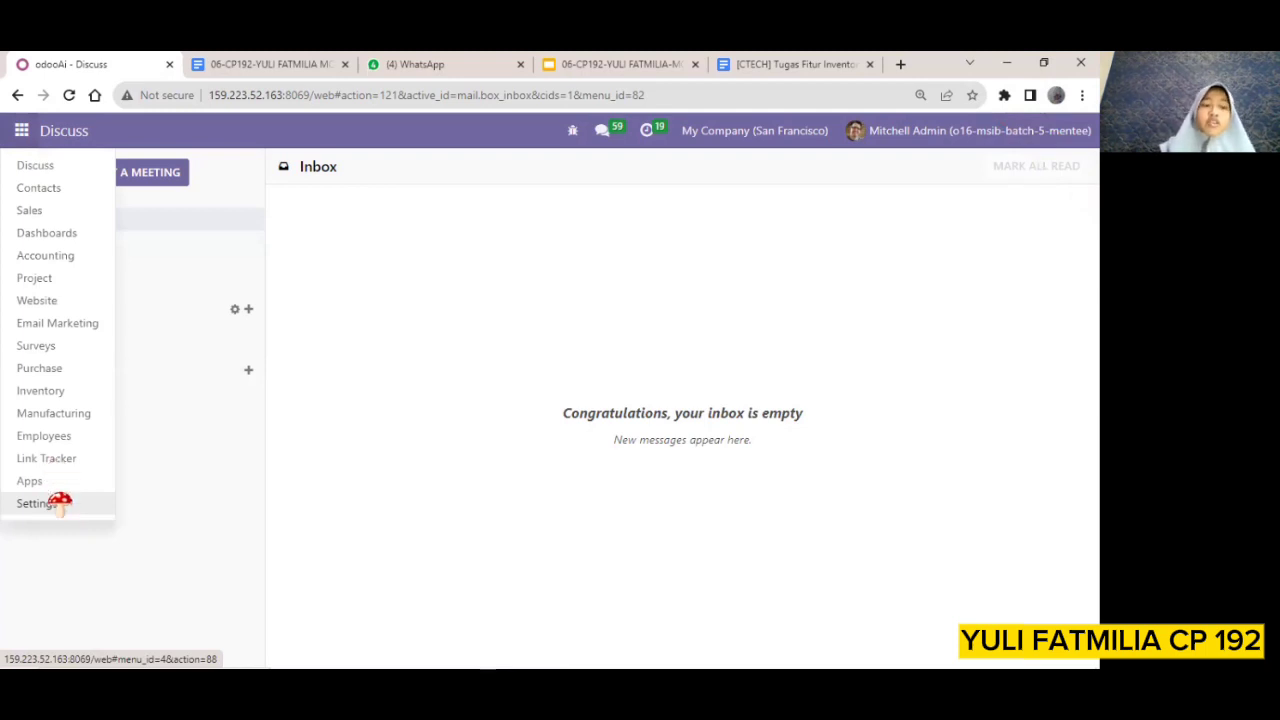
Open the Inventory settings and enable Display Lots & Serial Numbers on Delivery Slips under Traceability
left_click(38, 503)
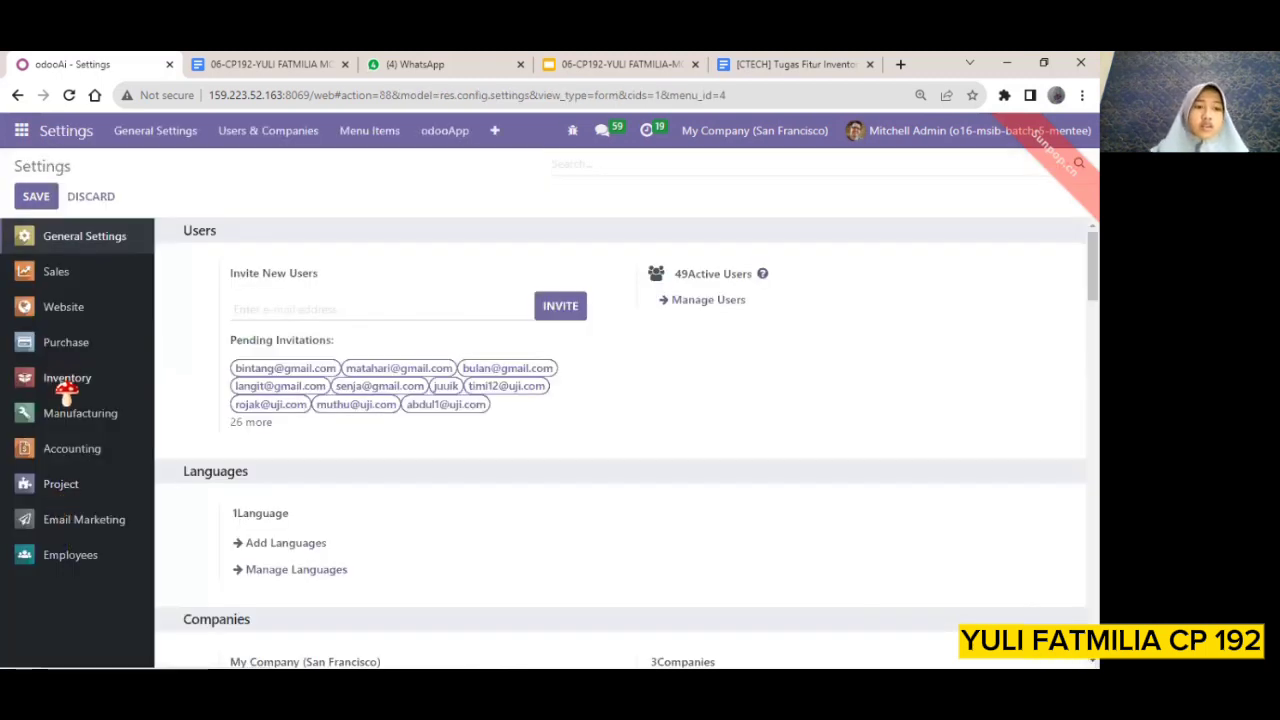
left_click(66, 385)
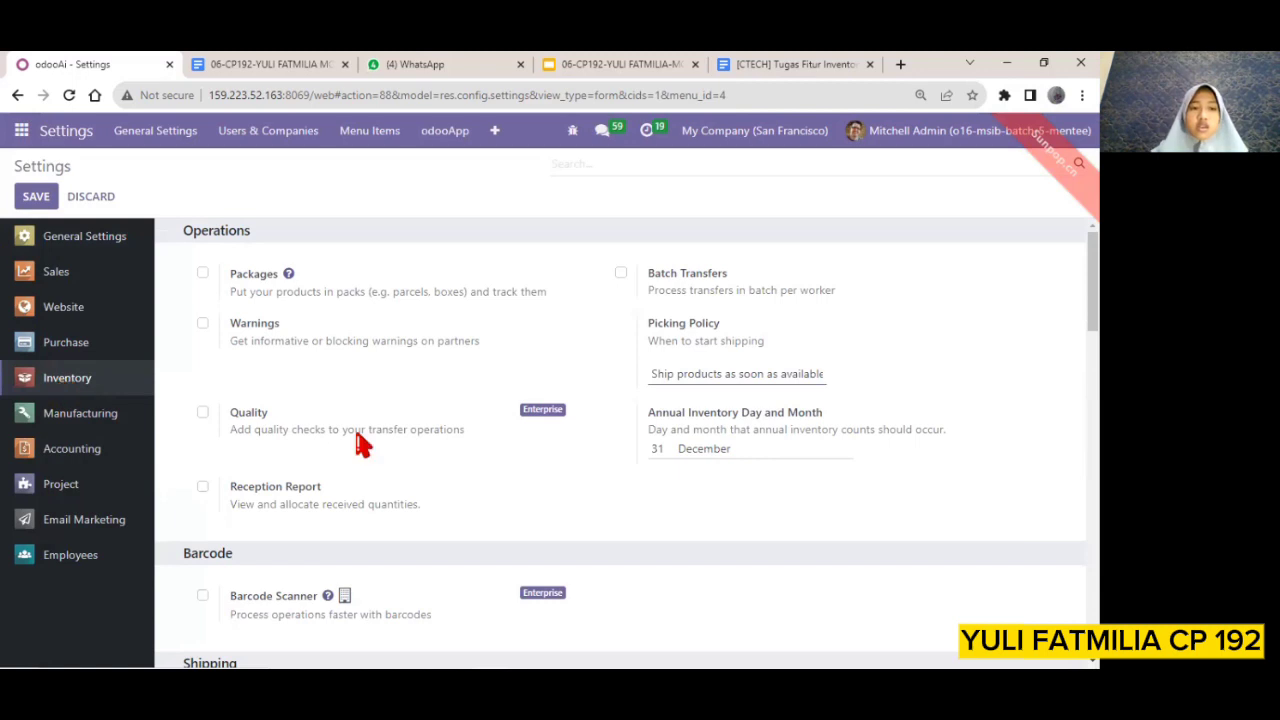
scroll(362, 445, "down", 3)
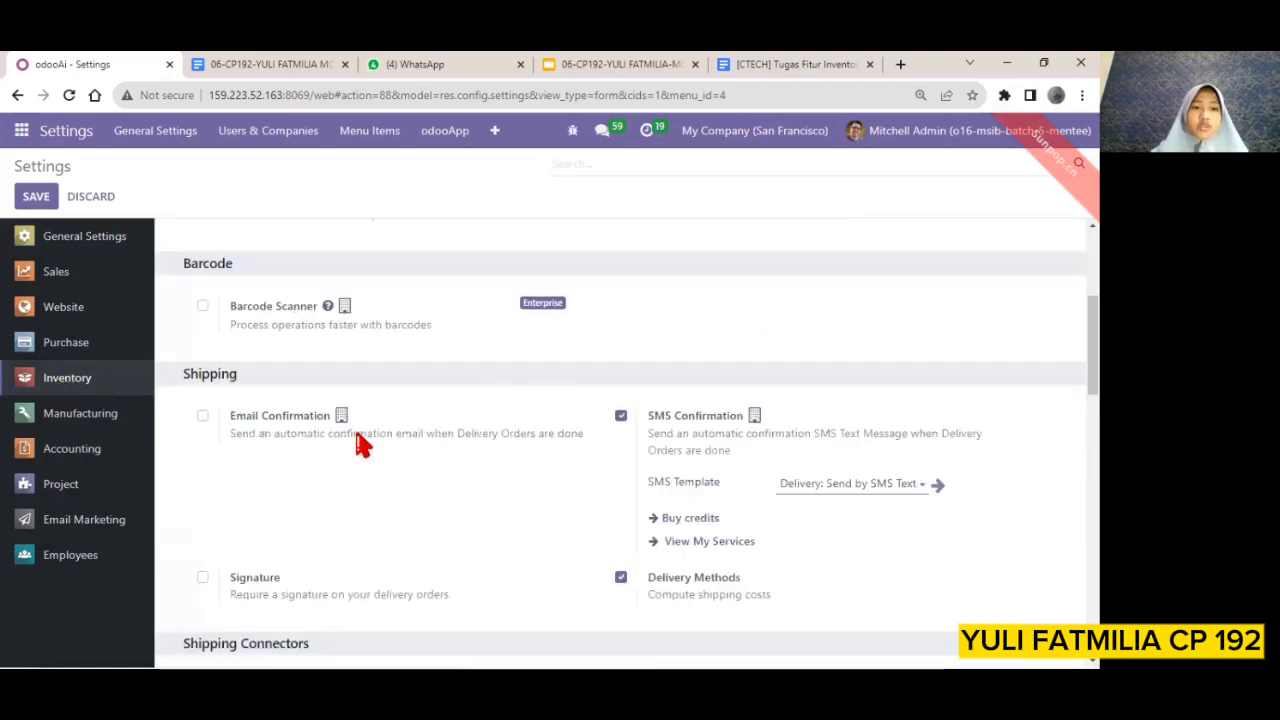
scroll(362, 445, "down", 3)
scroll(362, 445, "down", 4)
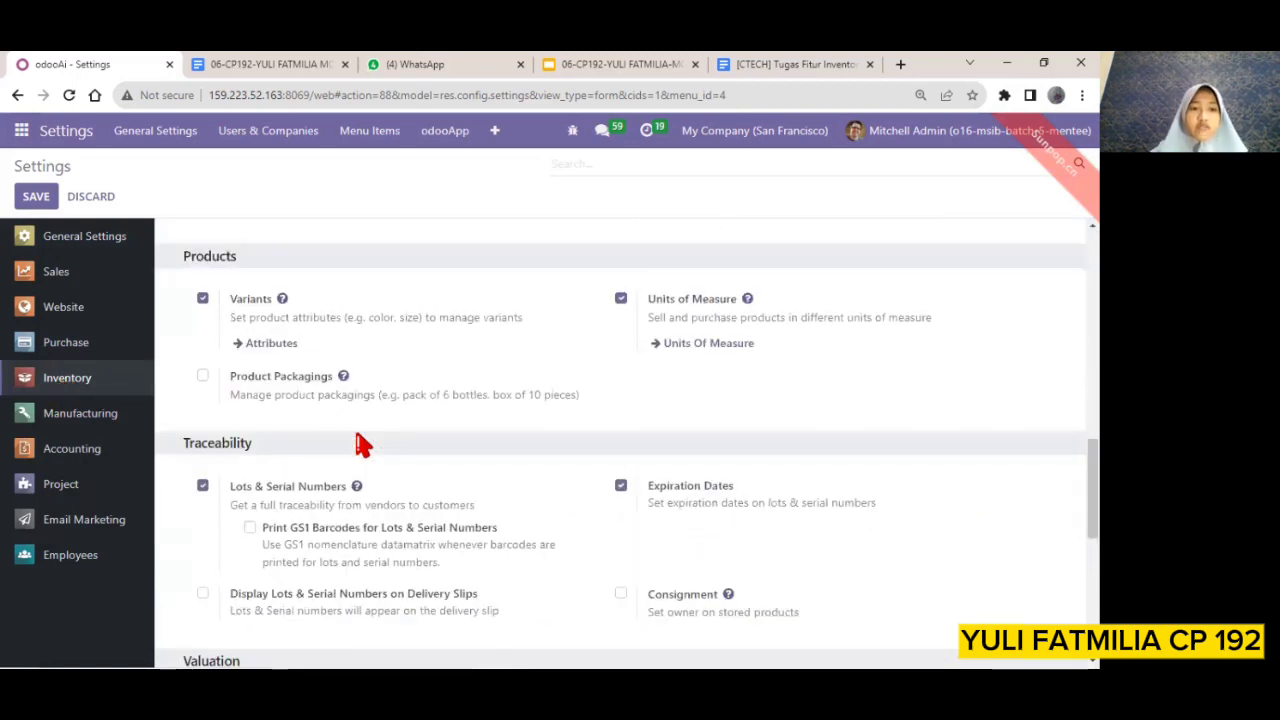
scroll(362, 445, "up", 1)
scroll(362, 445, "down", 1)
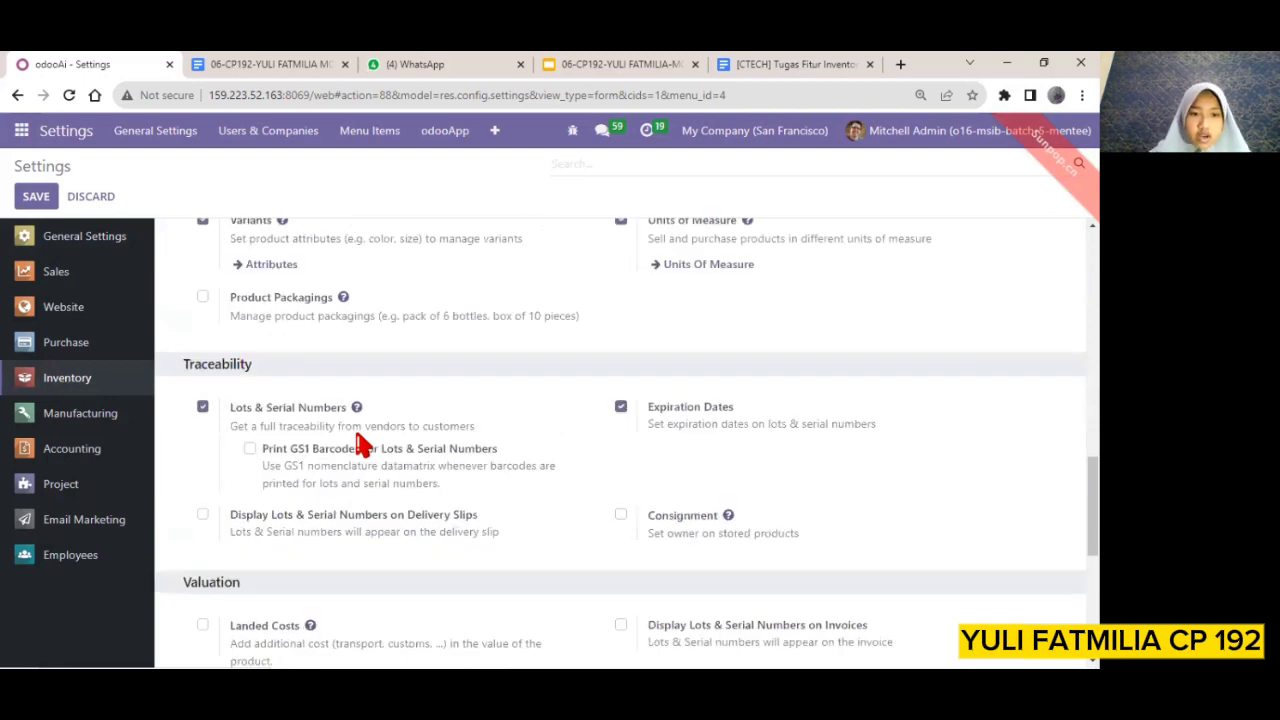
scroll(362, 445, "down", 1)
scroll(362, 445, "down", 4)
scroll(362, 445, "up", 1)
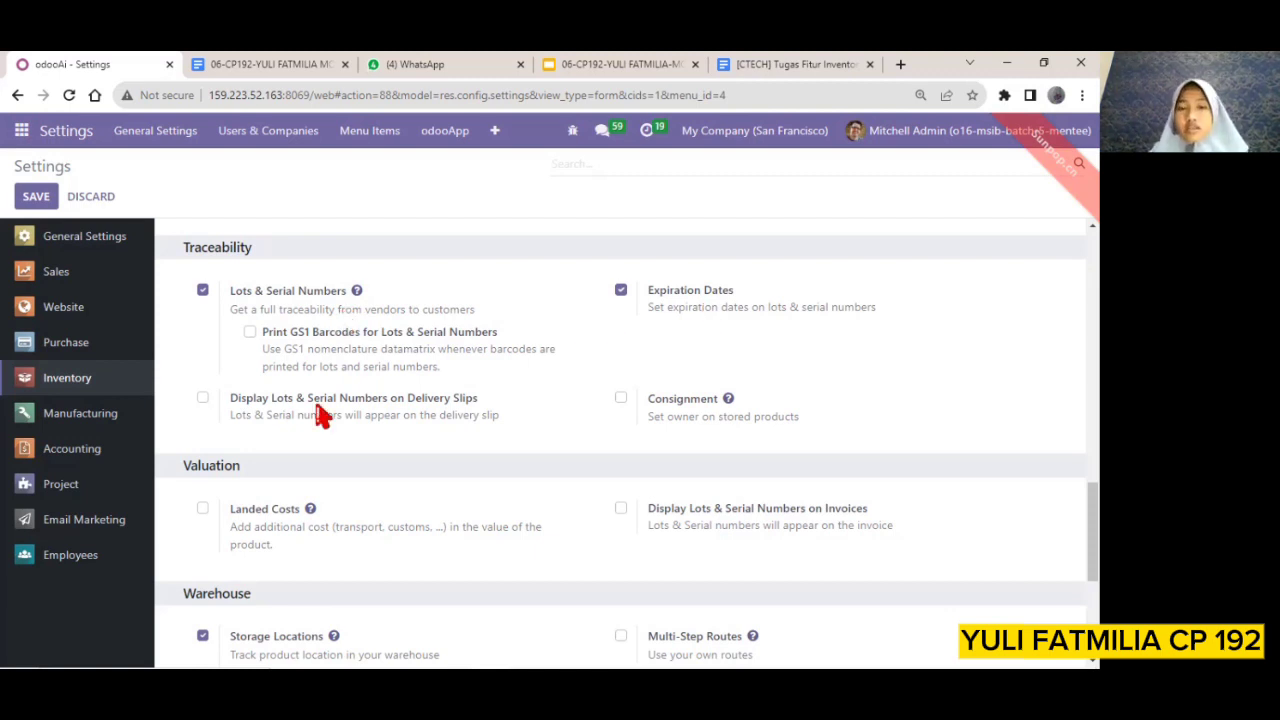
left_click(203, 399)
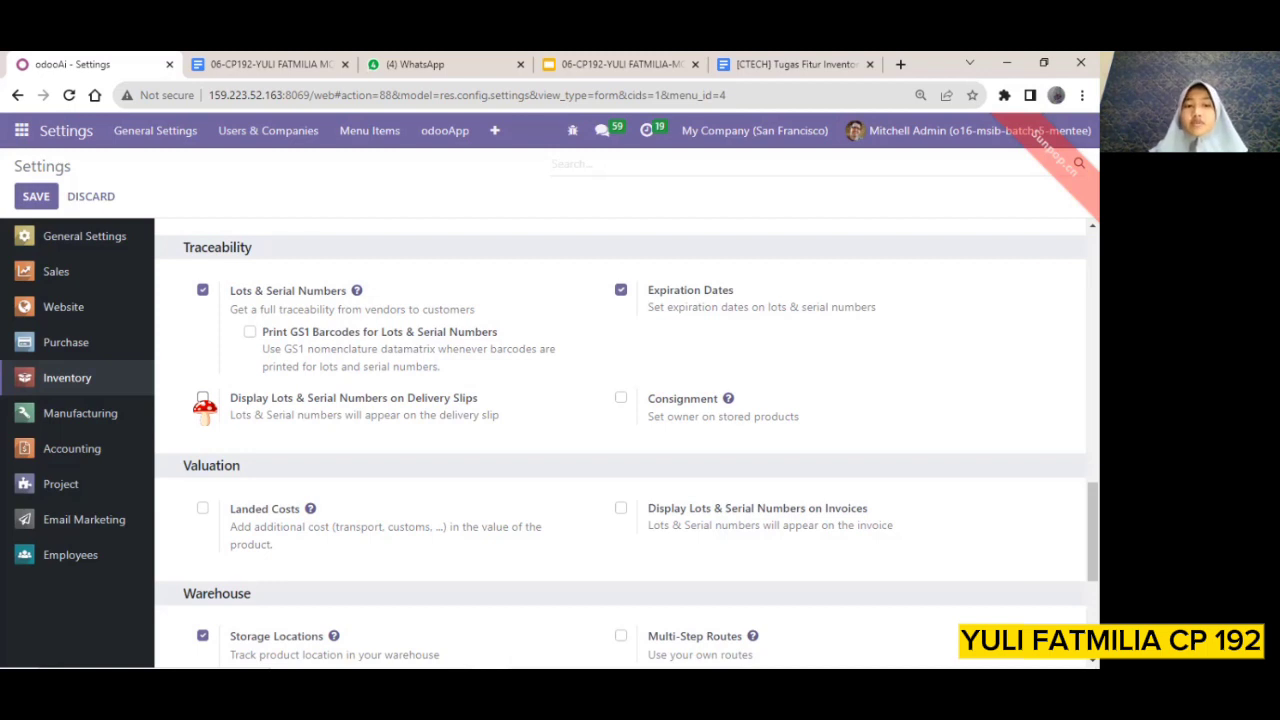
left_click(203, 399)
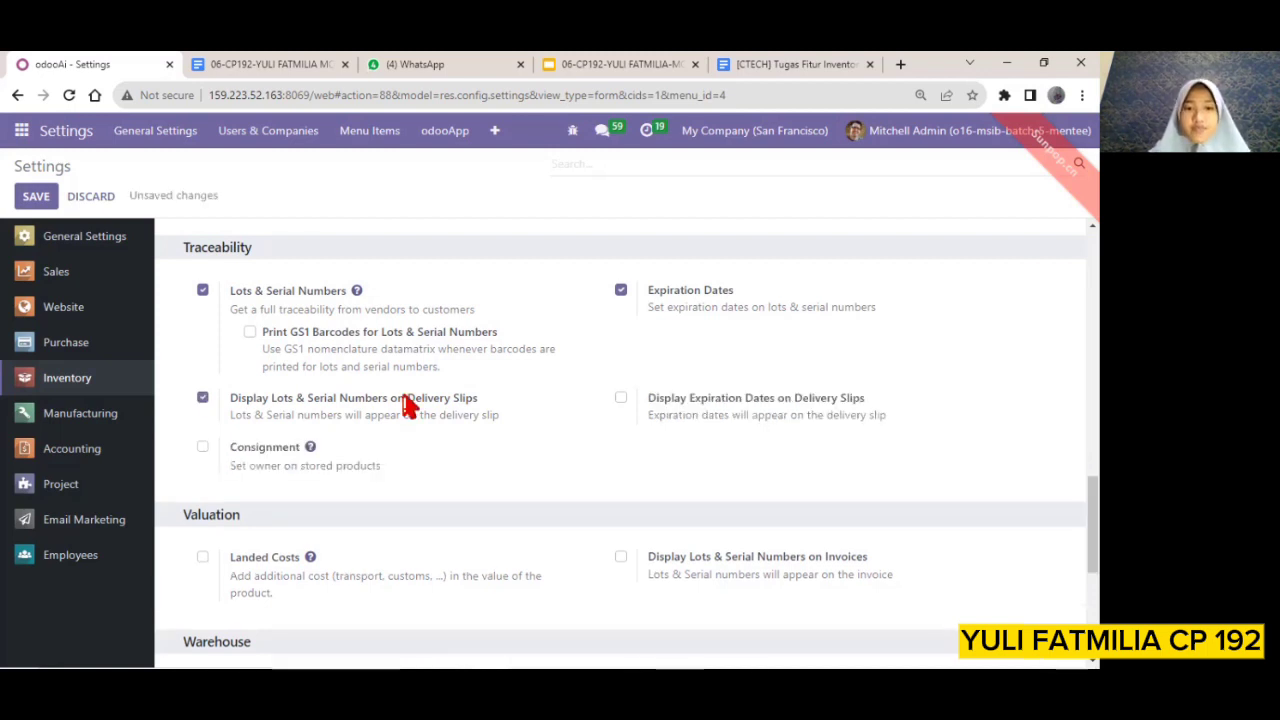
Try enabling Storage Categories in the Warehouse section of the Inventory settings
scroll(415, 403, "down", 1)
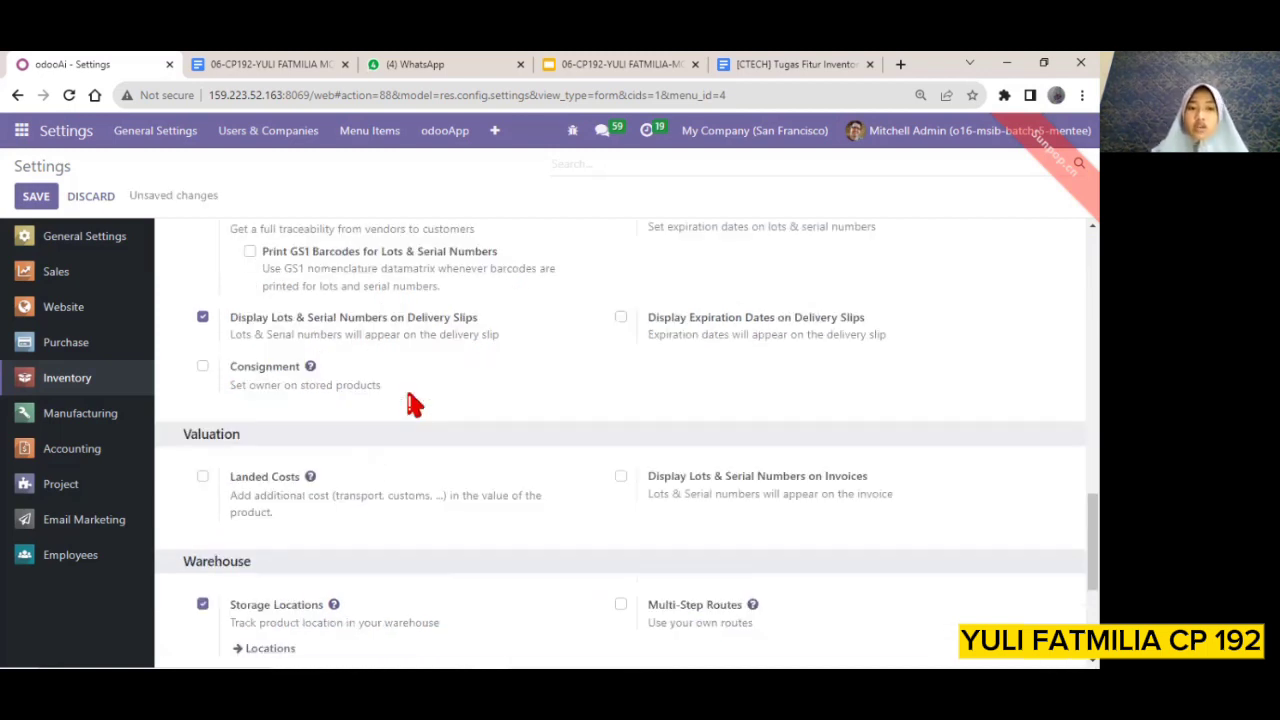
scroll(415, 403, "down", 1)
scroll(415, 403, "down", 1)
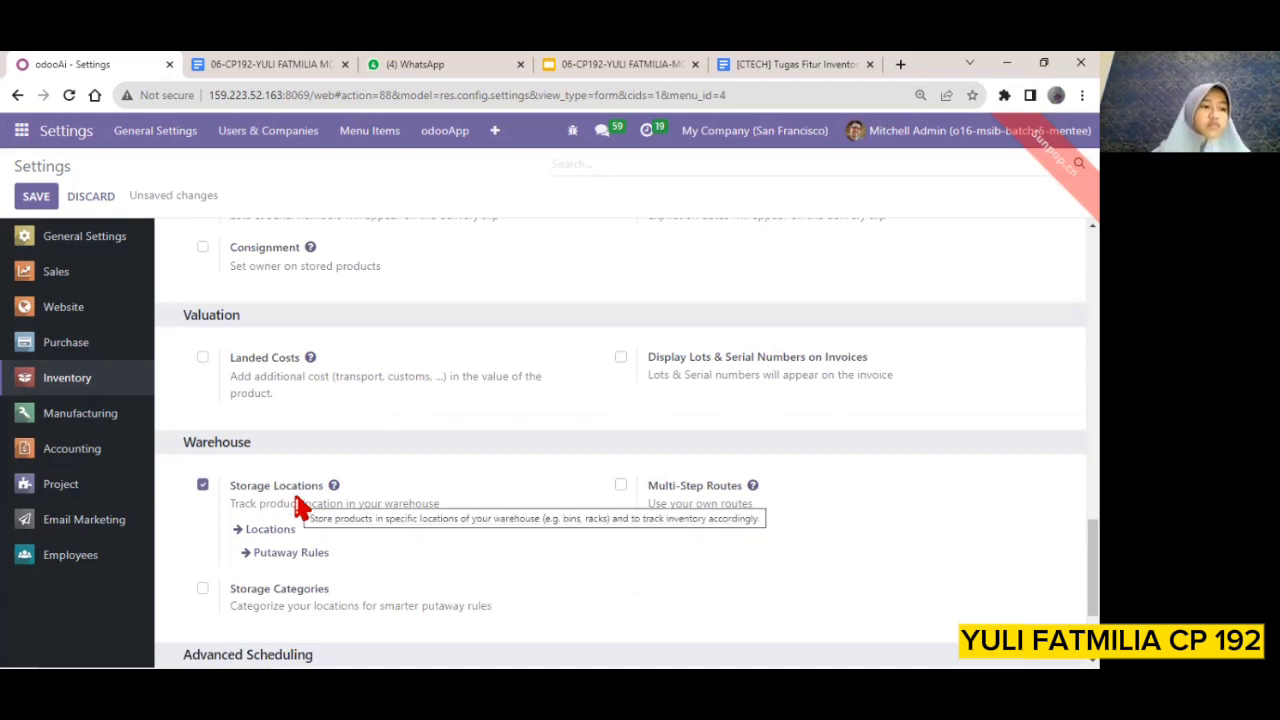
left_click(203, 590)
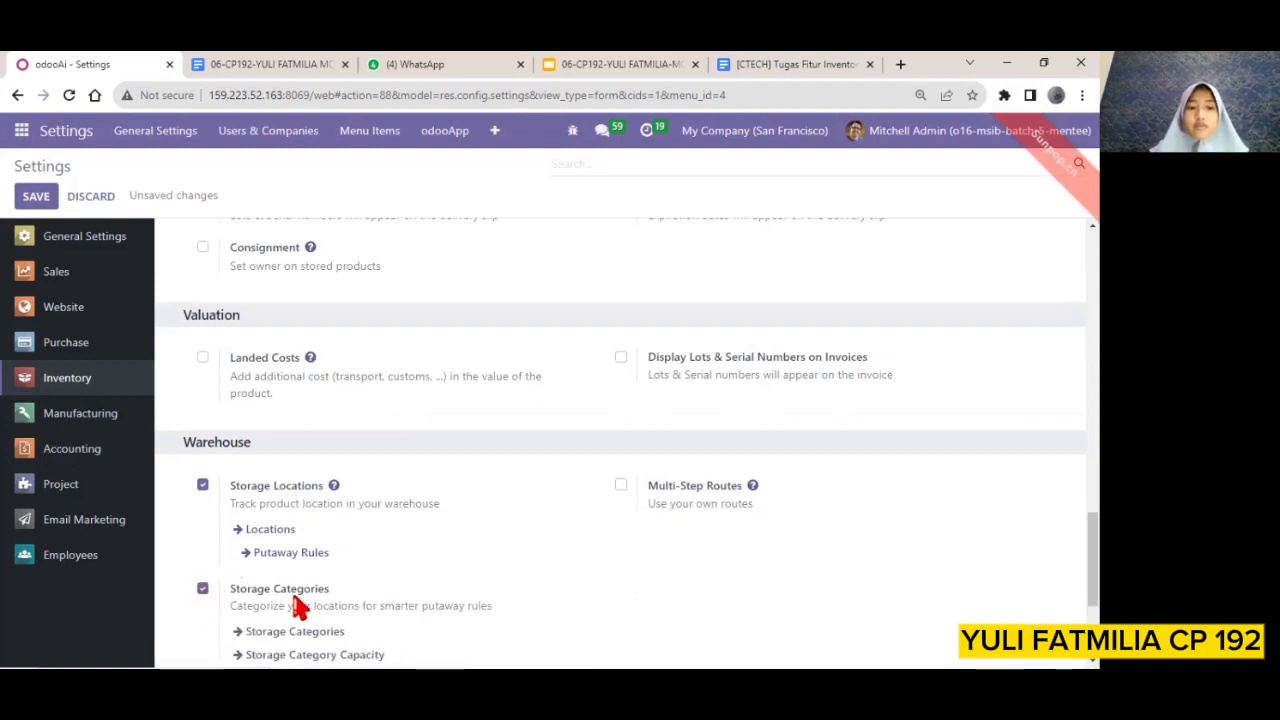
Enable Multi-Step Routes in the Warehouse section and turn Storage Categories off again
scroll(300, 605, "up", 1)
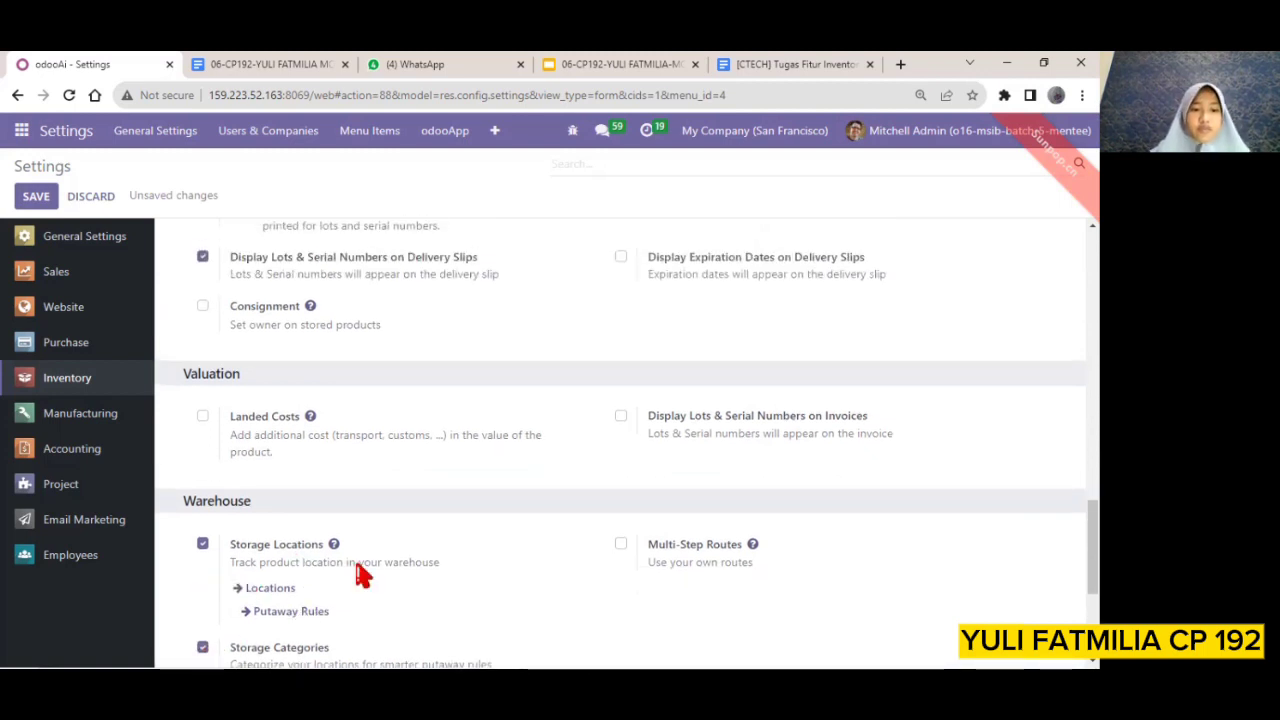
left_click(621, 545)
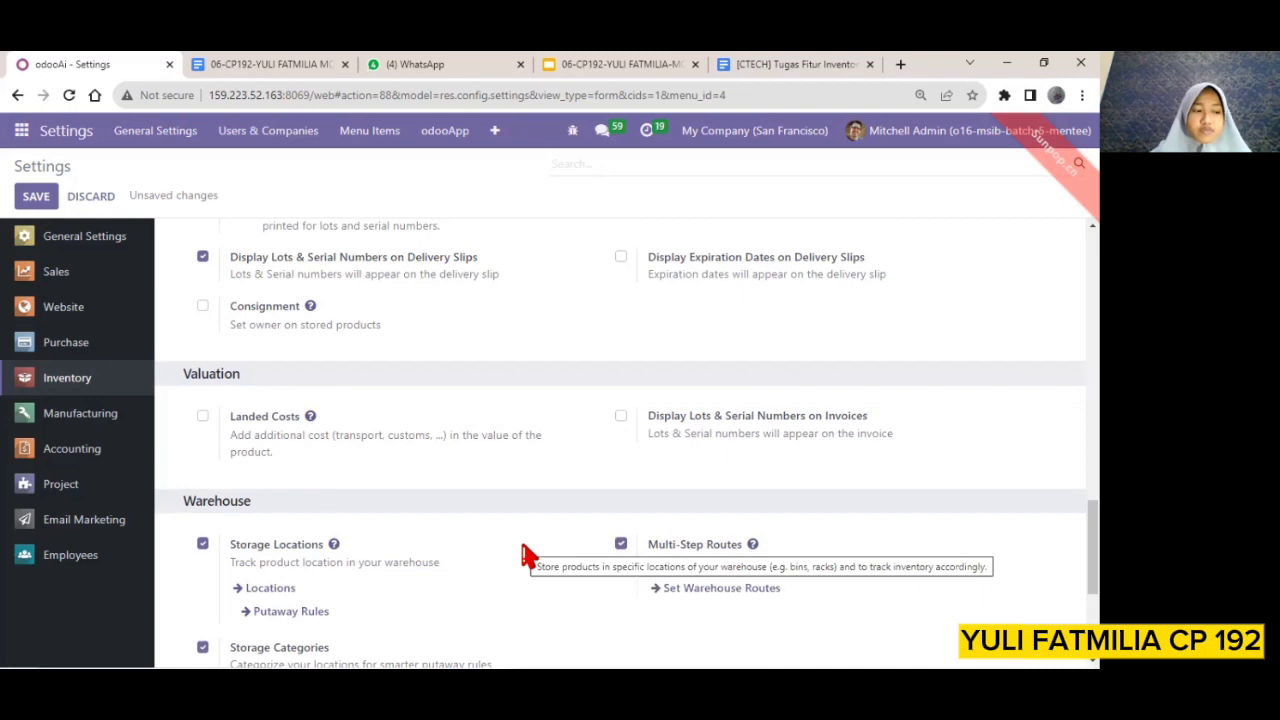
scroll(230, 625, "down", 1)
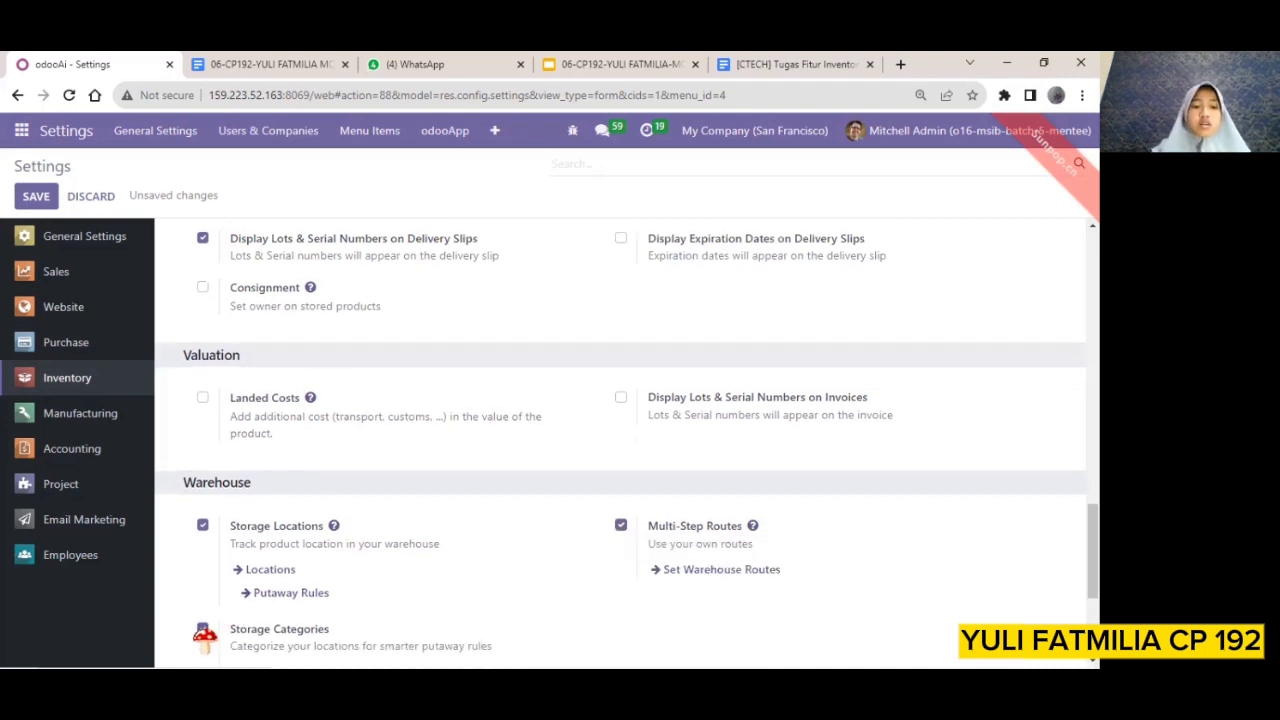
scroll(440, 592, "down", 1)
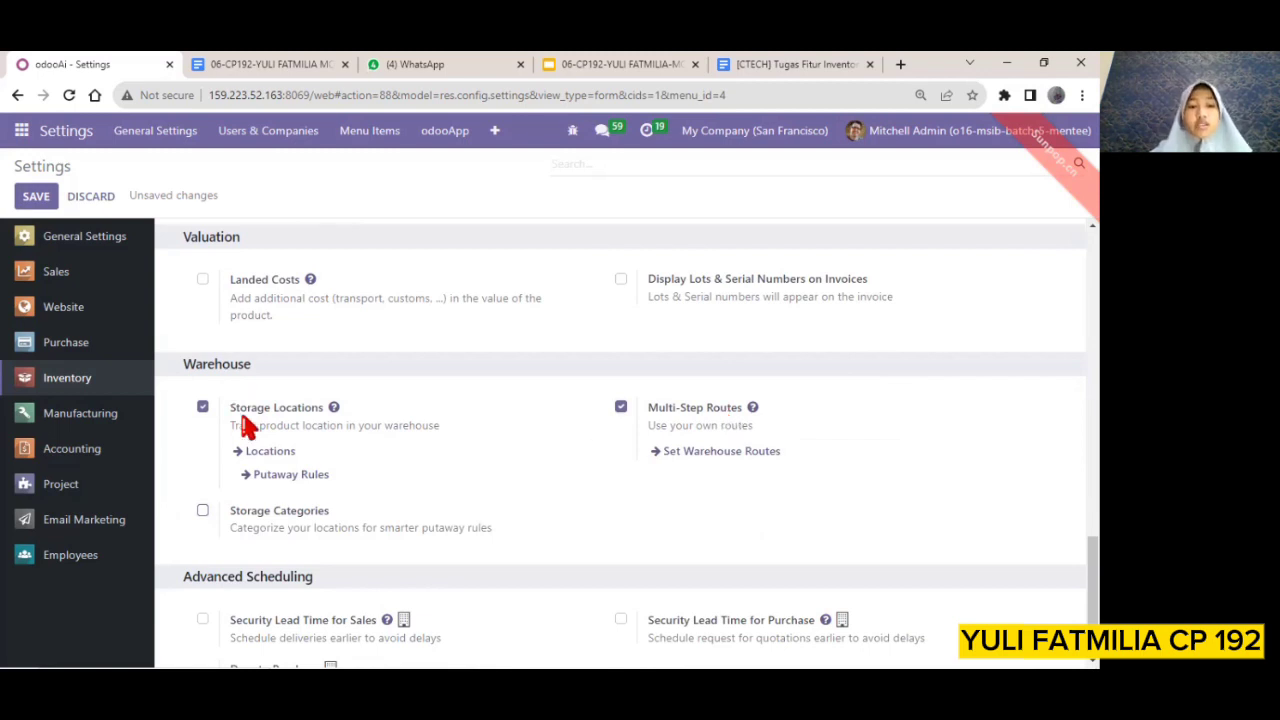
Go to the Locations list from the Storage Locations setting and open the WH/Stock location
left_click(257, 451)
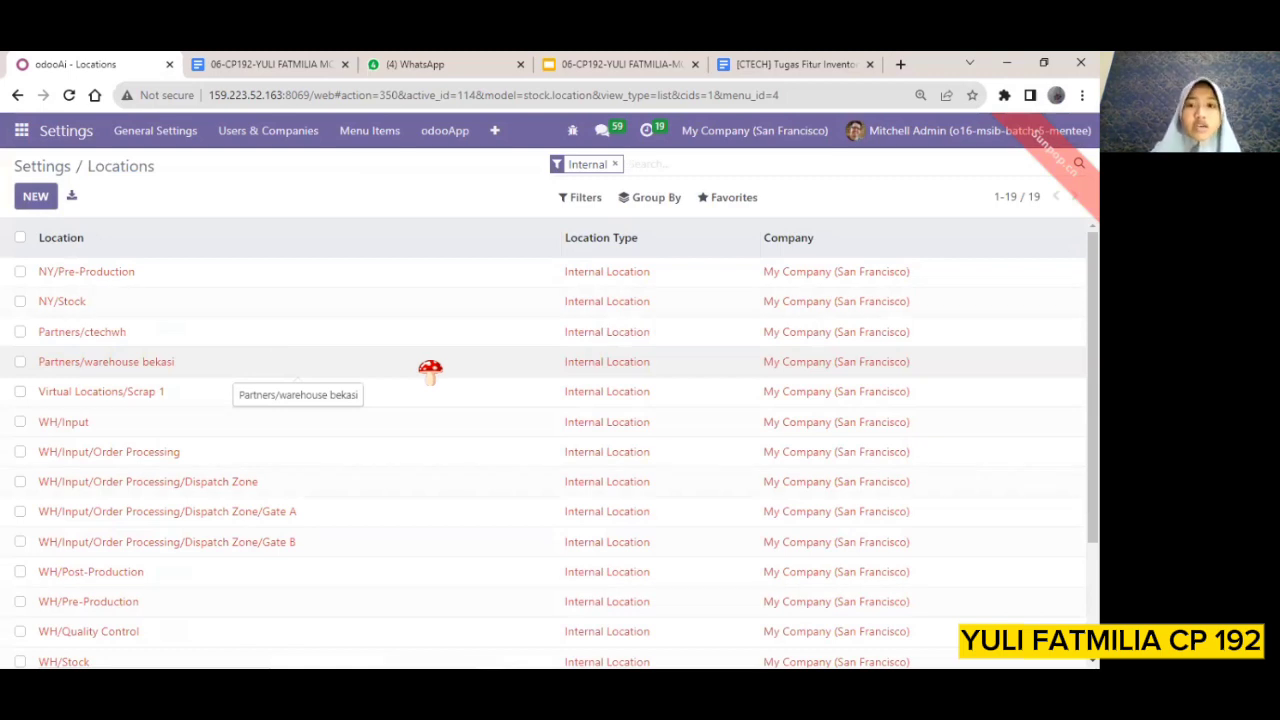
left_click_drag(400, 451, 277, 515)
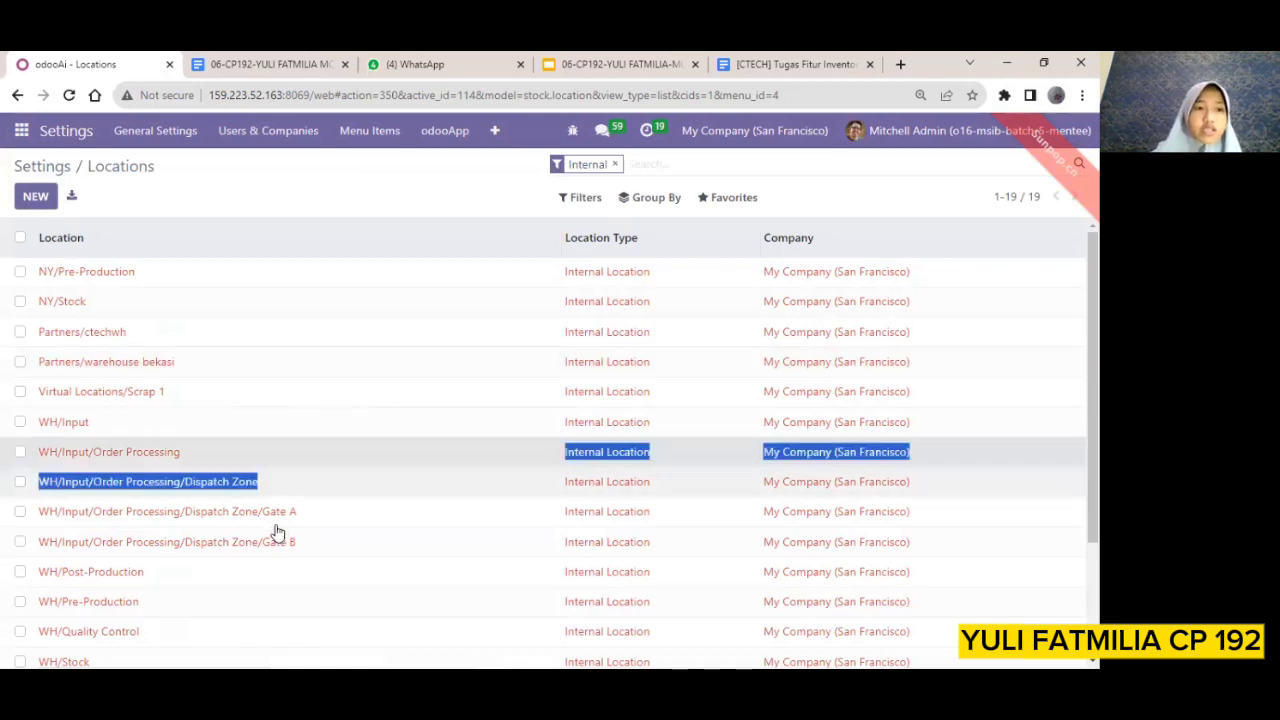
scroll(311, 471, "down", 2)
scroll(357, 270, "up", 2)
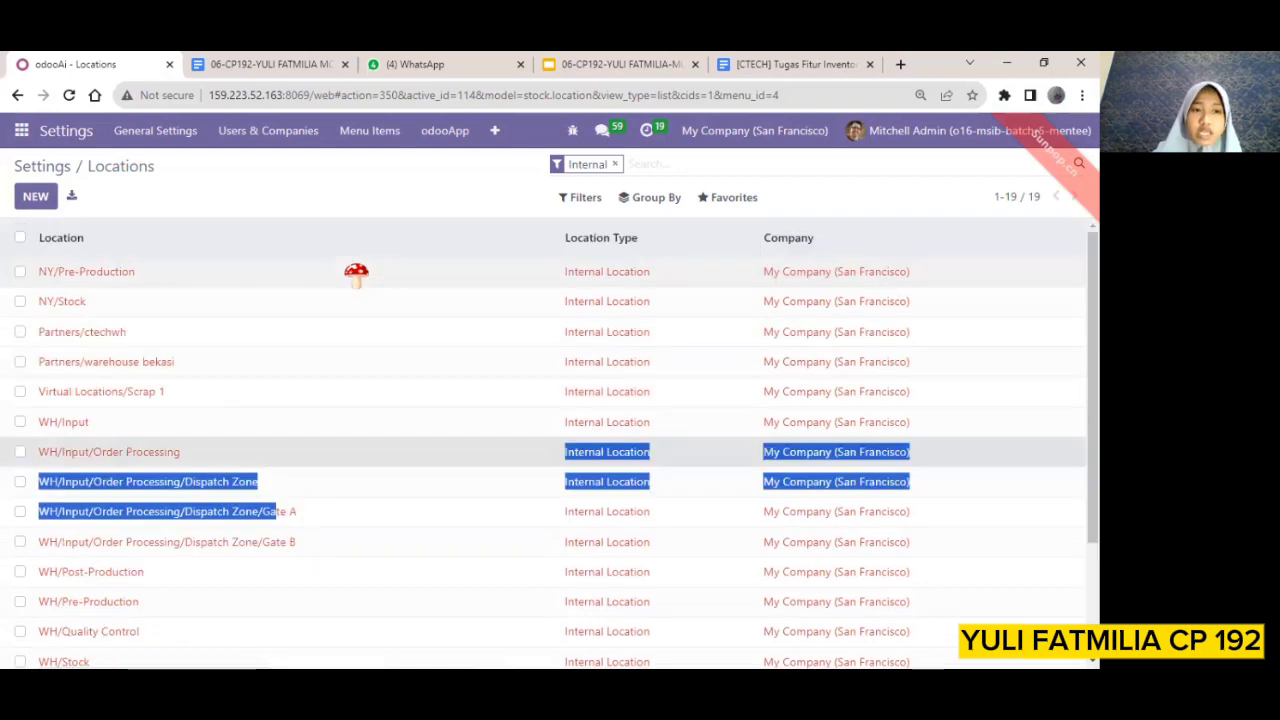
left_click(484, 204)
scroll(448, 476, "down", 1)
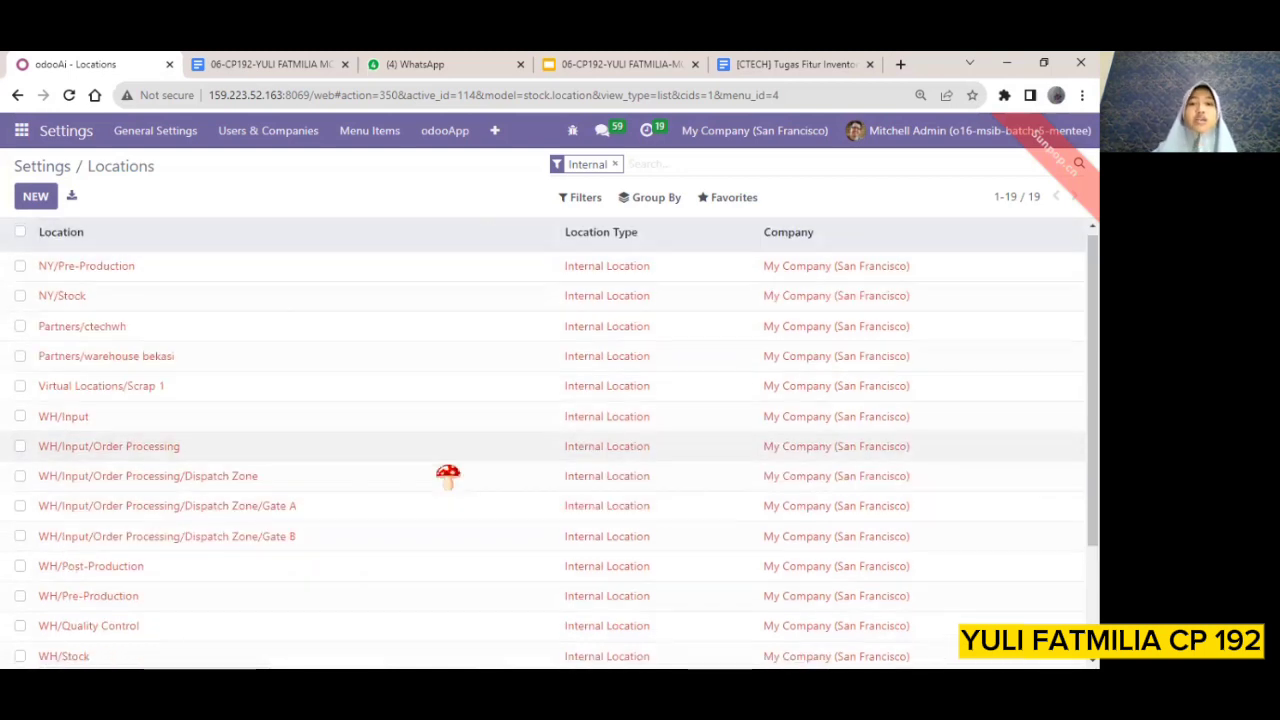
scroll(448, 476, "down", 2)
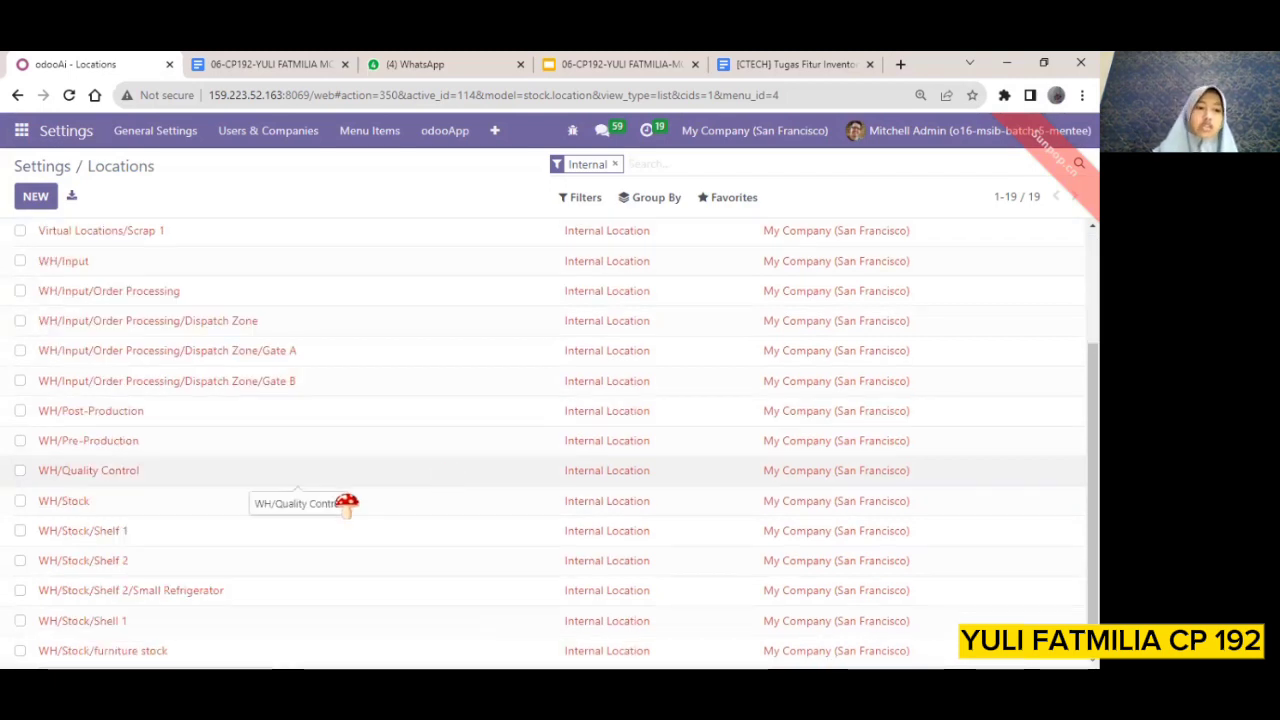
left_click(70, 505)
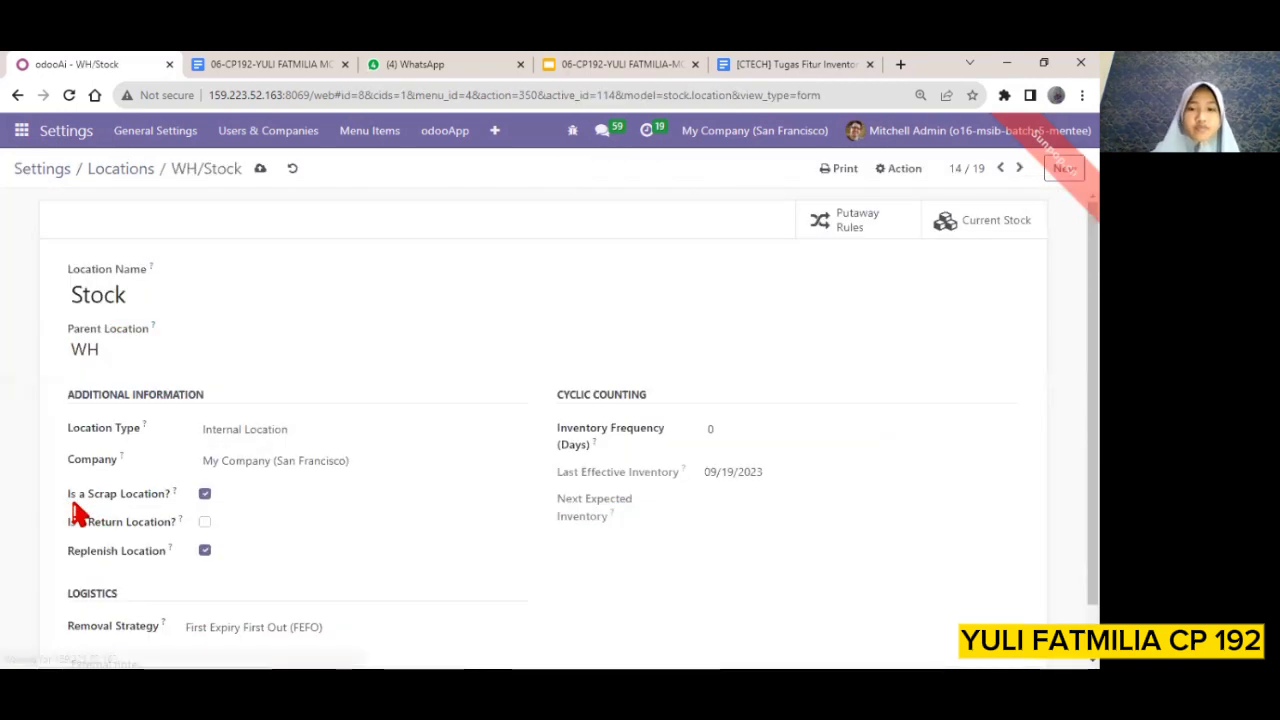
Clear Is a Scrap Location and Replenish Location for WH/Stock, keep the First Expiry First Out (FEFO) removal strategy, and save
left_click(205, 494)
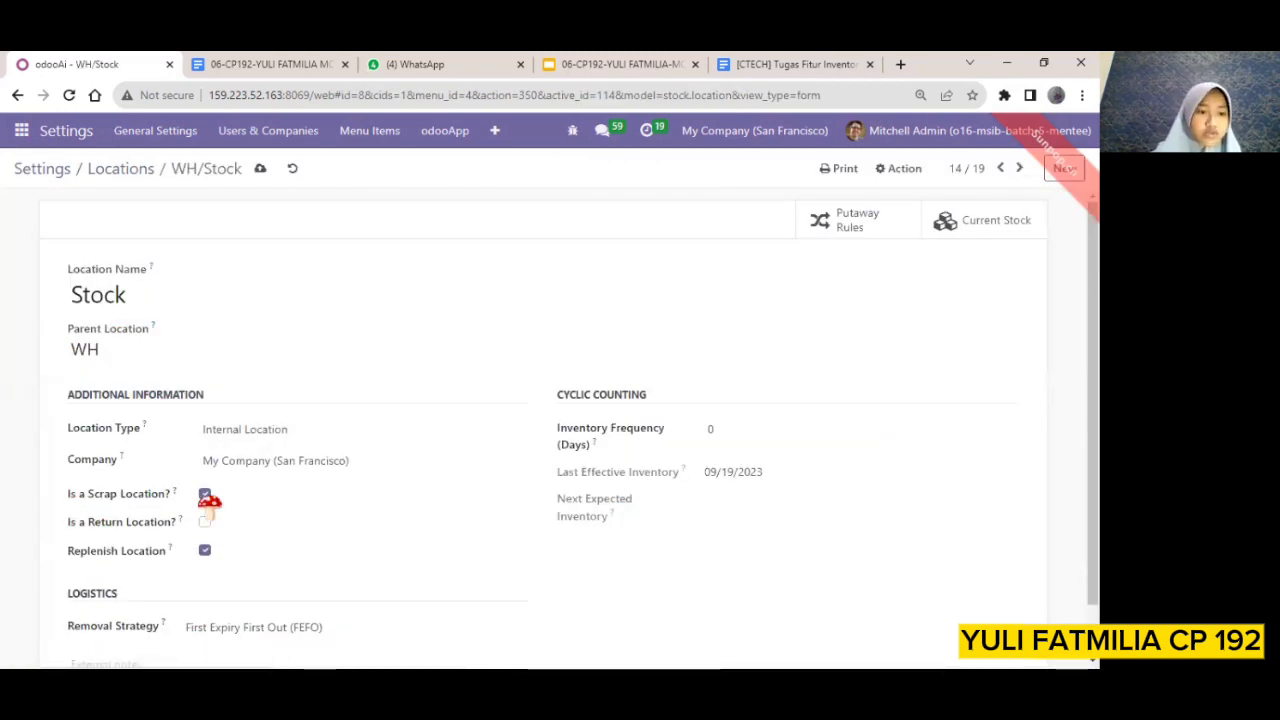
left_click(201, 552)
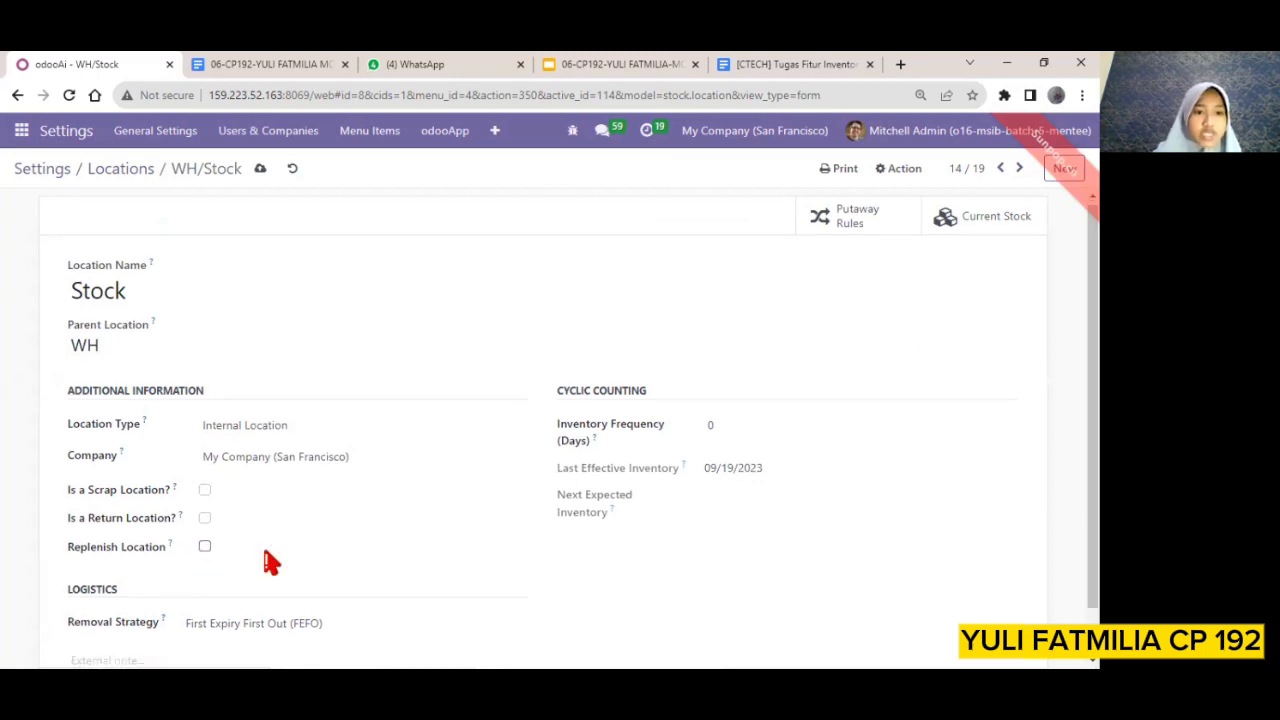
scroll(270, 562, "down", 1)
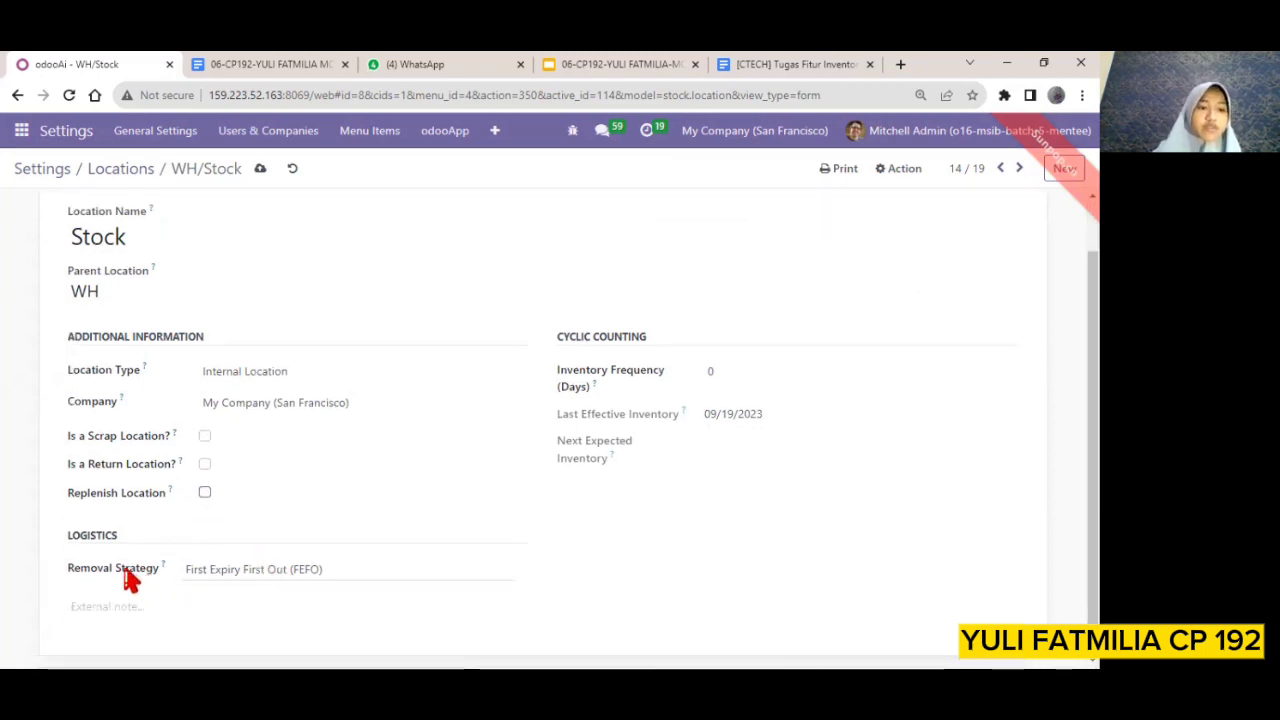
left_click(213, 569)
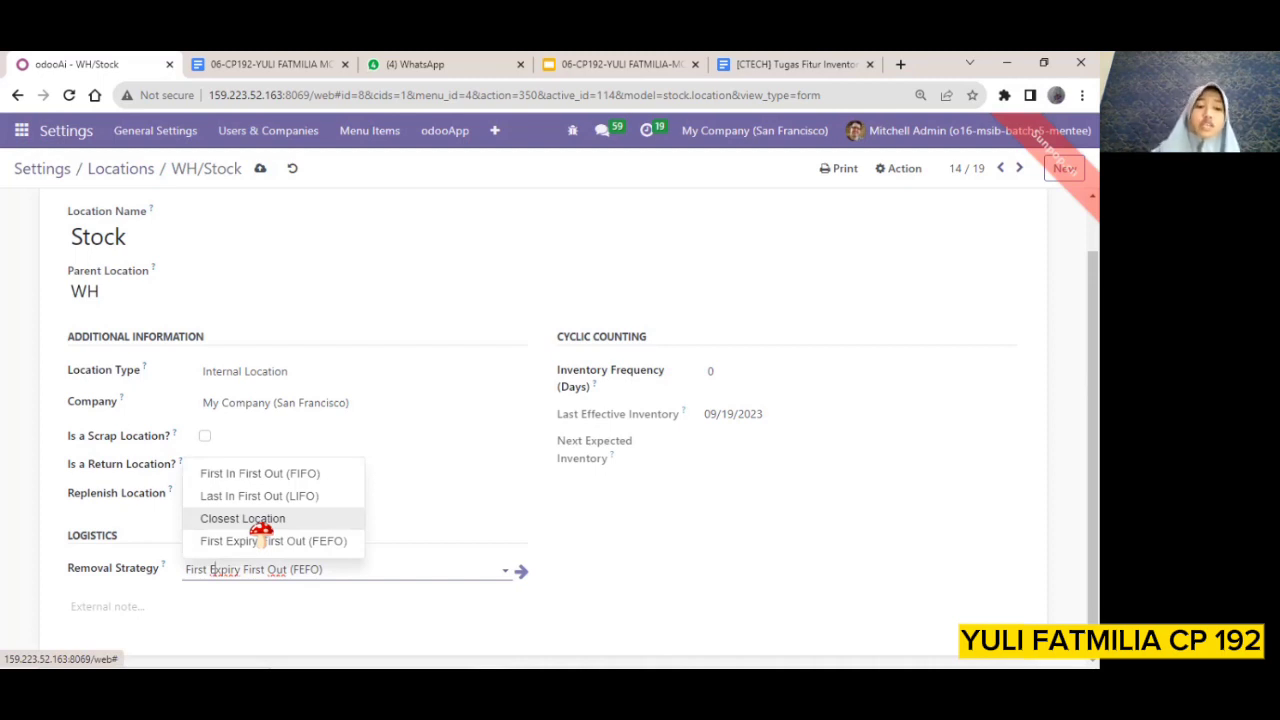
left_click(388, 560)
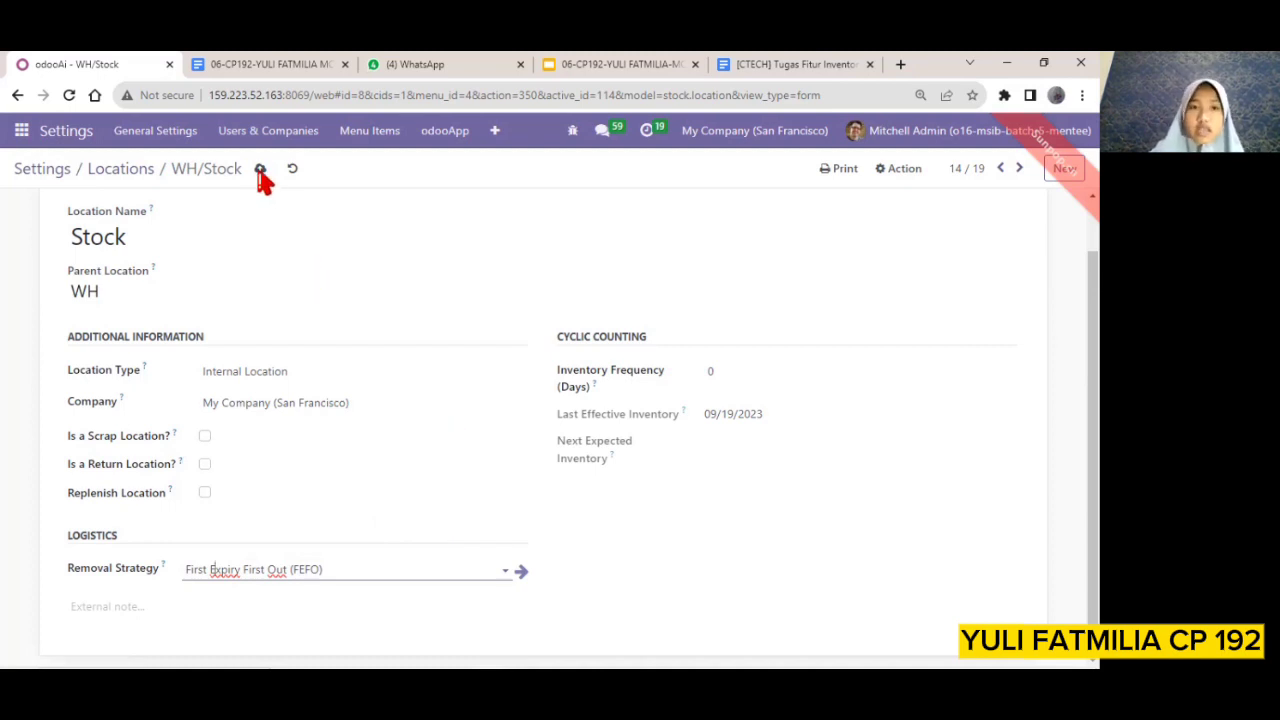
scroll(260, 175, "up", 1)
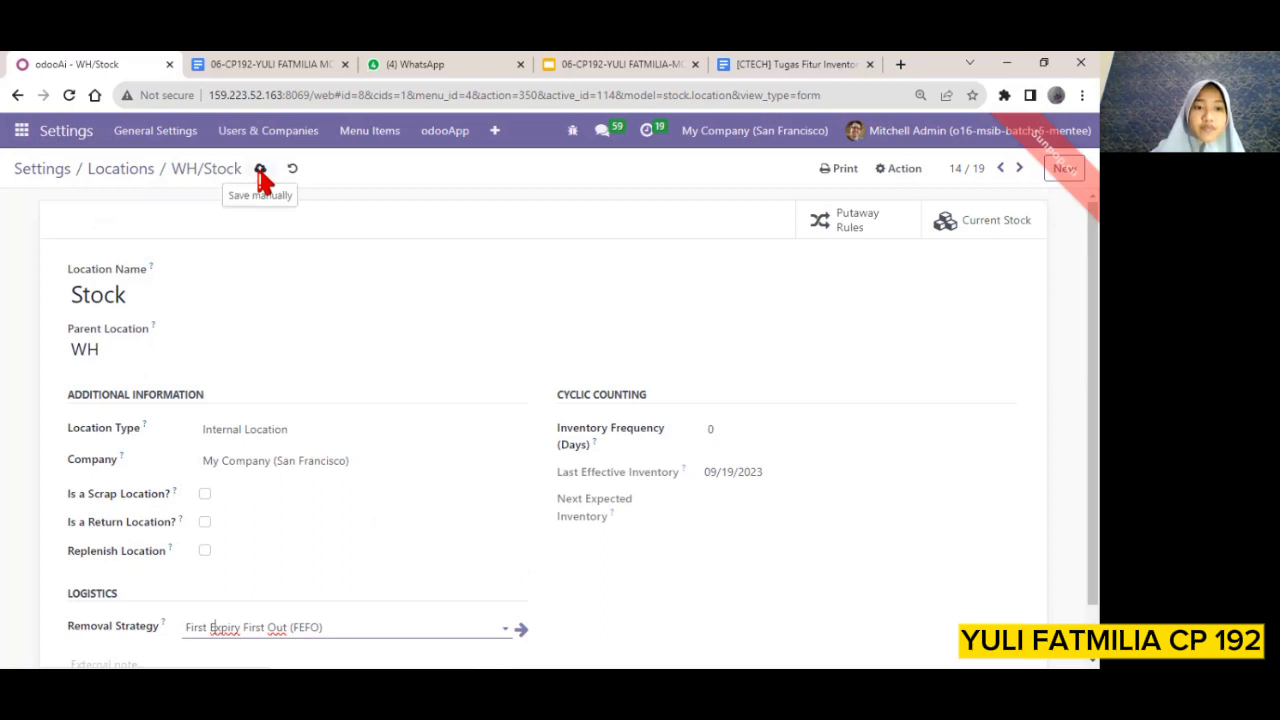
left_click(260, 172)
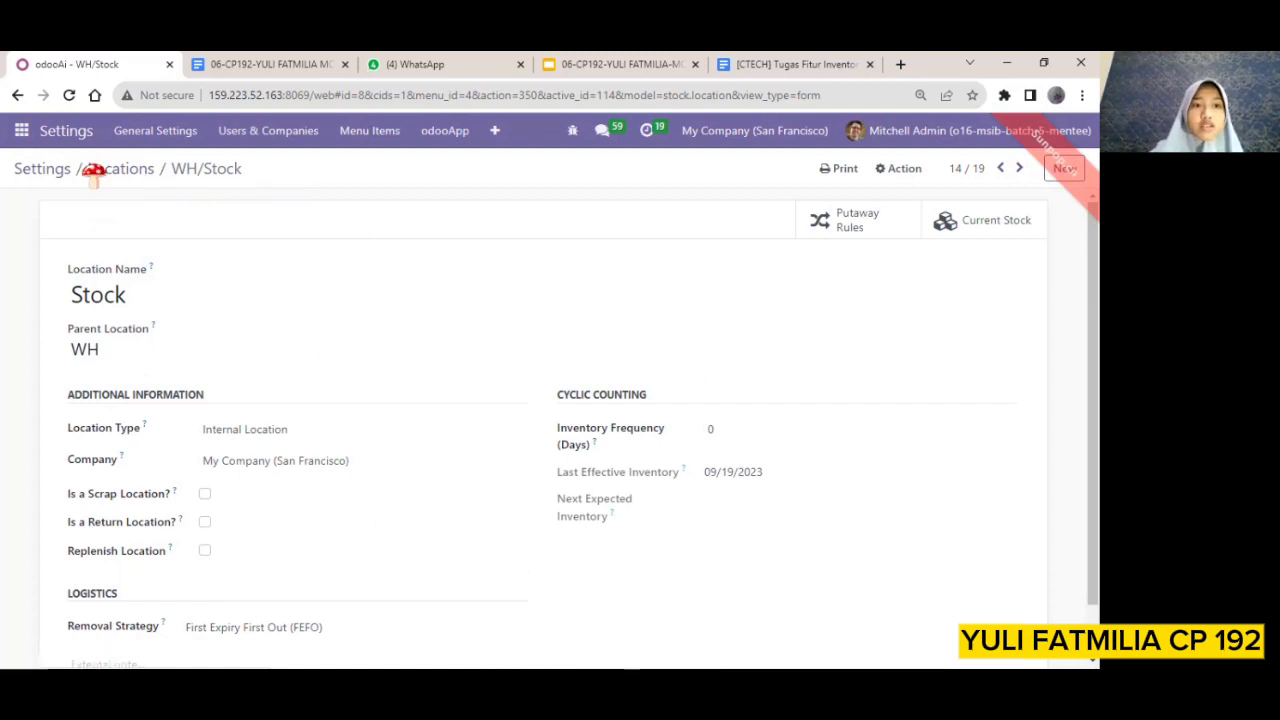
Open the product list in the Inventory app and start a new product
left_click(19, 137)
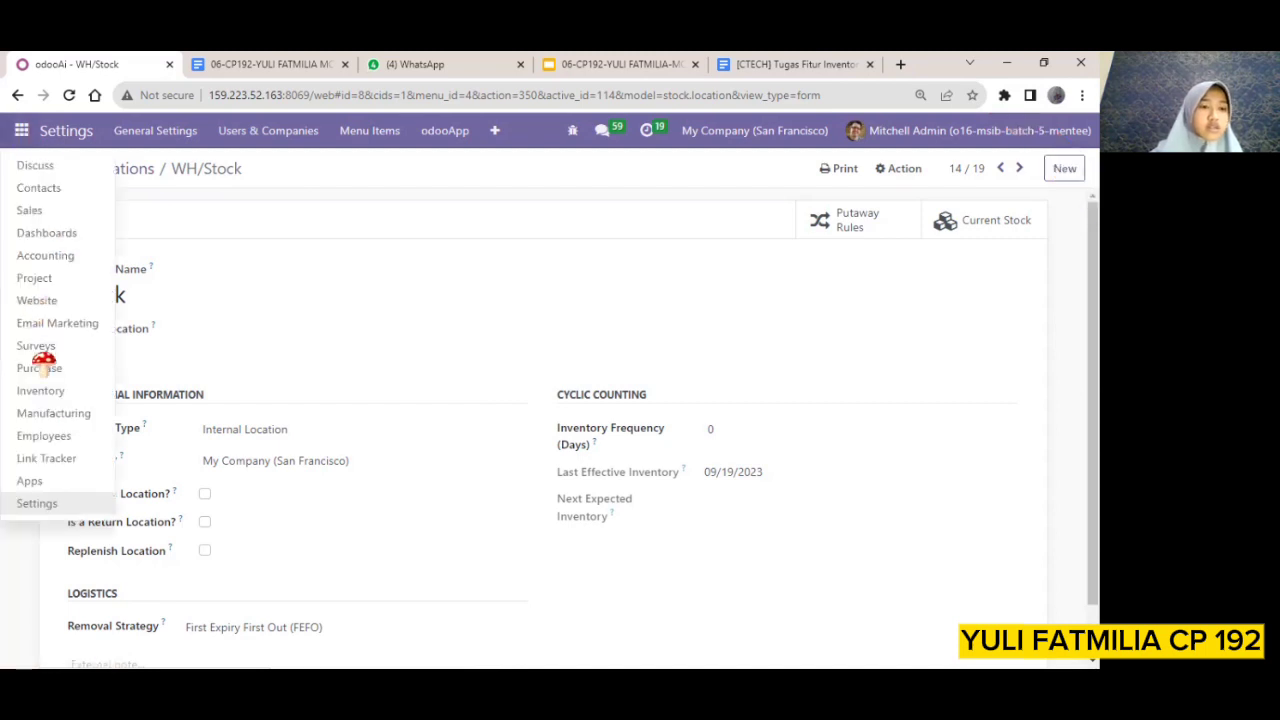
left_click(46, 395)
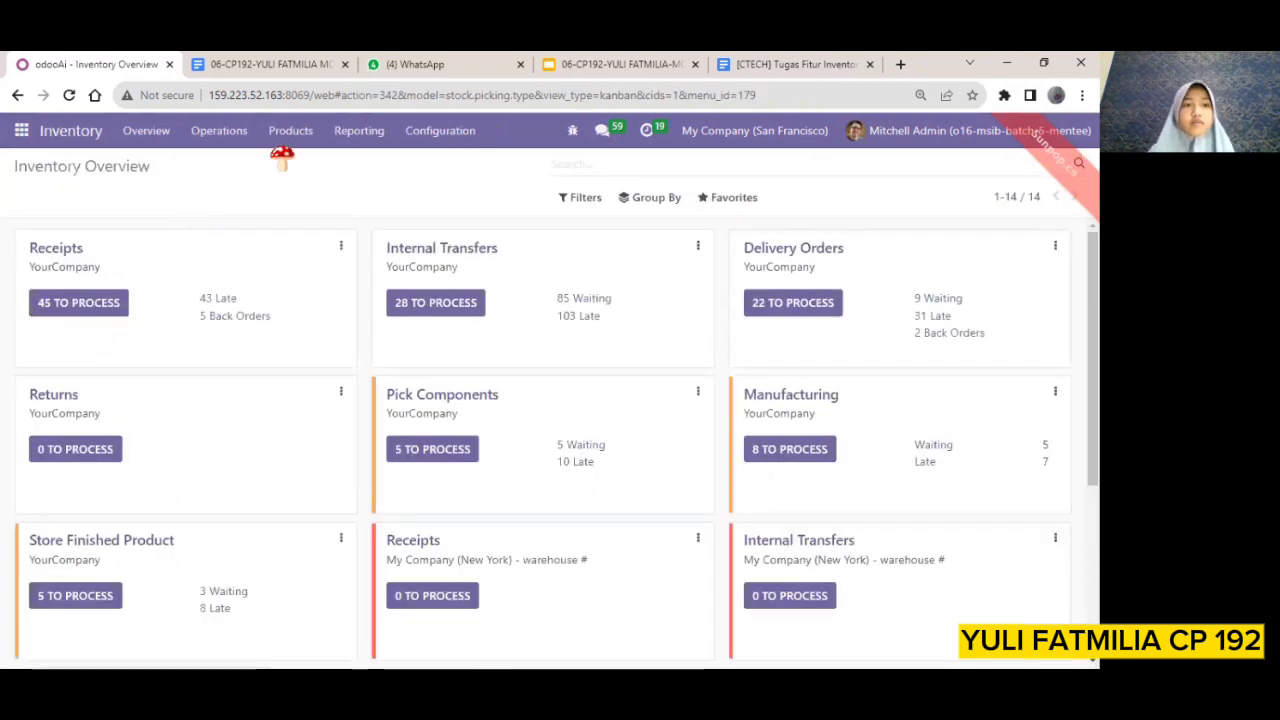
left_click(297, 140)
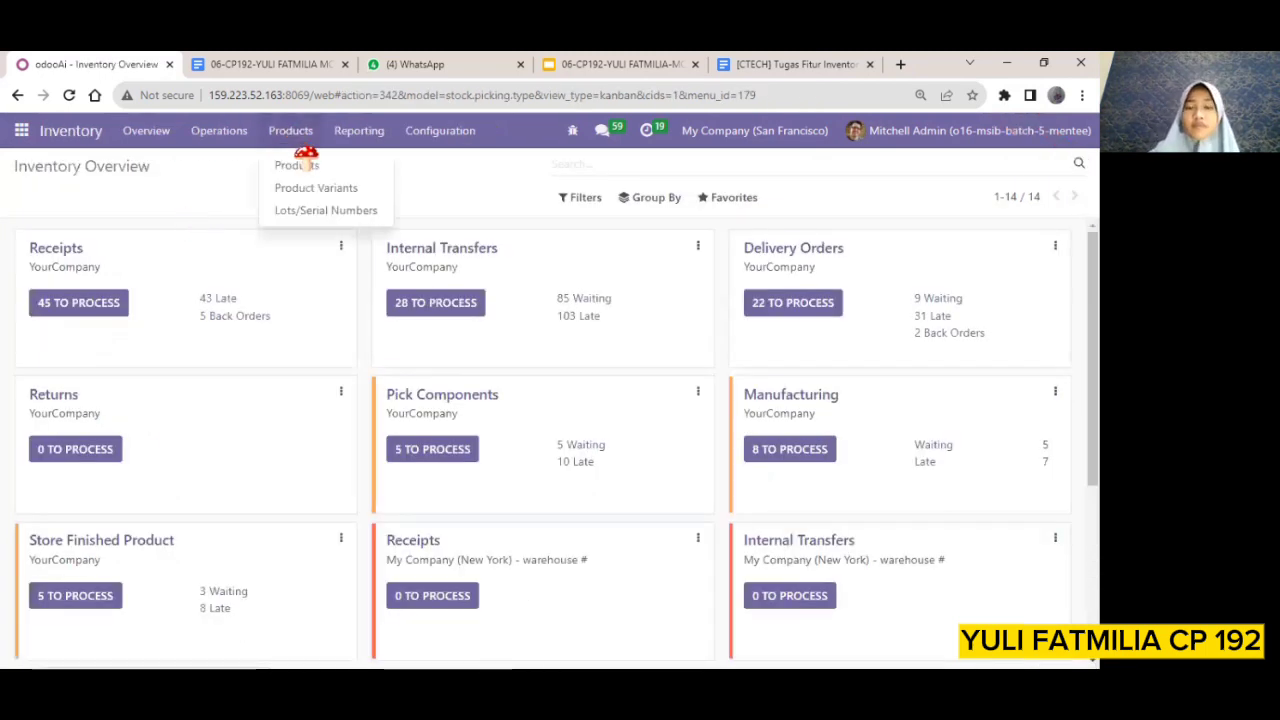
left_click(298, 164)
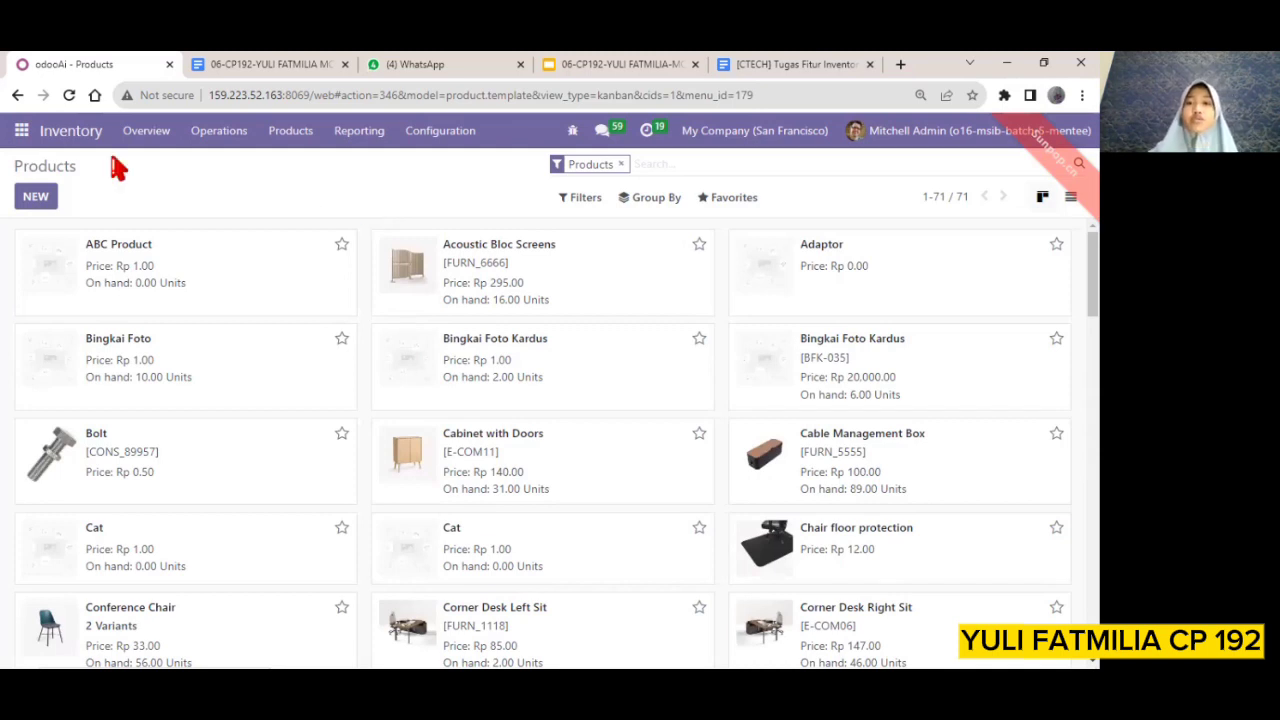
left_click(36, 198)
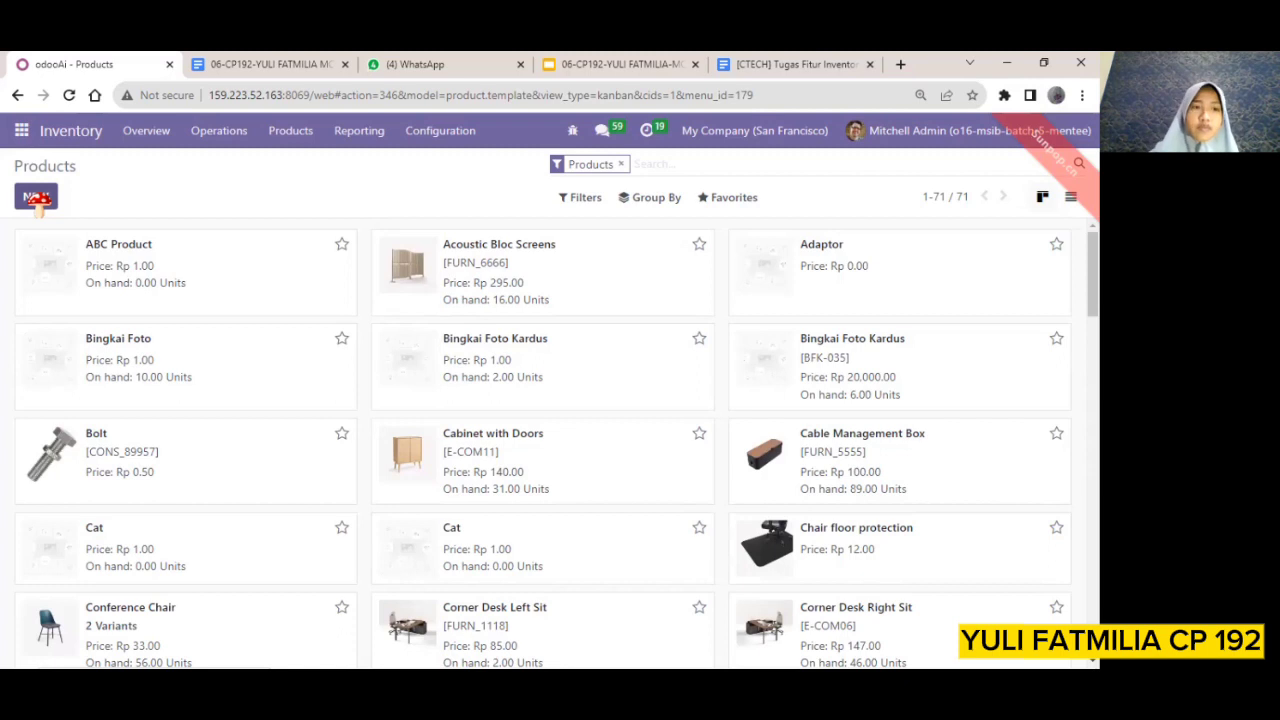
left_click(36, 198)
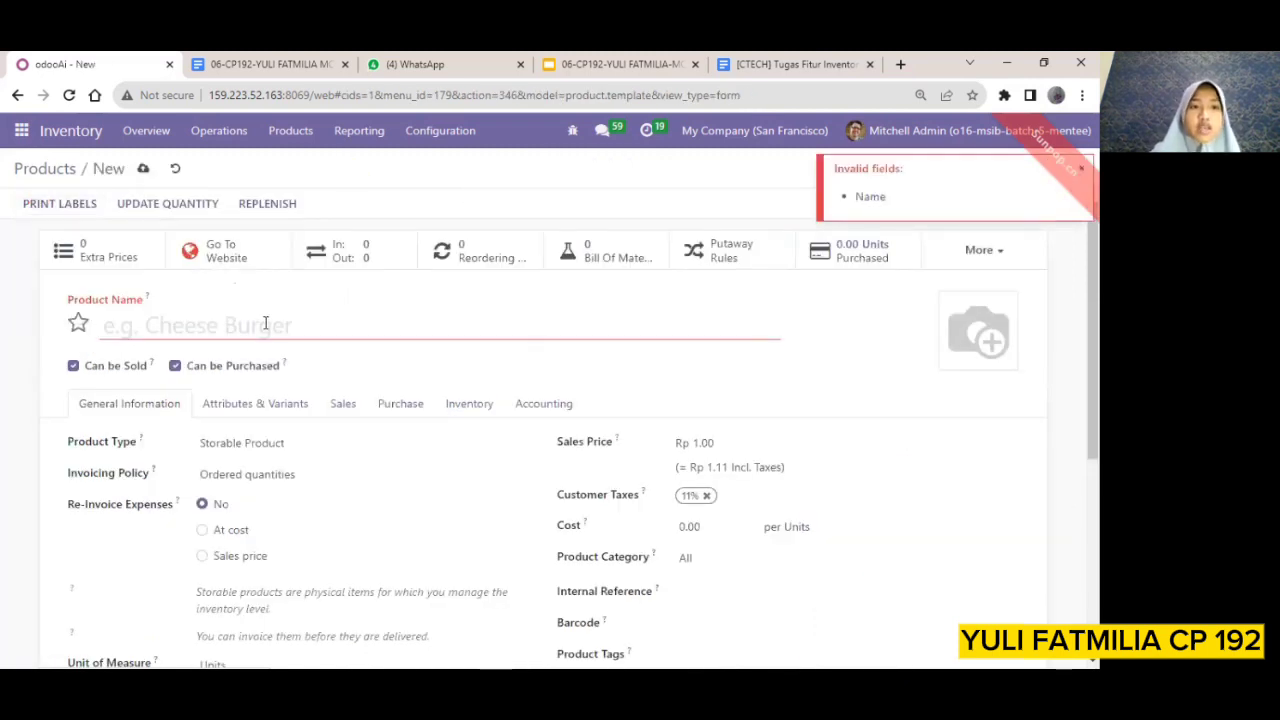
scroll(265, 323, "down", 3)
scroll(200, 300, "up", 2)
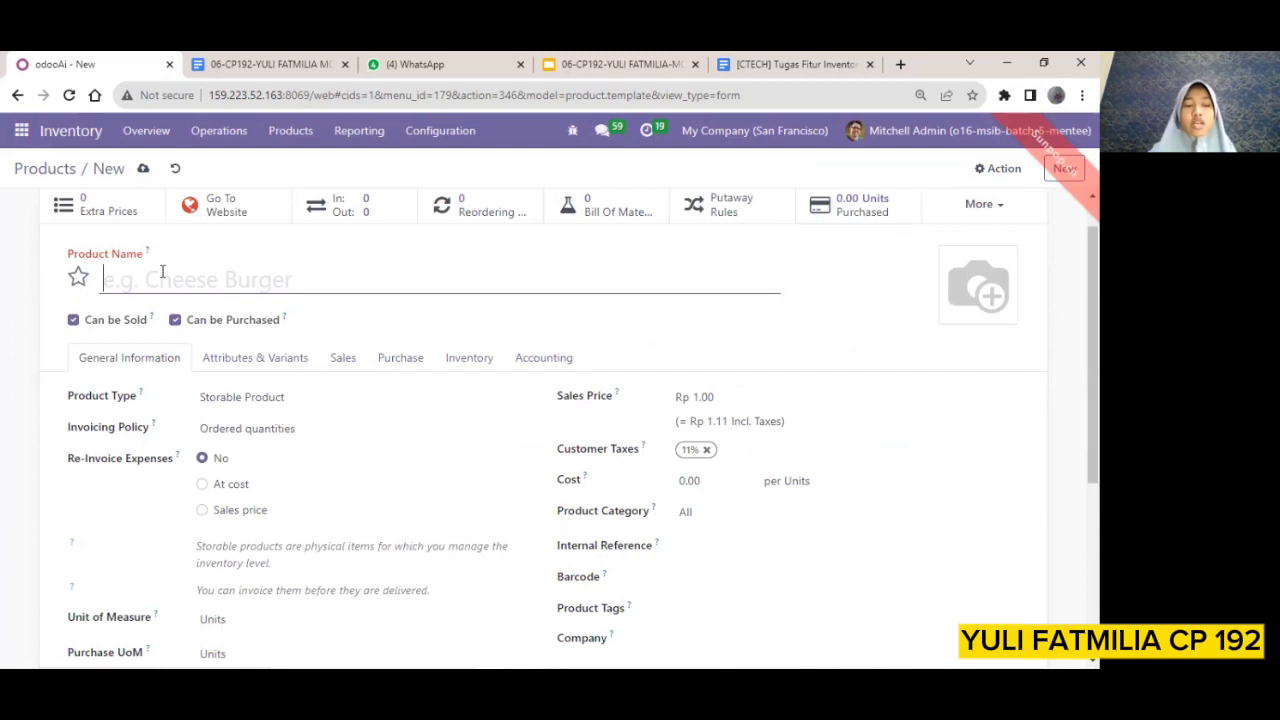
Name the new product Susu Kotak Ultramilk
type("Sus")
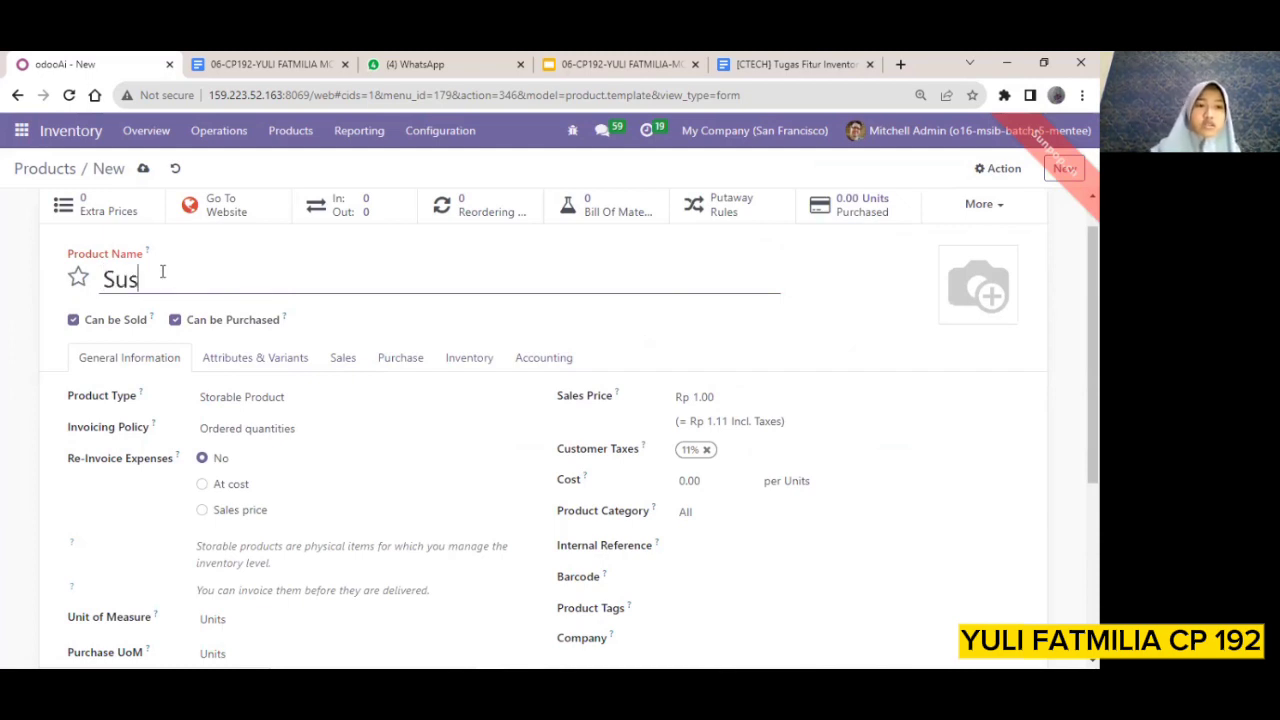
type("u Kota")
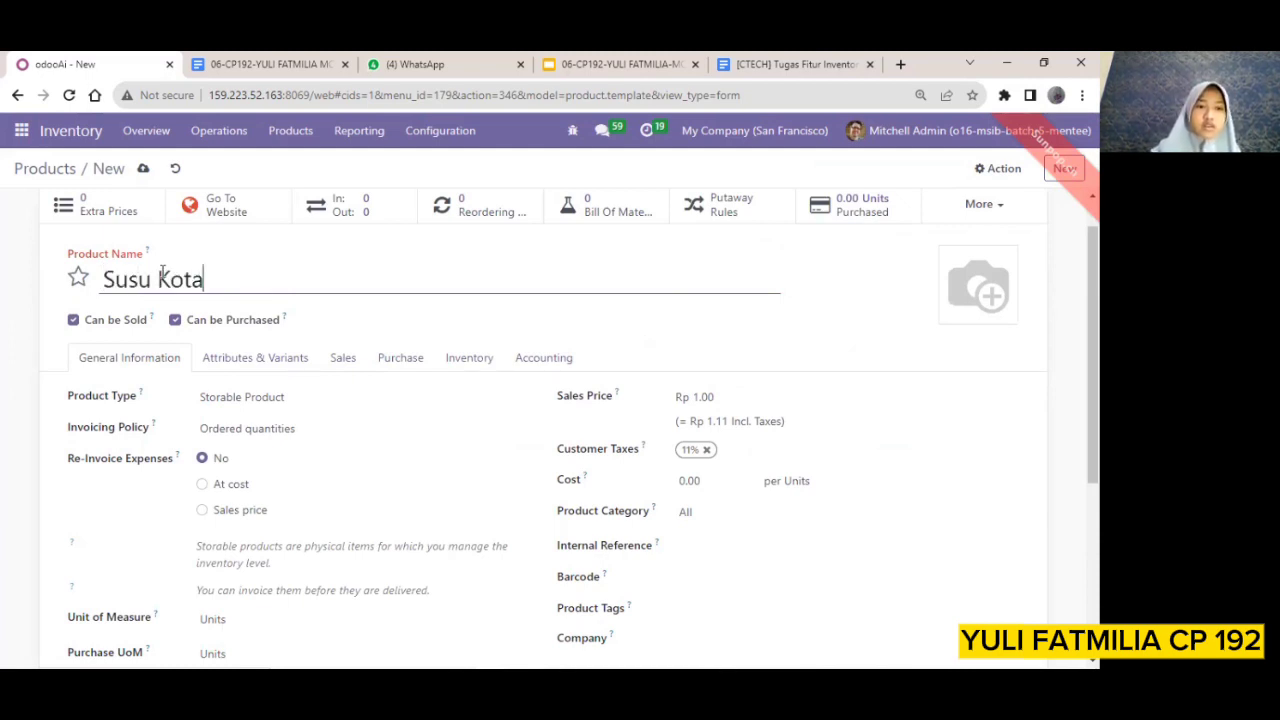
type("k Ul")
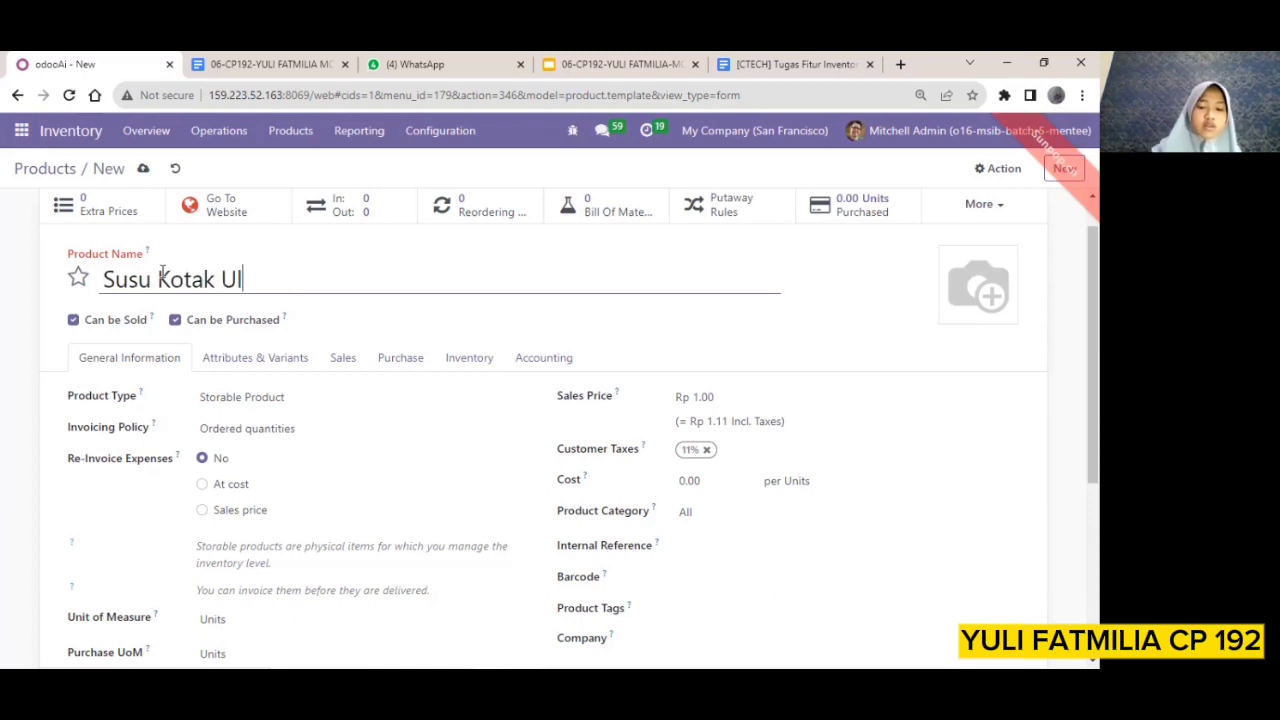
type("tramilk")
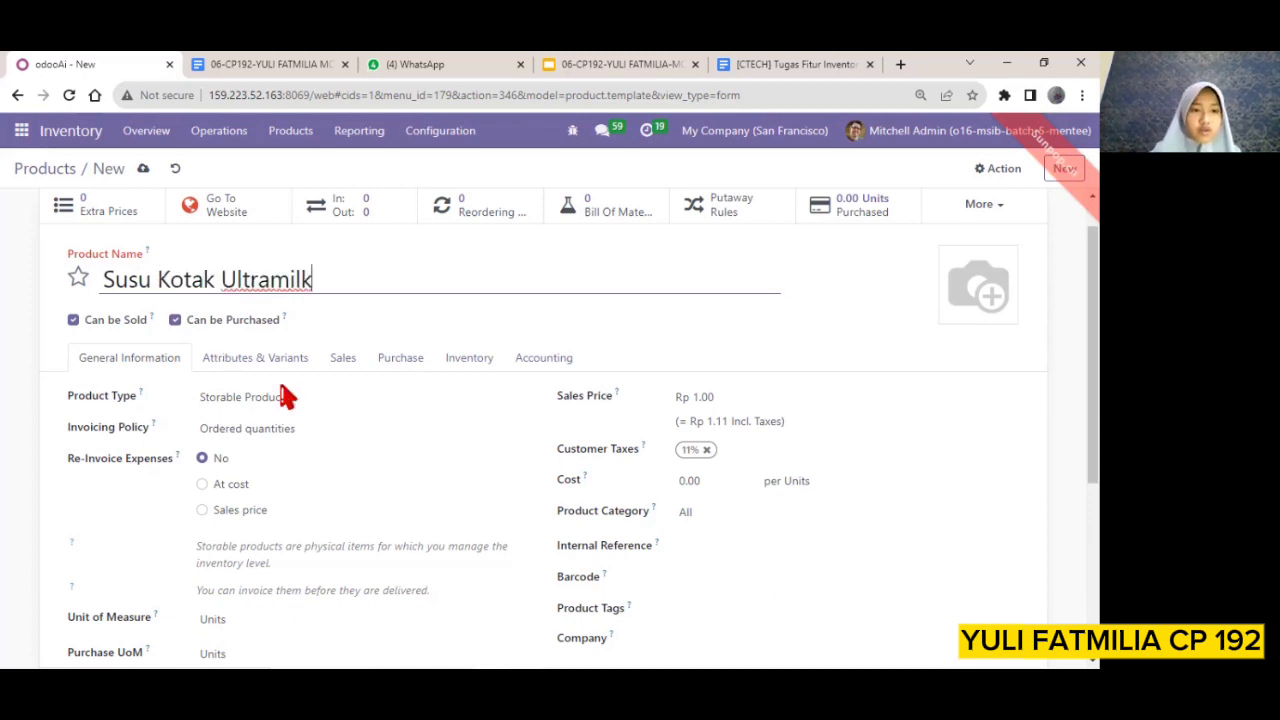
Upload the susu kotak ultramilk image from the Downloads folder as the product picture
scroll(284, 397, "down", 2)
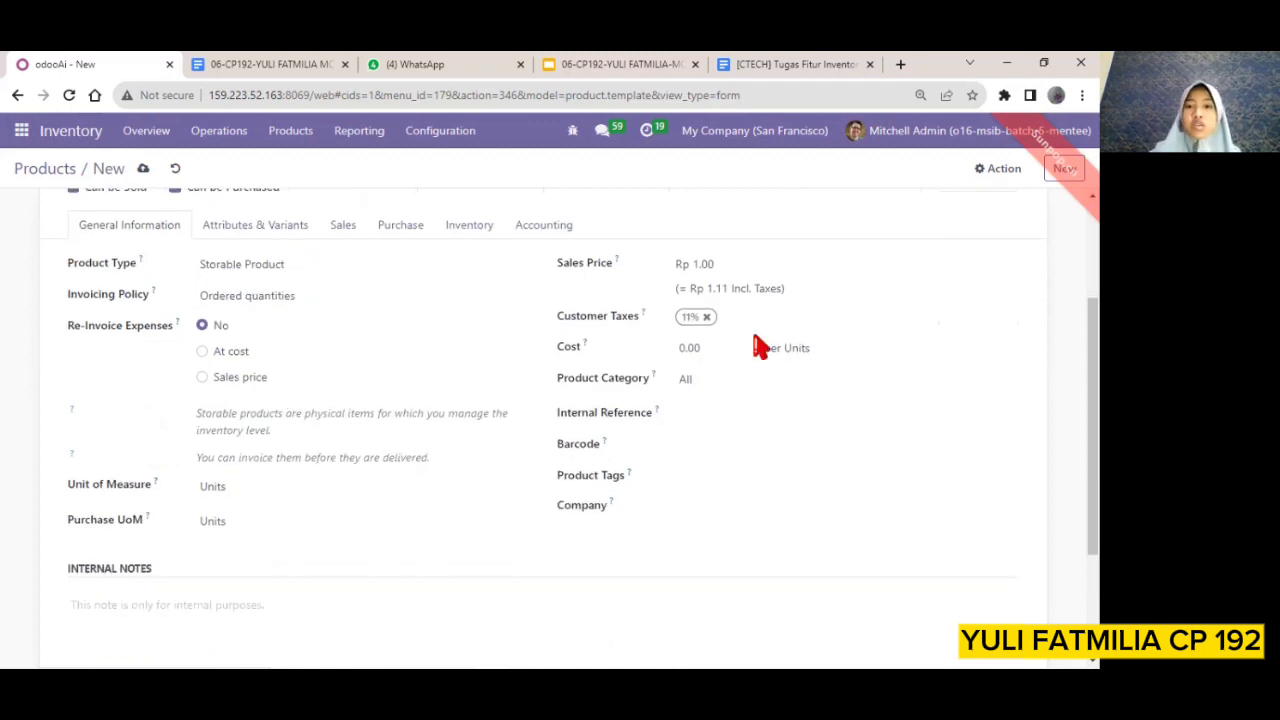
scroll(760, 346, "up", 3)
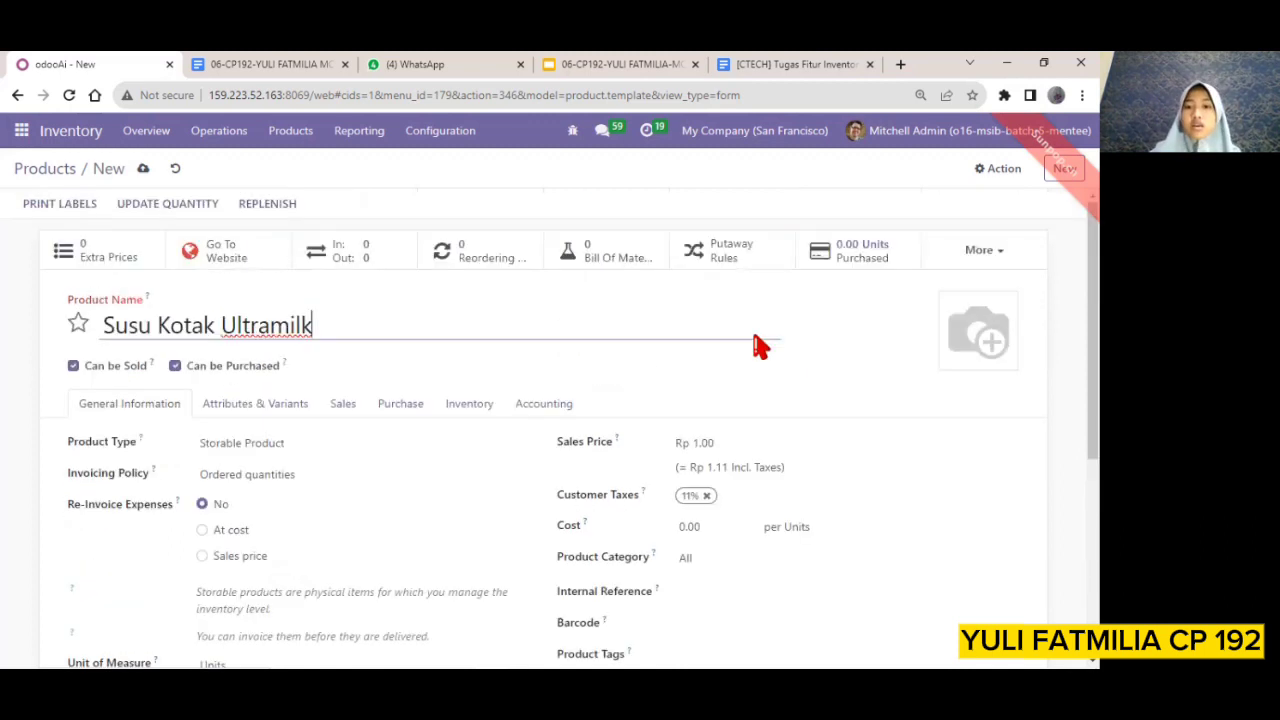
left_click(953, 357)
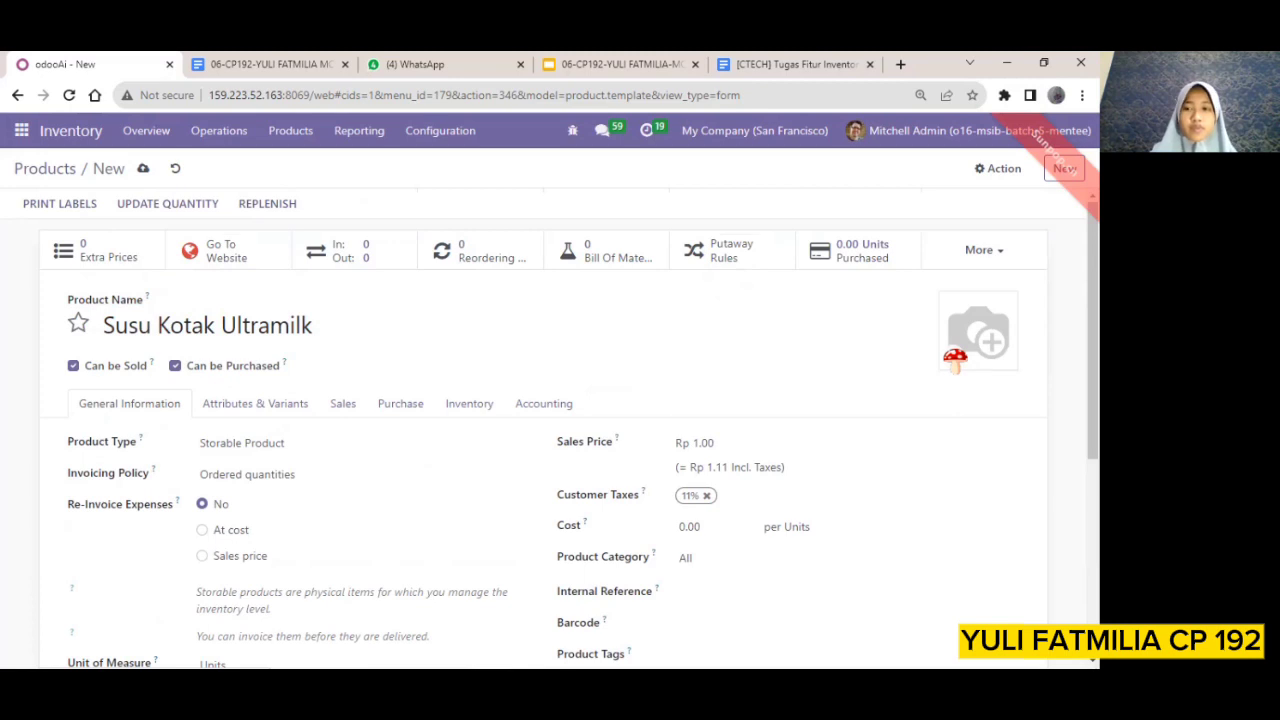
left_click(953, 358)
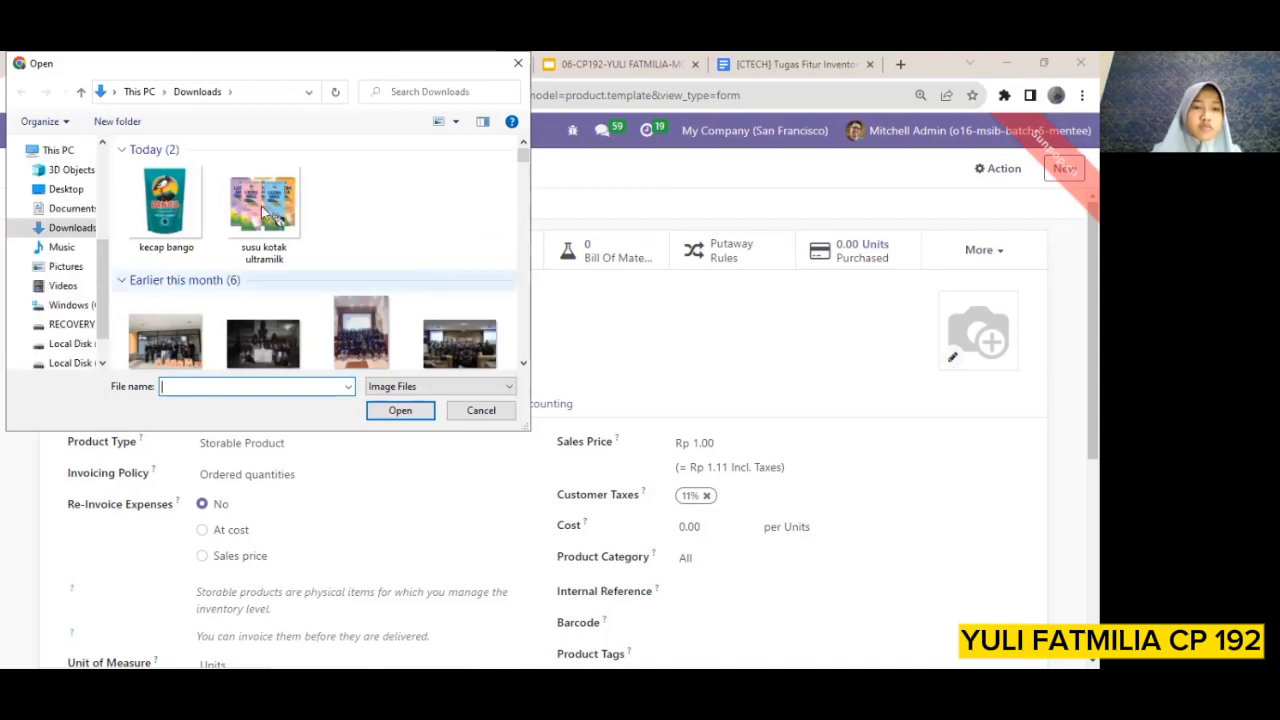
left_click(266, 210)
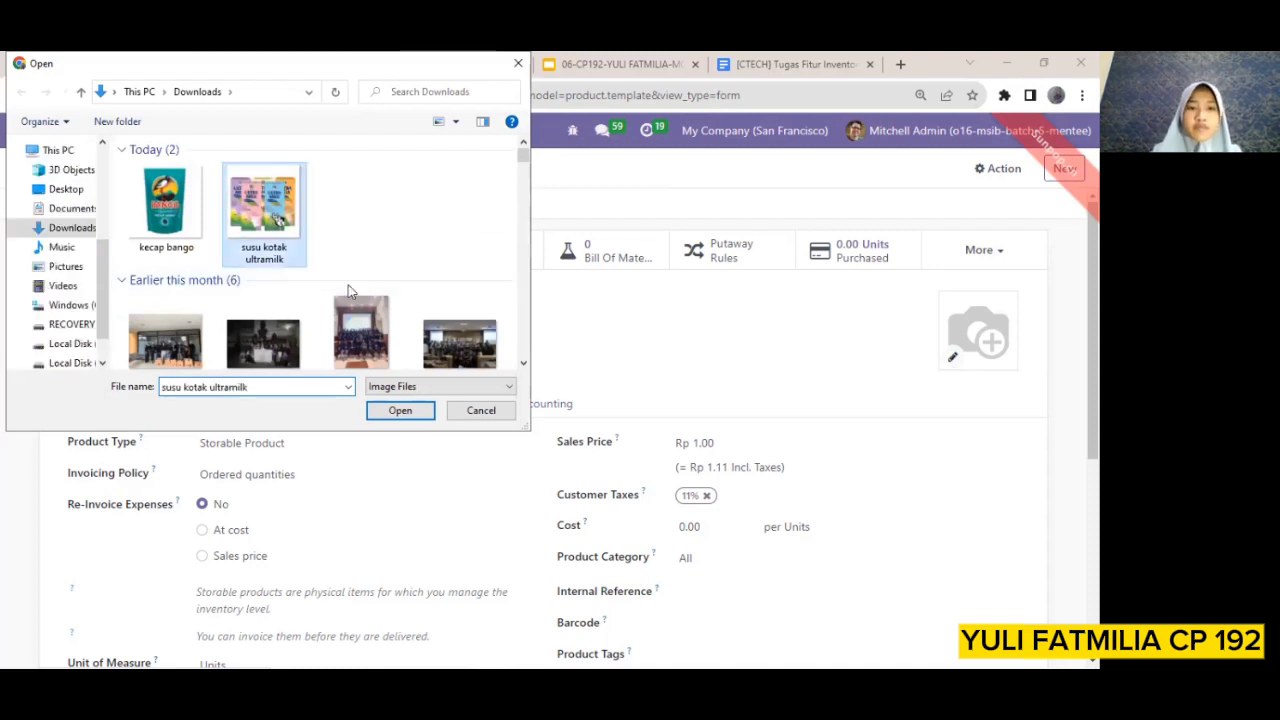
left_click(407, 420)
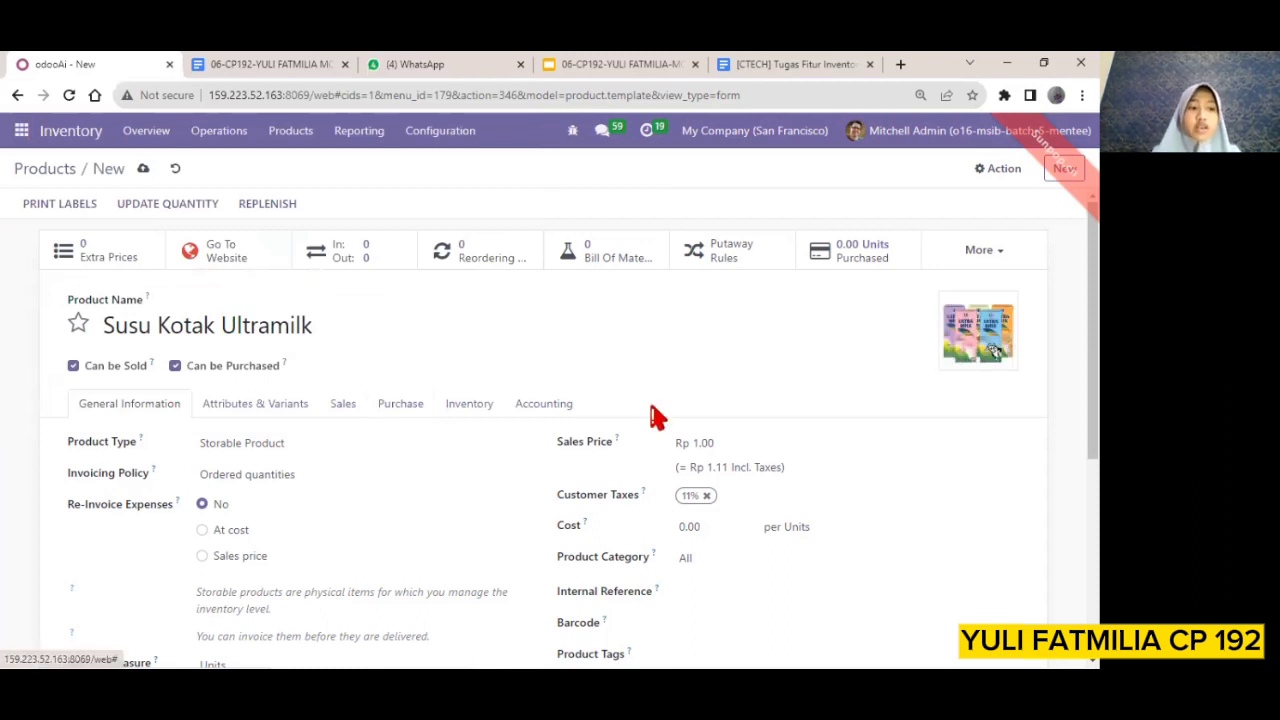
Set the product's sales price to Rp 5,000.00
left_click(710, 444)
key("BackSpace")
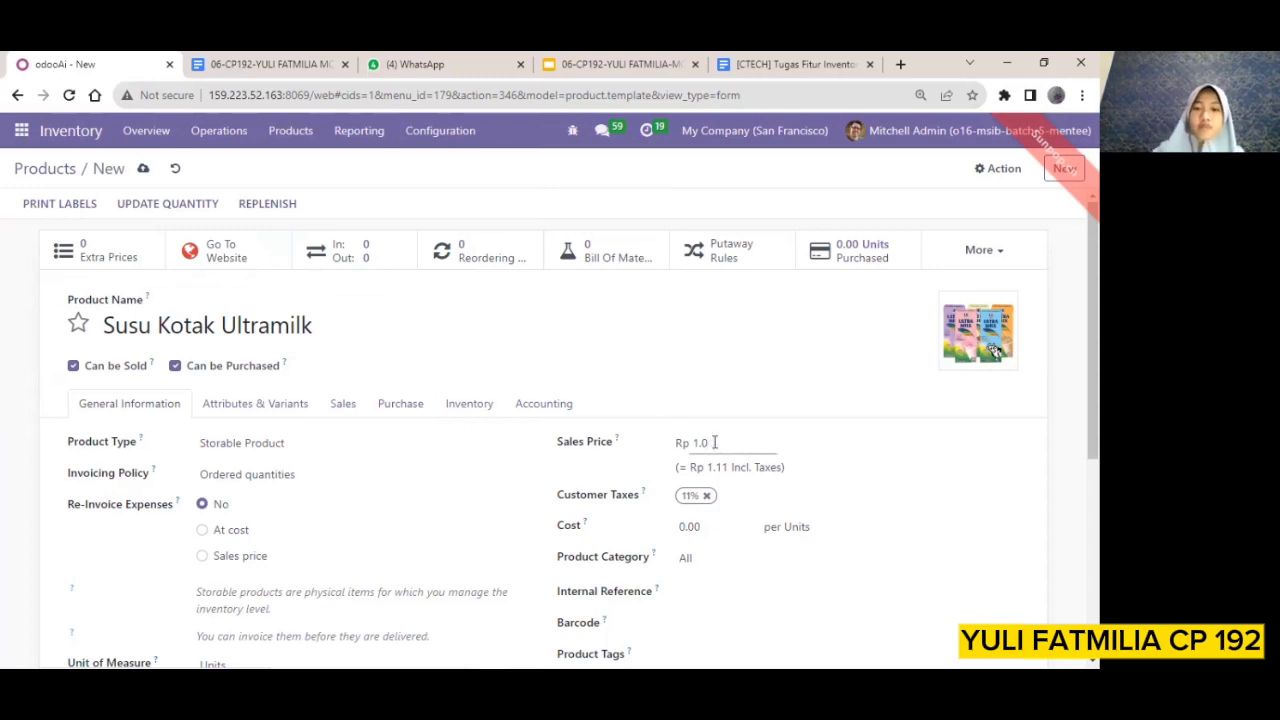
key("BackSpace")
key("BackSpace")
key("BackSpace")
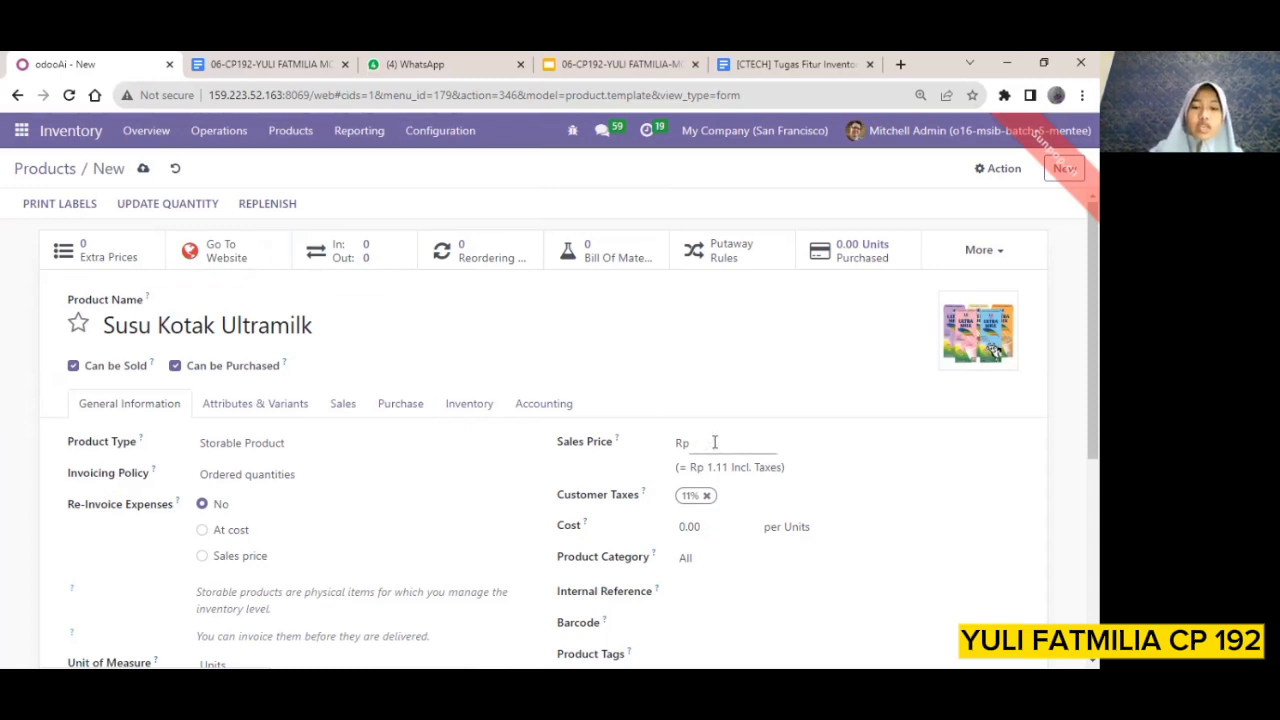
type("5,0")
type("0")
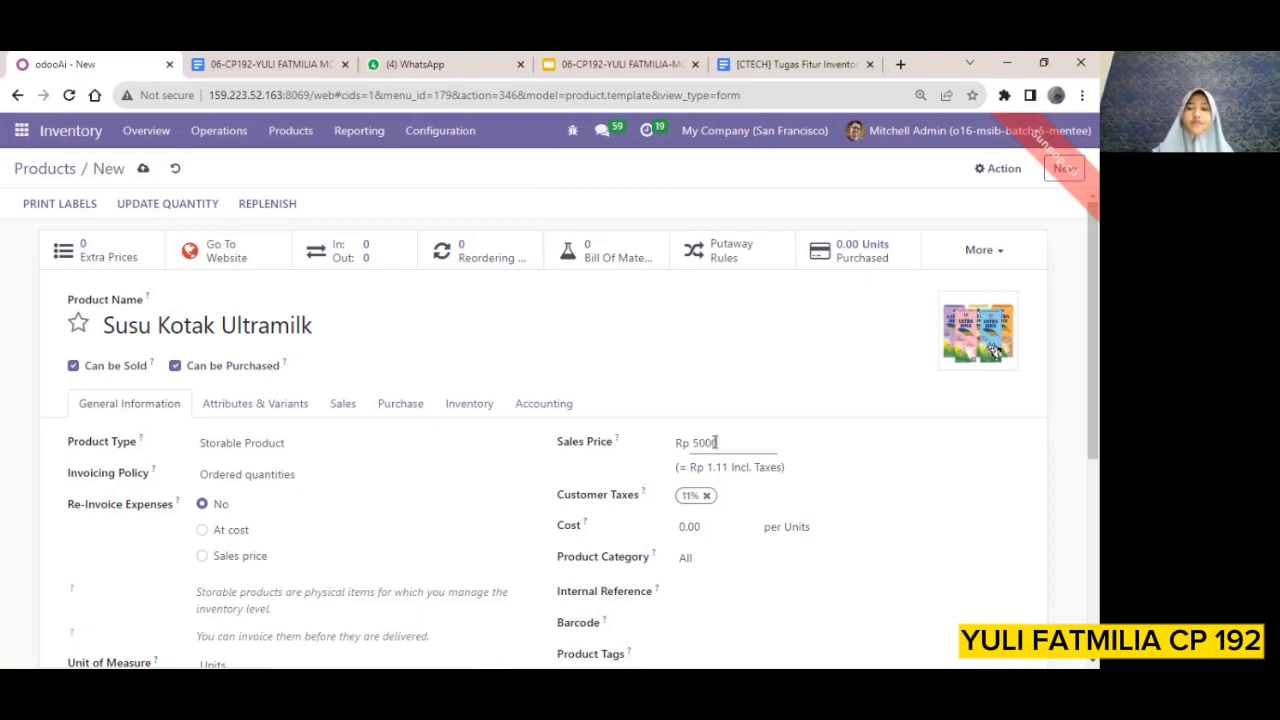
type("0")
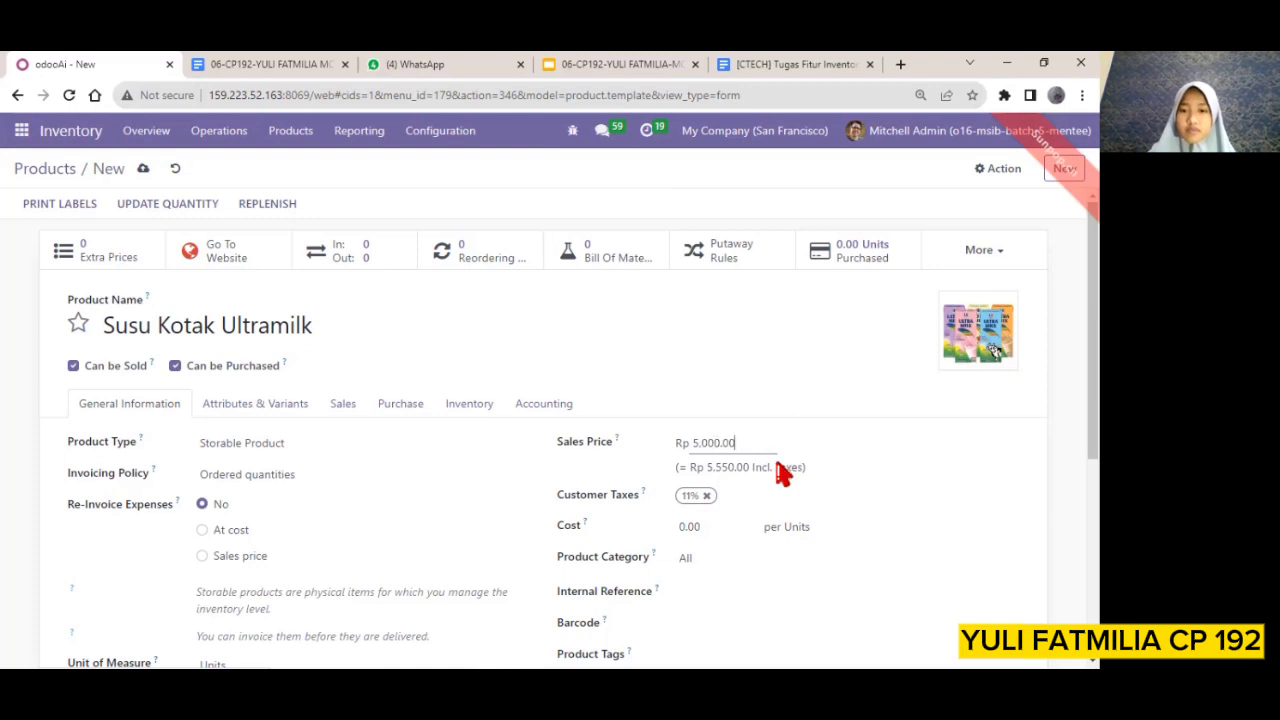
In the product's inventory traceability settings, track the product By Lots and enable Expiration Date
scroll(378, 533, "down", 2)
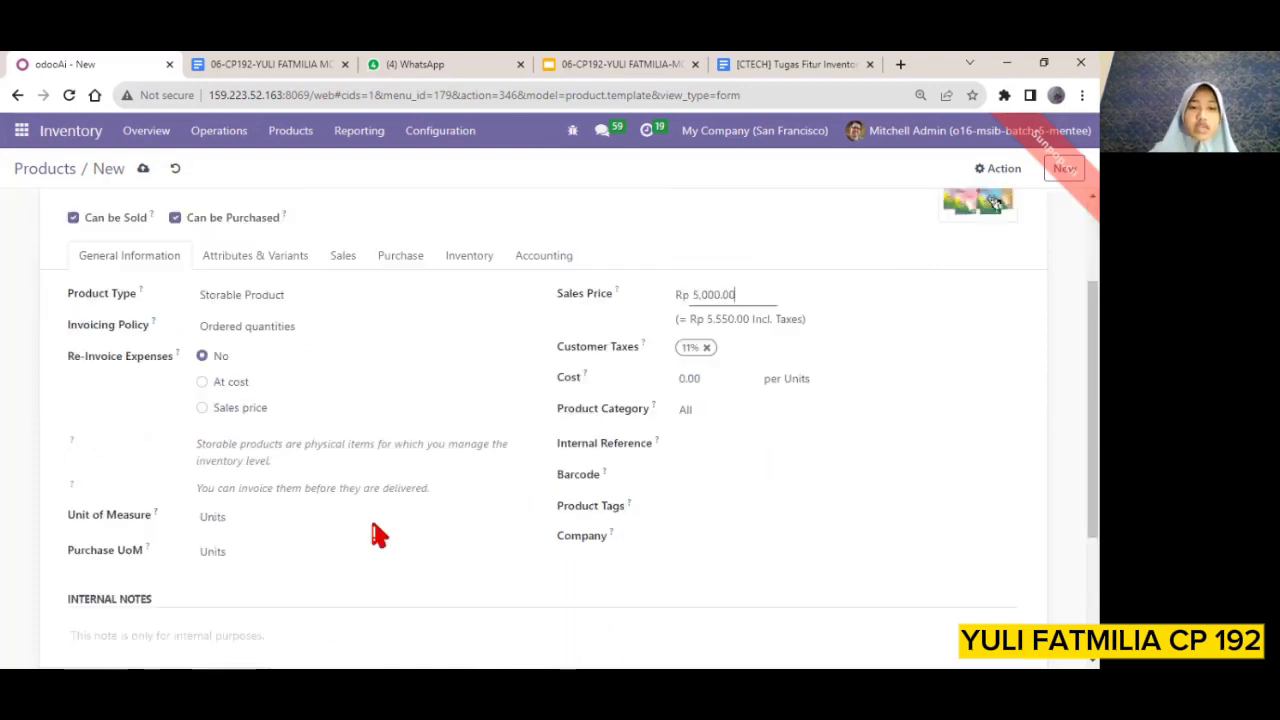
scroll(387, 482, "up", 2)
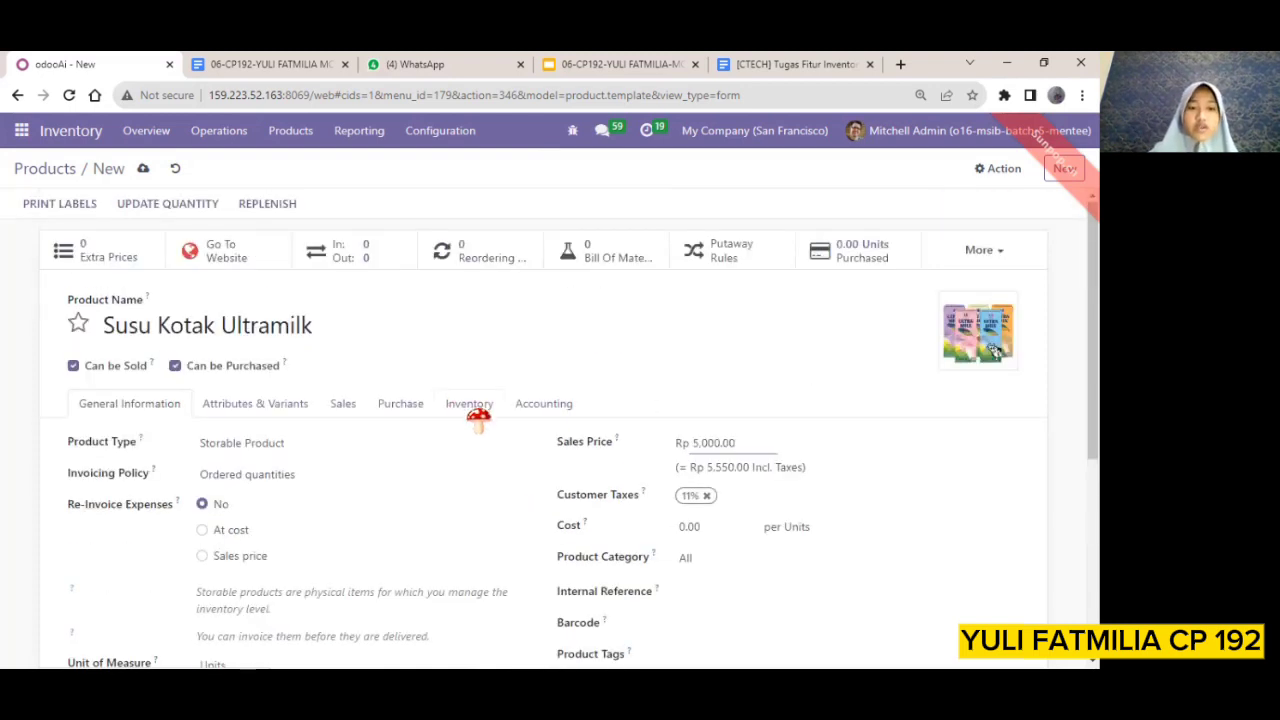
left_click(470, 404)
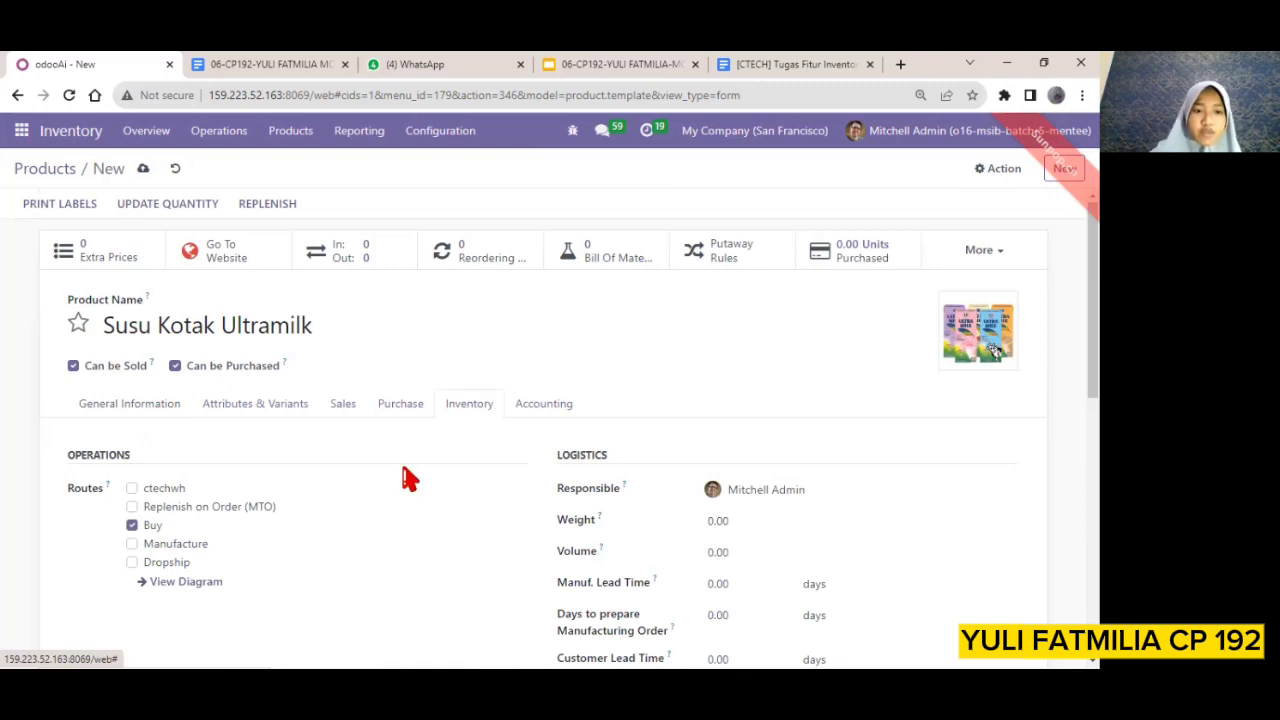
scroll(408, 477, "down", 3)
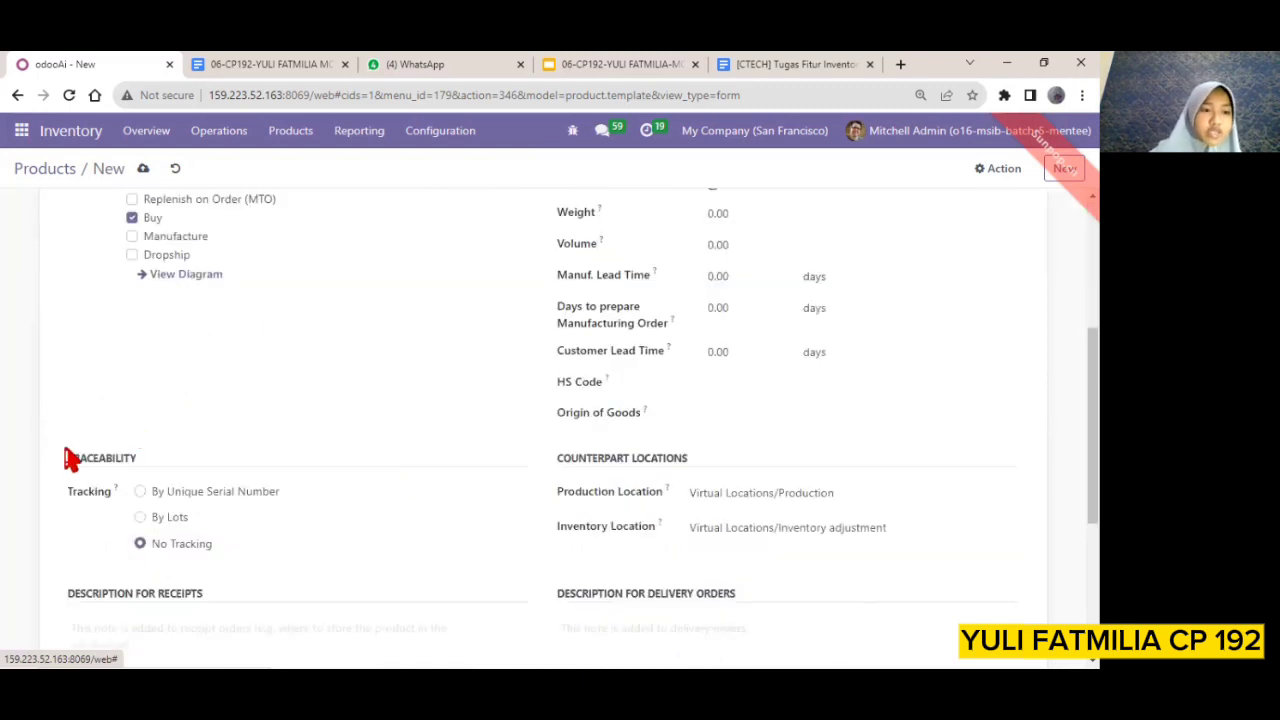
left_click(140, 520)
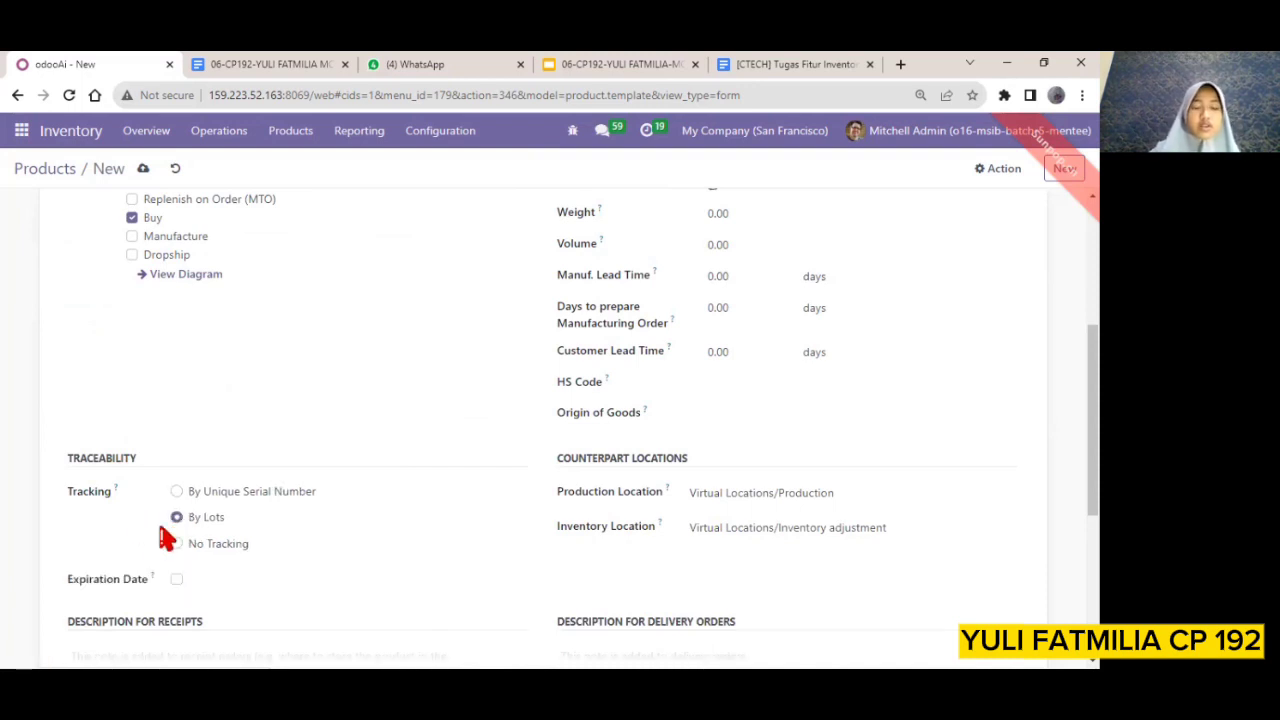
scroll(258, 556, "down", 1)
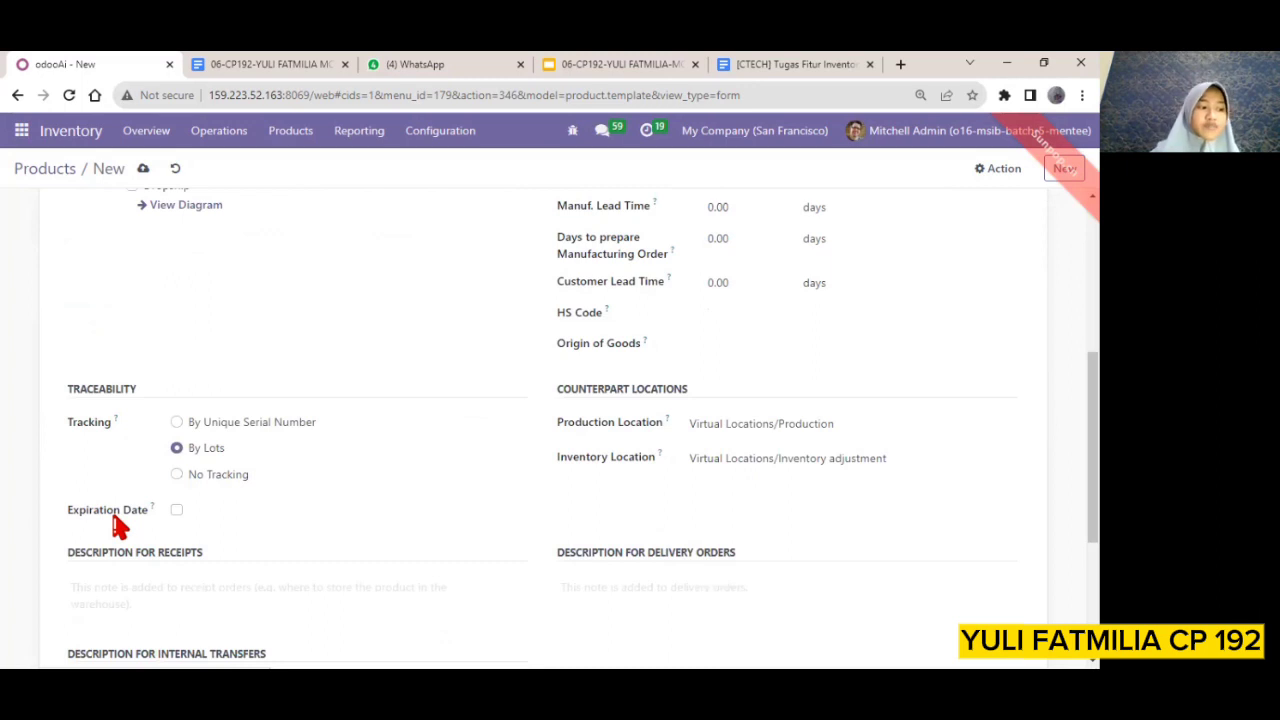
left_click(176, 510)
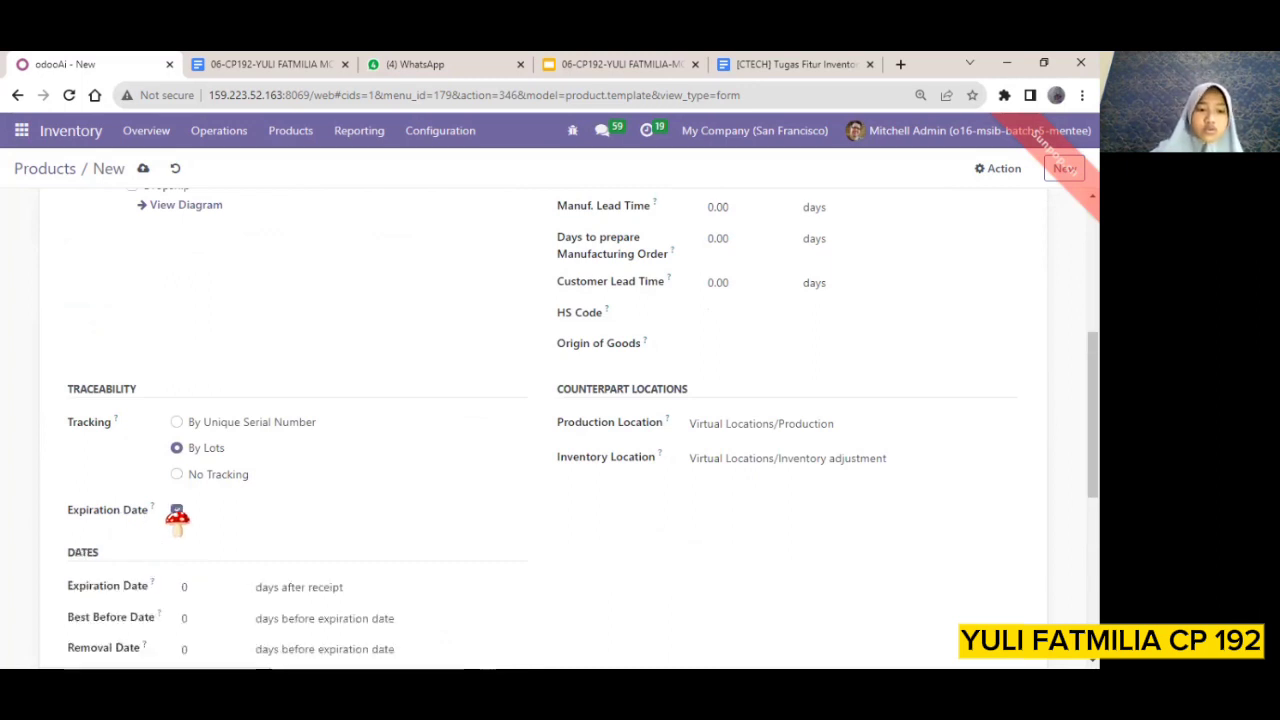
Set Expiration Date to 3 days after receipt and Best Before Date to 3 days before expiration
scroll(229, 563, "down", 2)
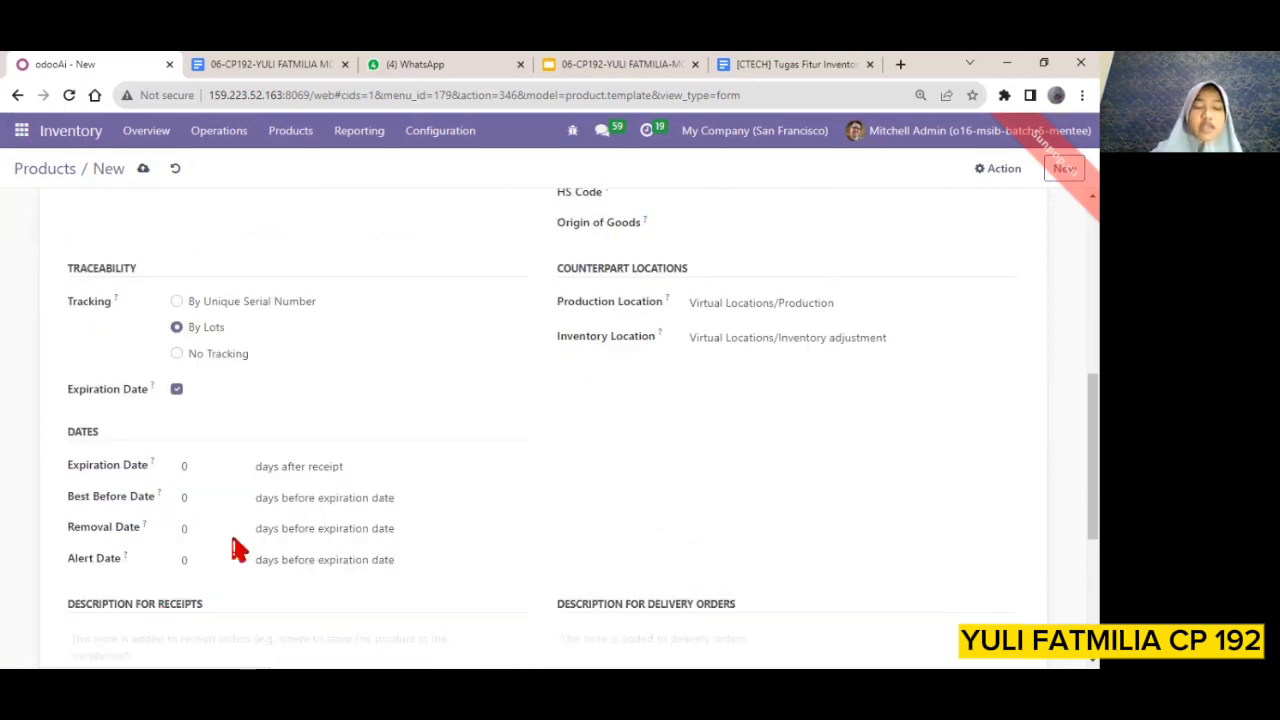
left_click(188, 468)
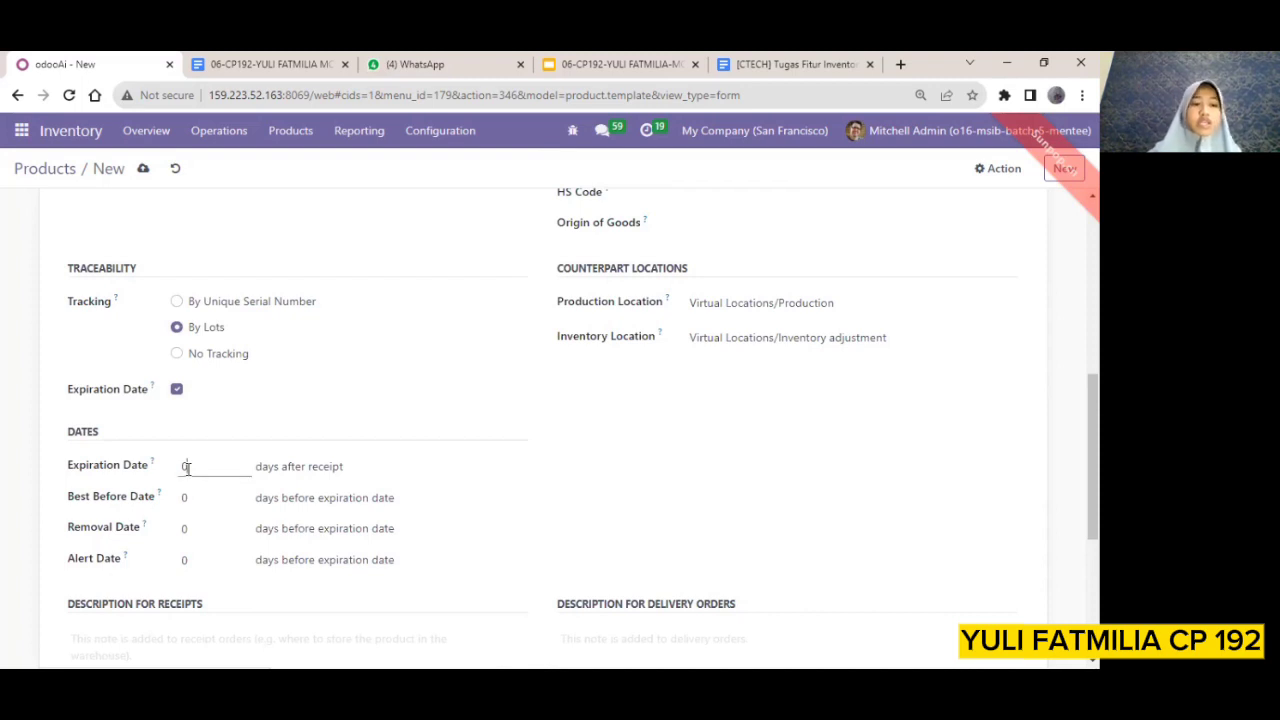
key("BackSpace")
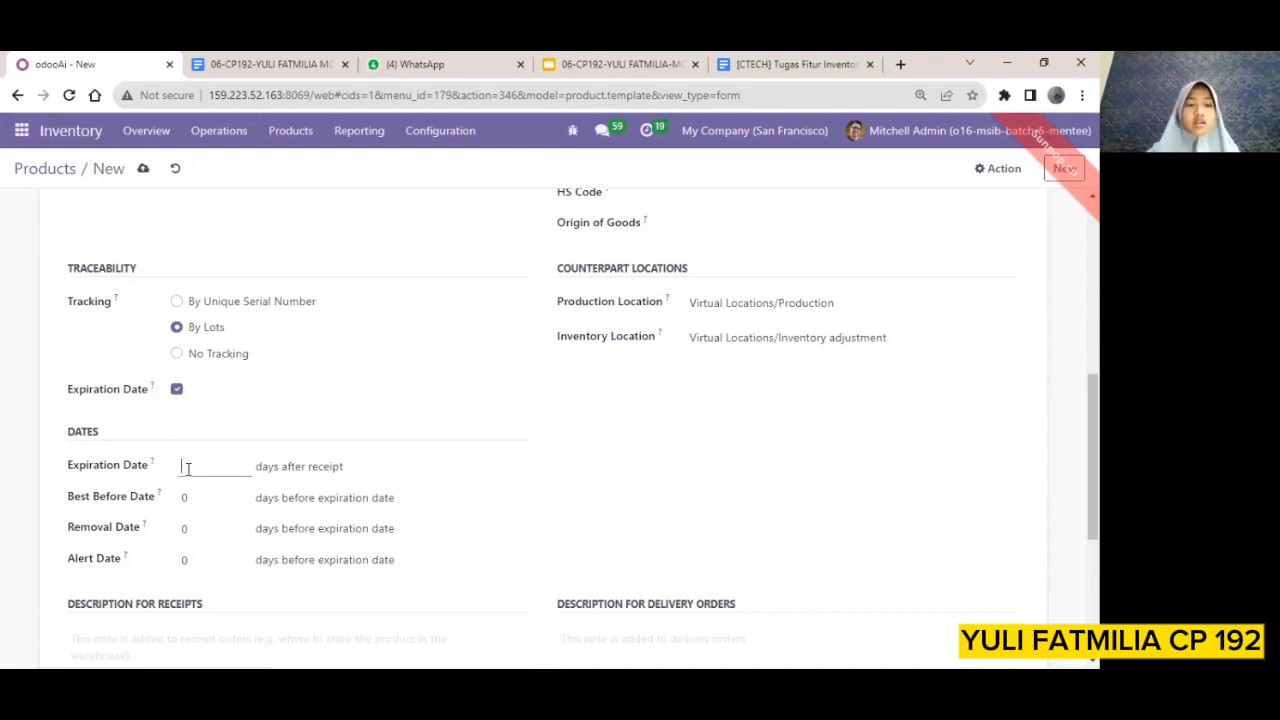
type("3")
left_click(197, 498)
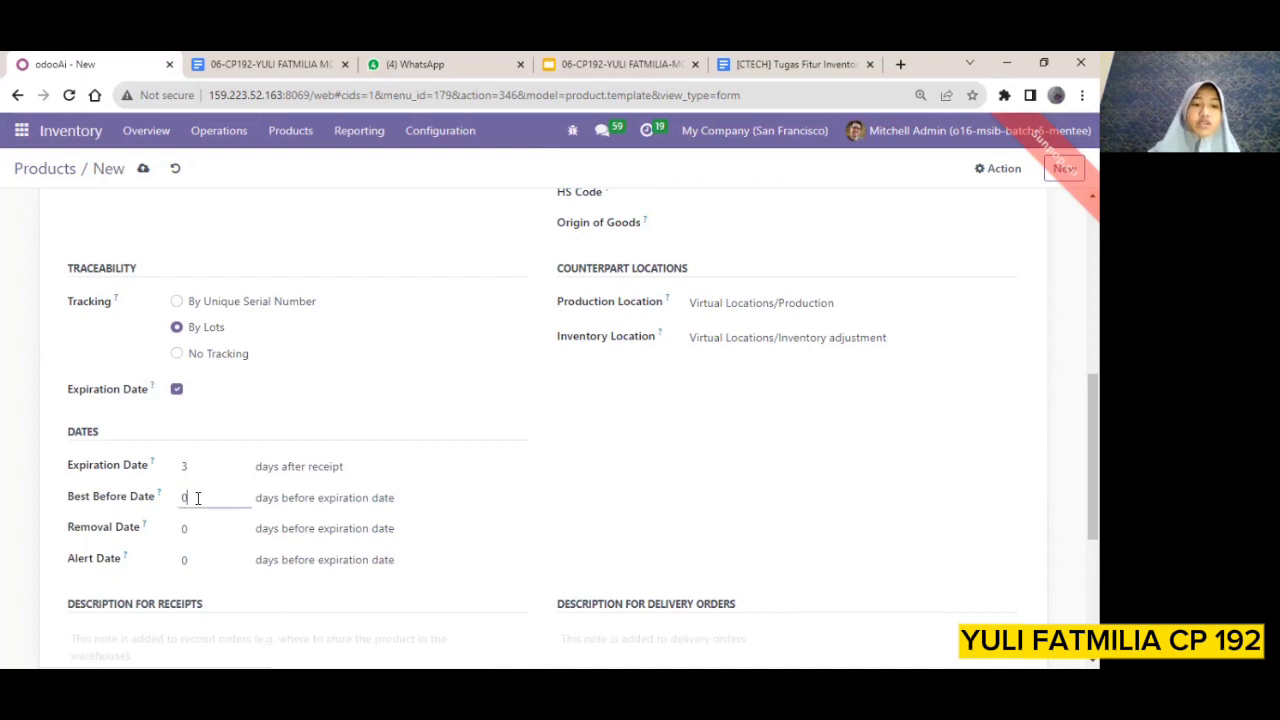
key("BackSpace")
type("3")
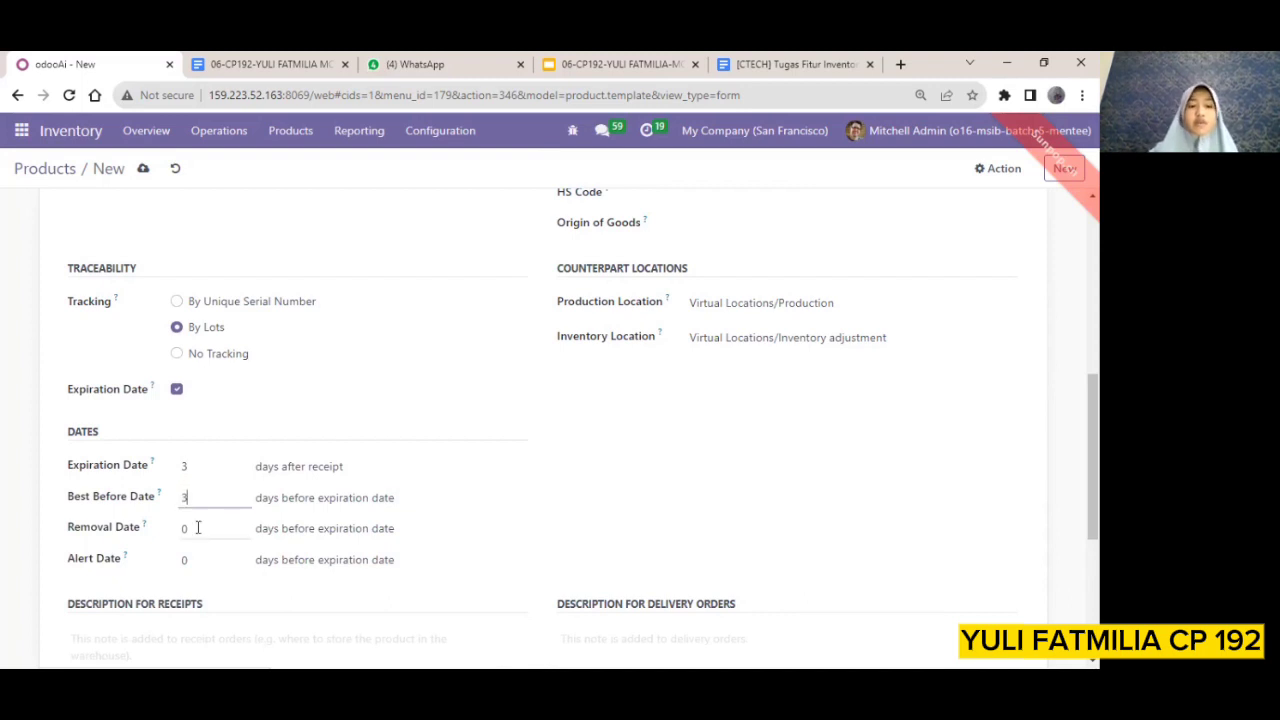
Set Removal Date and Alert Date to 3 days before the expiration date, and save the product
left_click(197, 527)
key("BackSpace")
type("3")
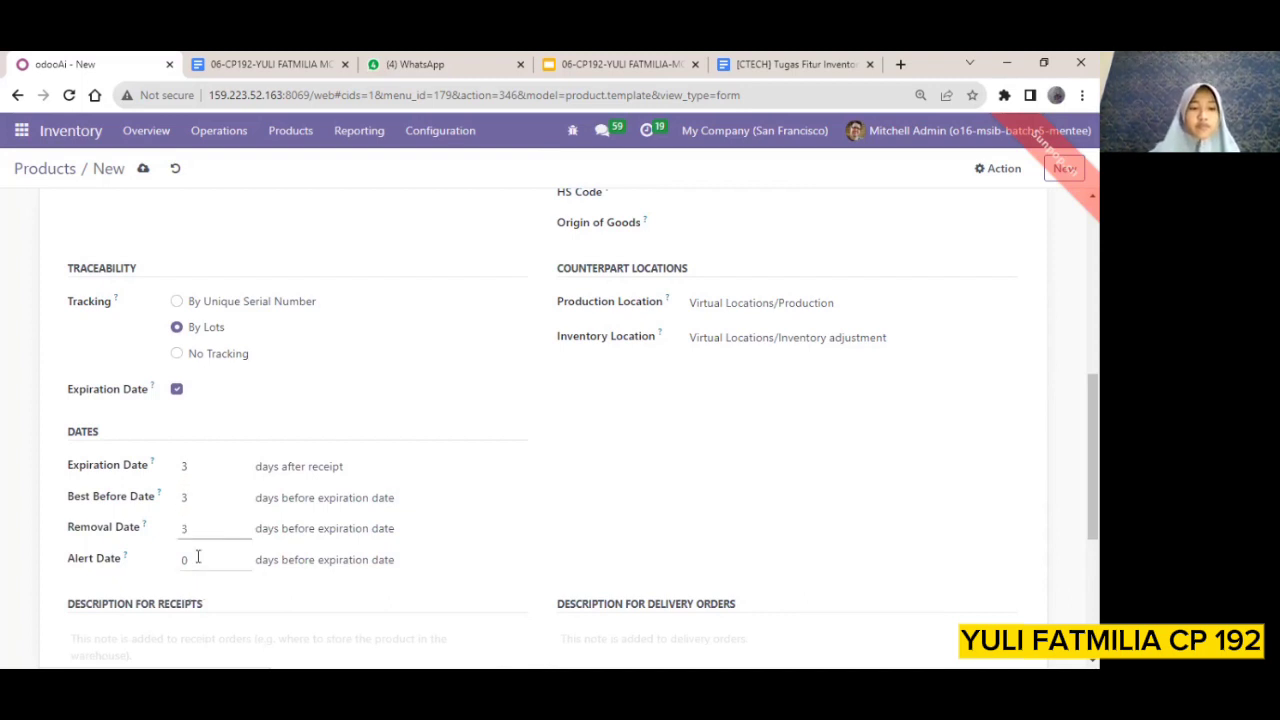
left_click(198, 557)
key("BackSpace")
type("3")
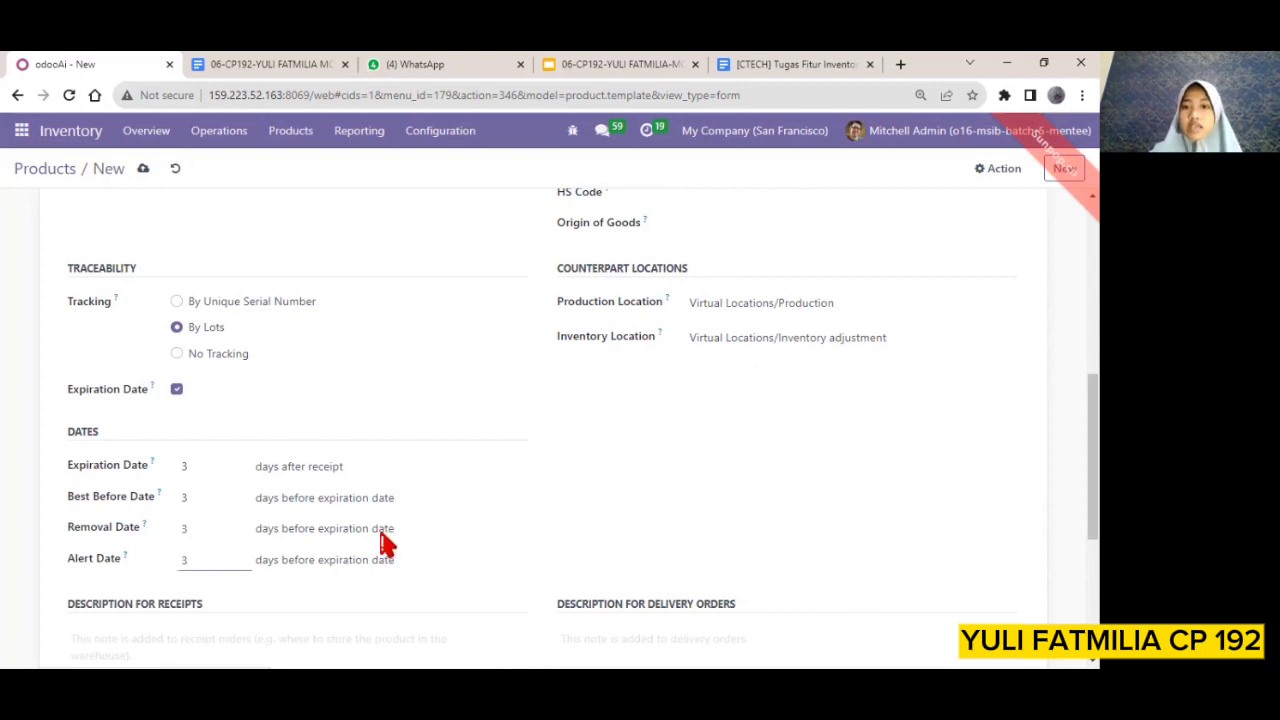
scroll(497, 456, "up", 5)
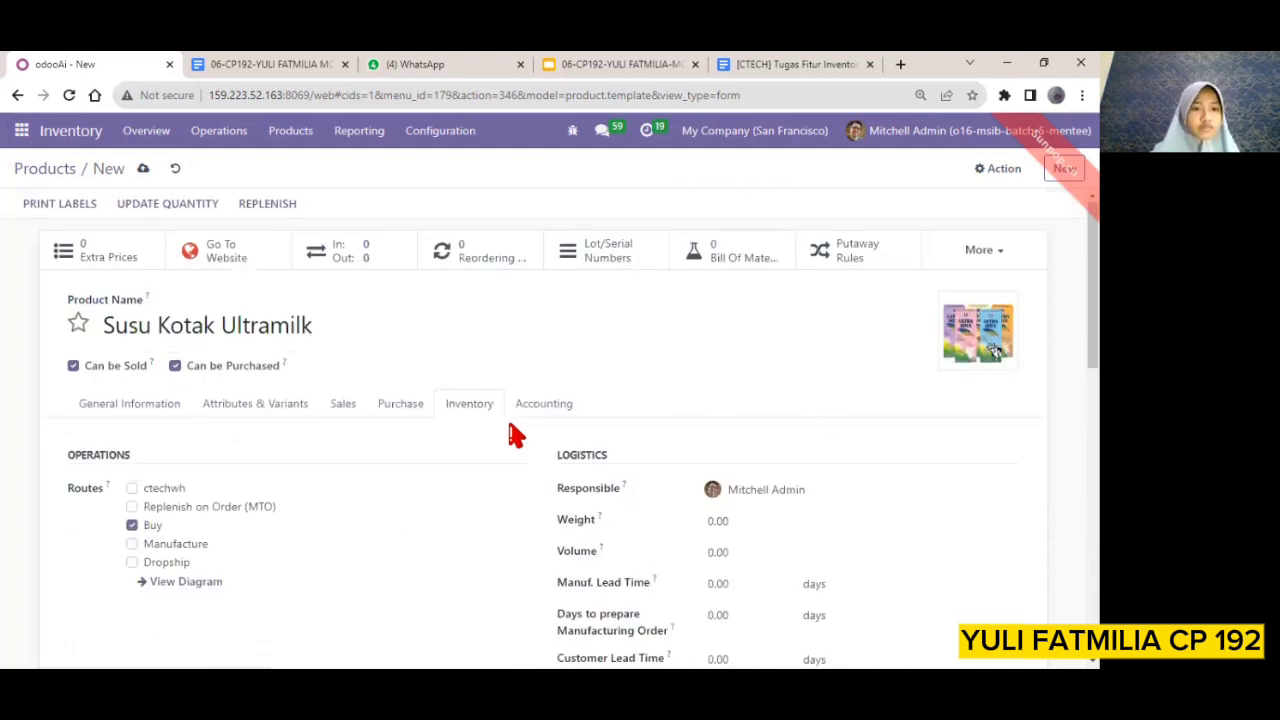
left_click(144, 170)
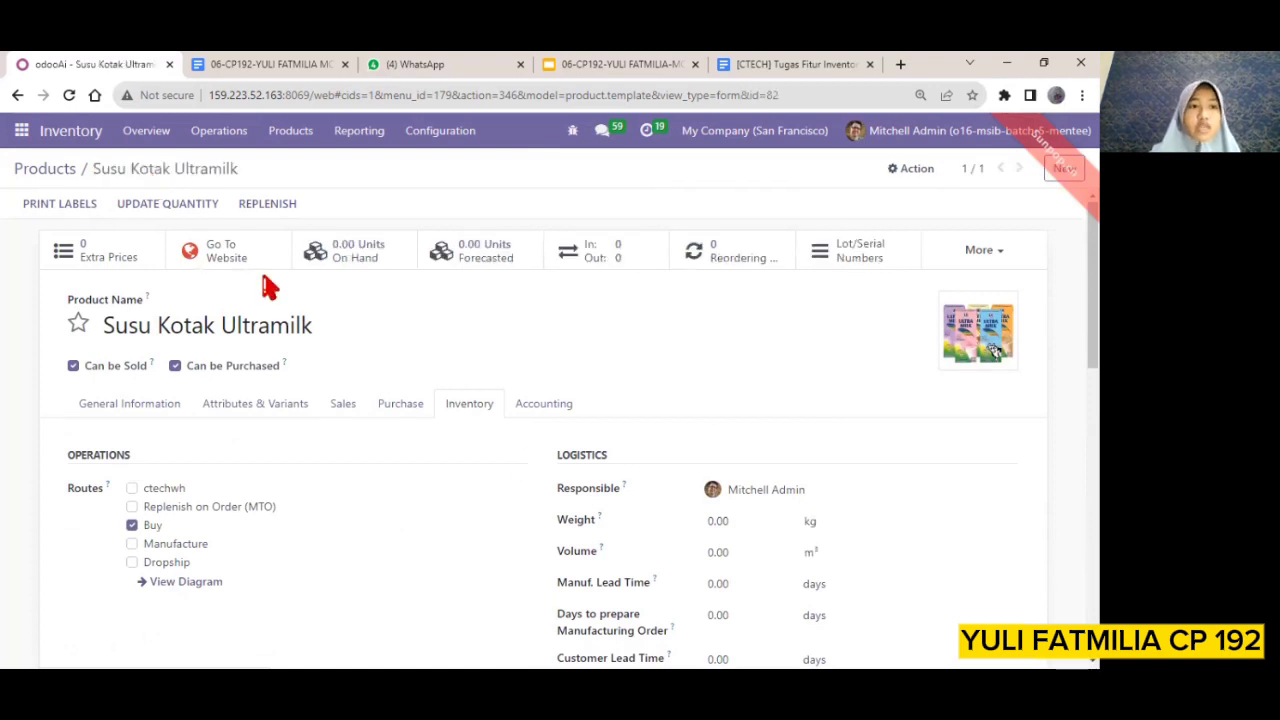
Switch to the Purchase app, start a new request for quotation, and choose the vendor listed directly after REXFONE GROUP
left_click(21, 130)
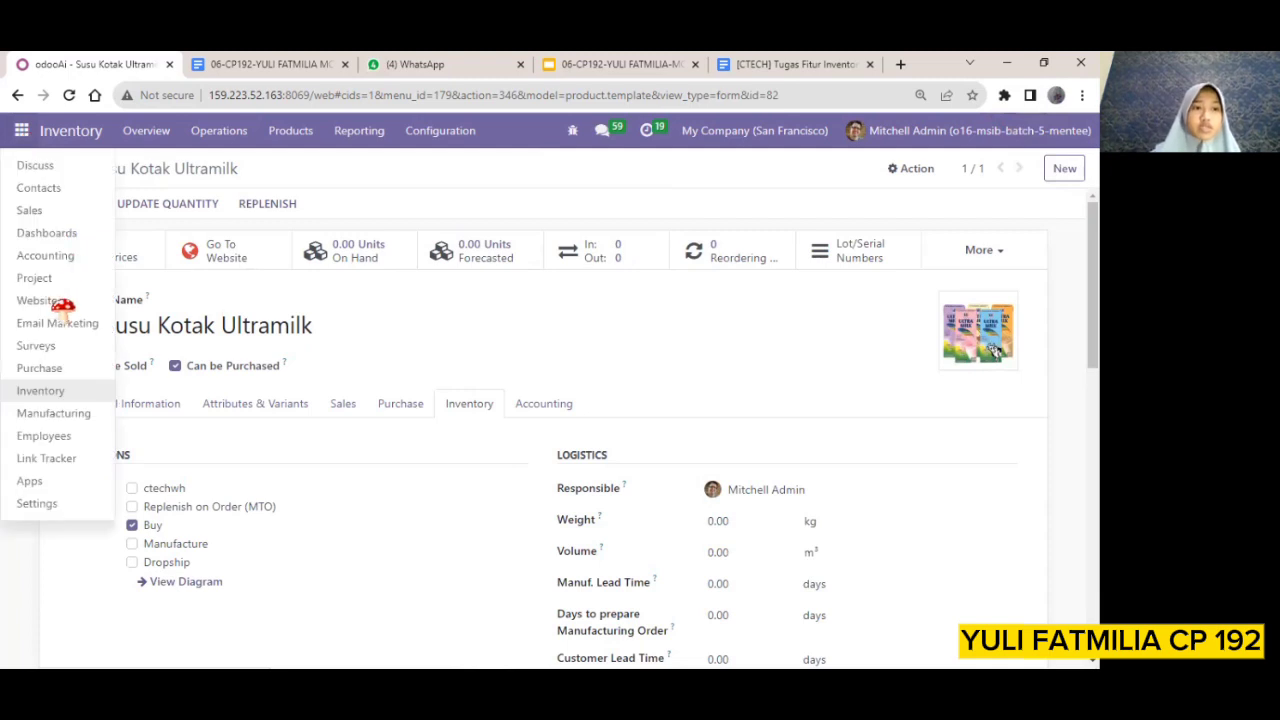
left_click(60, 368)
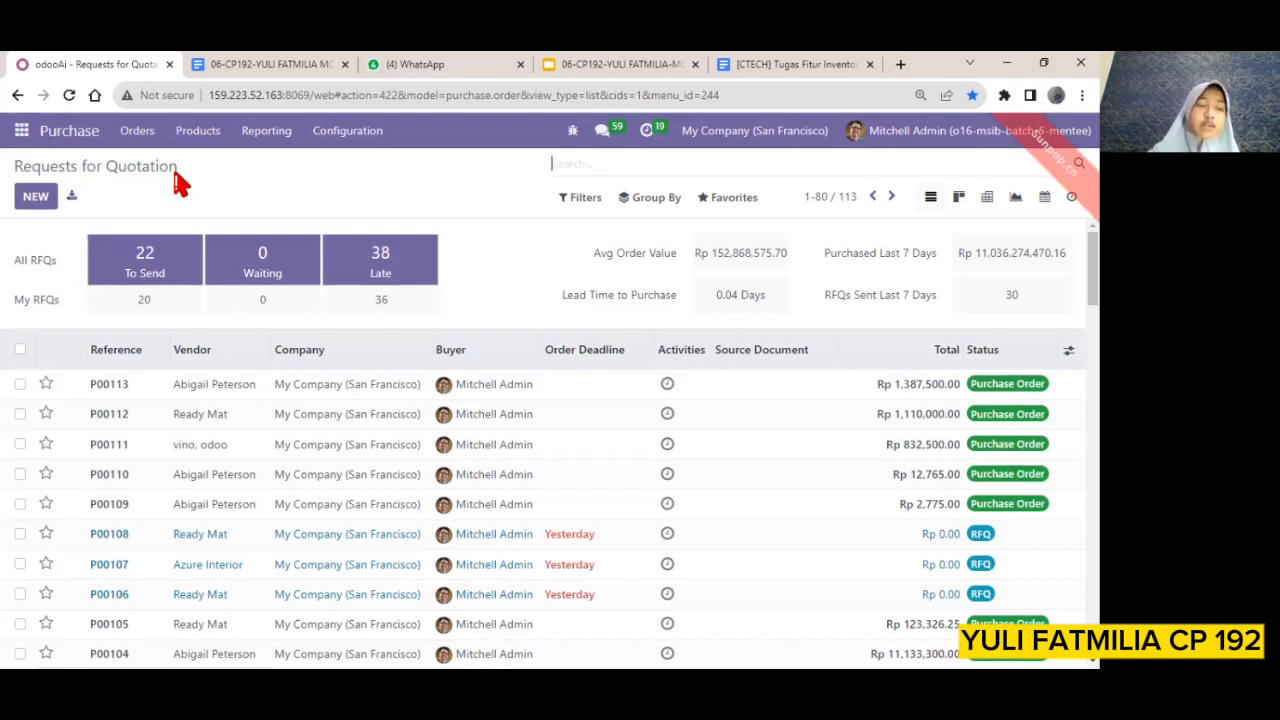
left_click(31, 197)
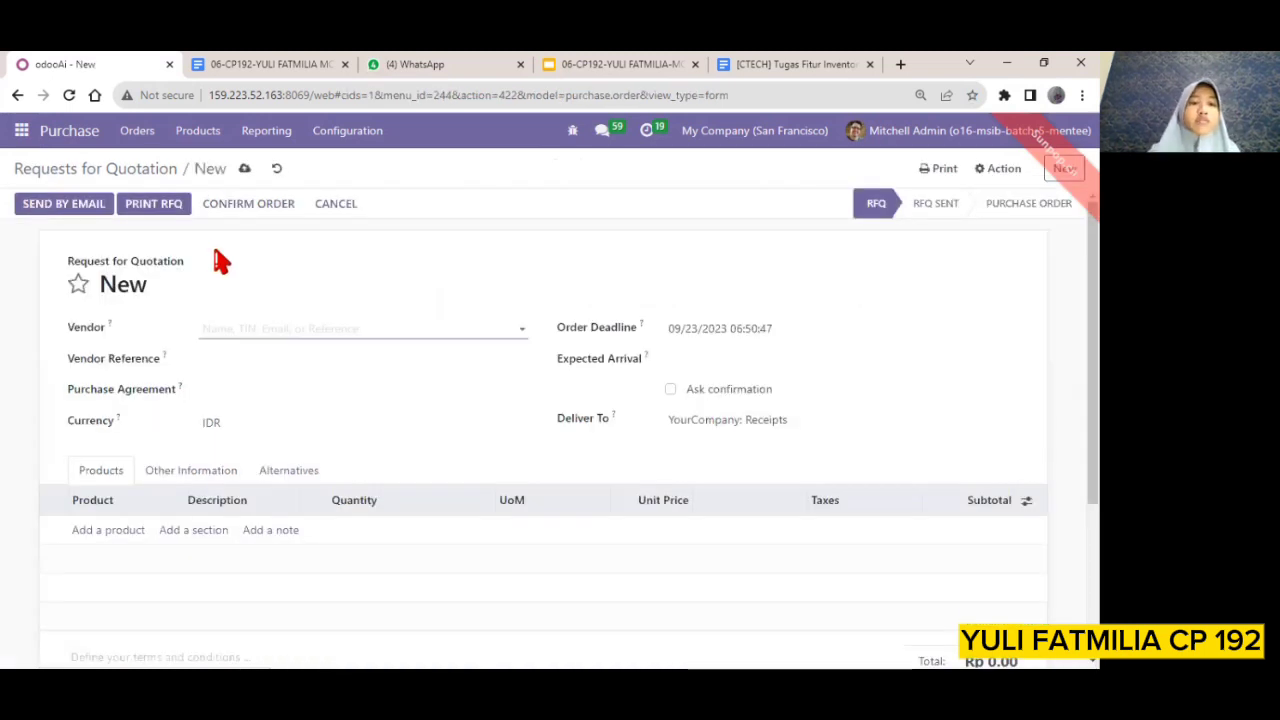
left_click(524, 333)
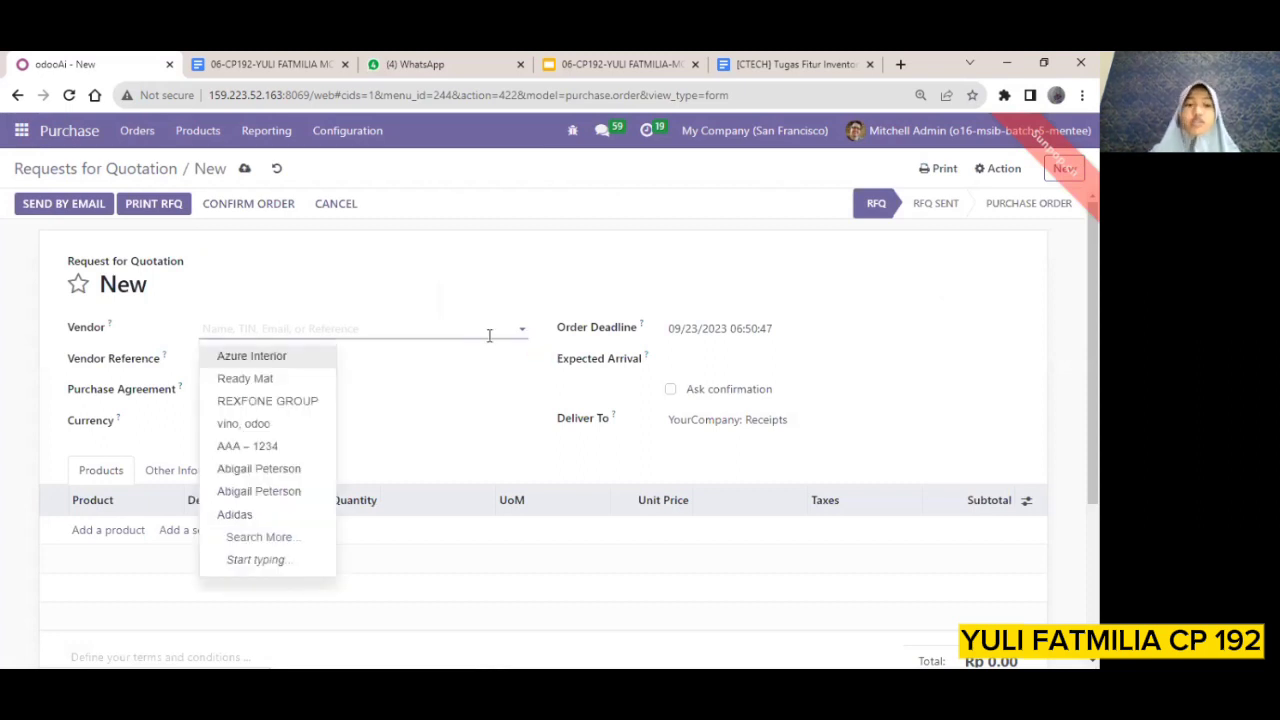
left_click(260, 421)
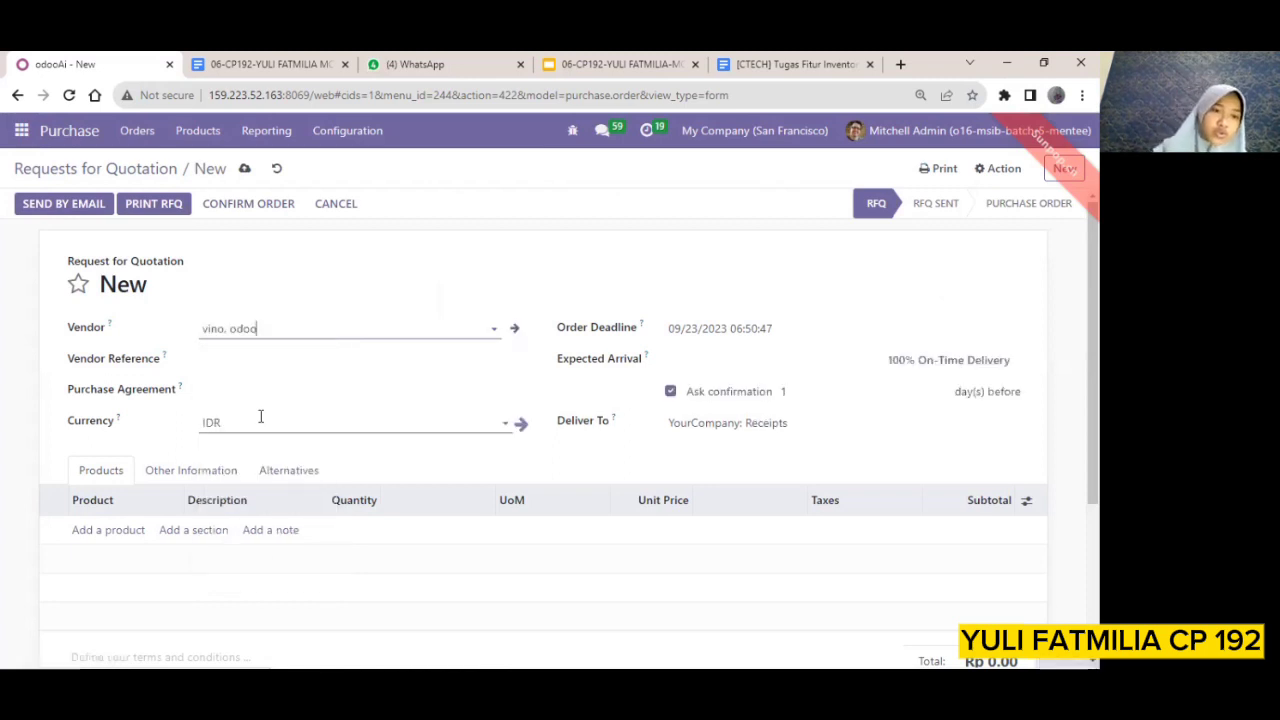
Add the product Susu Kotak Ultramilk to the request for quotation, finding it in the full product list
scroll(326, 416, "down", 1)
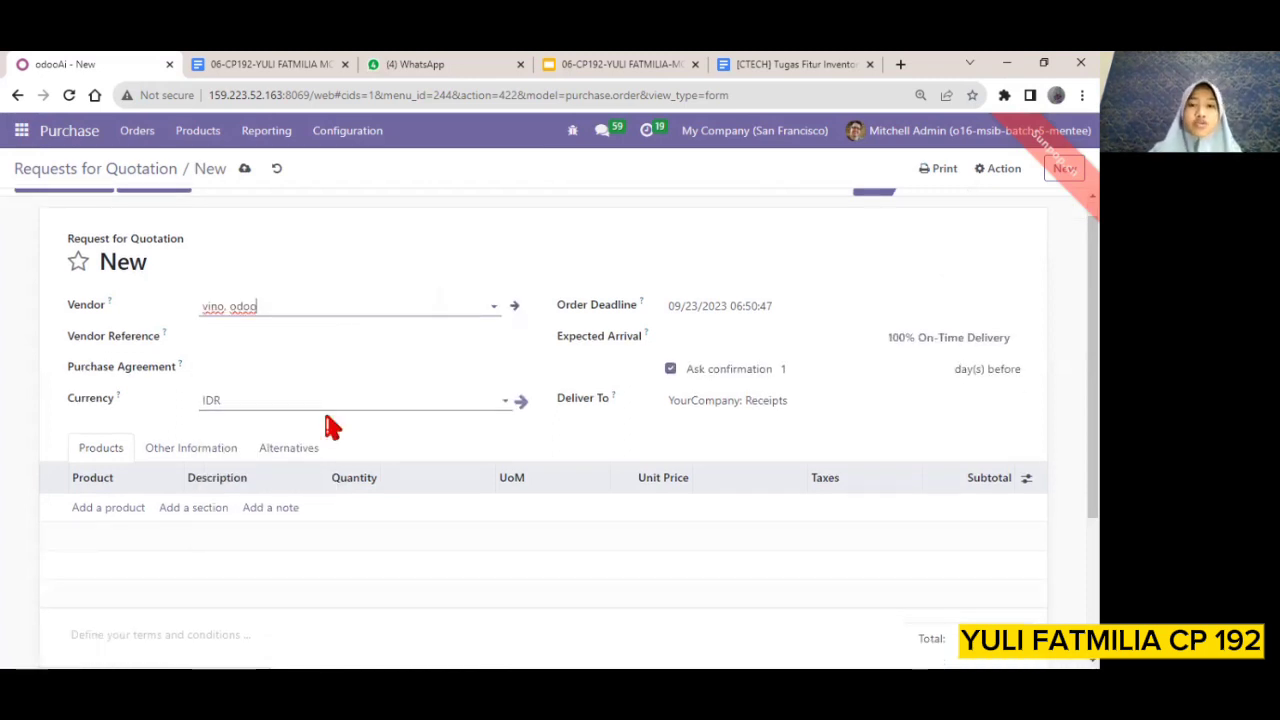
scroll(200, 420, "down", 1)
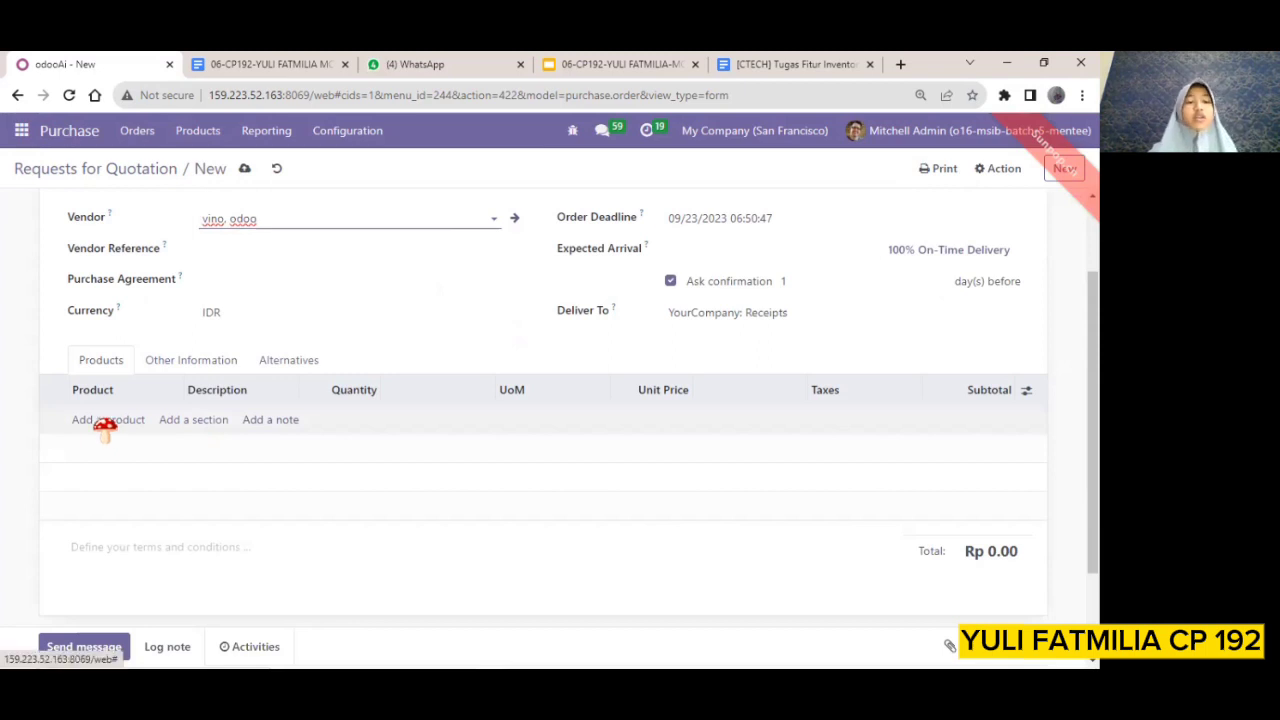
left_click(106, 420)
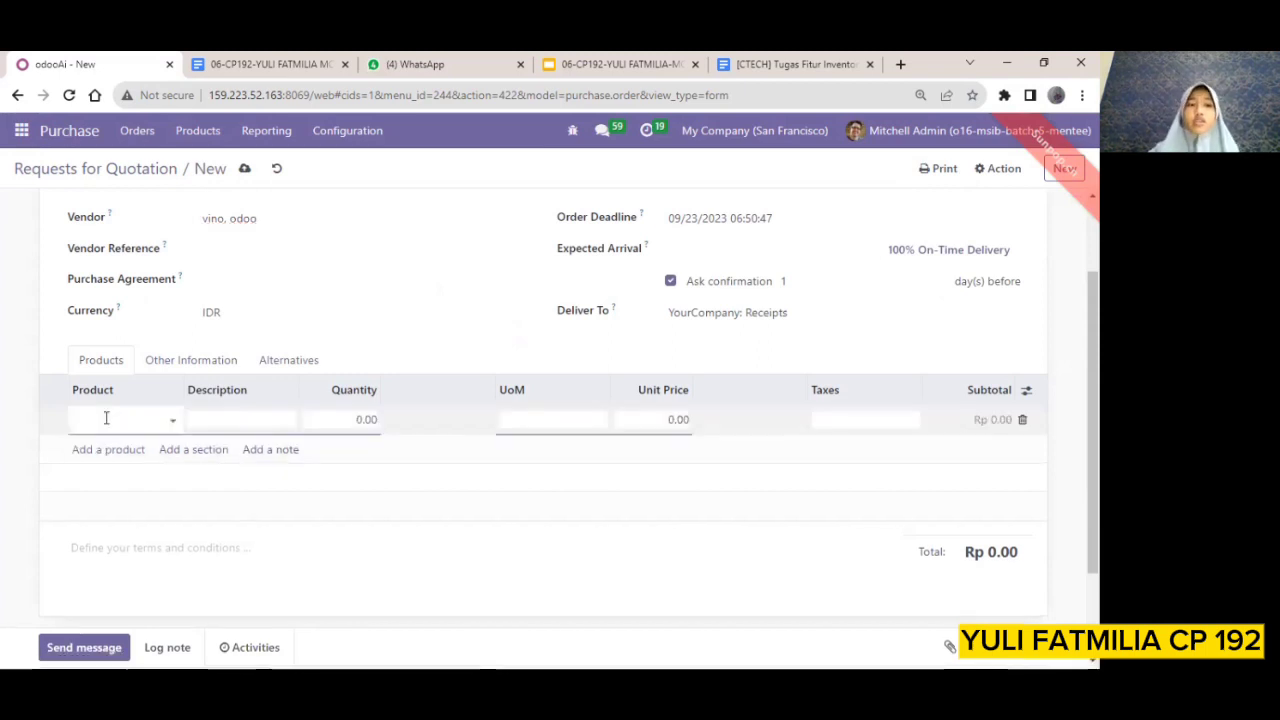
left_click(175, 420)
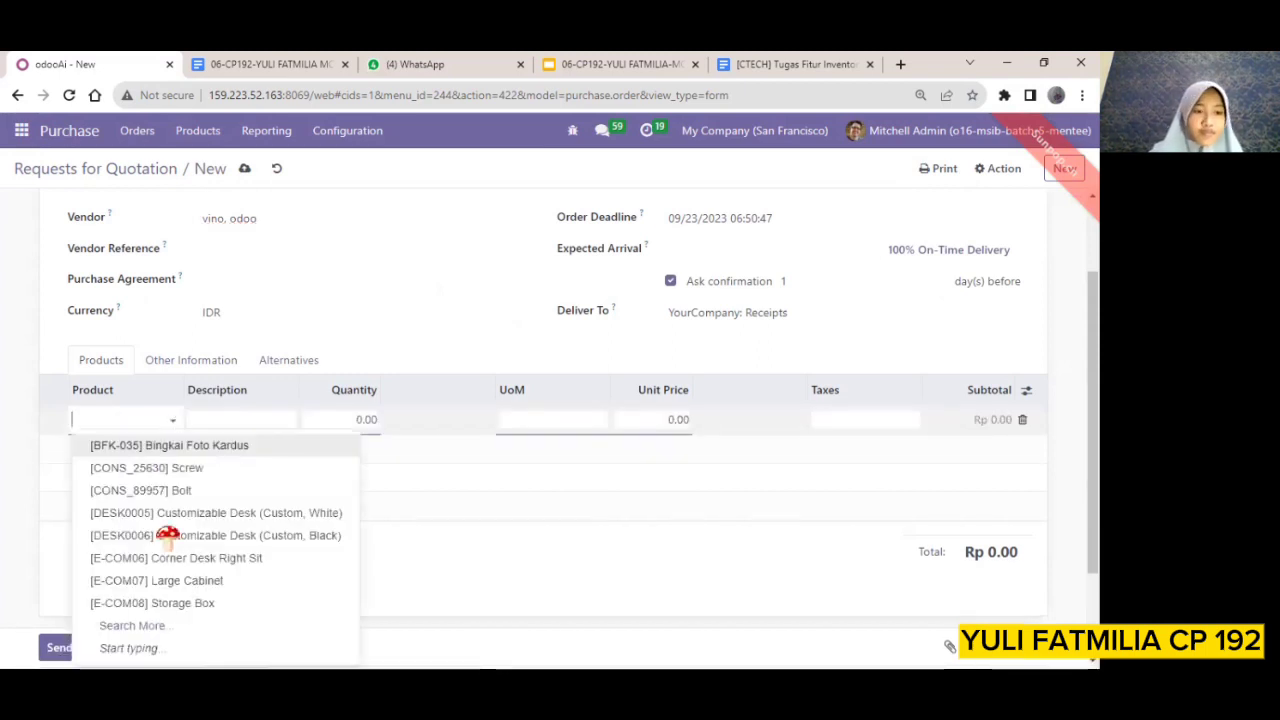
left_click(172, 629)
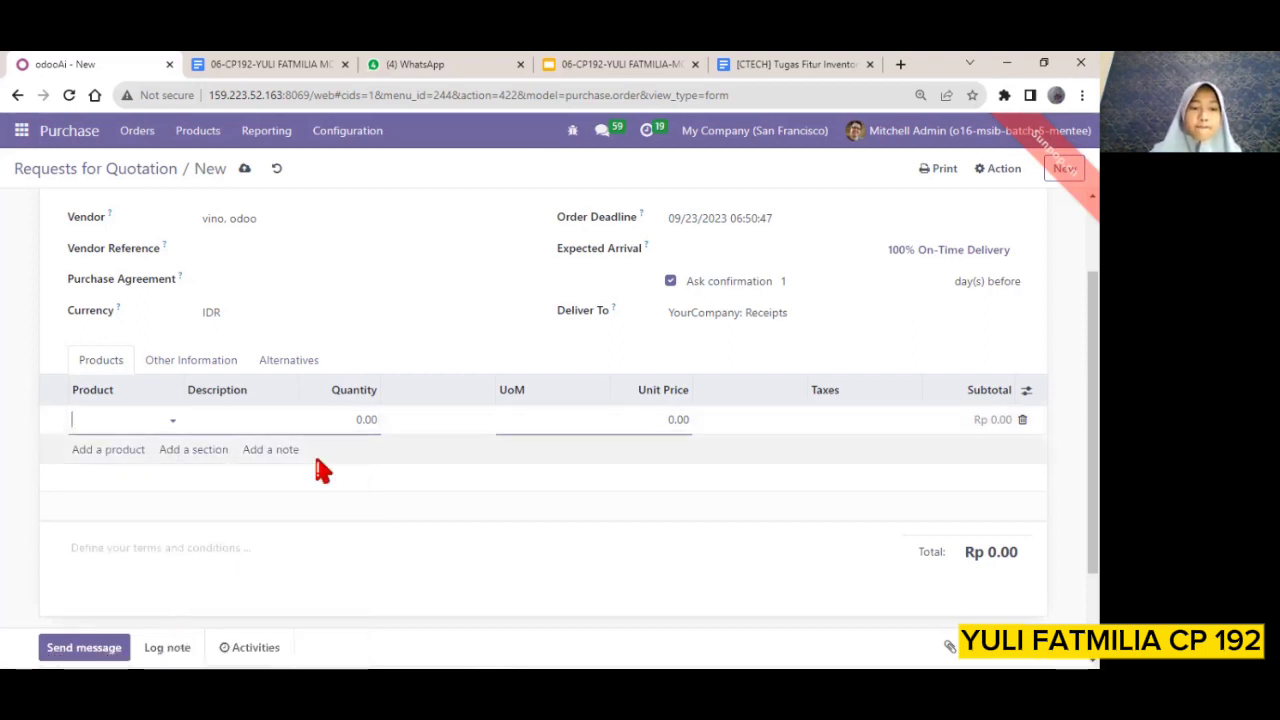
scroll(400, 435, "down", 3)
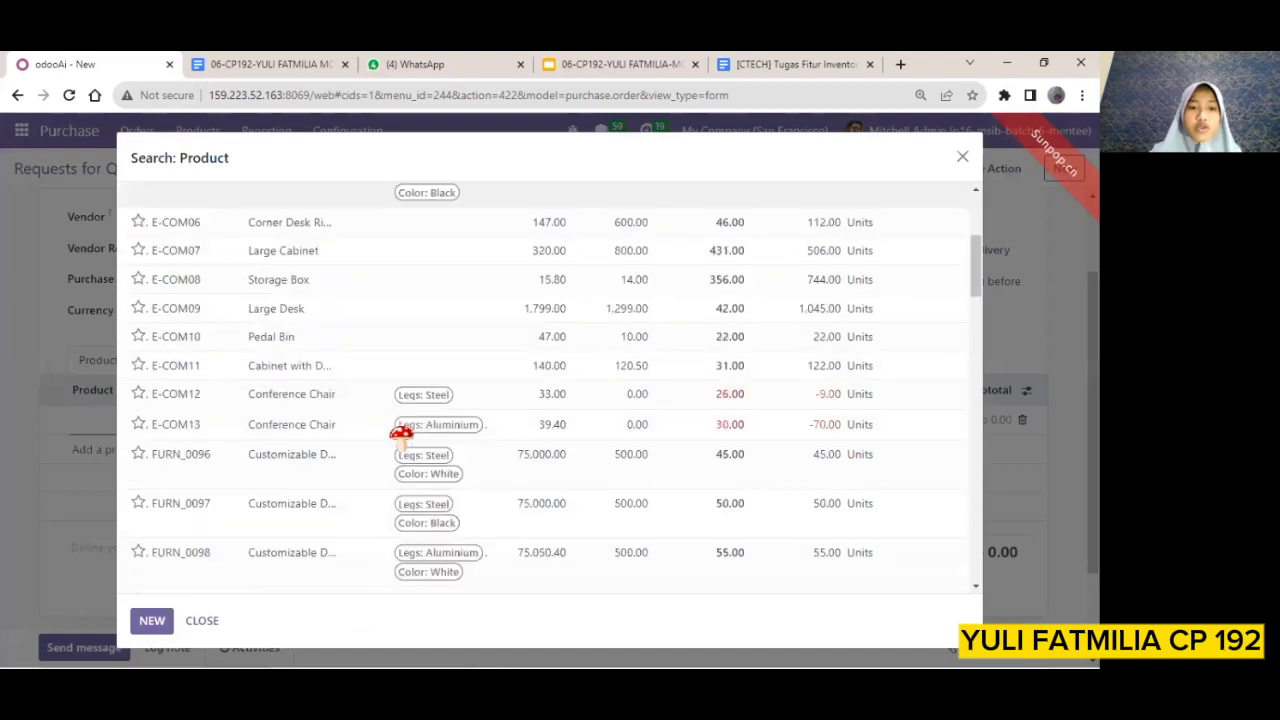
scroll(400, 435, "down", 5)
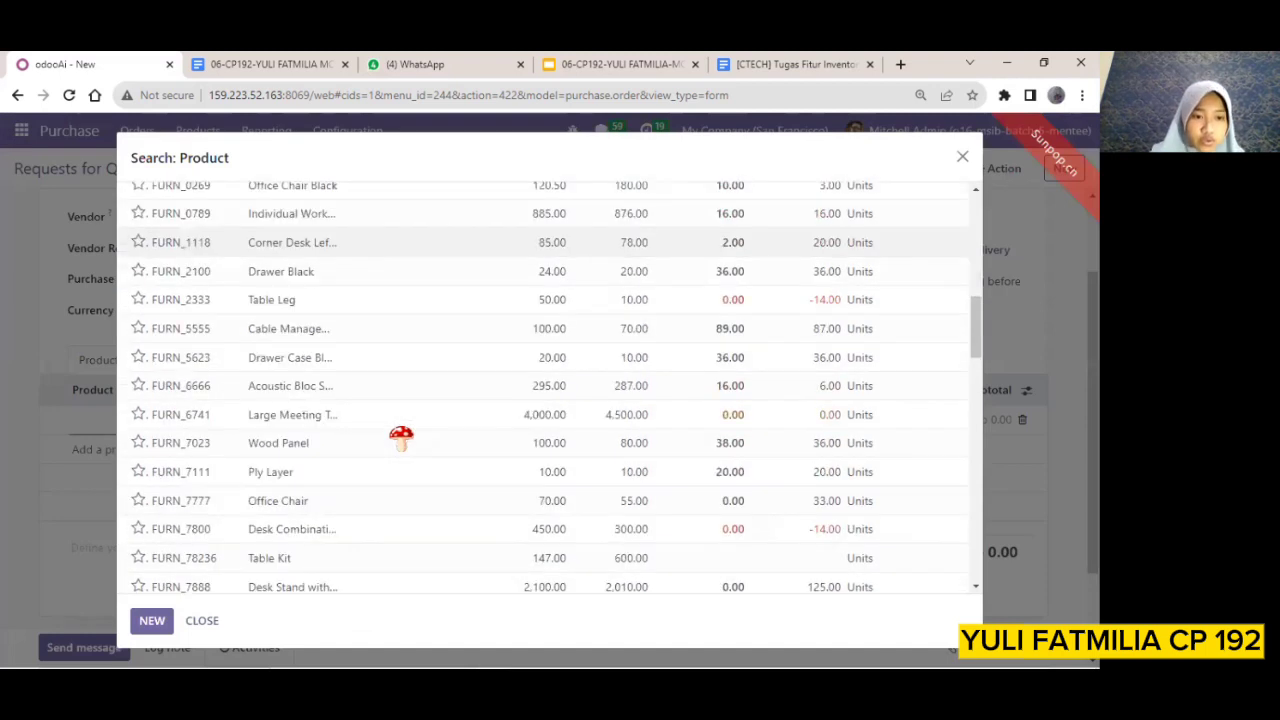
scroll(400, 437, "down", 1)
scroll(402, 436, "down", 8)
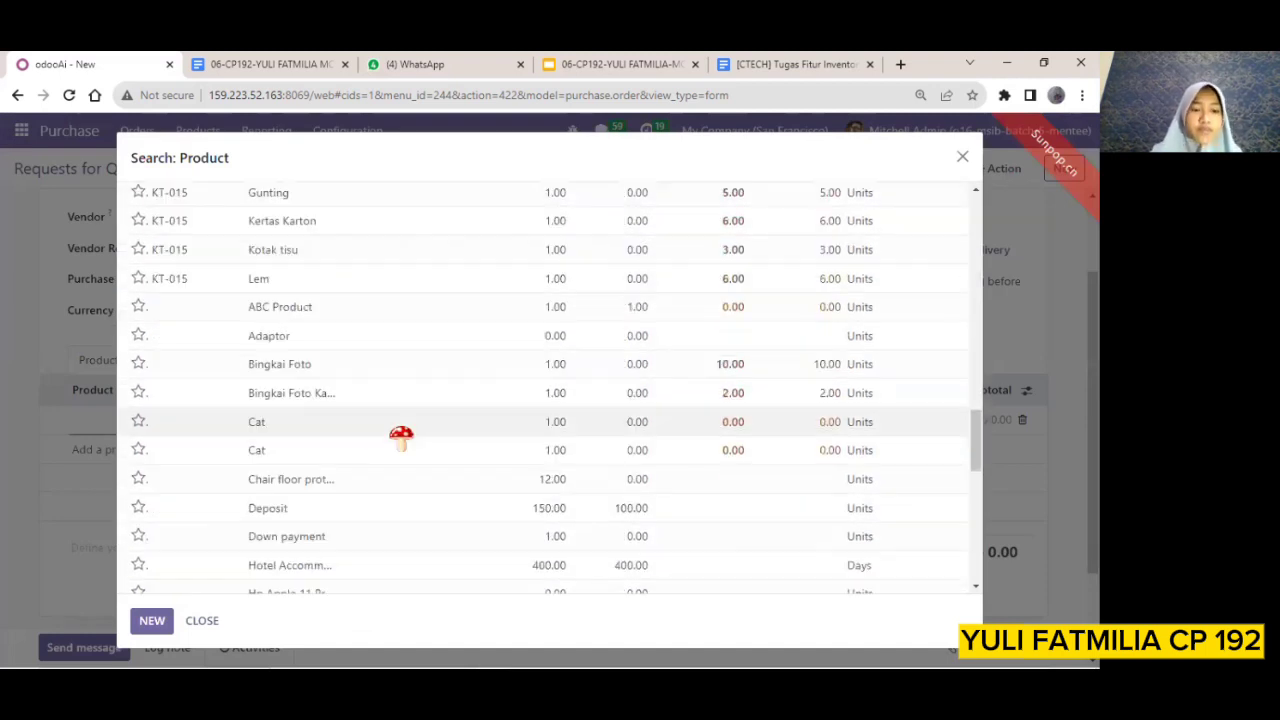
scroll(400, 437, "down", 4)
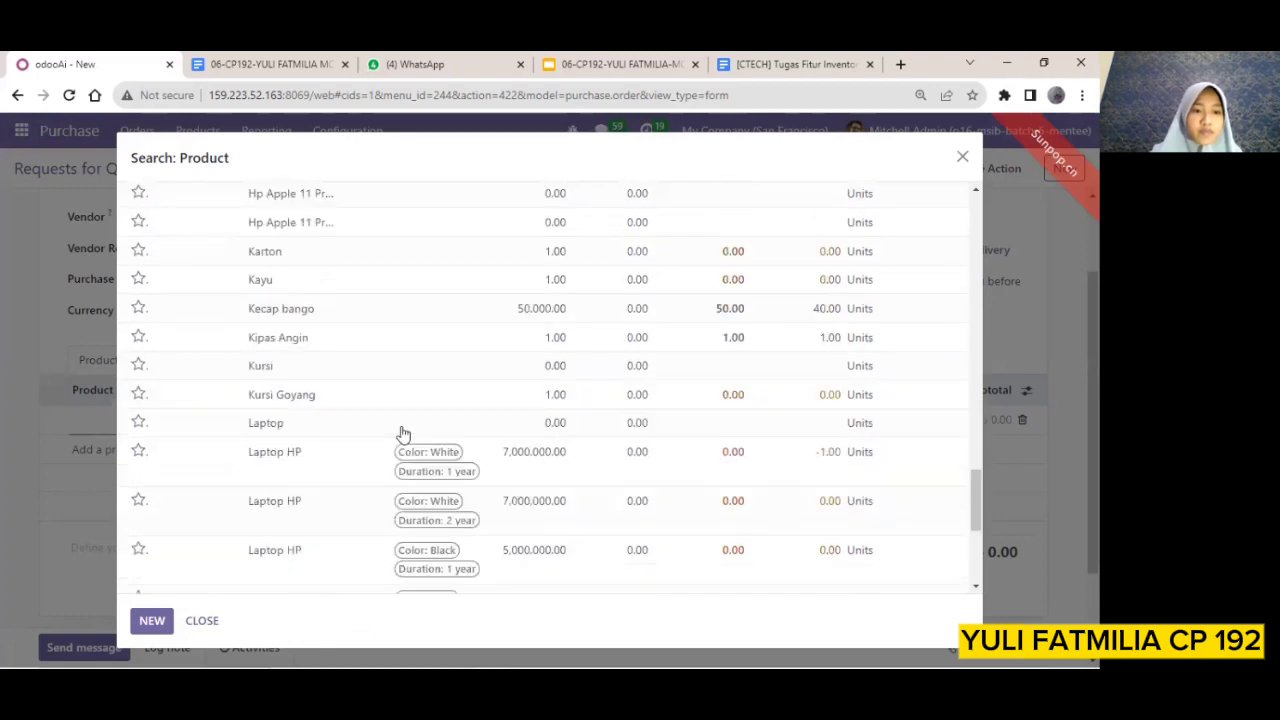
scroll(400, 437, "down", 4)
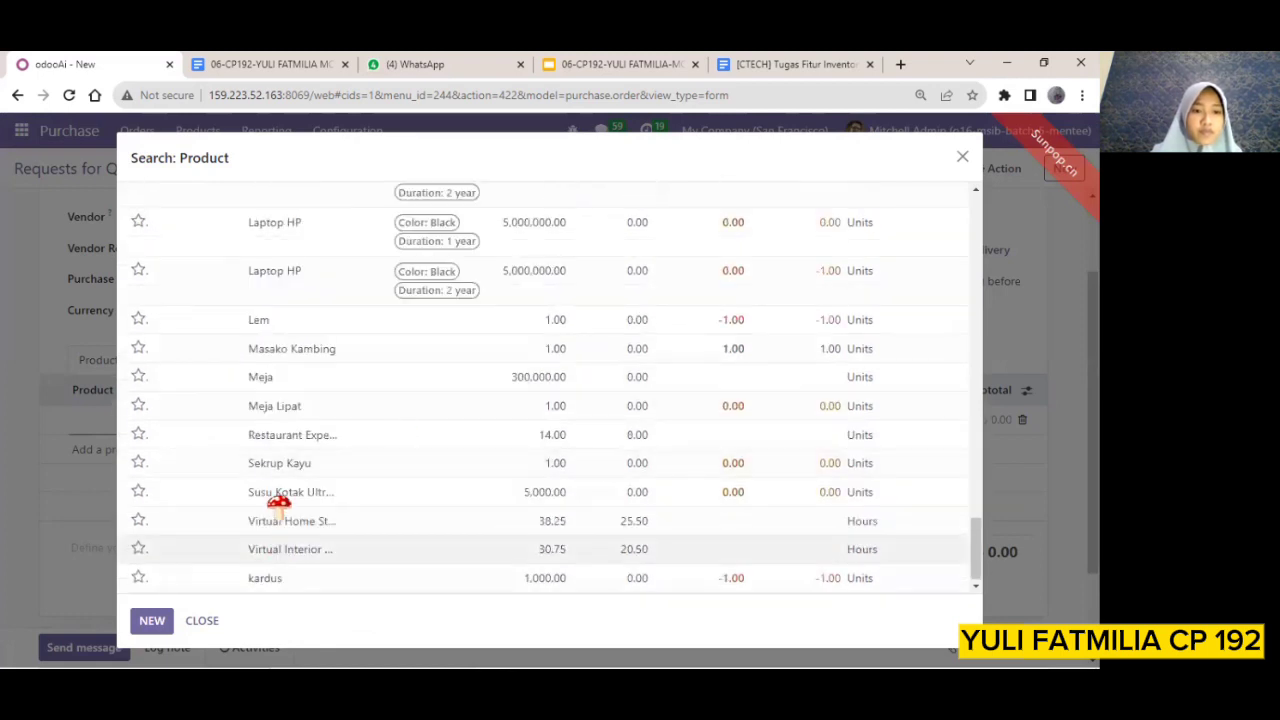
left_click(207, 495)
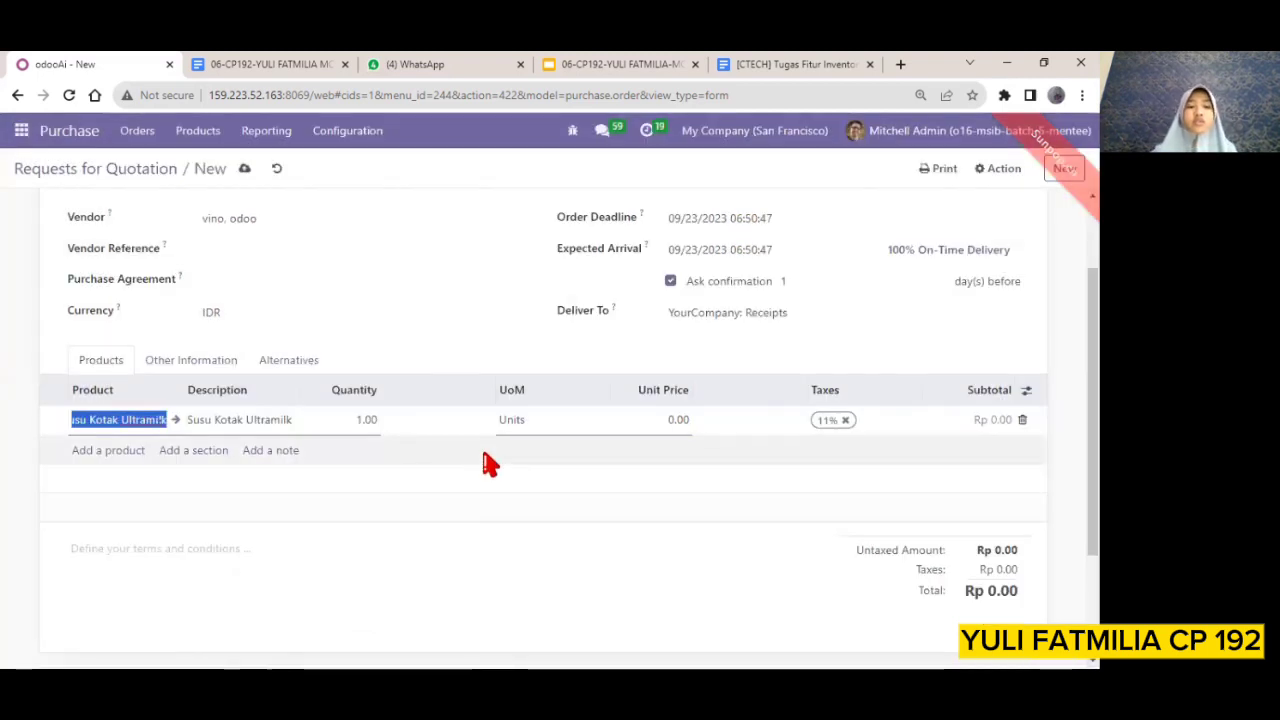
Set the Susu Kotak Ultramilk line's quantity to 15 and its unit price to 5000
left_click(375, 420)
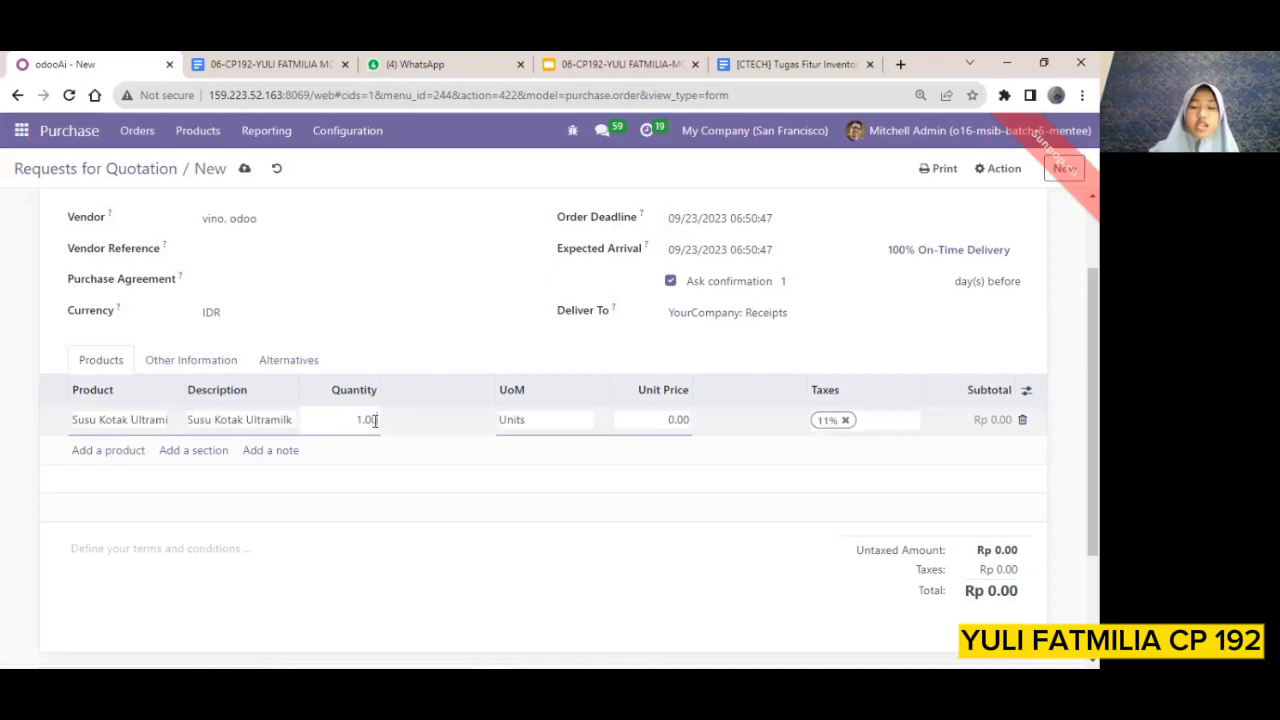
double_click(375, 420)
type("15")
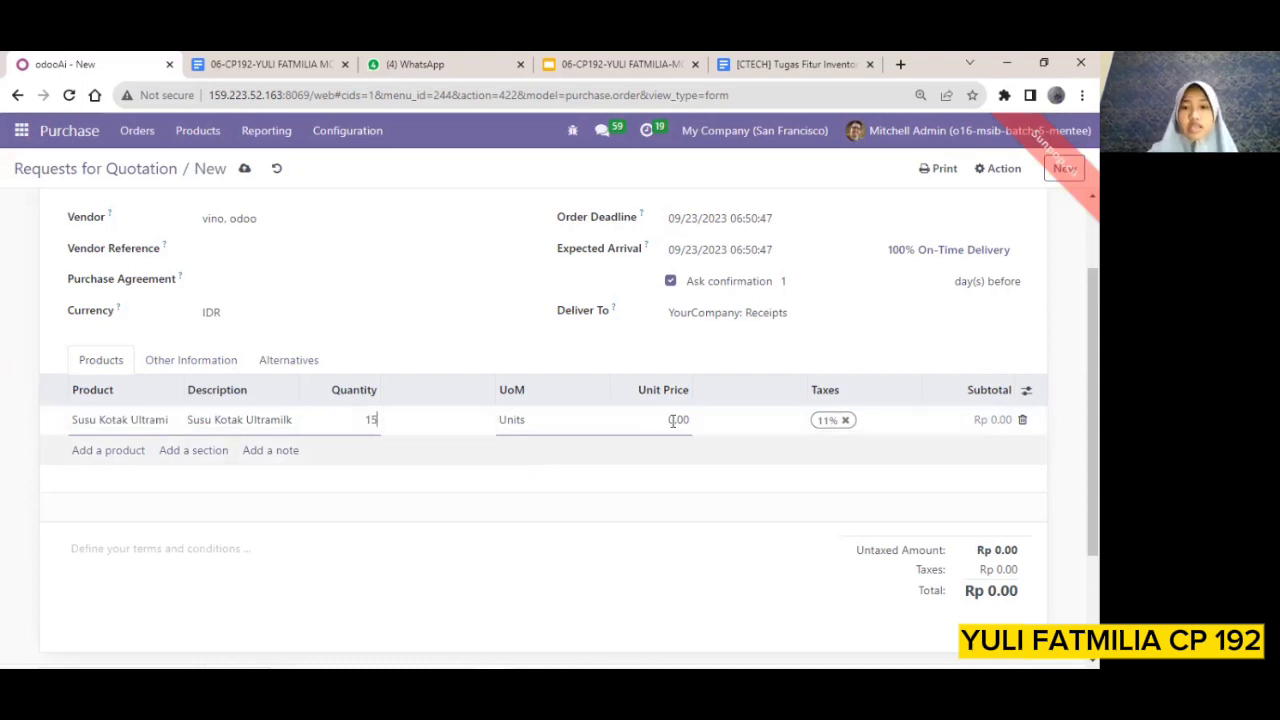
left_click(676, 421)
type("5000")
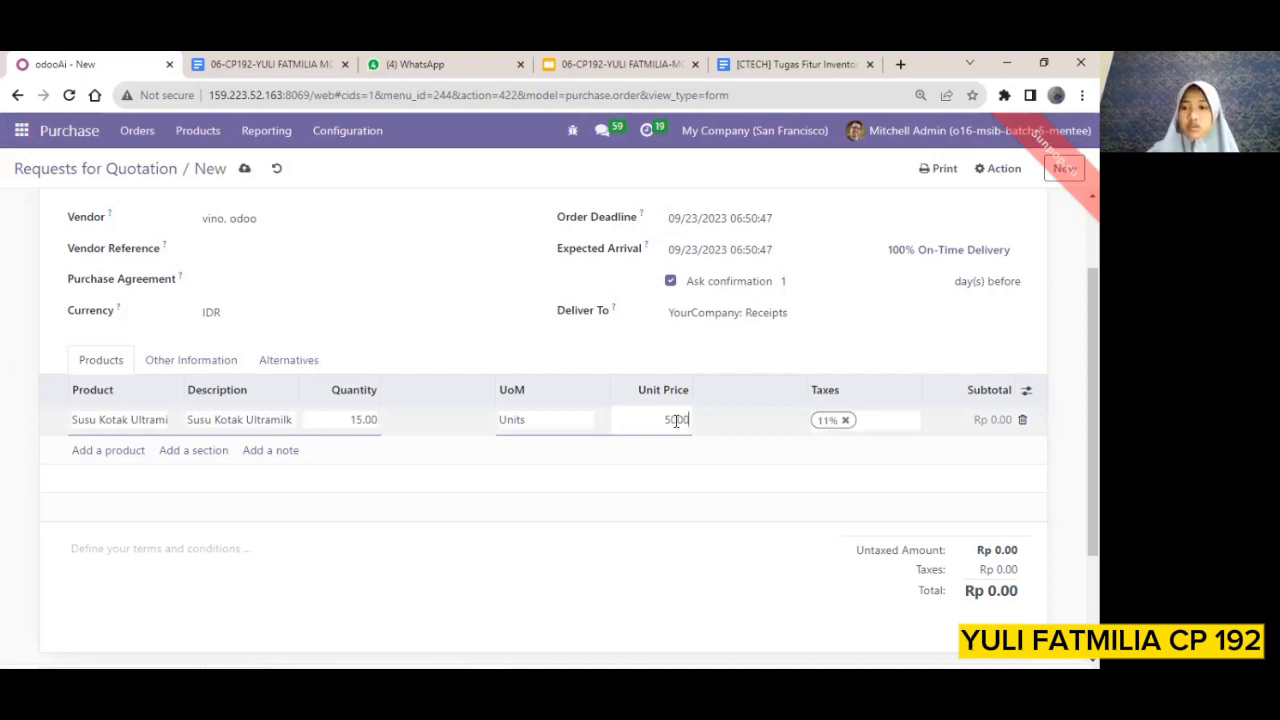
key("Return")
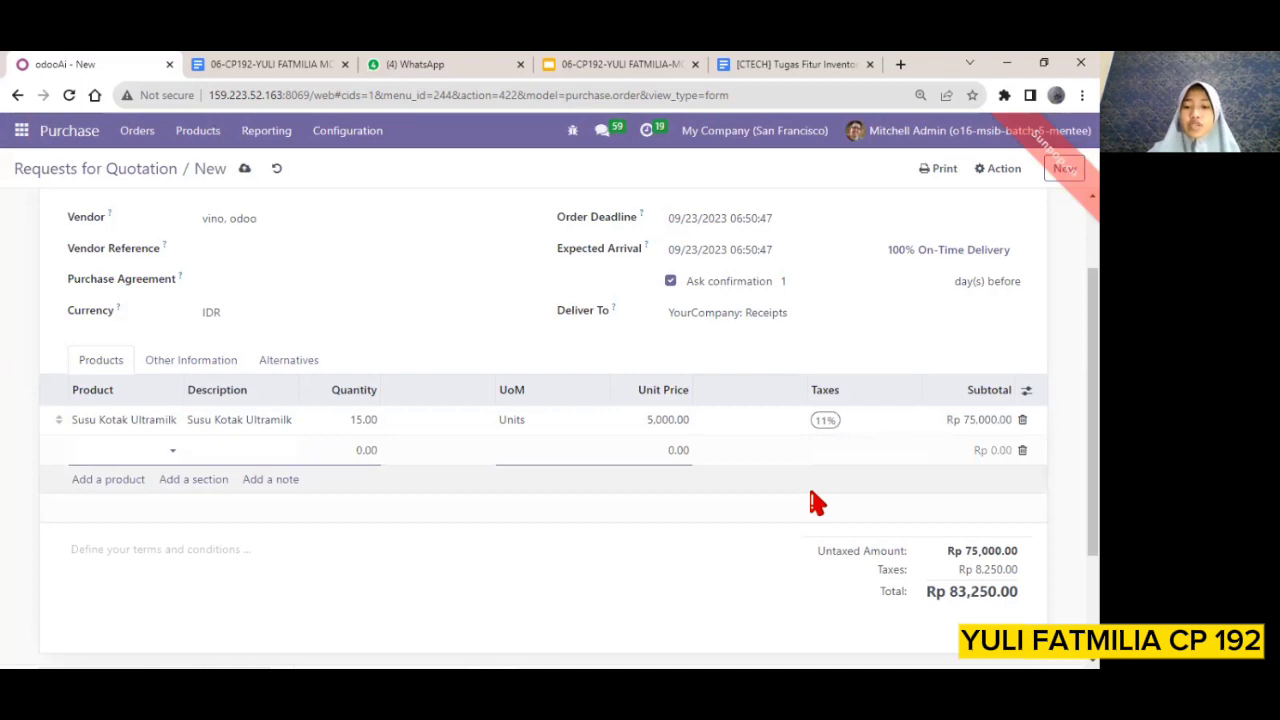
Confirm the request for quotation as a purchase order
scroll(815, 503, "down", 1)
scroll(815, 503, "down", 1)
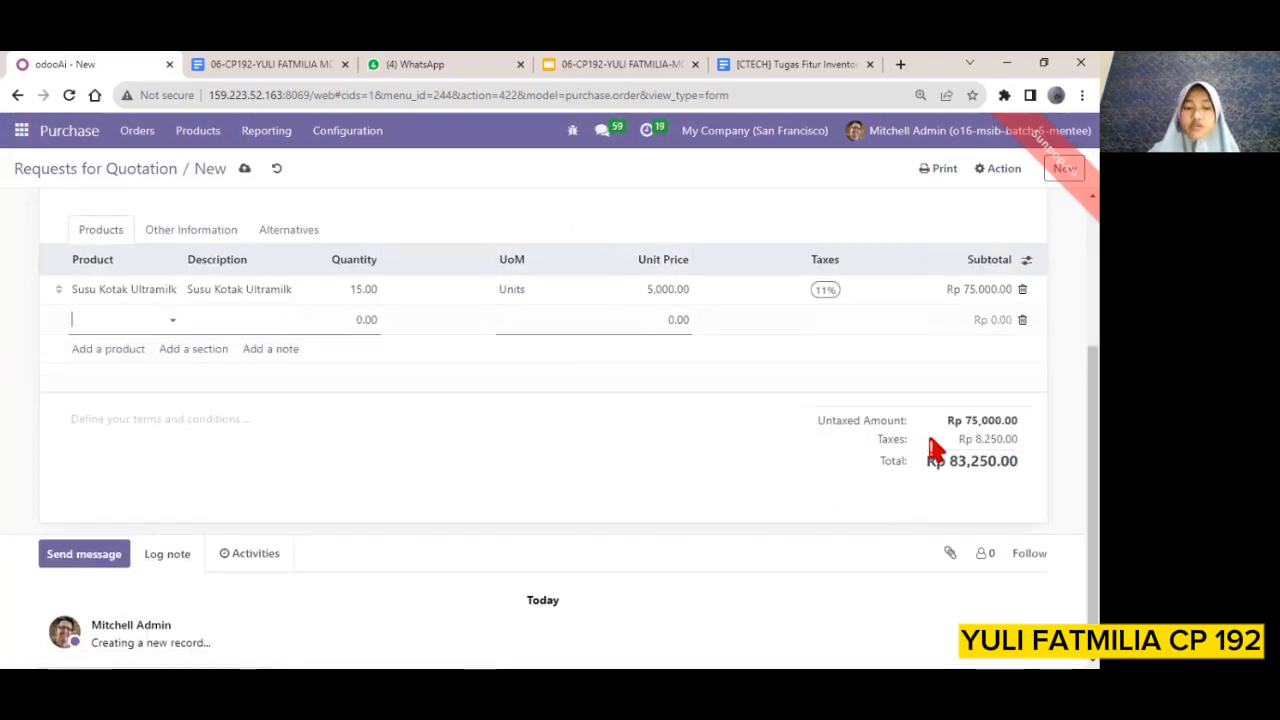
scroll(830, 477, "up", 2)
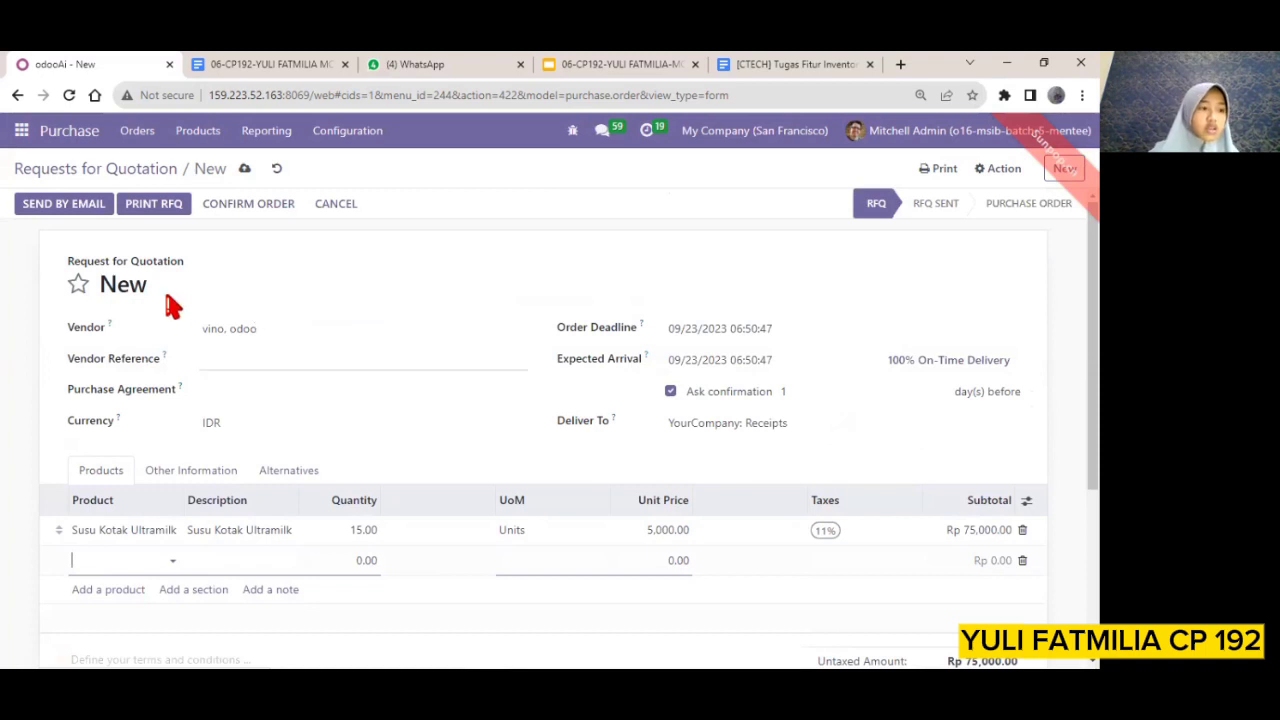
left_click(240, 210)
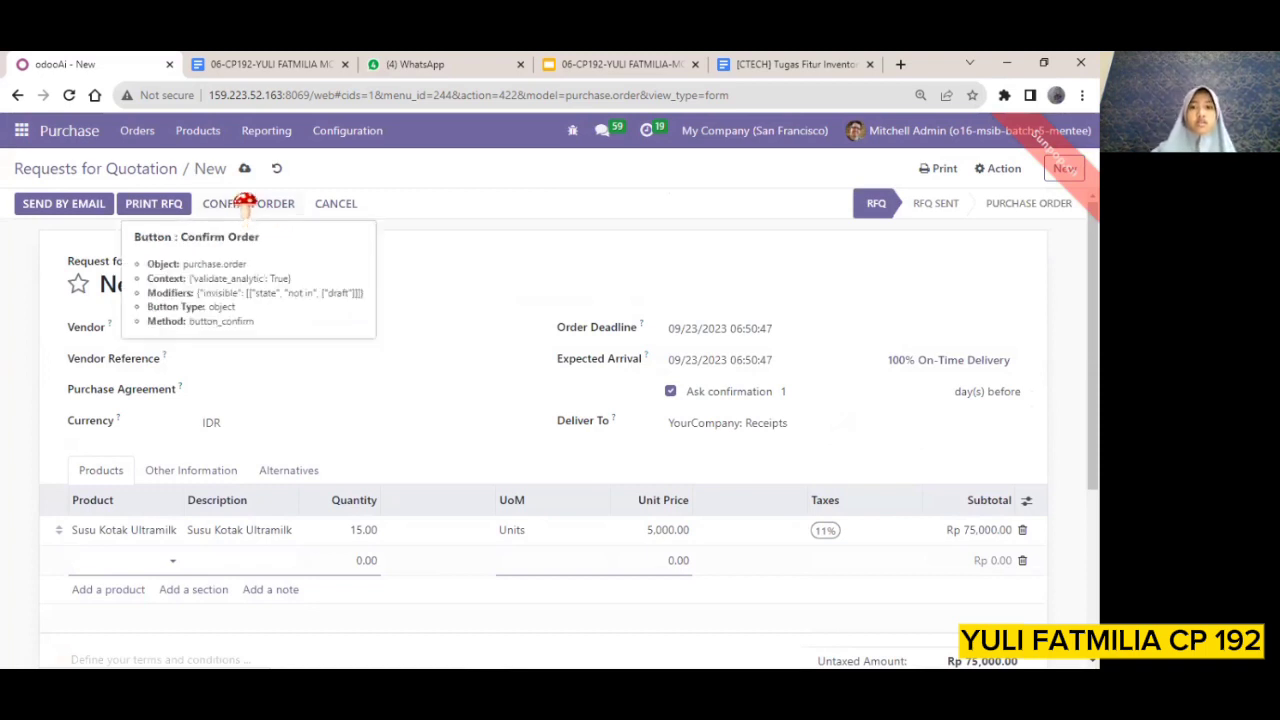
left_click(248, 205)
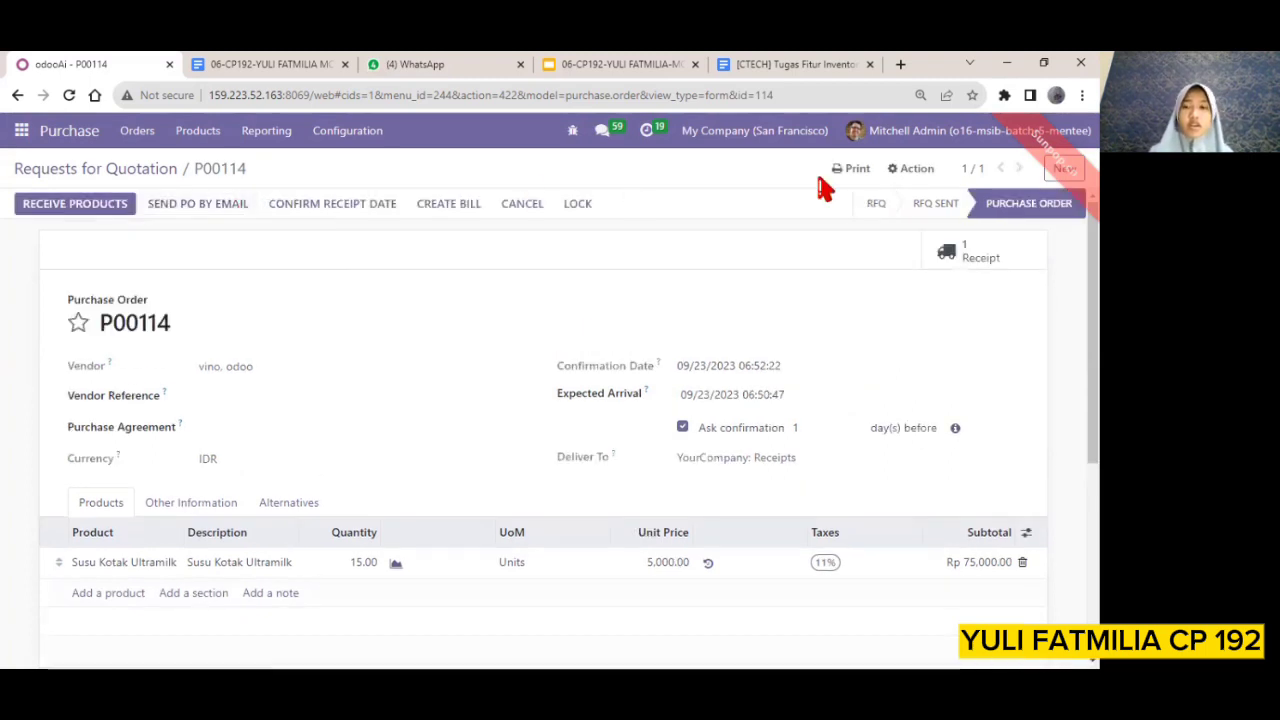
Open the purchase order's receipt and show the detailed operations for Susu Kotak Ultramilk
left_click(982, 258)
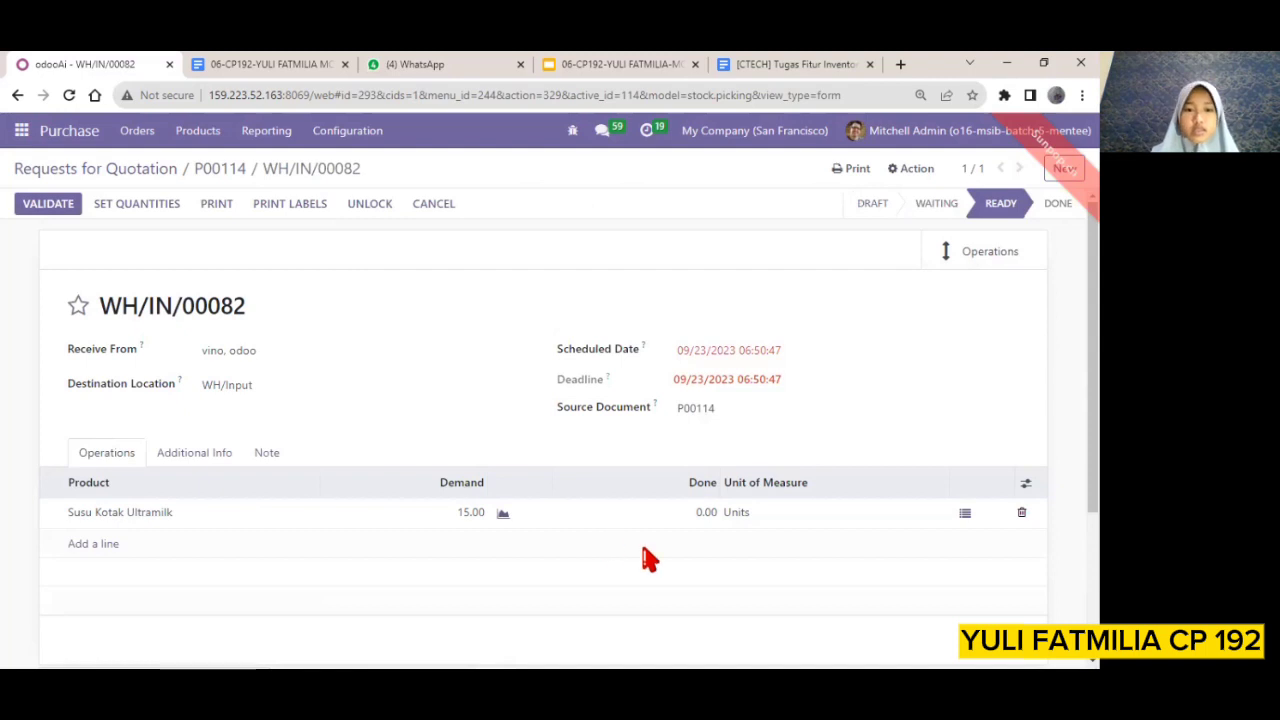
scroll(645, 558, "down", 2)
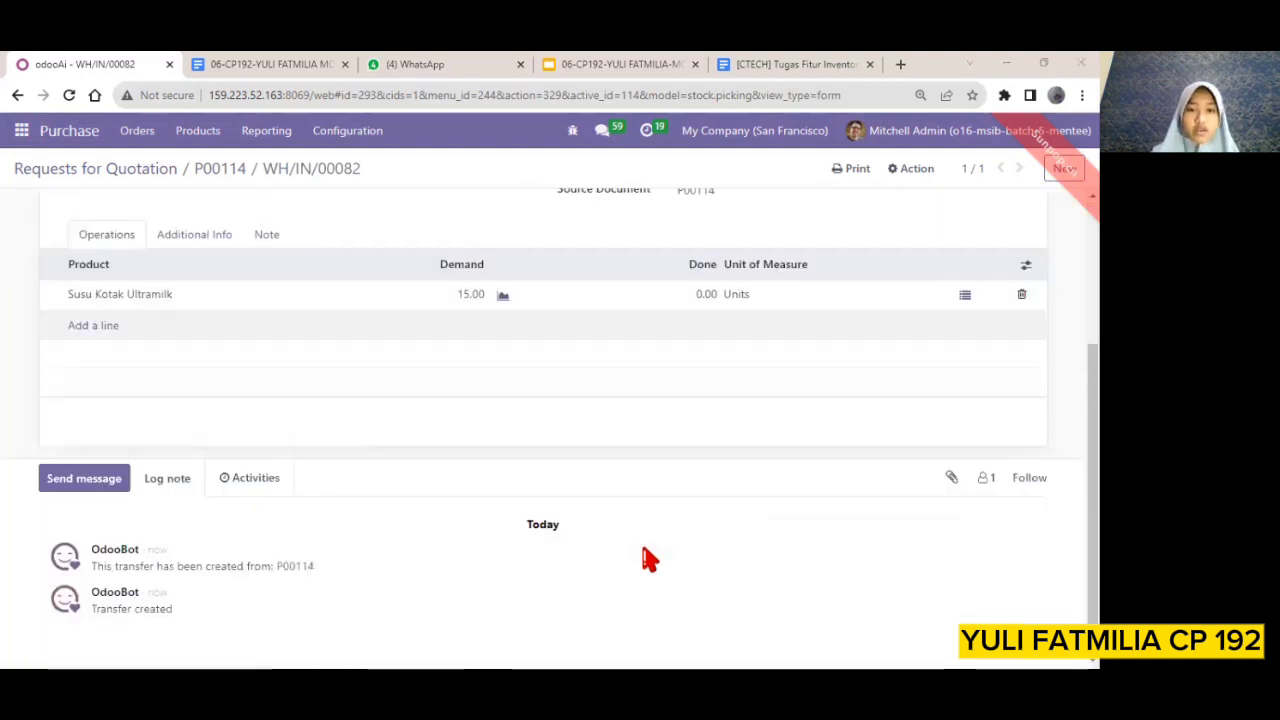
scroll(645, 558, "up", 2)
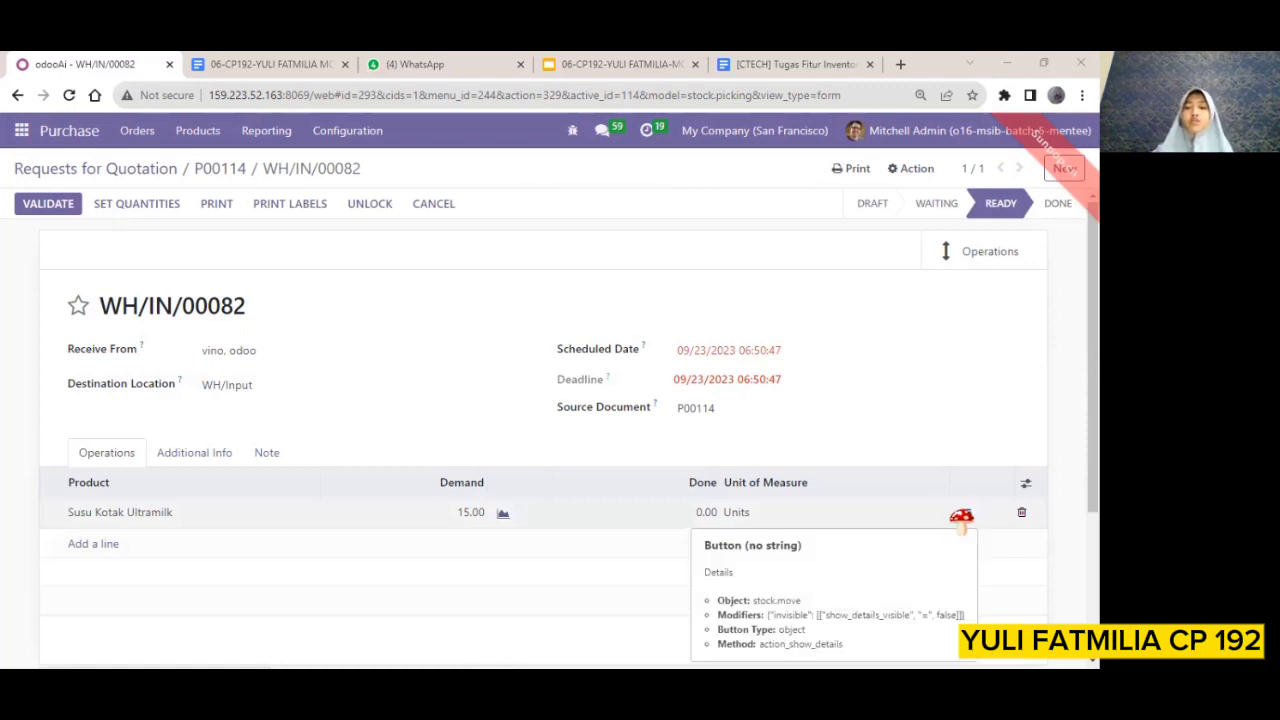
left_click(961, 516)
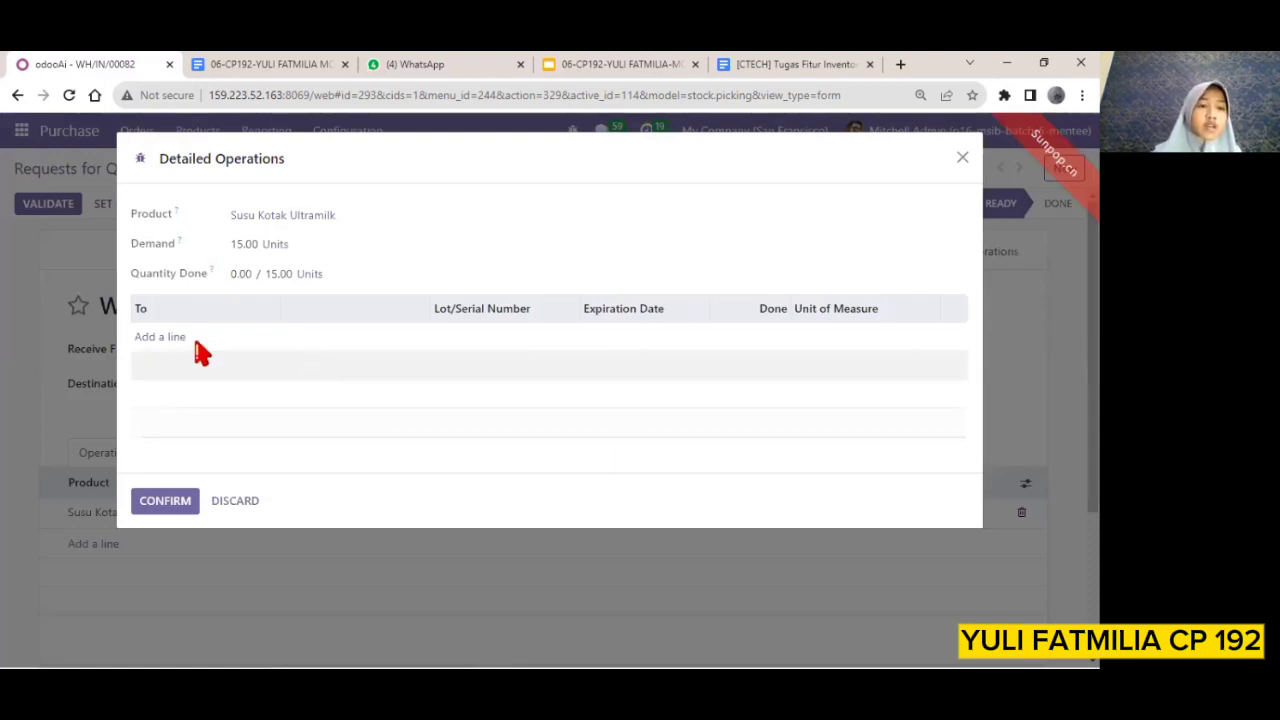
Add a detailed operation line to WH/Input with the lot number LOTS01
left_click(165, 340)
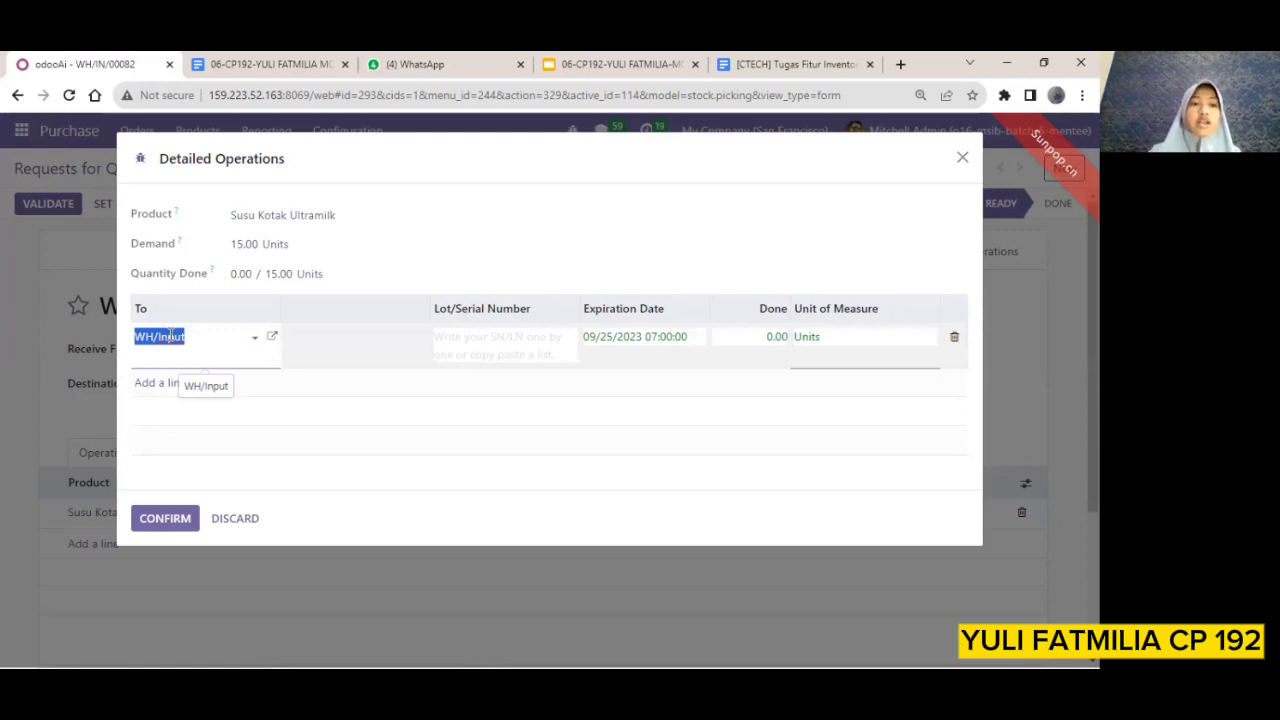
left_click(253, 342)
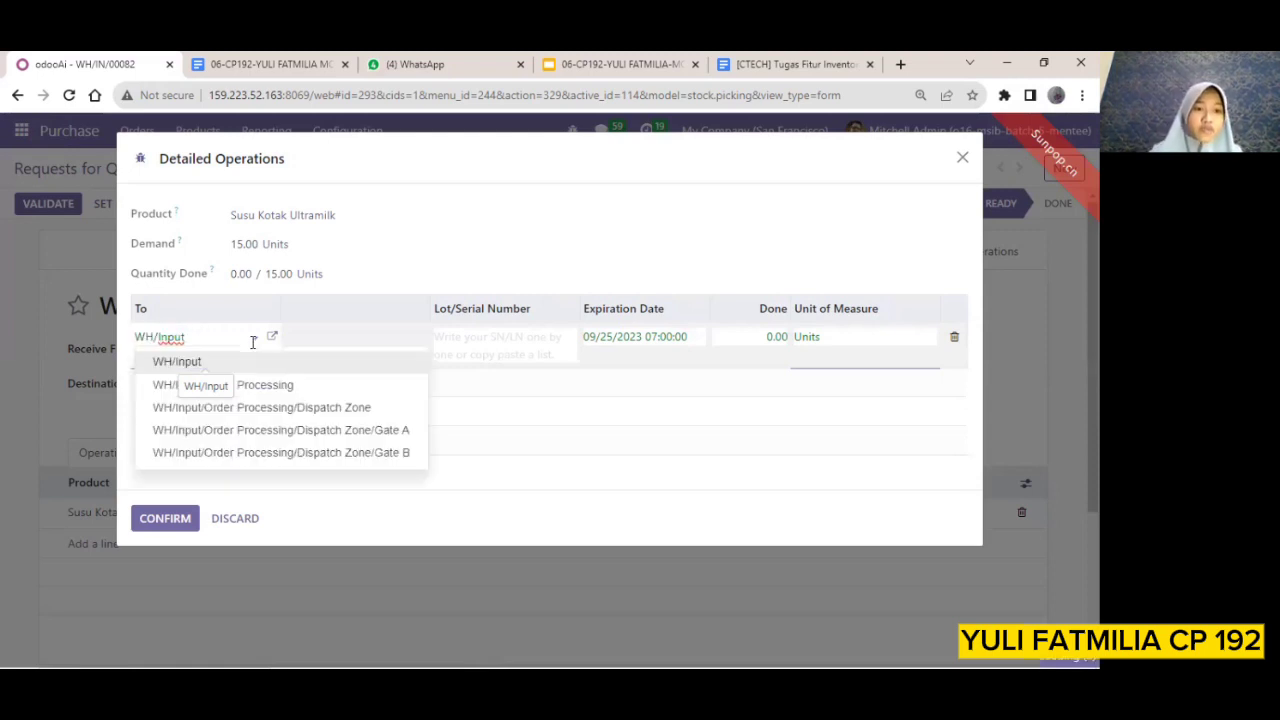
left_click(476, 337)
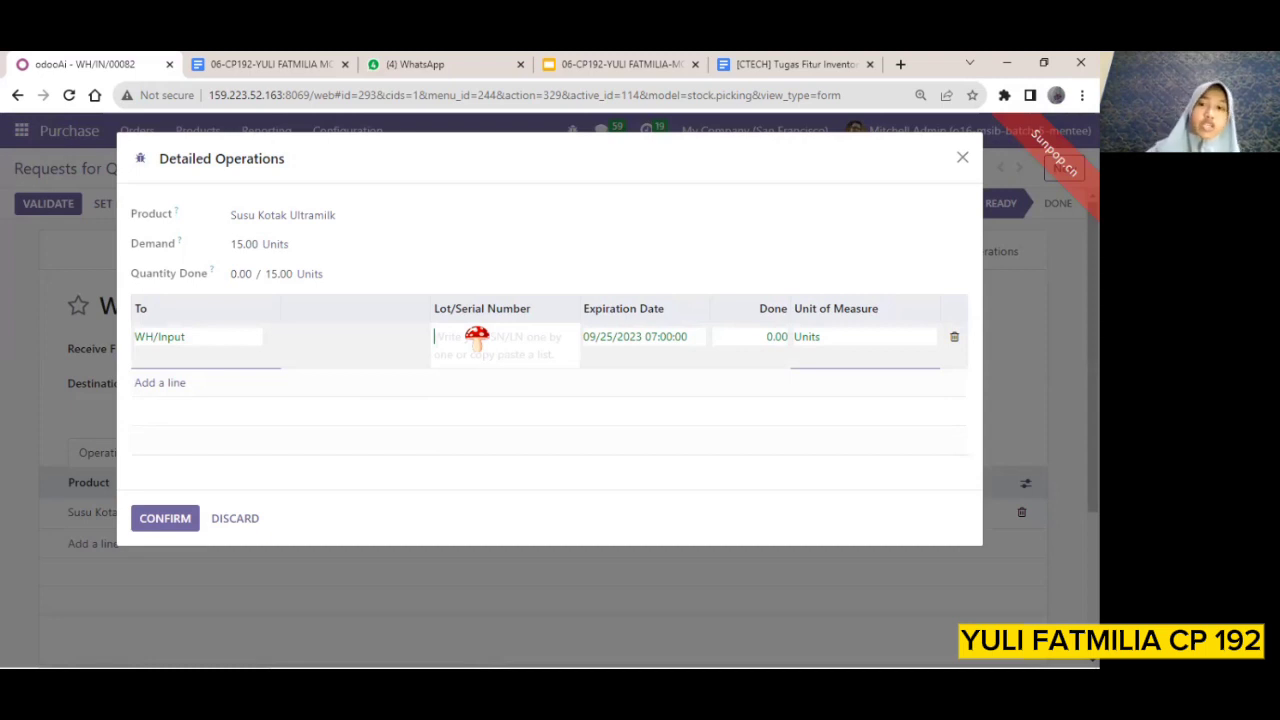
type("L")
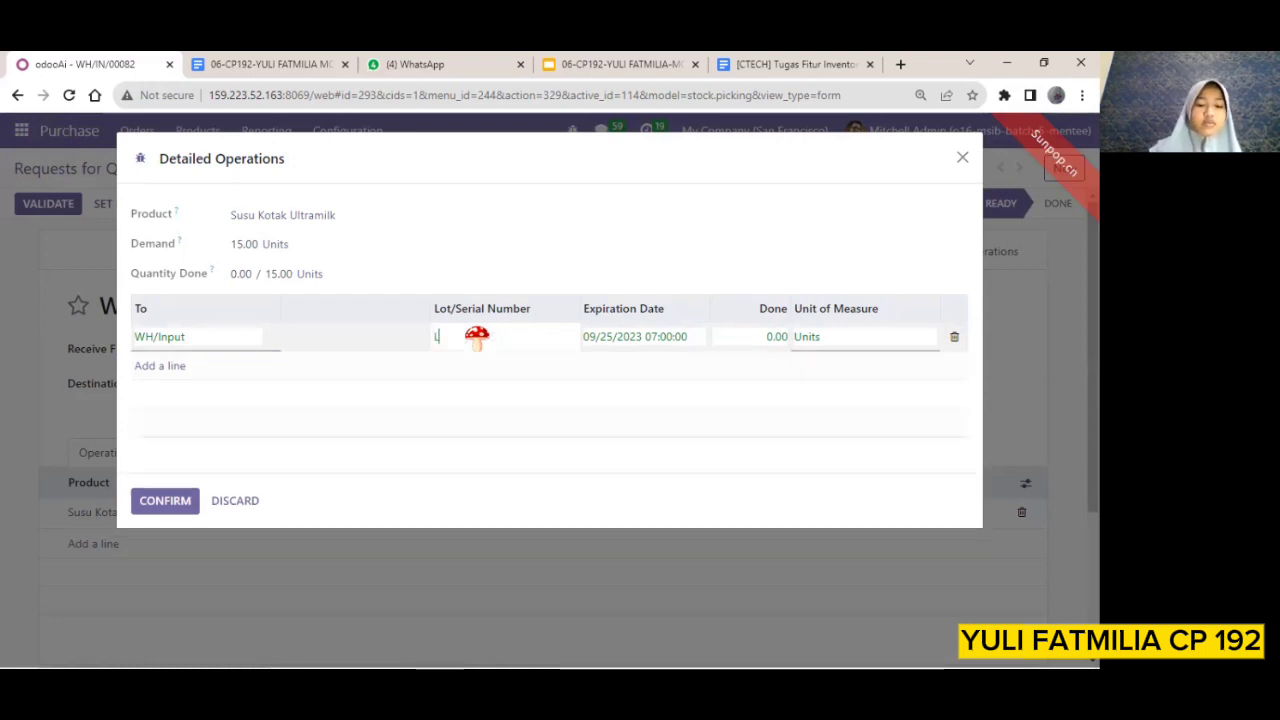
type("OTS")
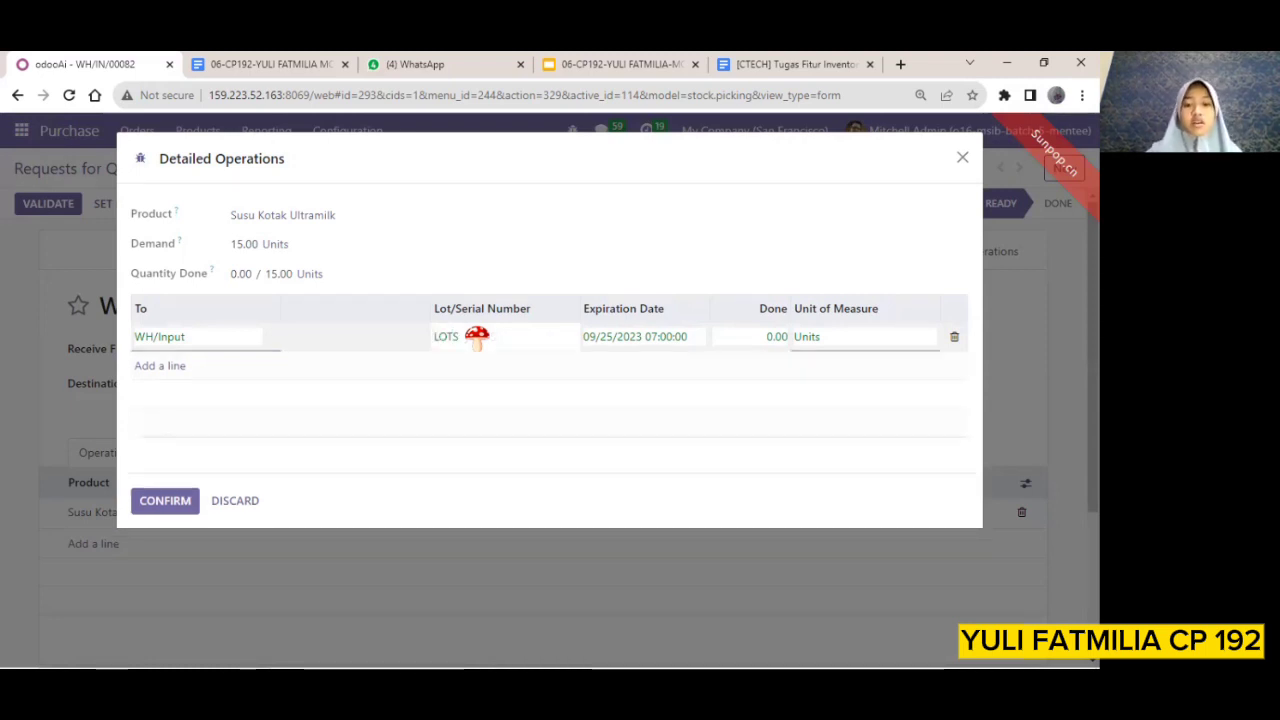
type("01")
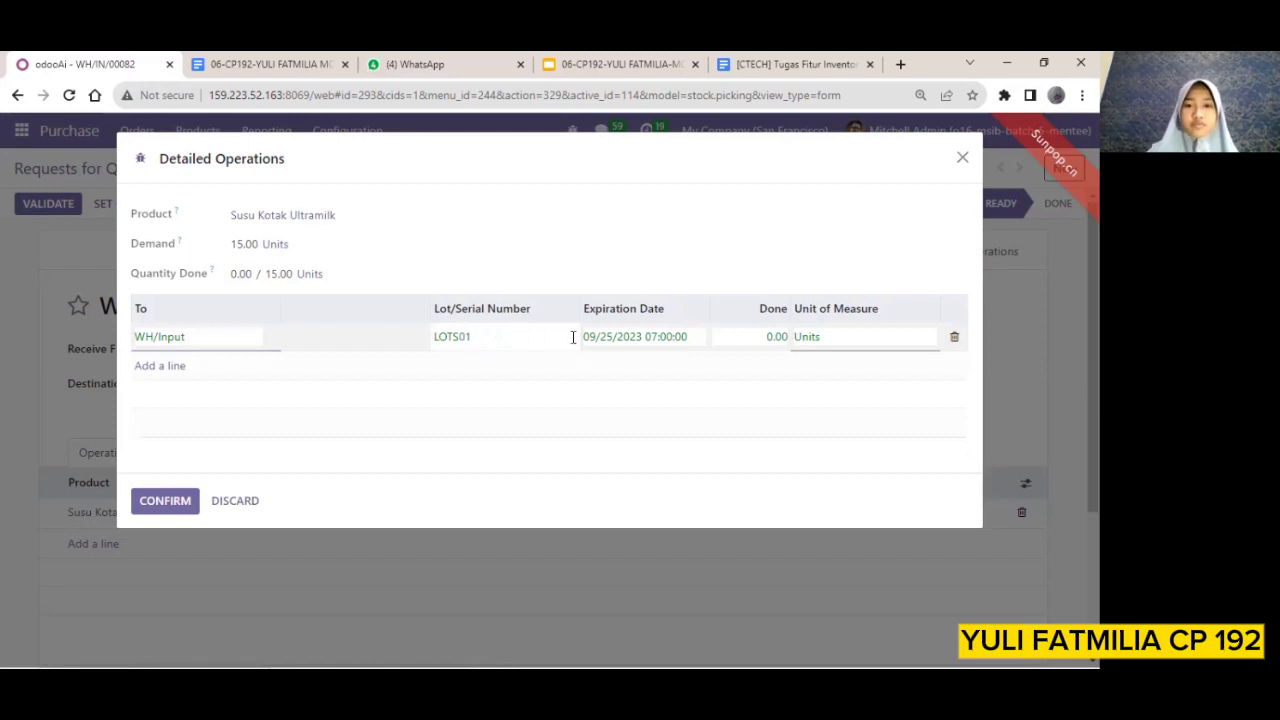
Set the done quantity of lot LOTS01 to 15 units and confirm the detailed operations
left_click(634, 340)
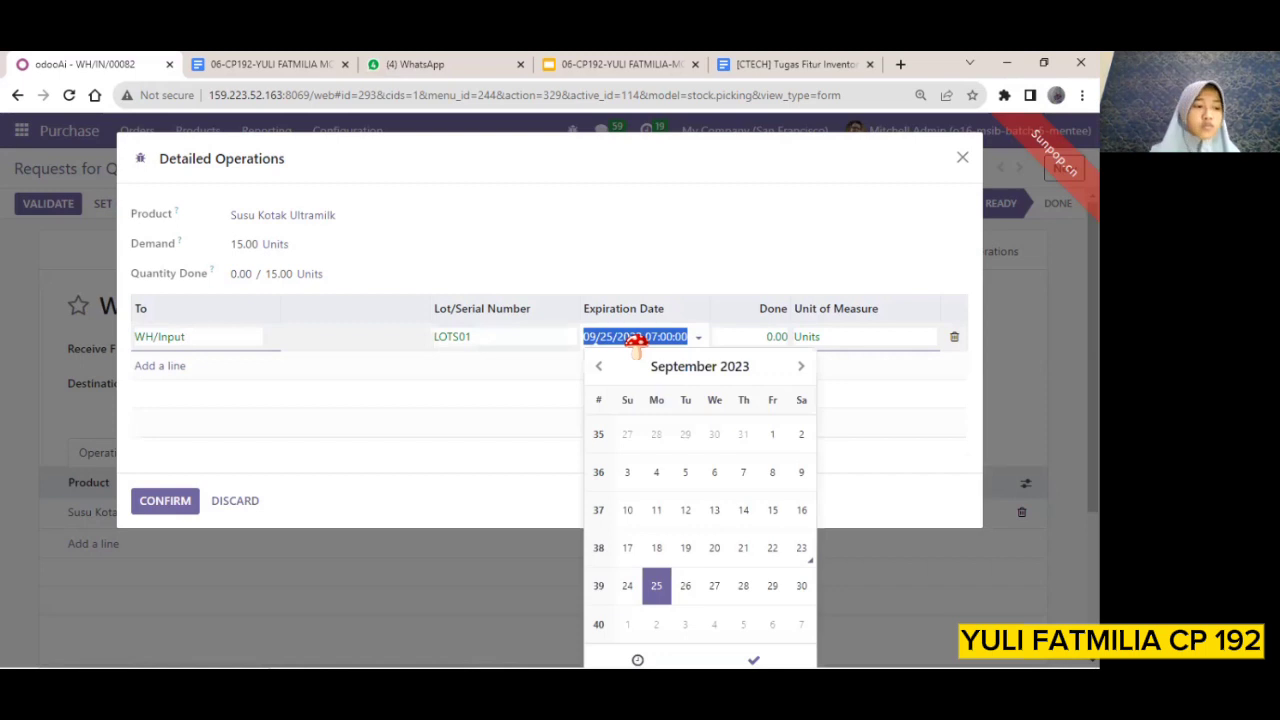
left_click(785, 340)
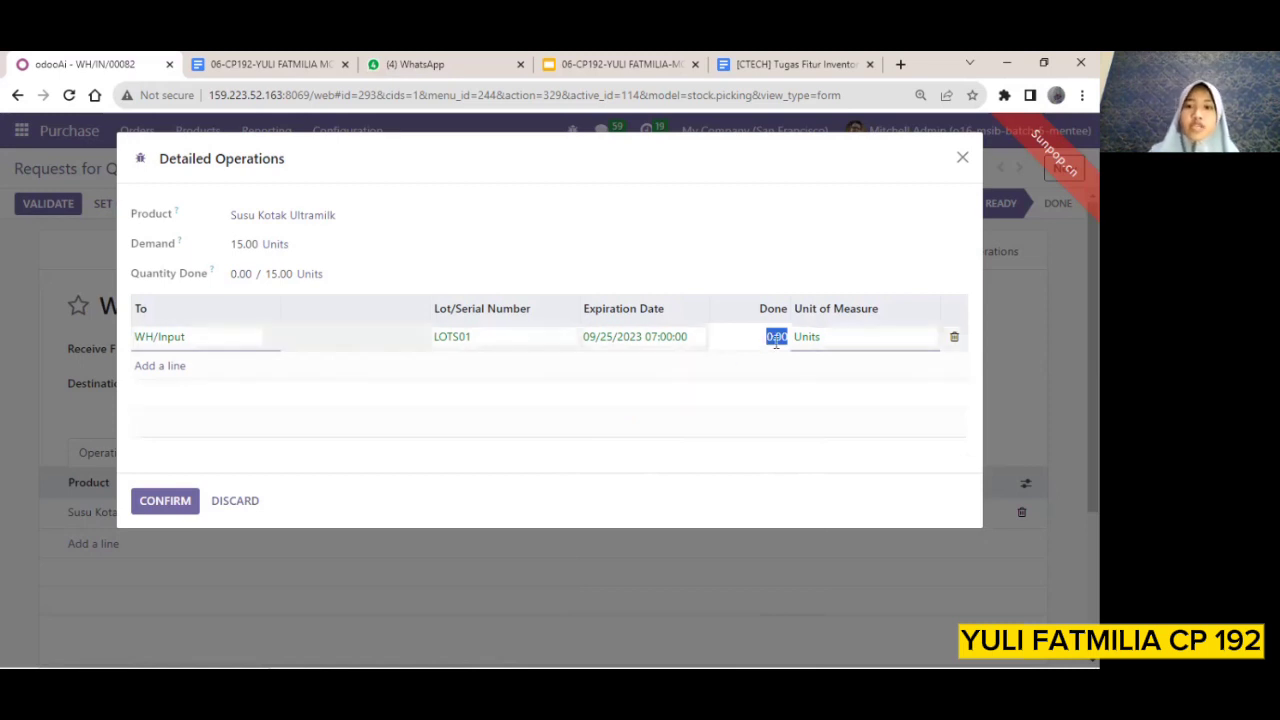
key("BackSpace")
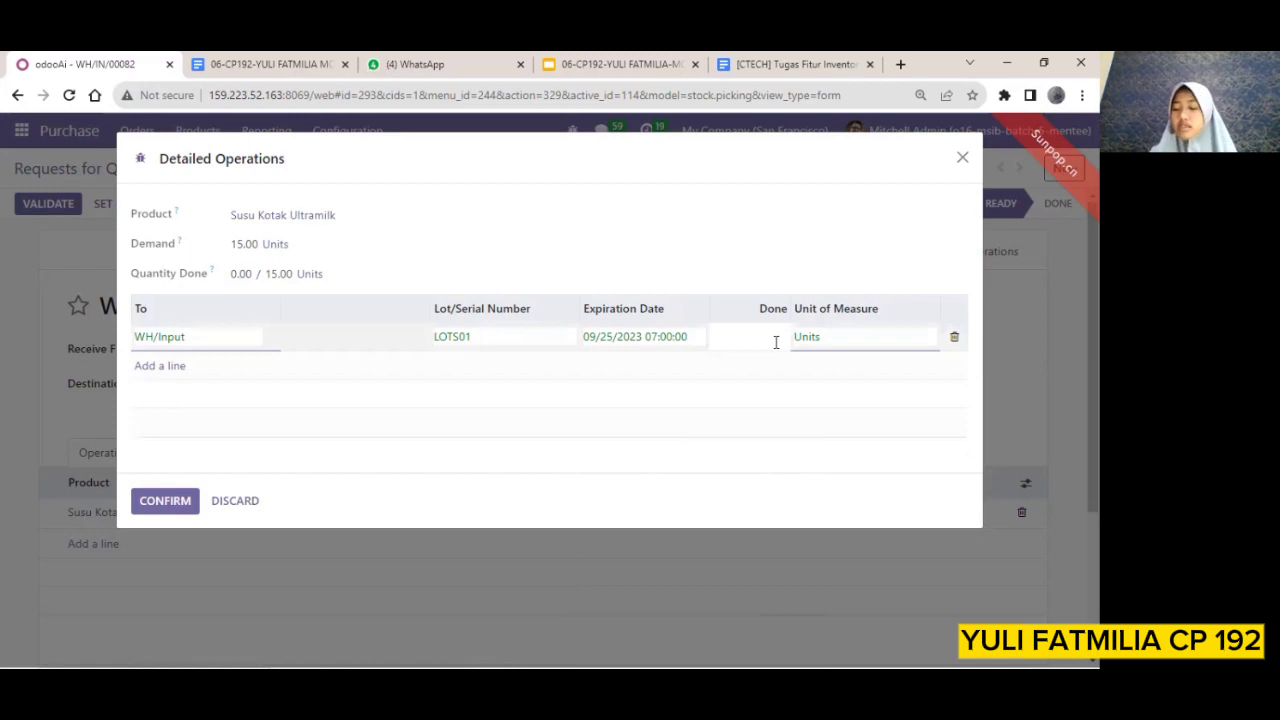
type("15")
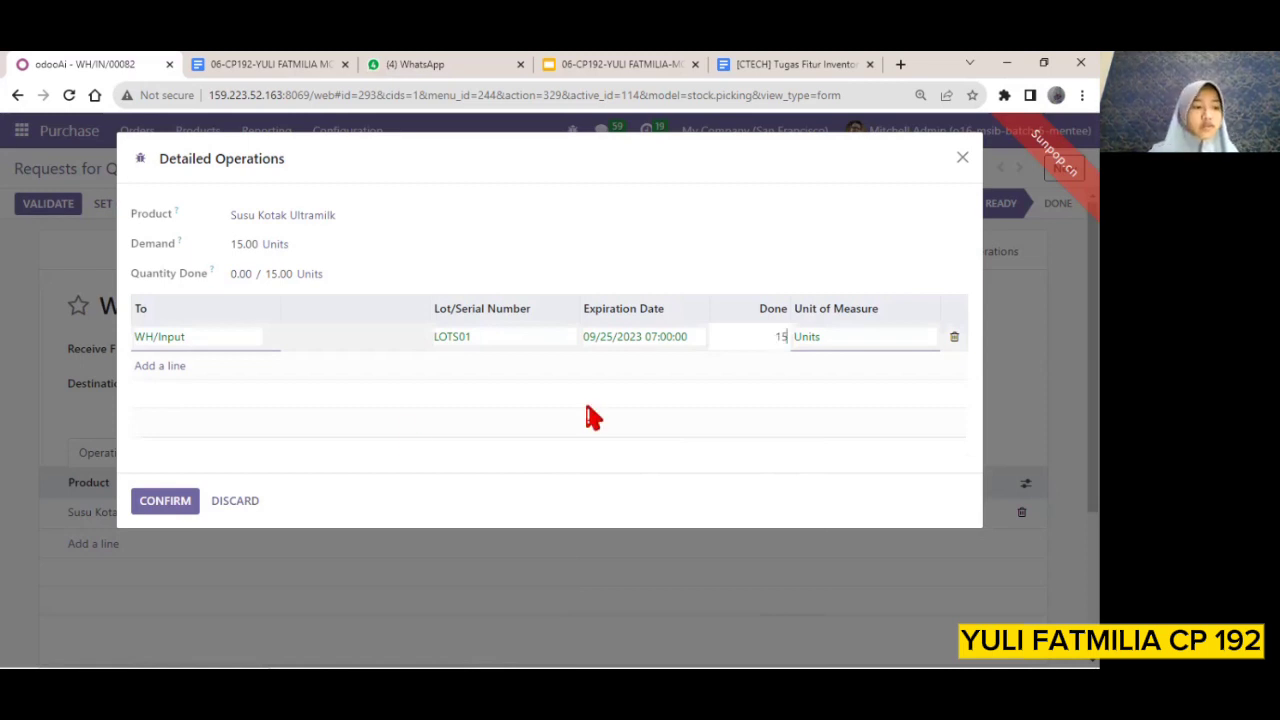
left_click(176, 514)
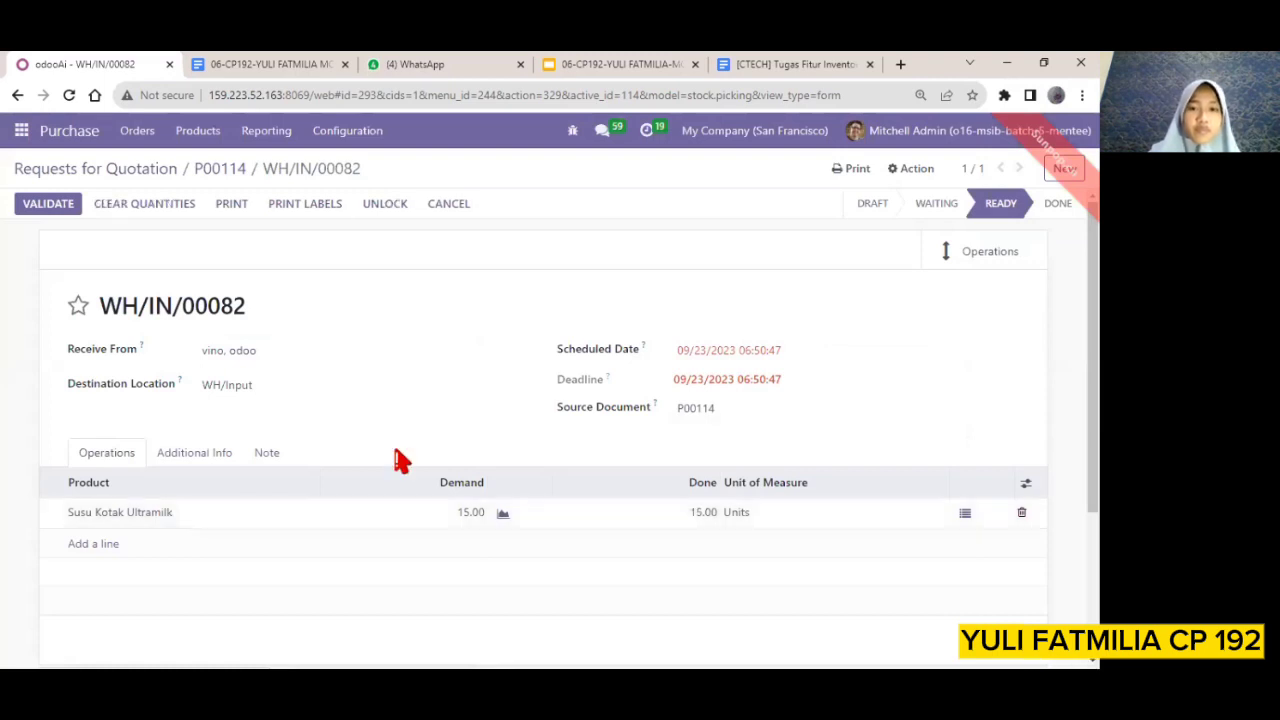
scroll(606, 463, "down", 2)
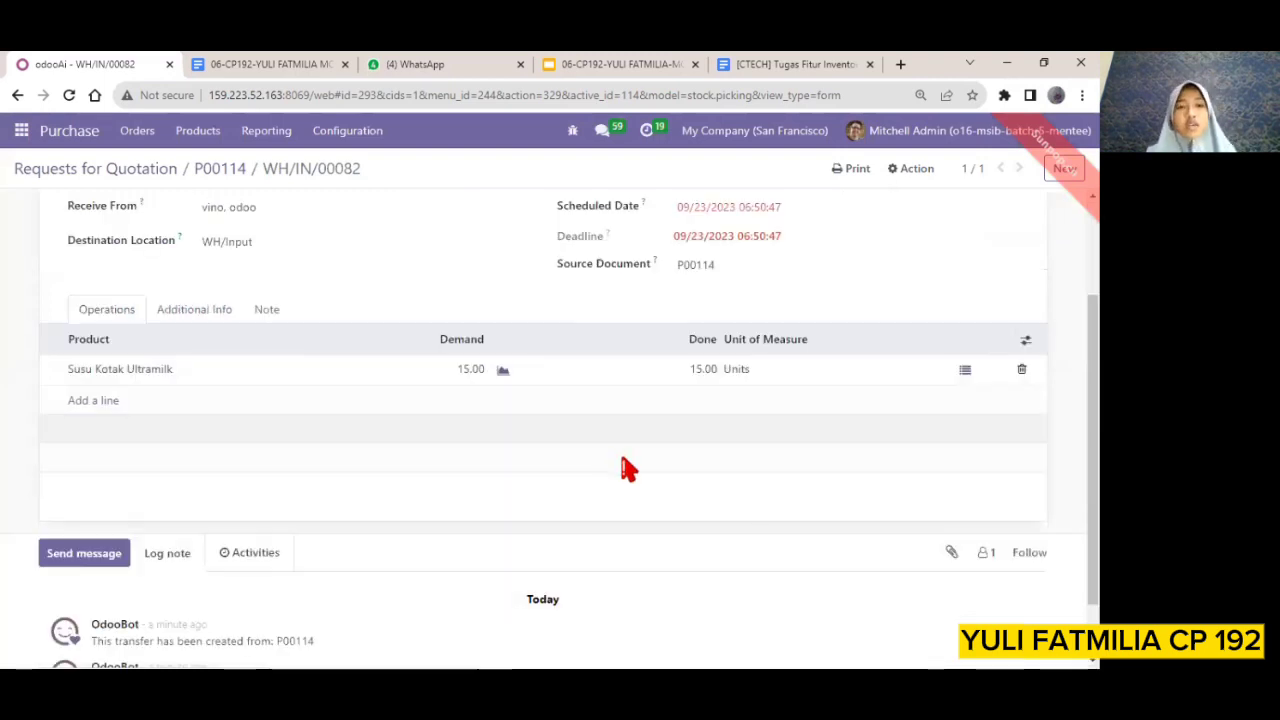
Validate the receipt of 15 units of Susu Kotak Ultramilk
scroll(626, 466, "up", 2)
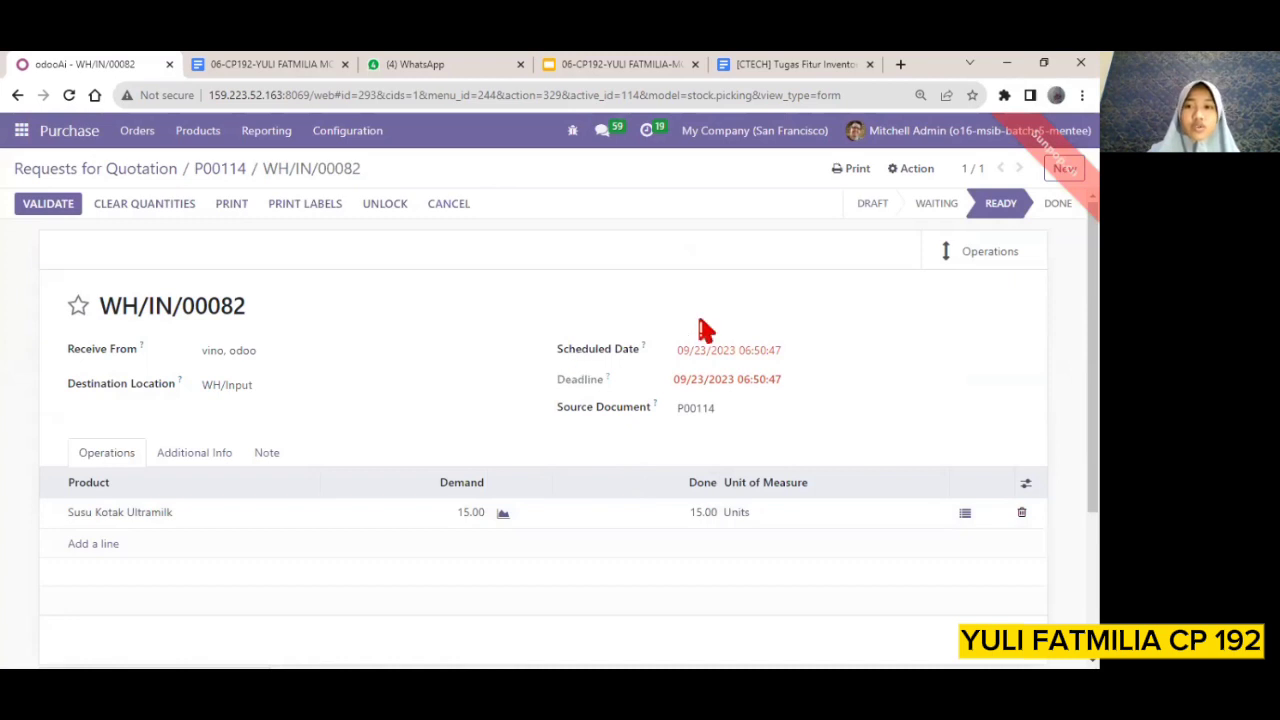
left_click(62, 210)
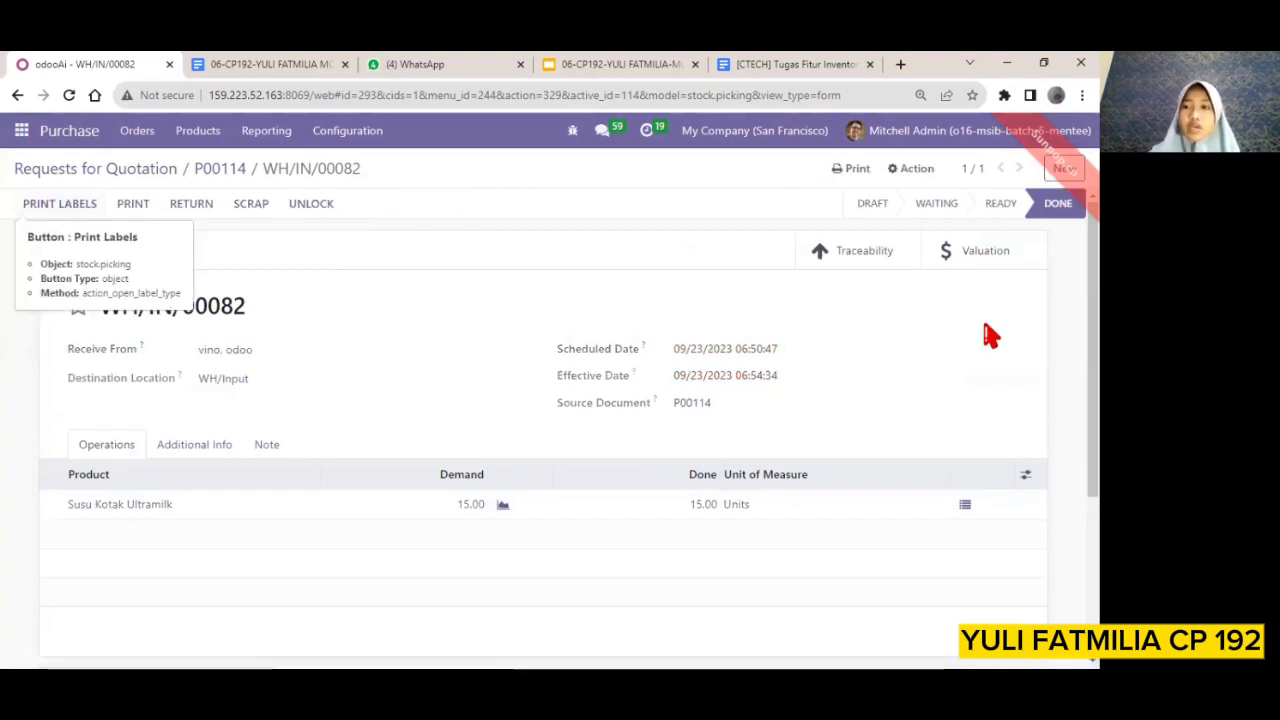
mouse_move(1057, 224)
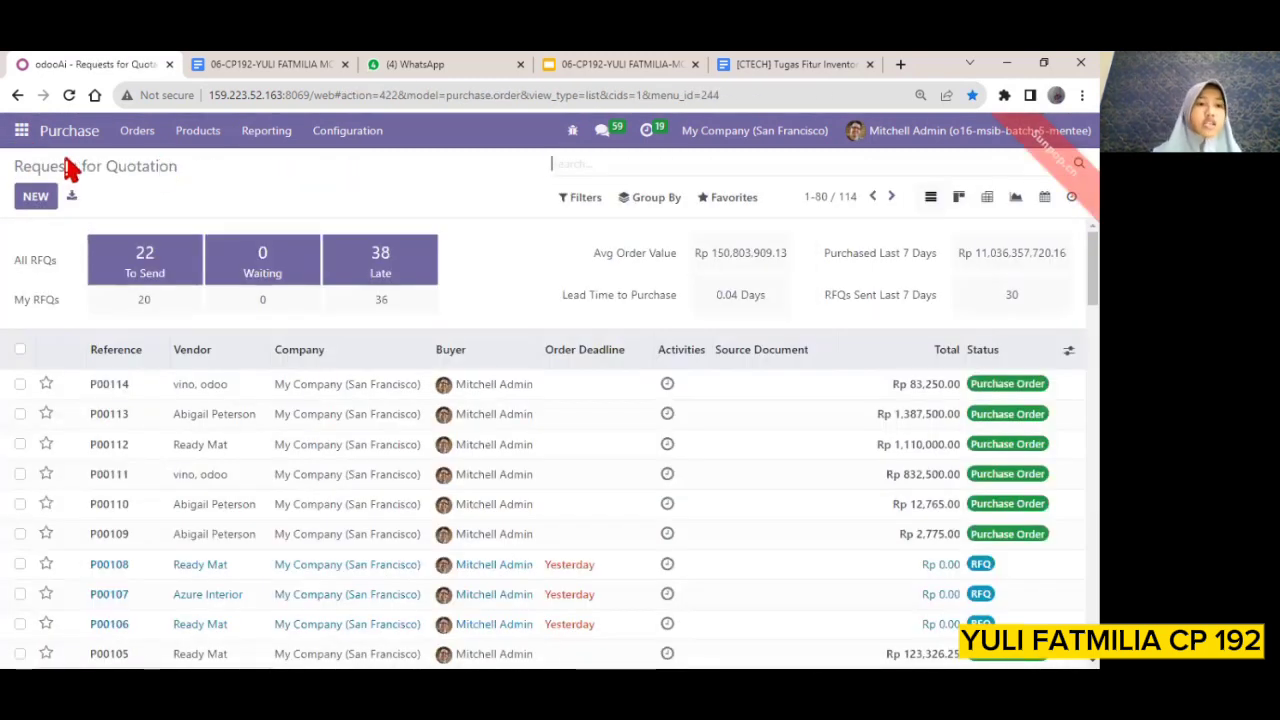
Create another request for quotation and select an individual contact as its vendor
left_click(36, 196)
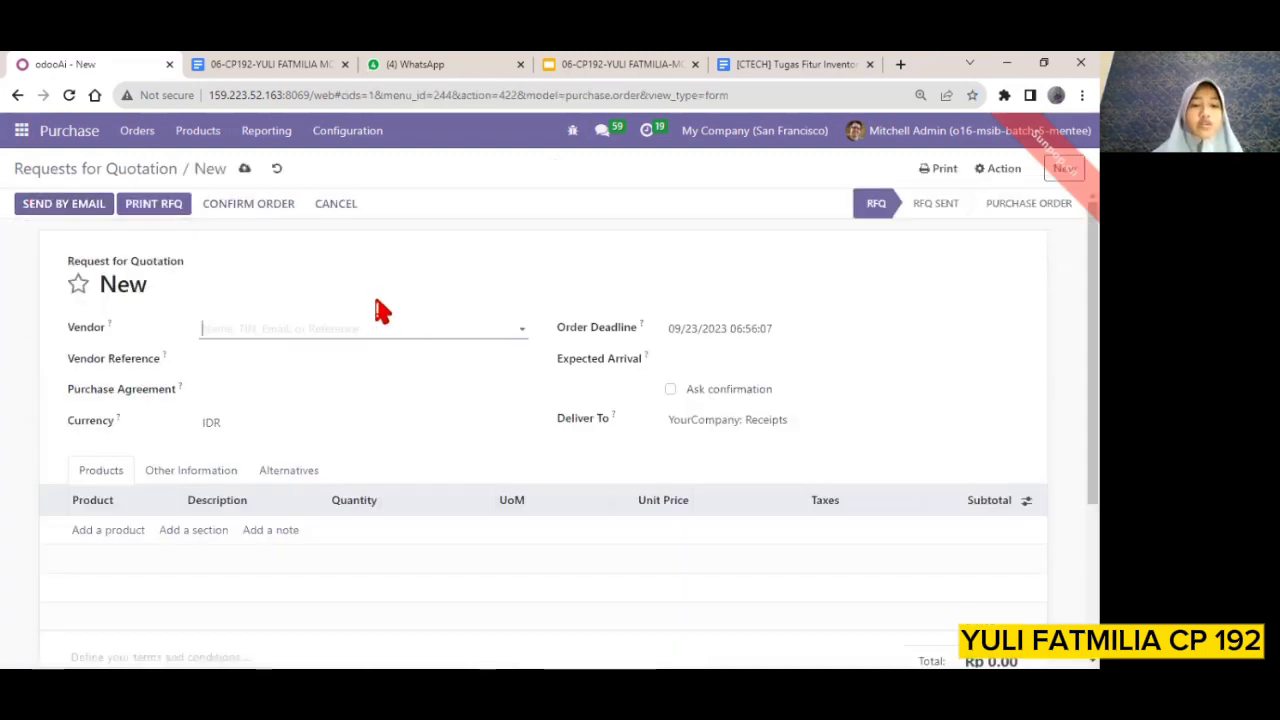
left_click(521, 331)
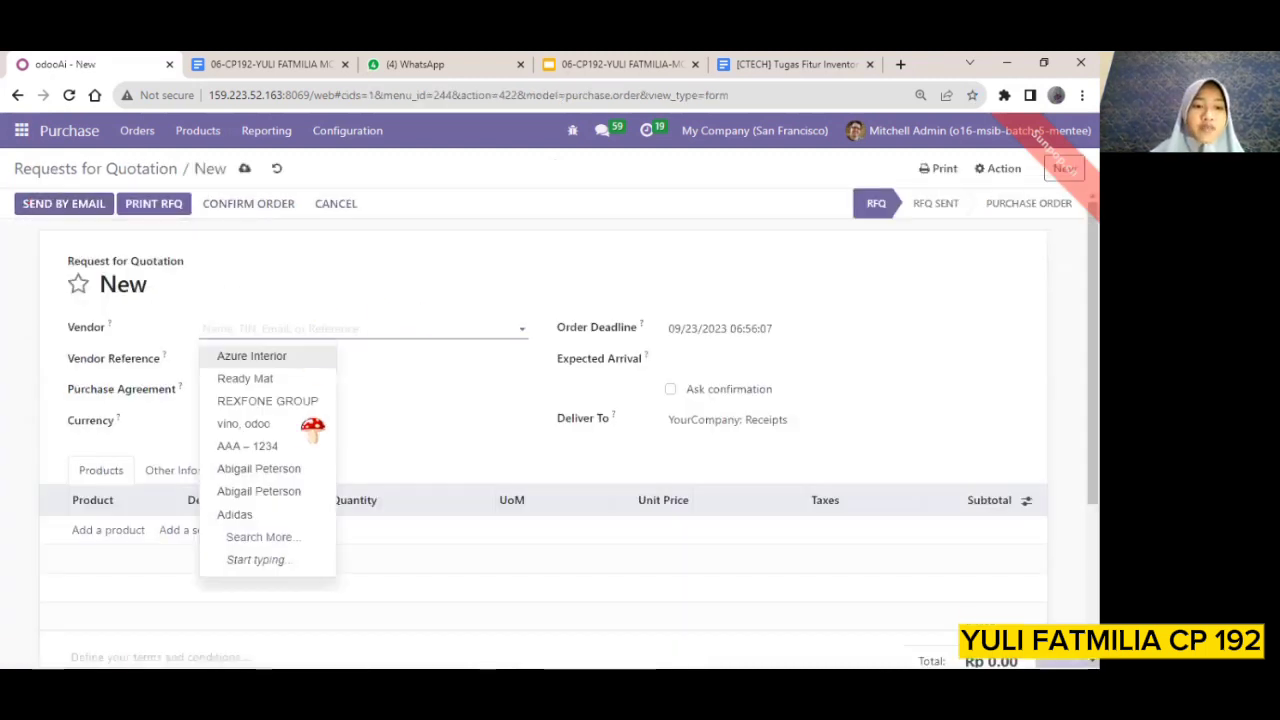
left_click(289, 469)
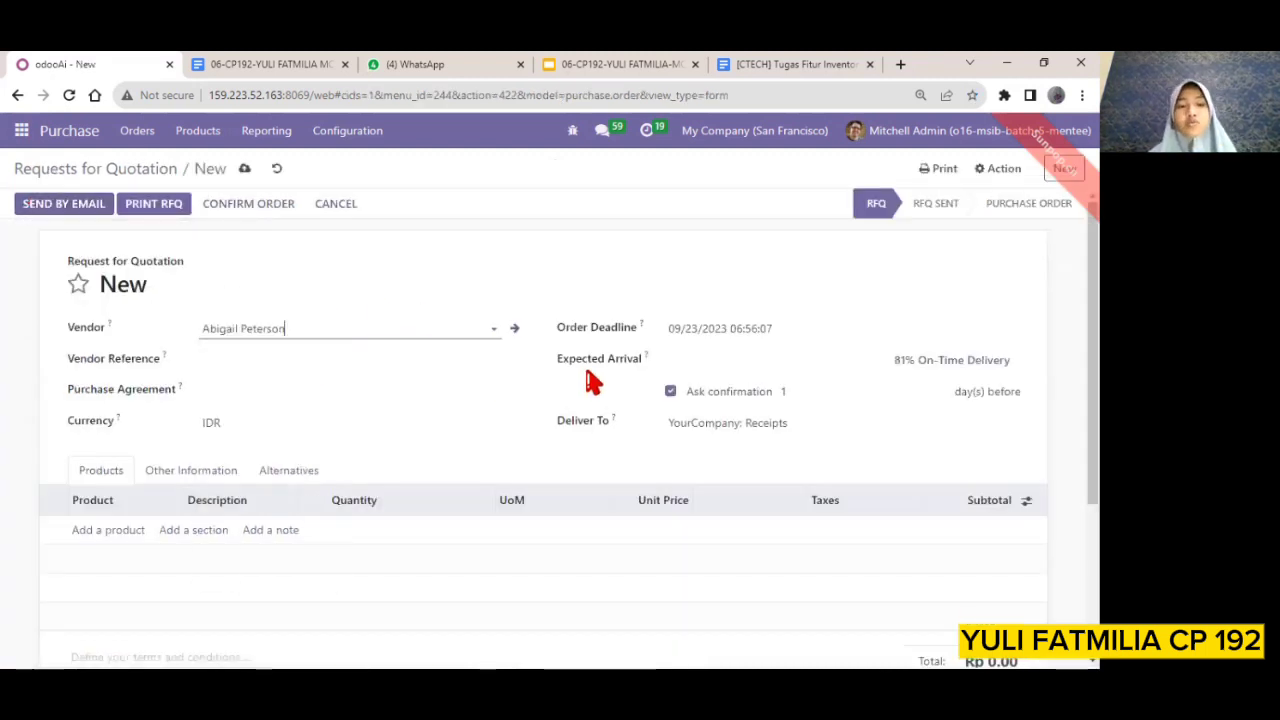
Search the product list for Susu and add Susu Kotak Ultramilk as a line of the request for quotation
scroll(350, 400, "down", 2)
left_click(120, 412)
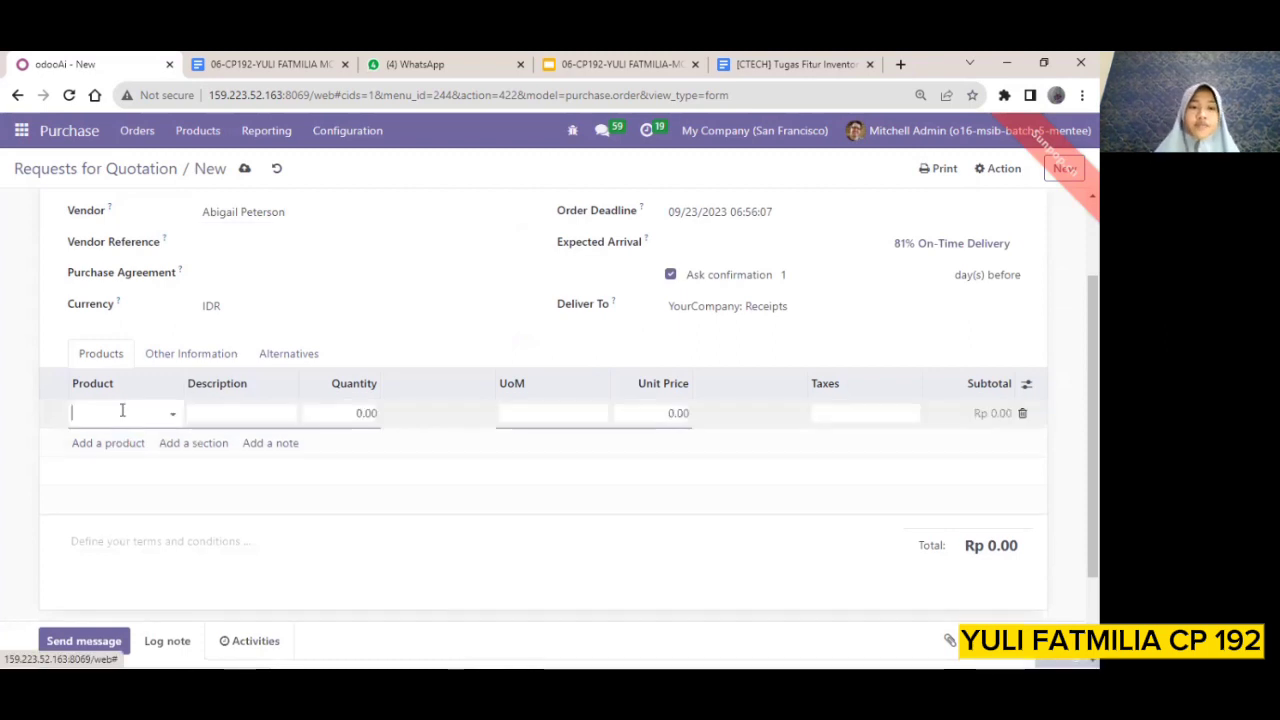
left_click(172, 412)
left_click(155, 620)
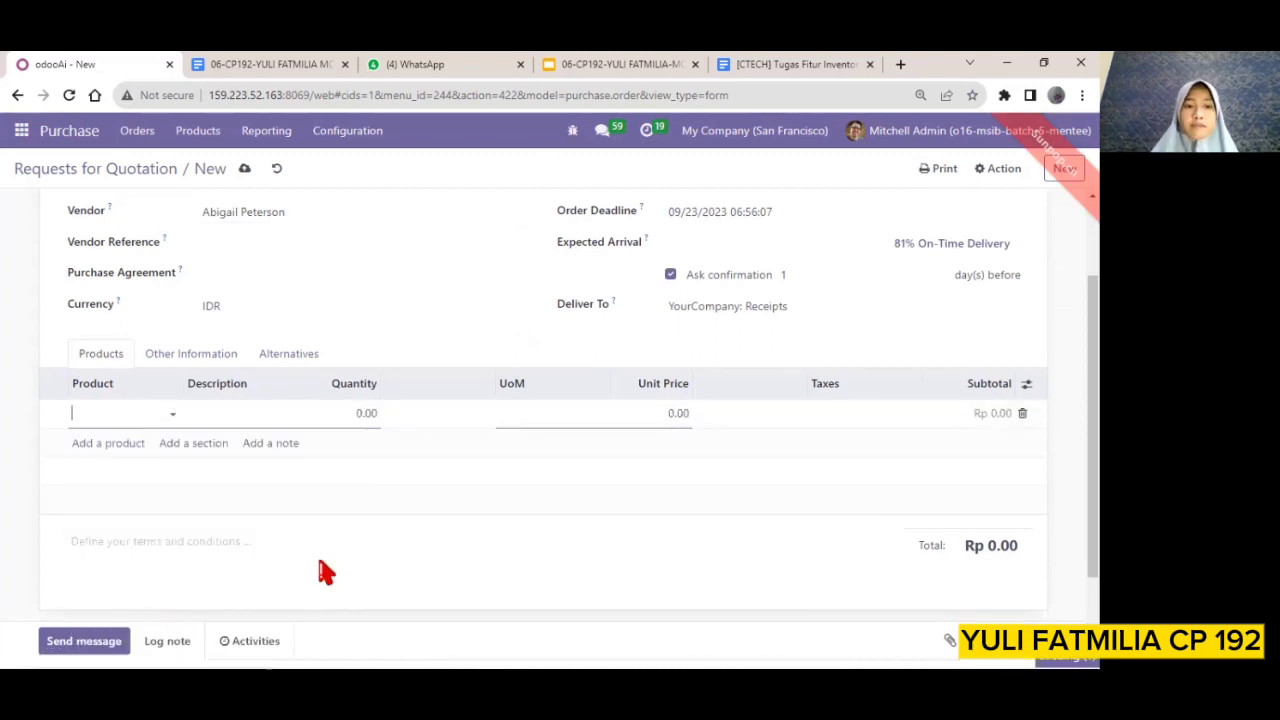
type("SUsu")
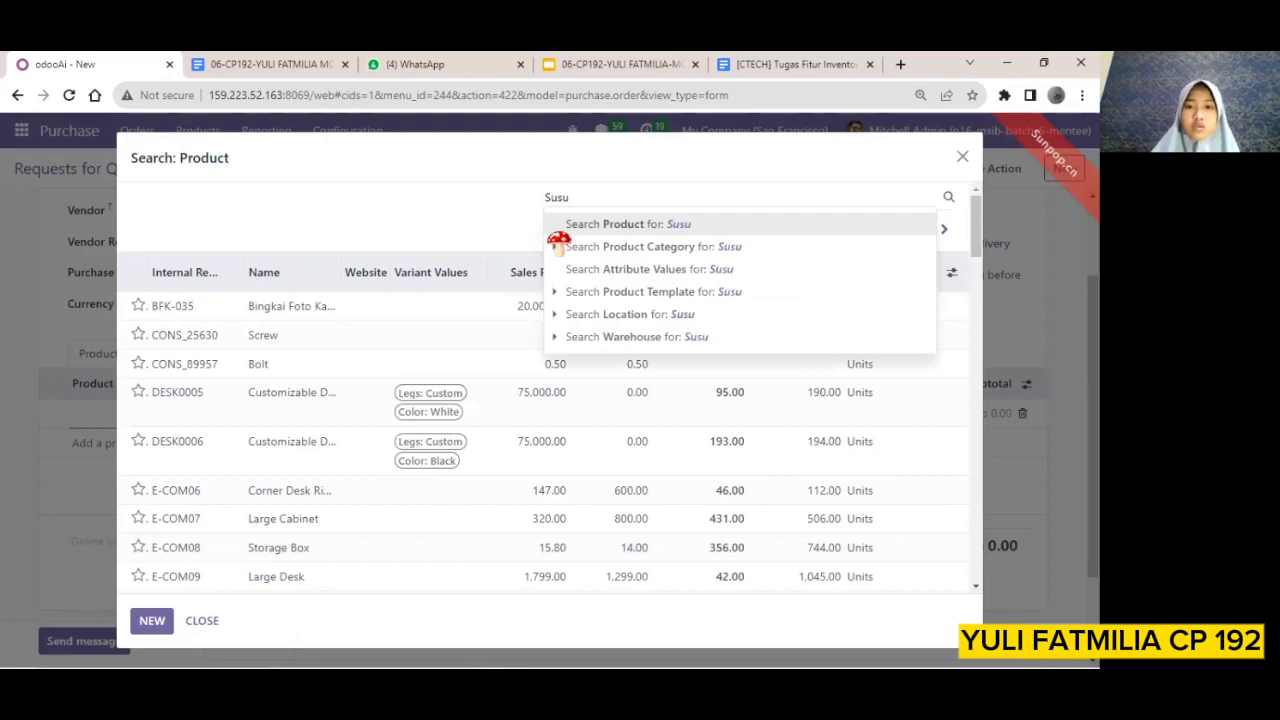
scroll(371, 443, "down", 15)
scroll(373, 443, "down", 8)
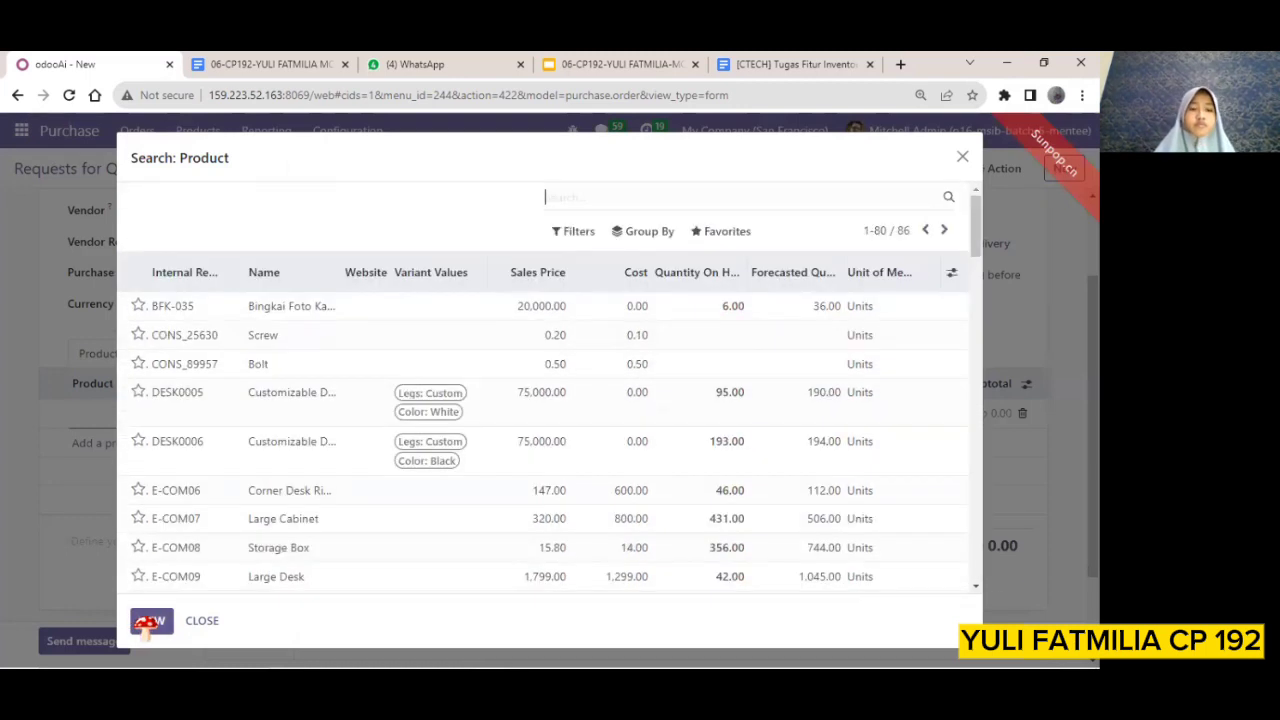
left_click(148, 621)
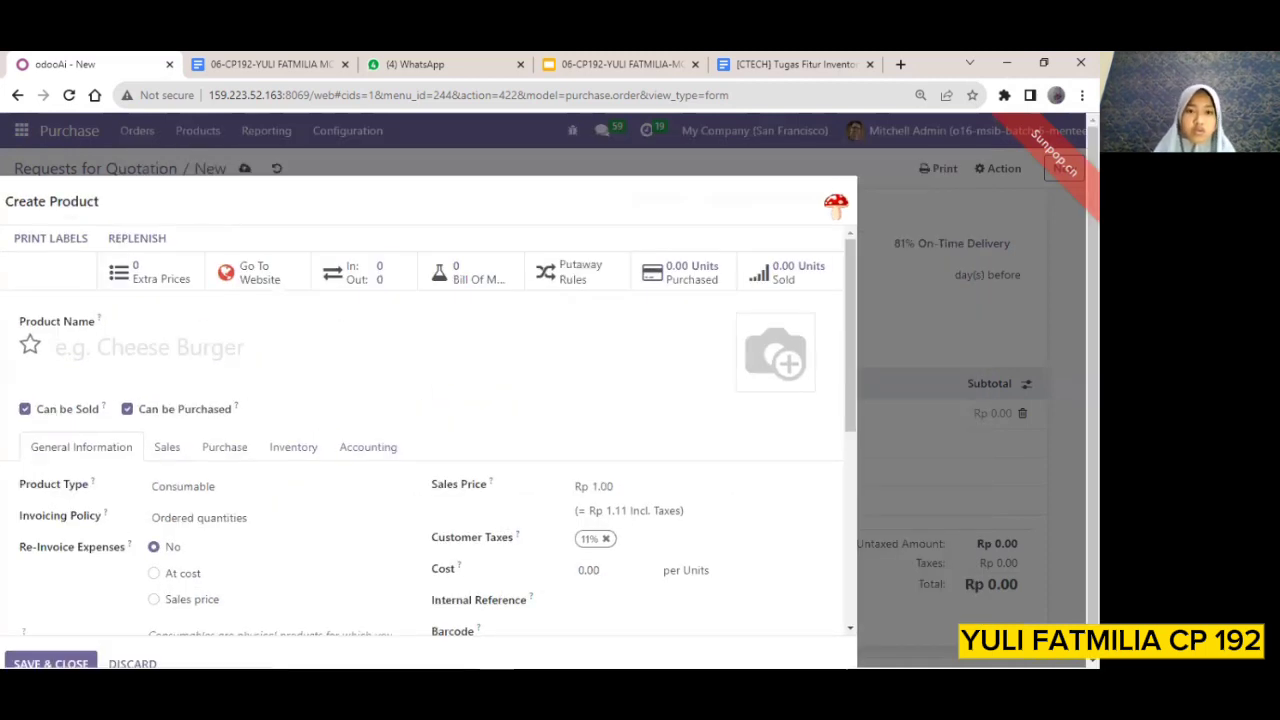
left_click(834, 206)
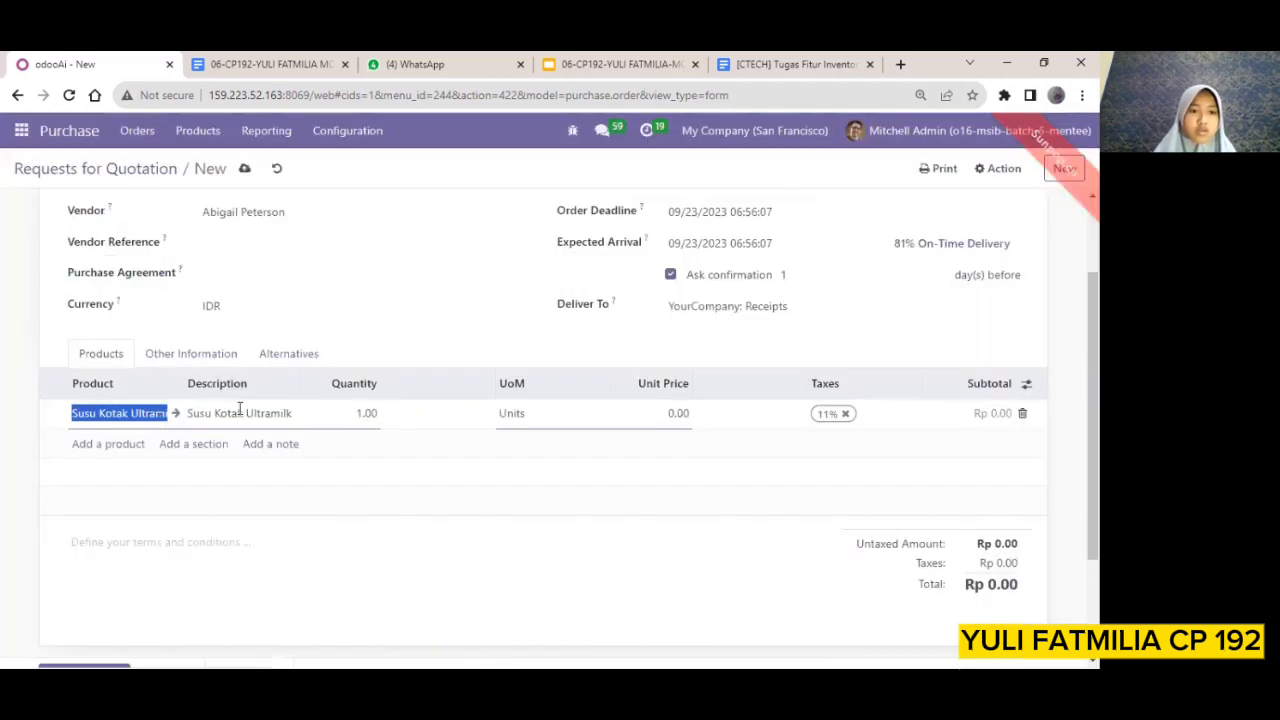
Set the Susu Kotak Ultramilk line to a quantity of 20 and a unit price of 5000
double_click(372, 418)
key("BackSpace")
type("20")
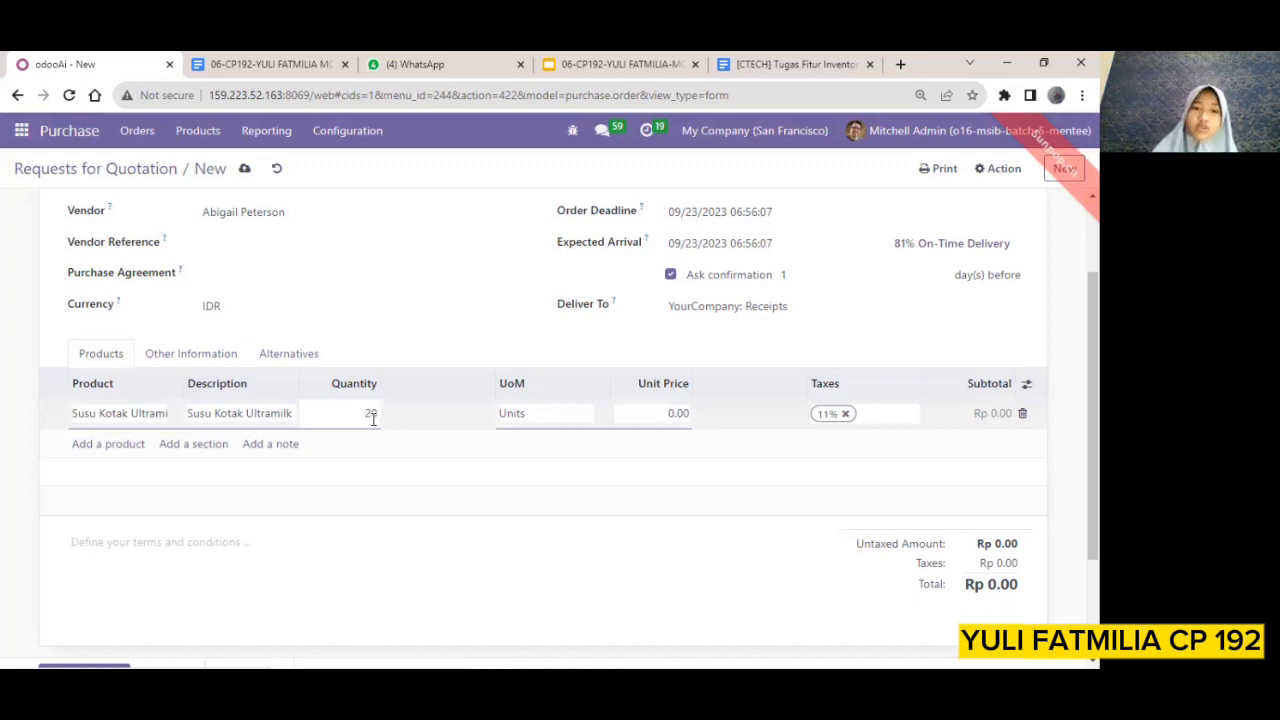
left_click(668, 413)
type("5000")
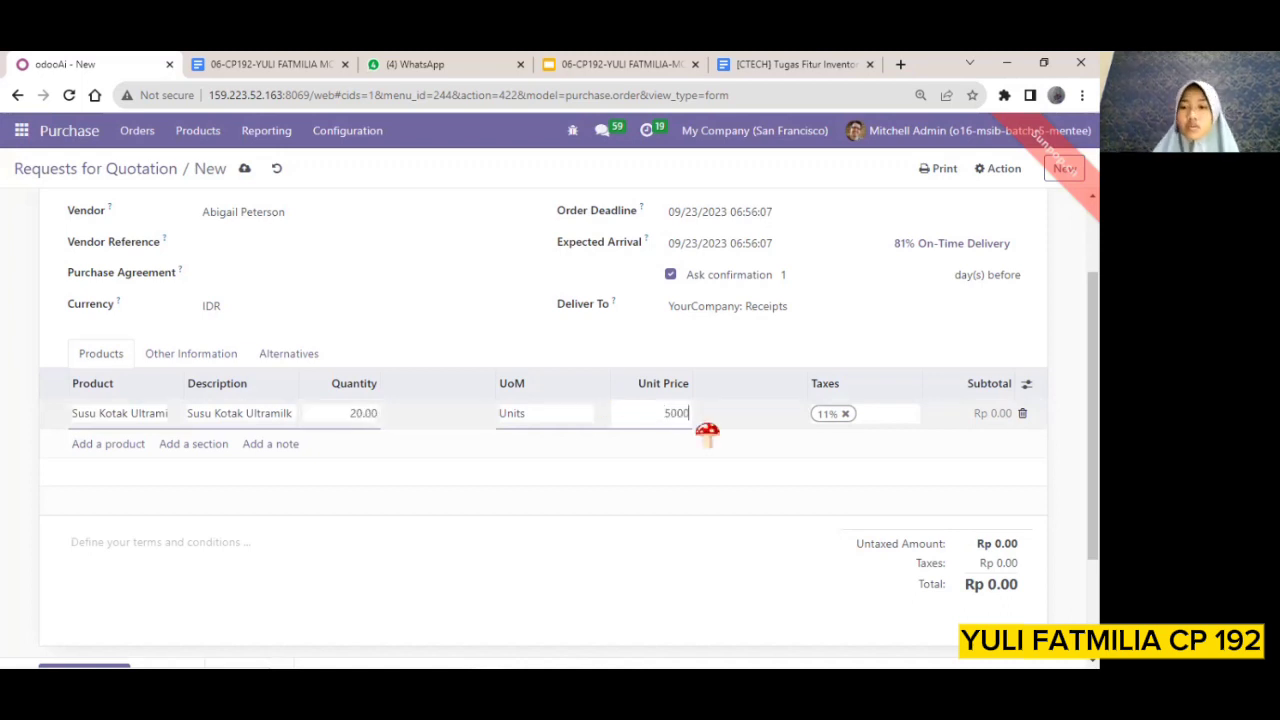
key("Return")
Confirm the request for quotation as a purchase order and open its receipt
scroll(713, 436, "up", 2)
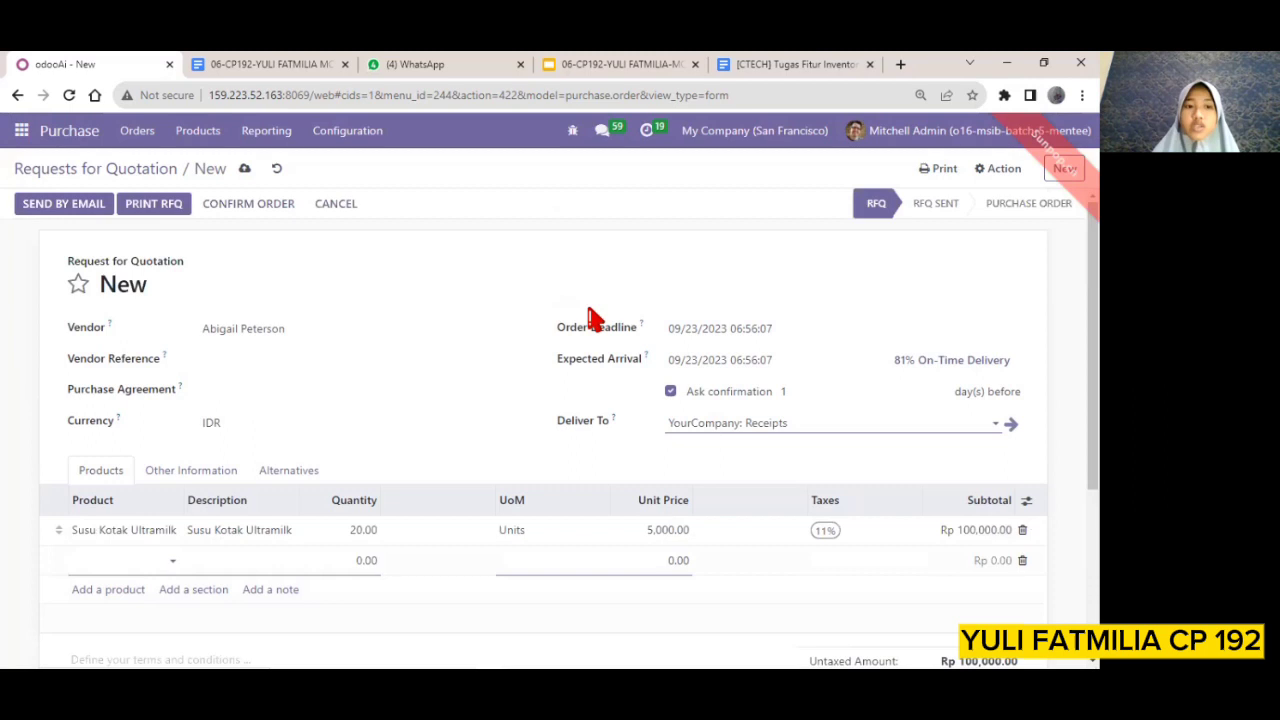
left_click(266, 214)
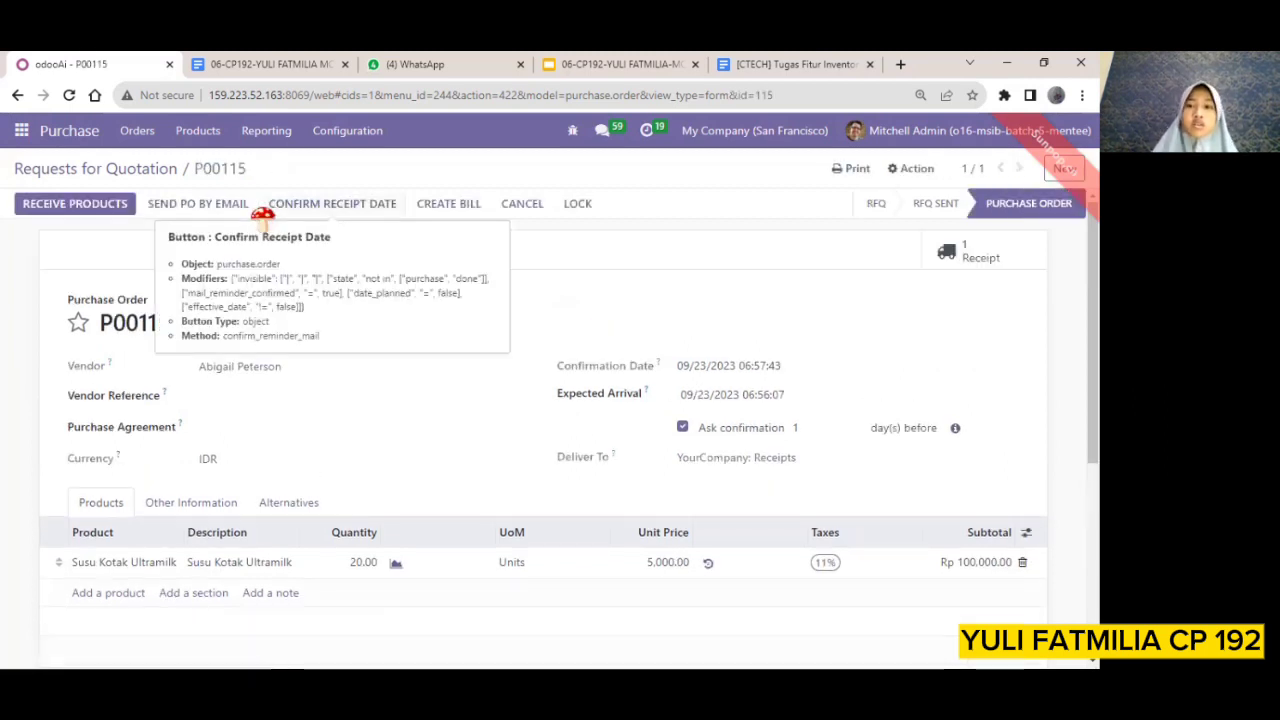
left_click(996, 260)
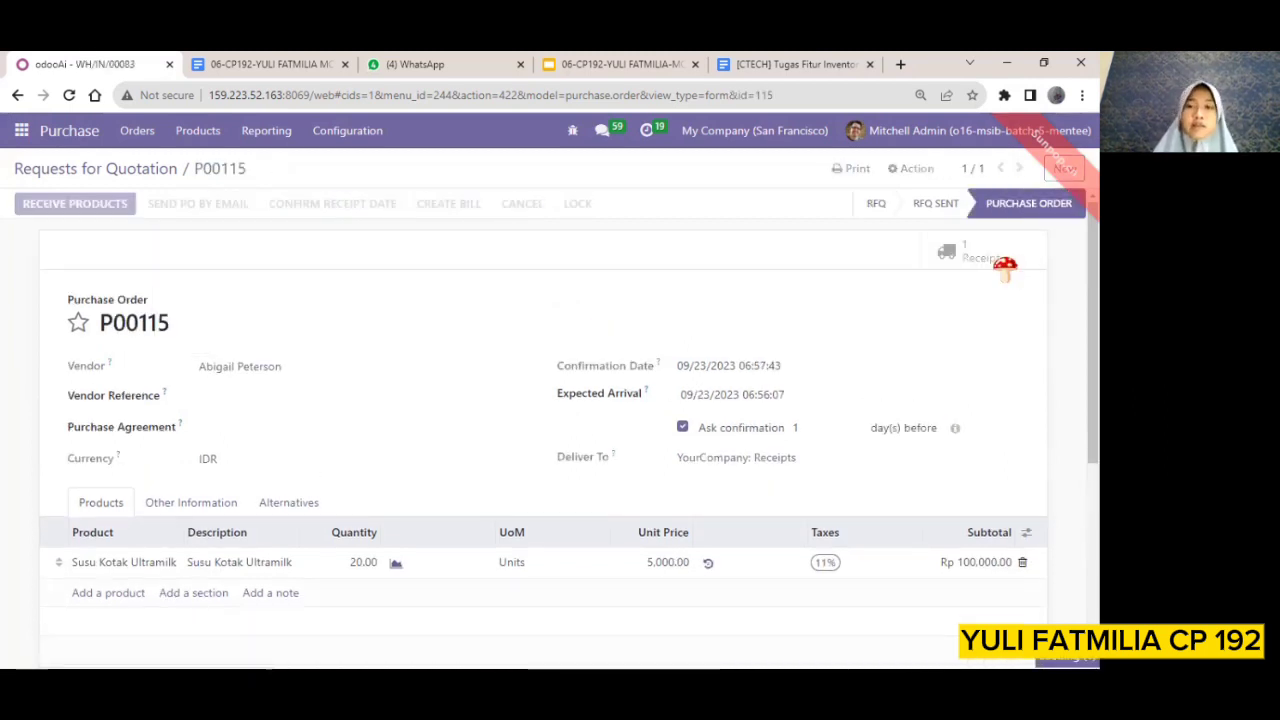
Try to validate the new receipt without entering a lot number
scroll(323, 329, "down", 3)
scroll(323, 329, "up", 3)
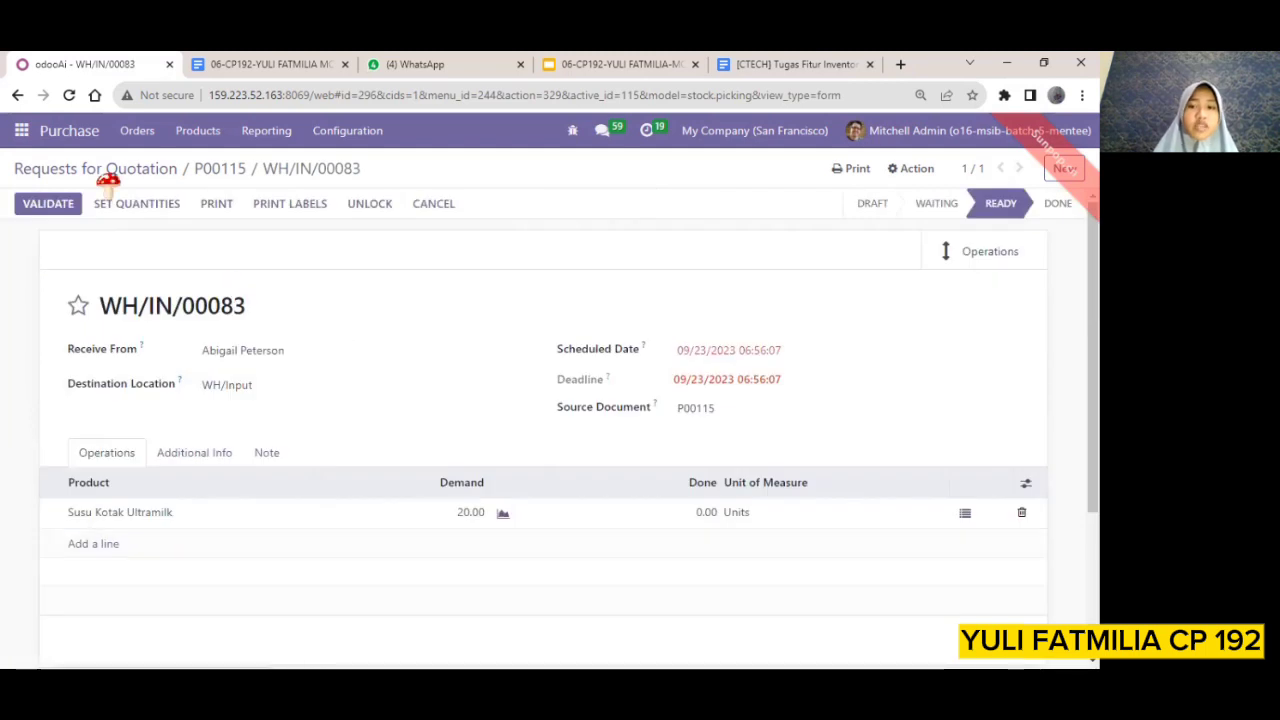
left_click(50, 206)
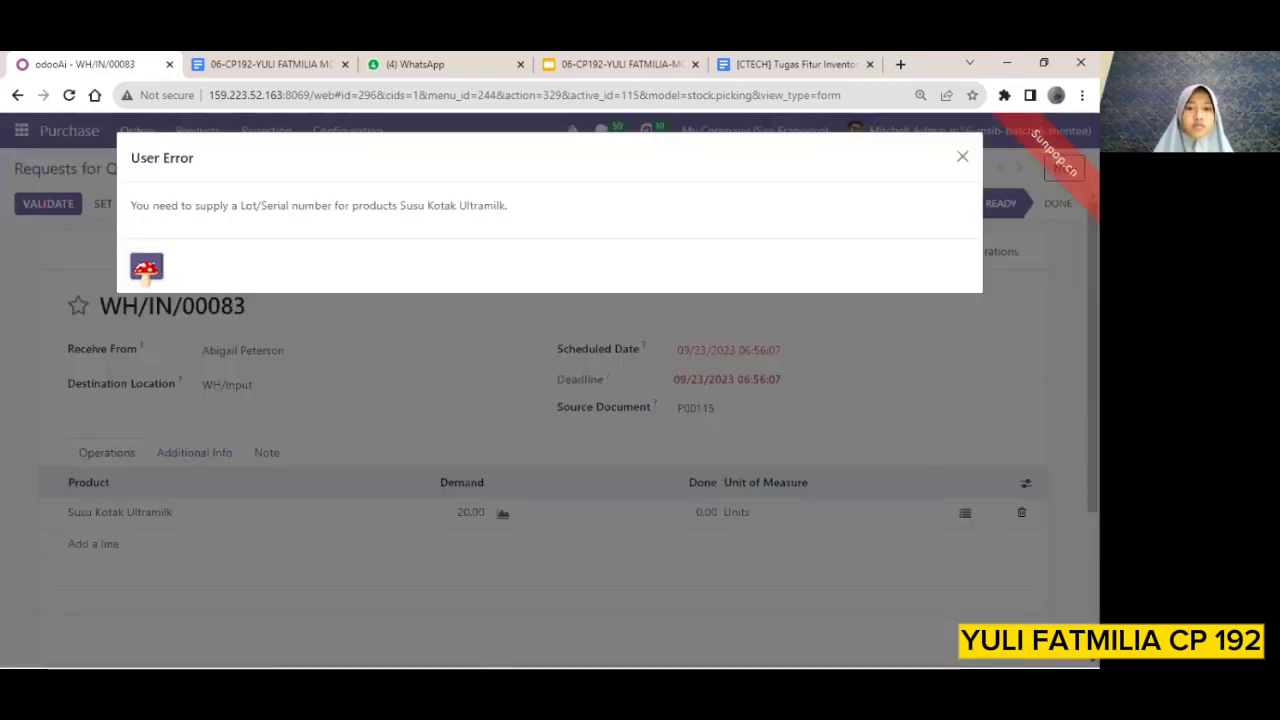
left_click(146, 268)
Set the done quantity of Susu Kotak Ultramilk to 20 units and open its detailed operations
left_click(697, 512)
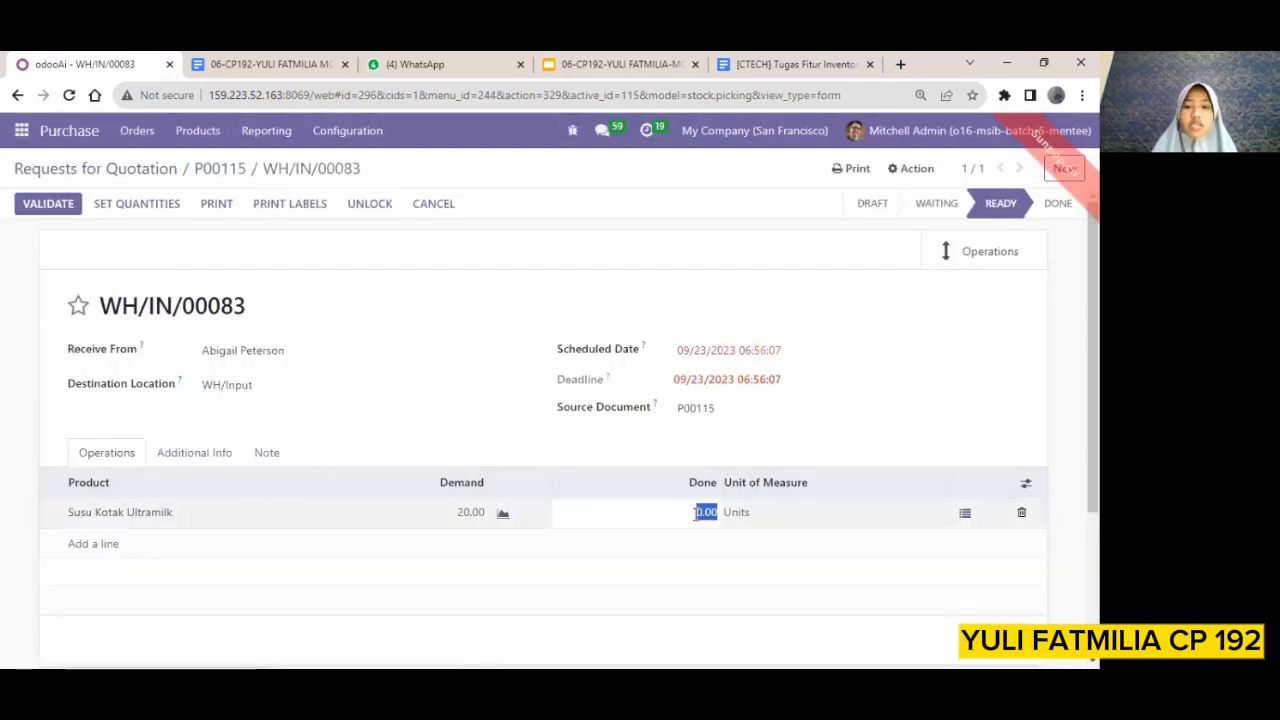
type("2")
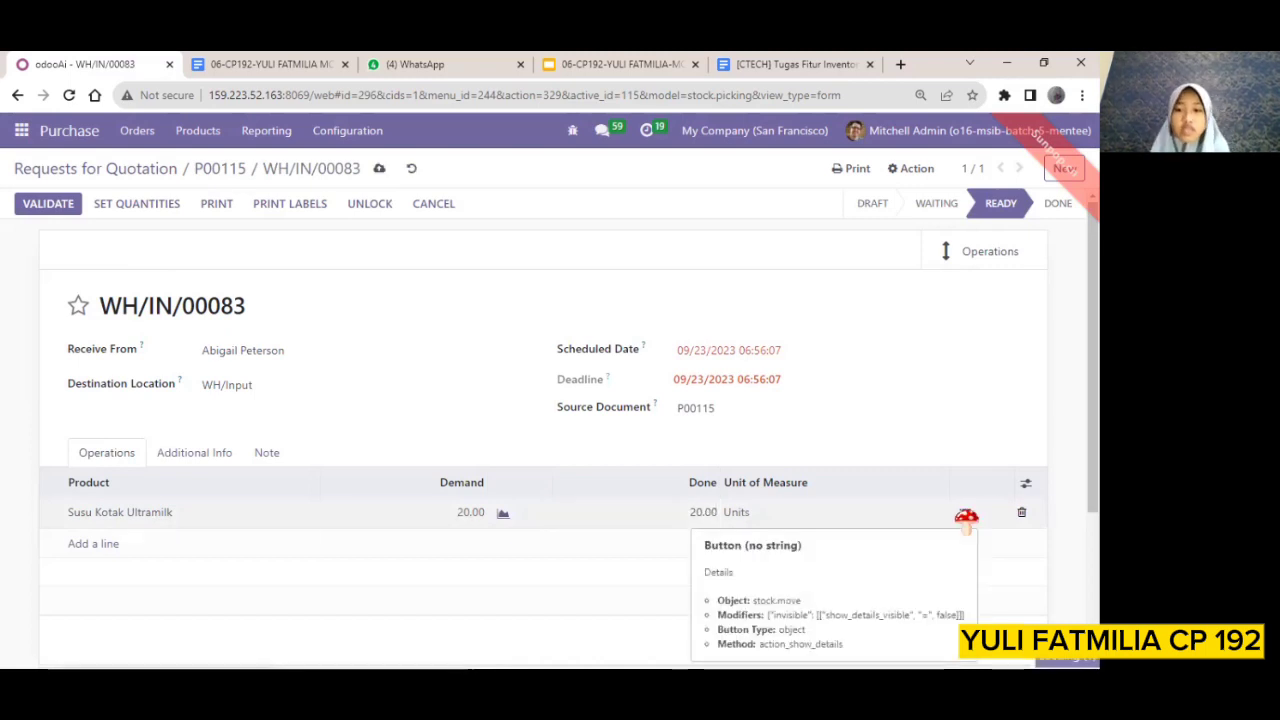
left_click(965, 513)
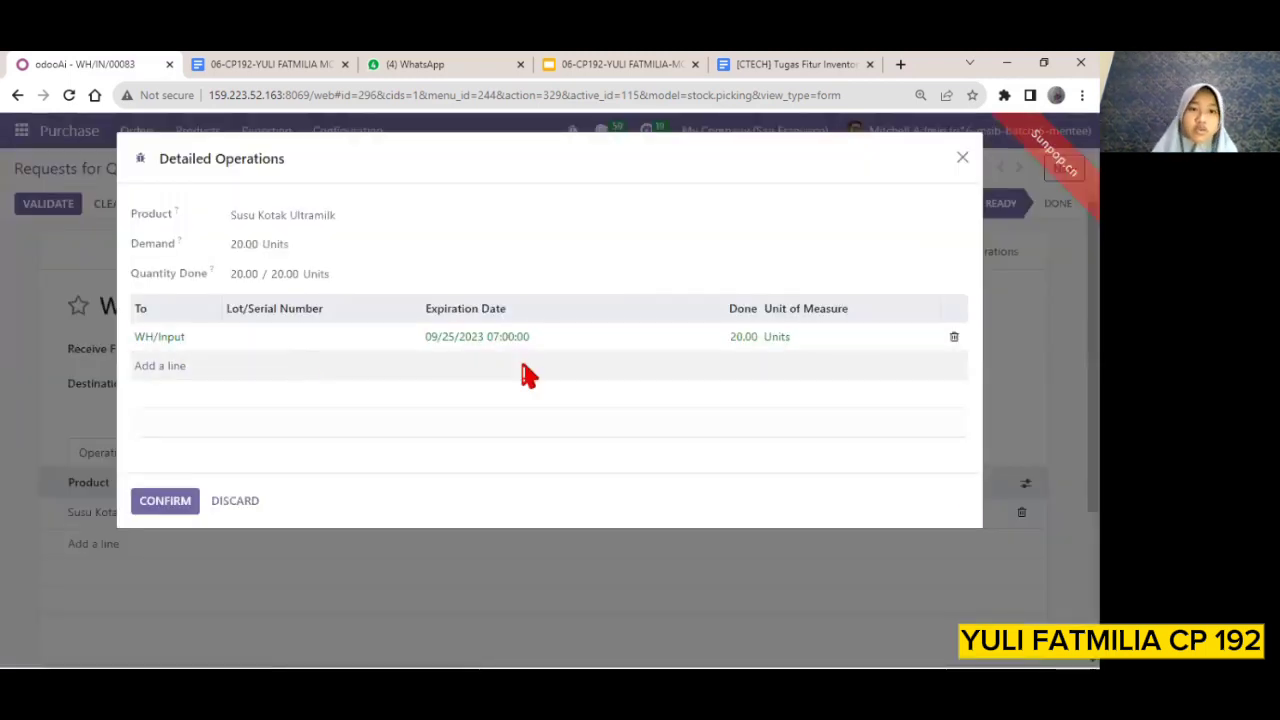
Assign lot number LOTS02 to the WH/Input line, confirm the detailed operations, and validate the receipt
left_click(293, 336)
type("LOTS 2")
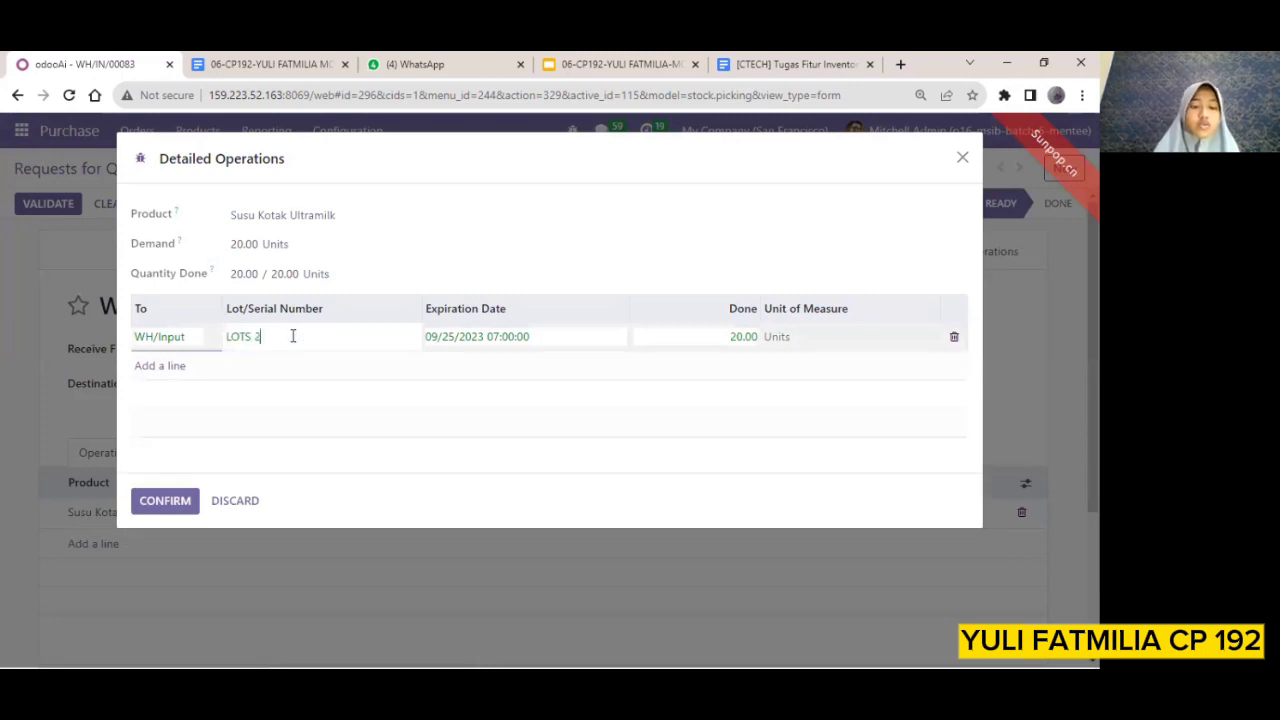
key("BackSpace")
key("BackSpace")
type("02")
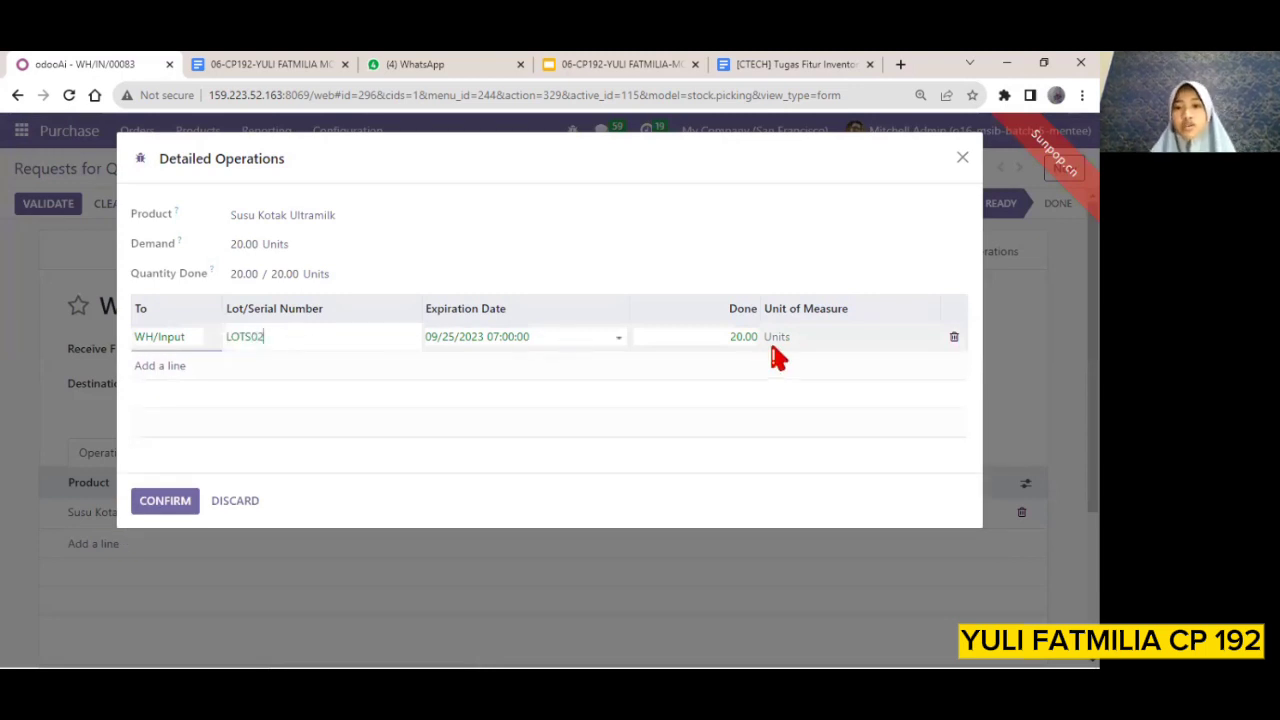
left_click(165, 497)
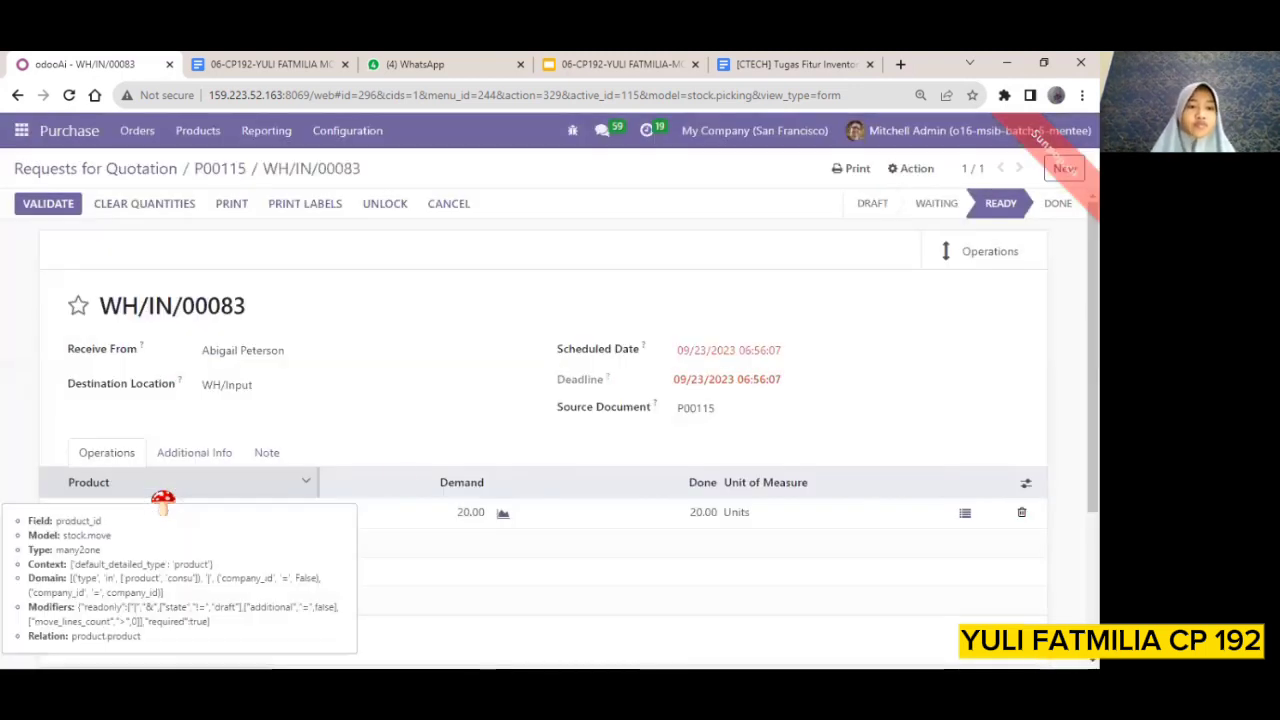
left_click(50, 206)
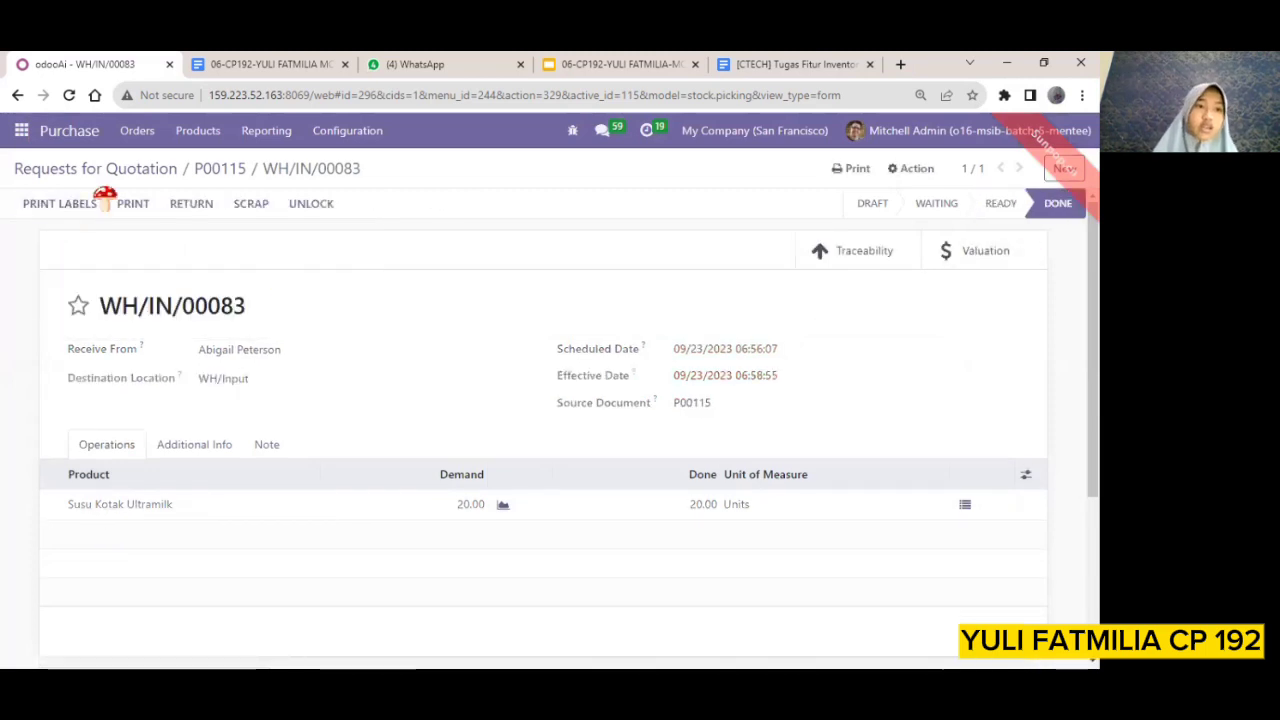
Return to the requests for quotation and create a new one with Ready Mat as the vendor
left_click(197, 133)
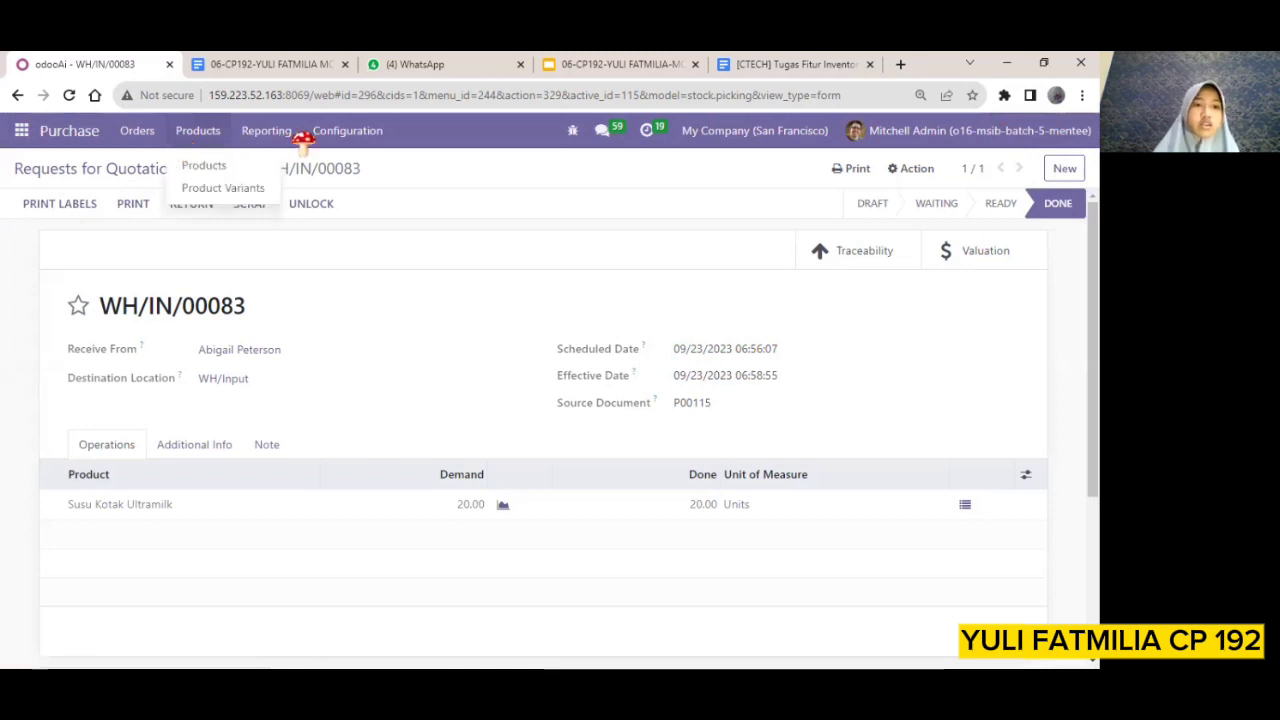
mouse_move(137, 131)
left_click(158, 168)
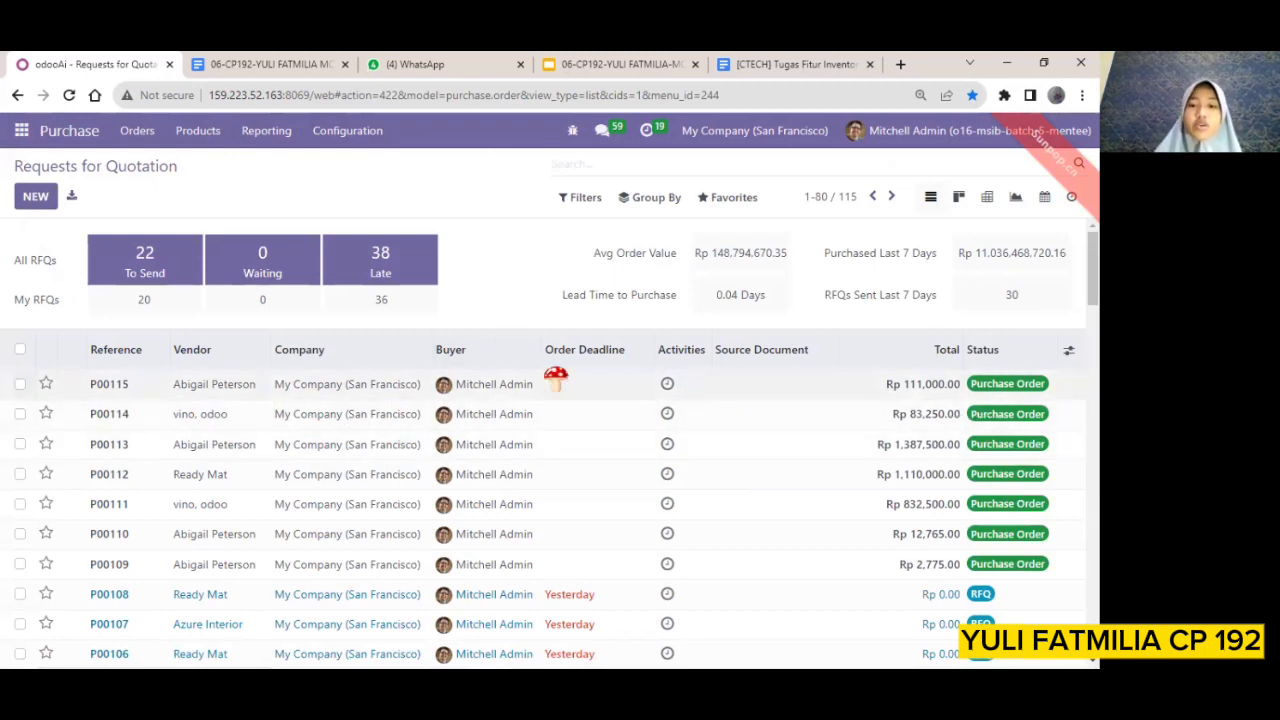
left_click(33, 198)
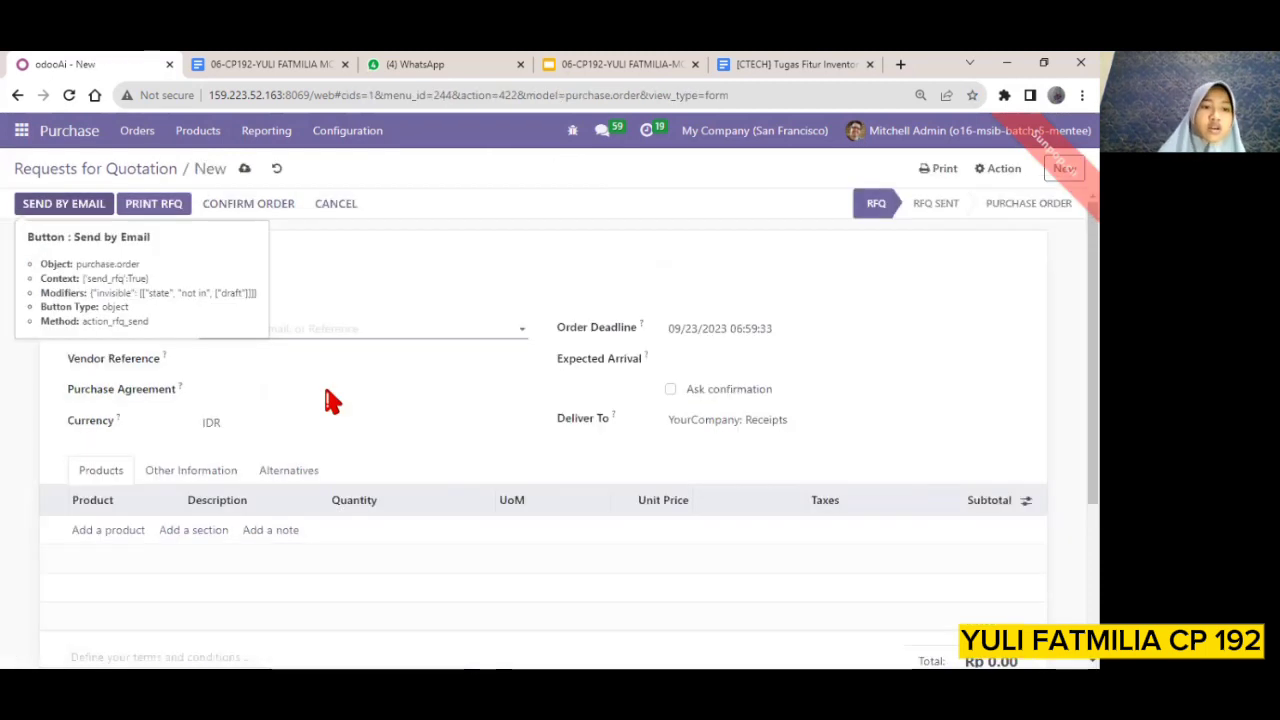
left_click(420, 337)
left_click(265, 377)
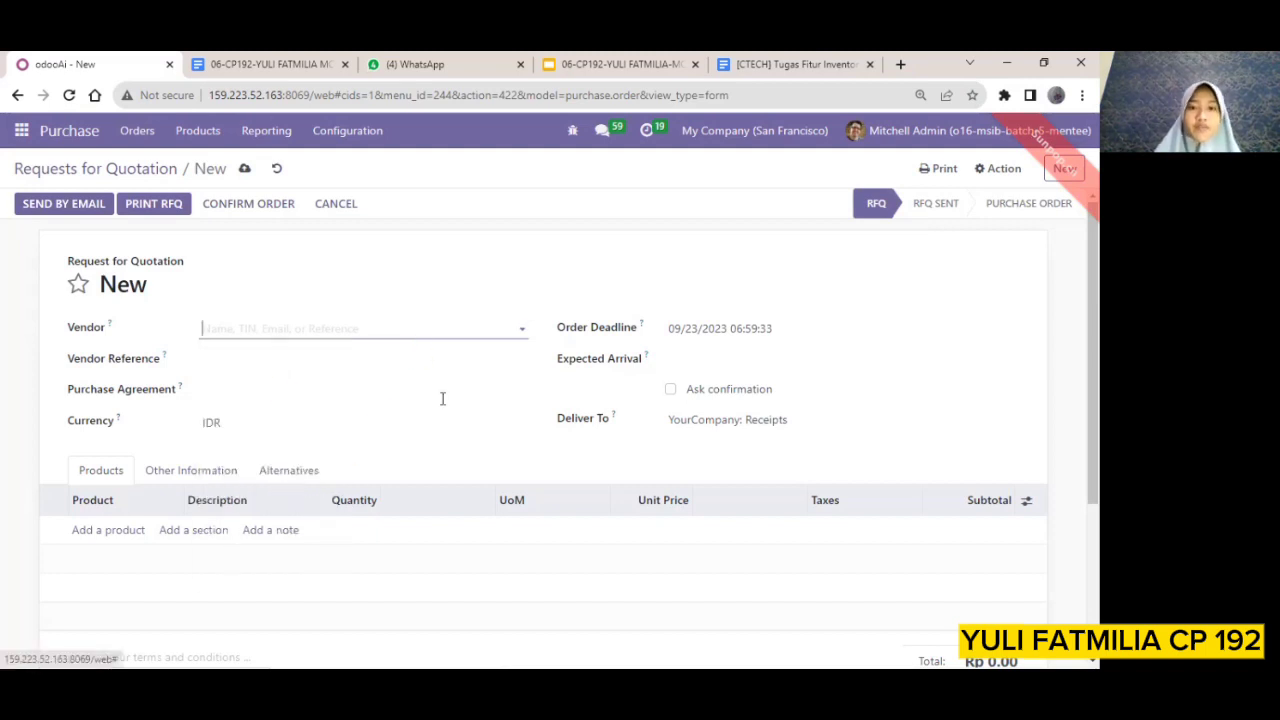
Add Susu Kotak Ultramilk as a product line on the new request for quotation
left_click(106, 530)
left_click(172, 530)
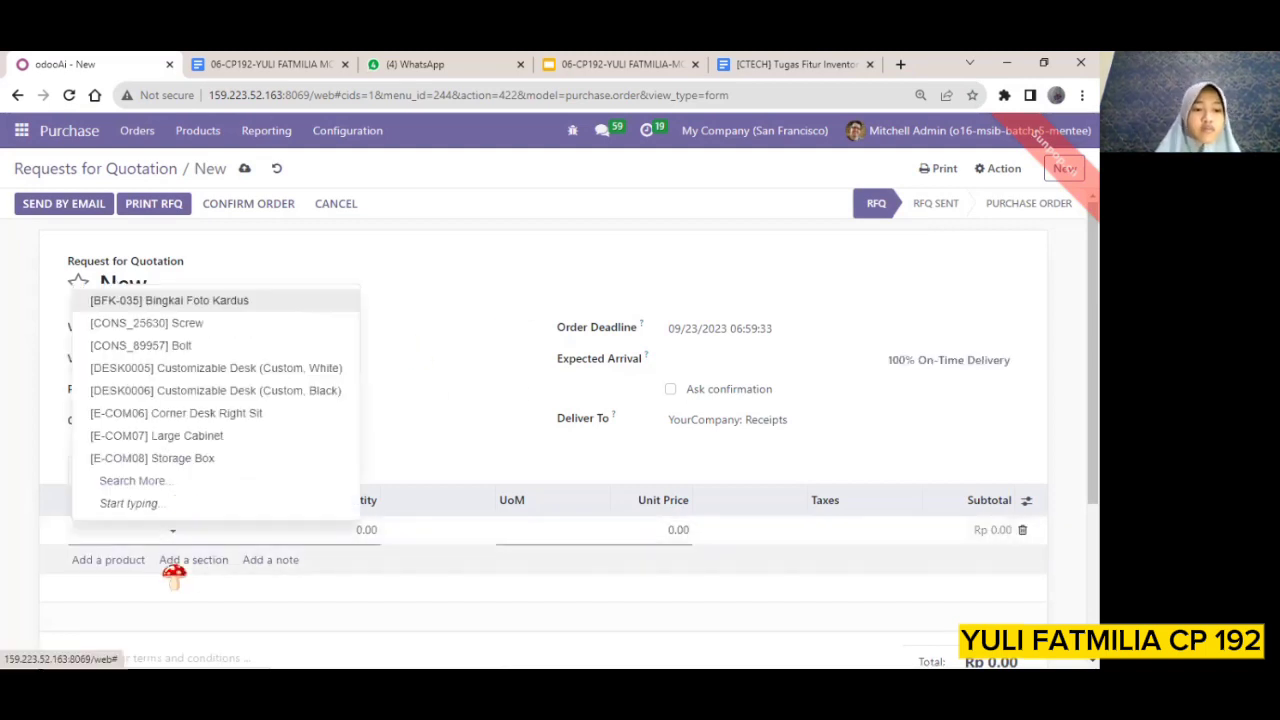
left_click(517, 432)
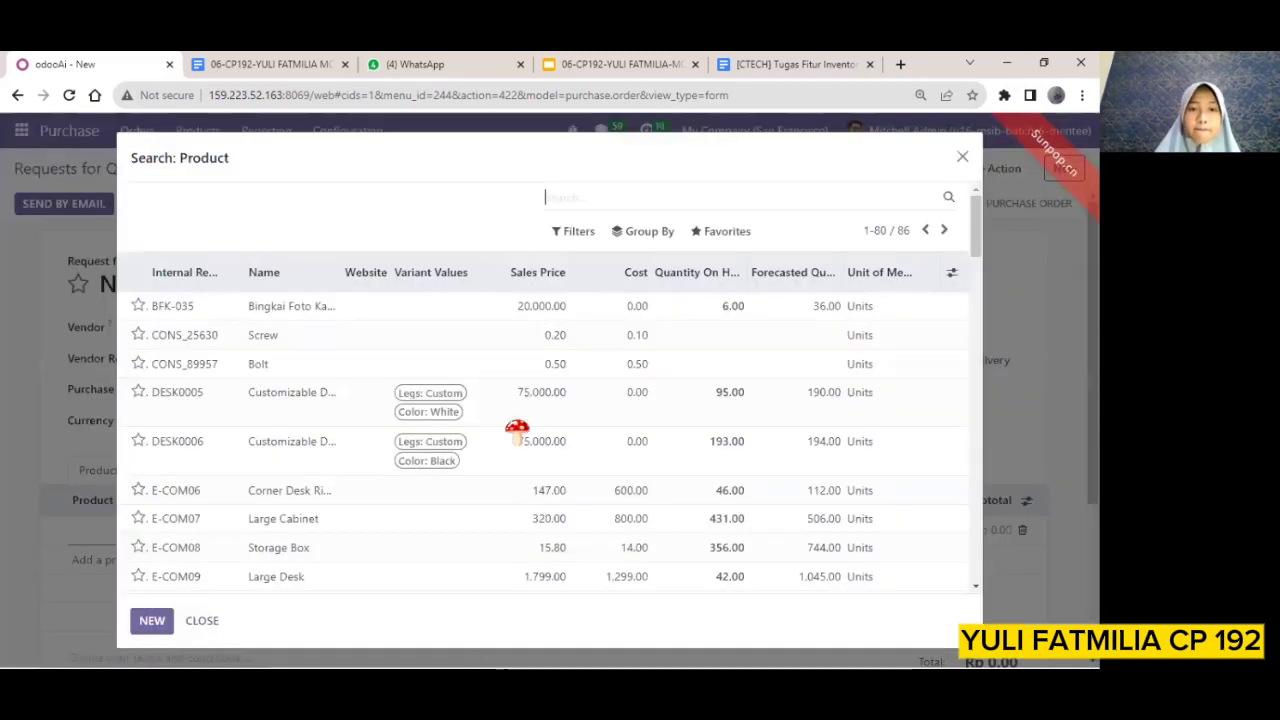
scroll(520, 480, "down", 10)
left_click(295, 492)
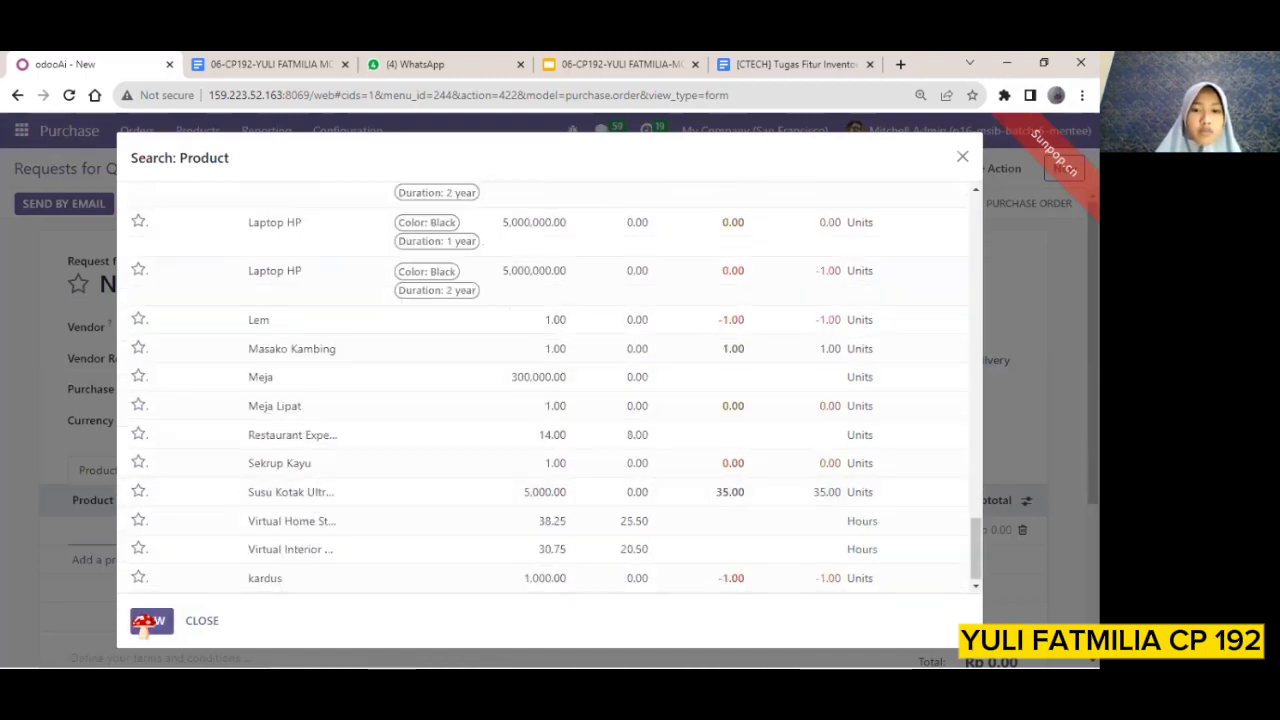
left_click(148, 621)
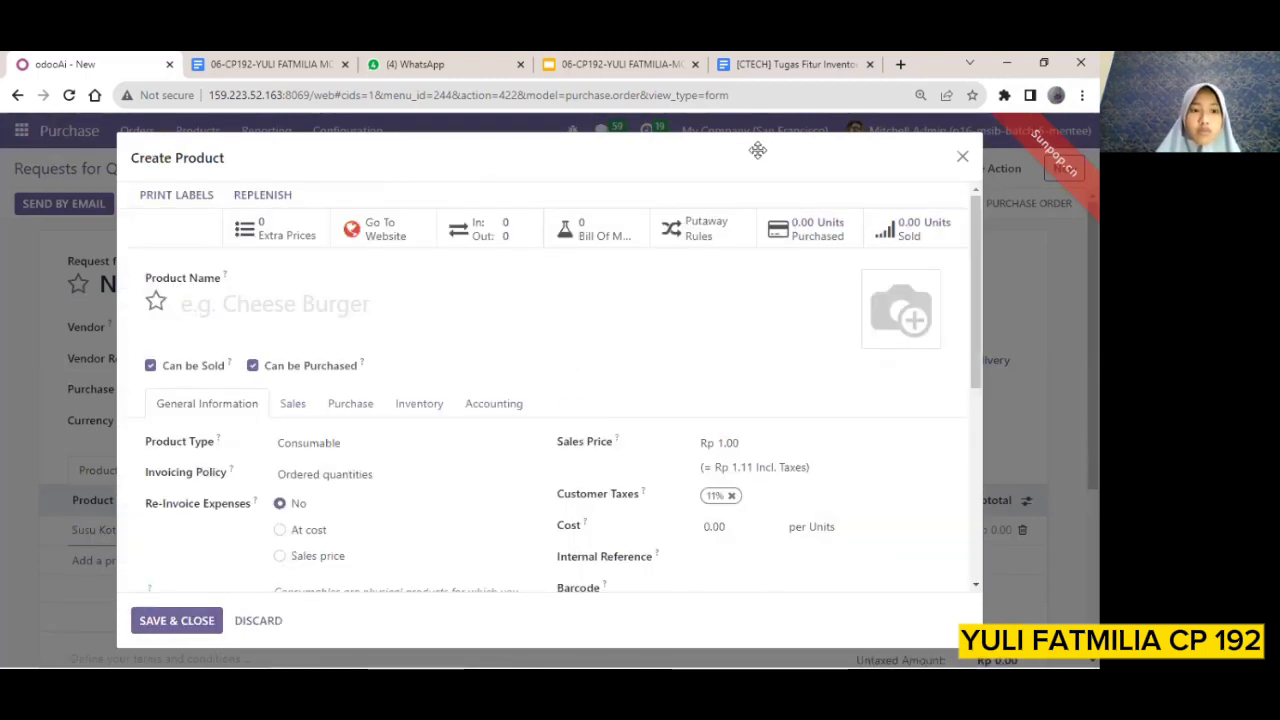
left_click(775, 197)
Set the Susu Kotak Ultramilk line to a quantity of 25 and a unit price of 5,000
left_click(366, 530)
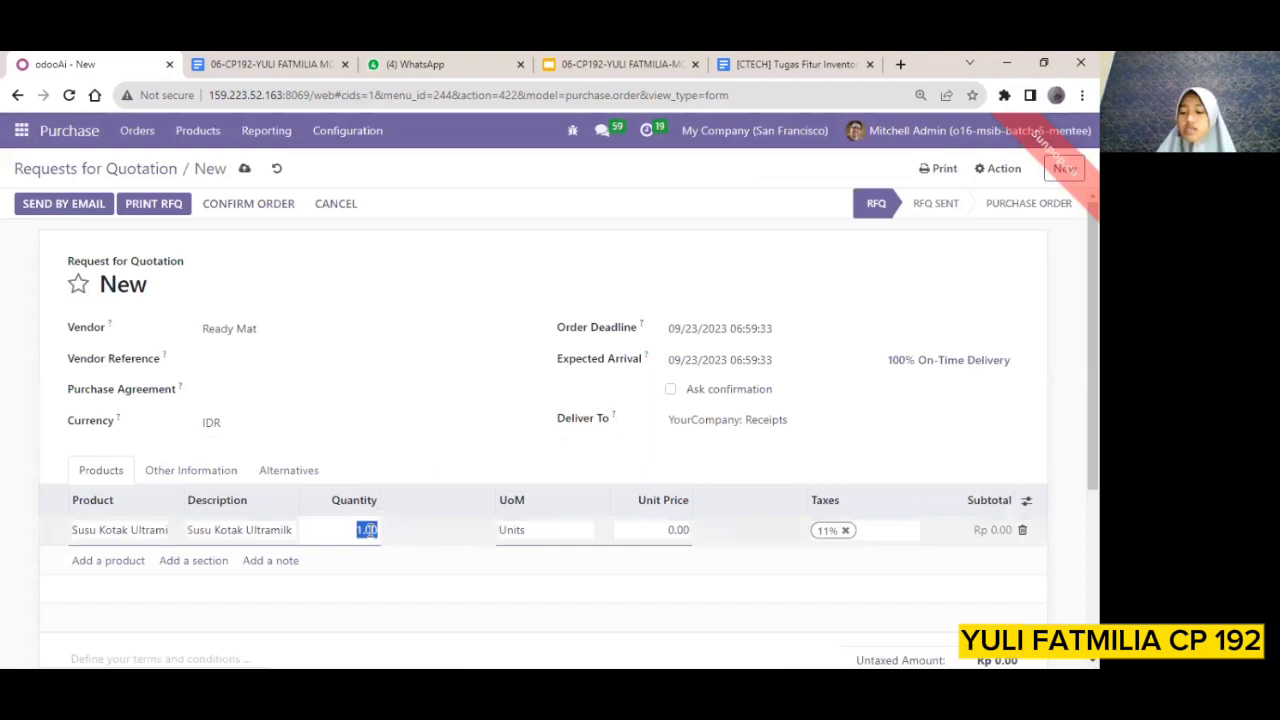
left_click(641, 531)
type("5")
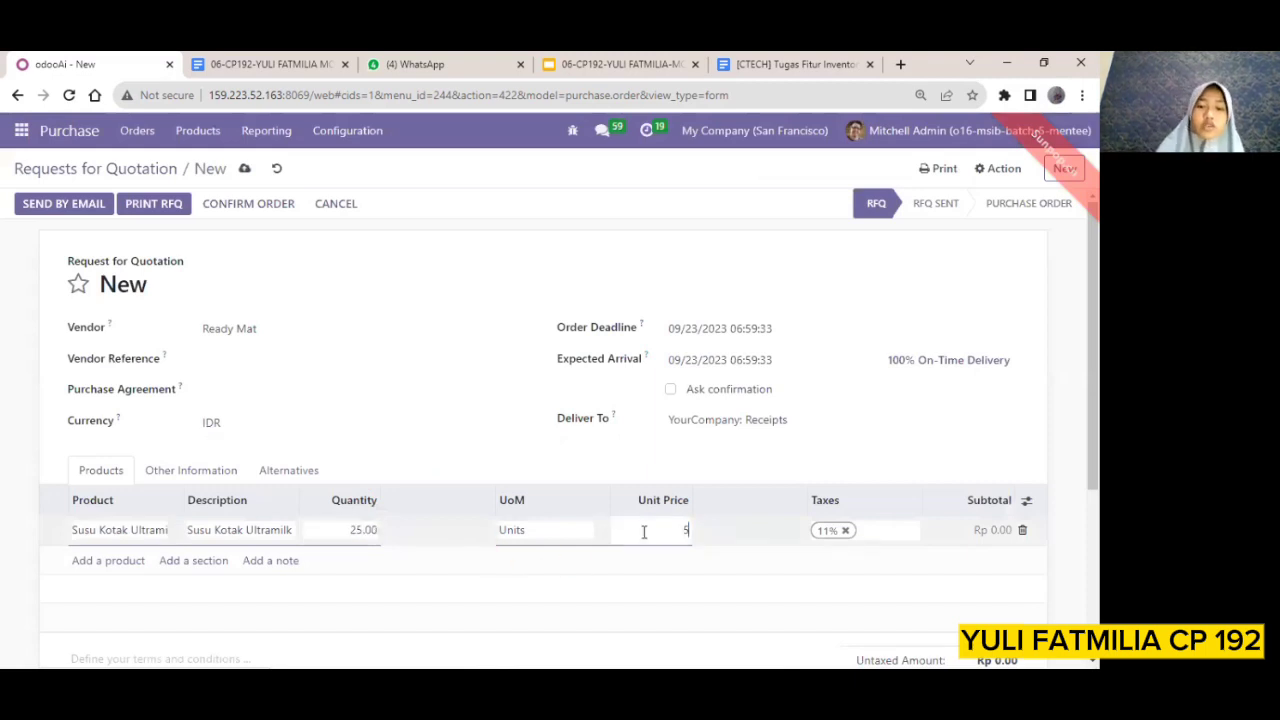
type(",000")
key("Return")
Confirm the Ready Mat order and open its receipt
scroll(769, 540, "down", 3)
scroll(915, 446, "up", 3)
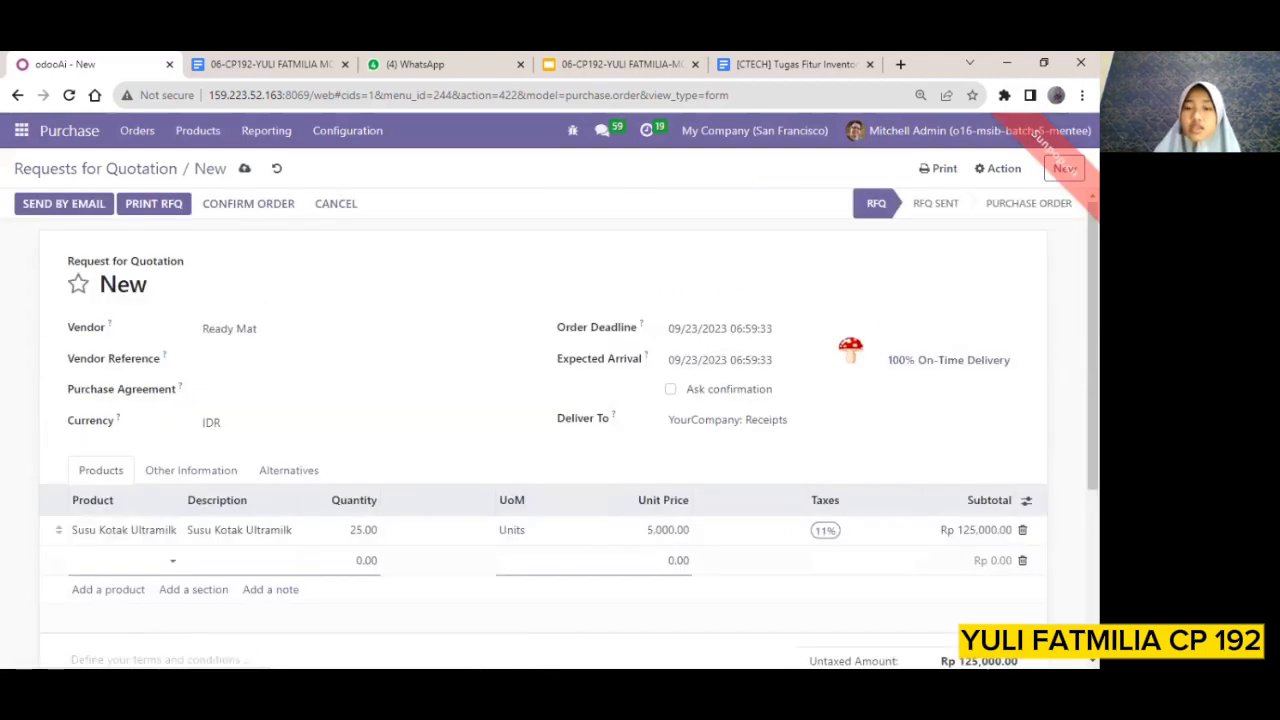
left_click(272, 210)
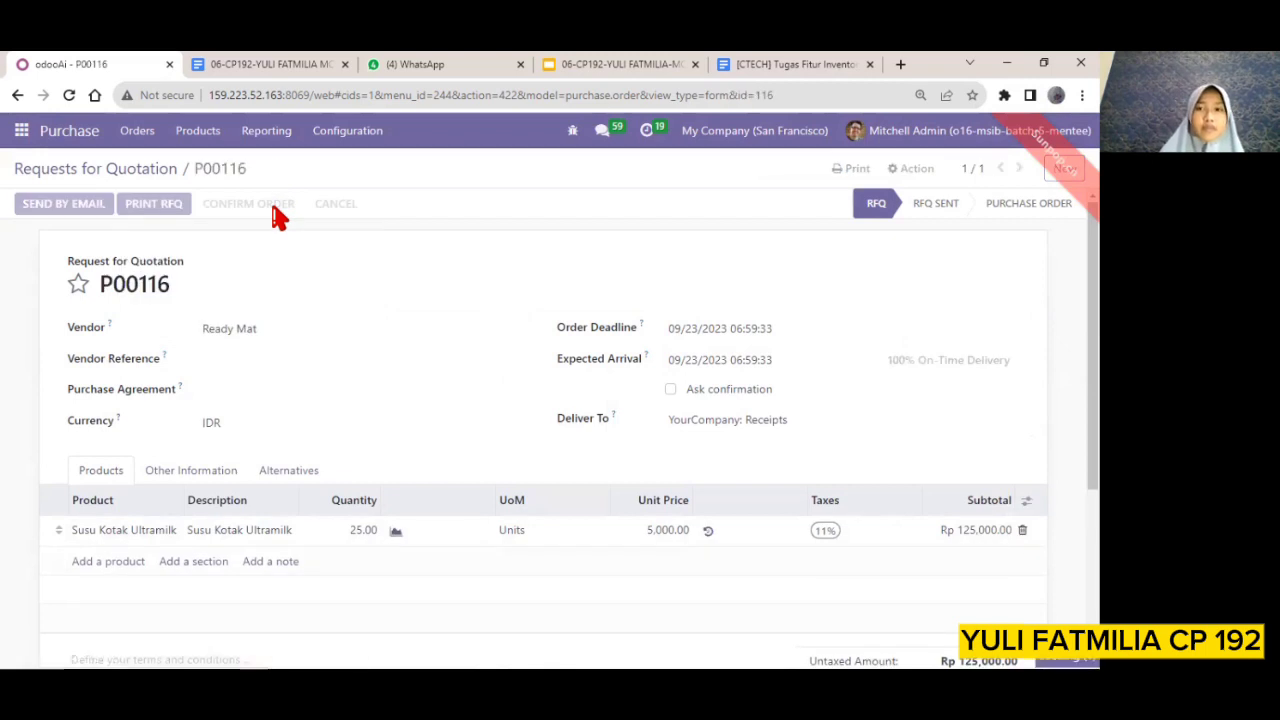
left_click(967, 258)
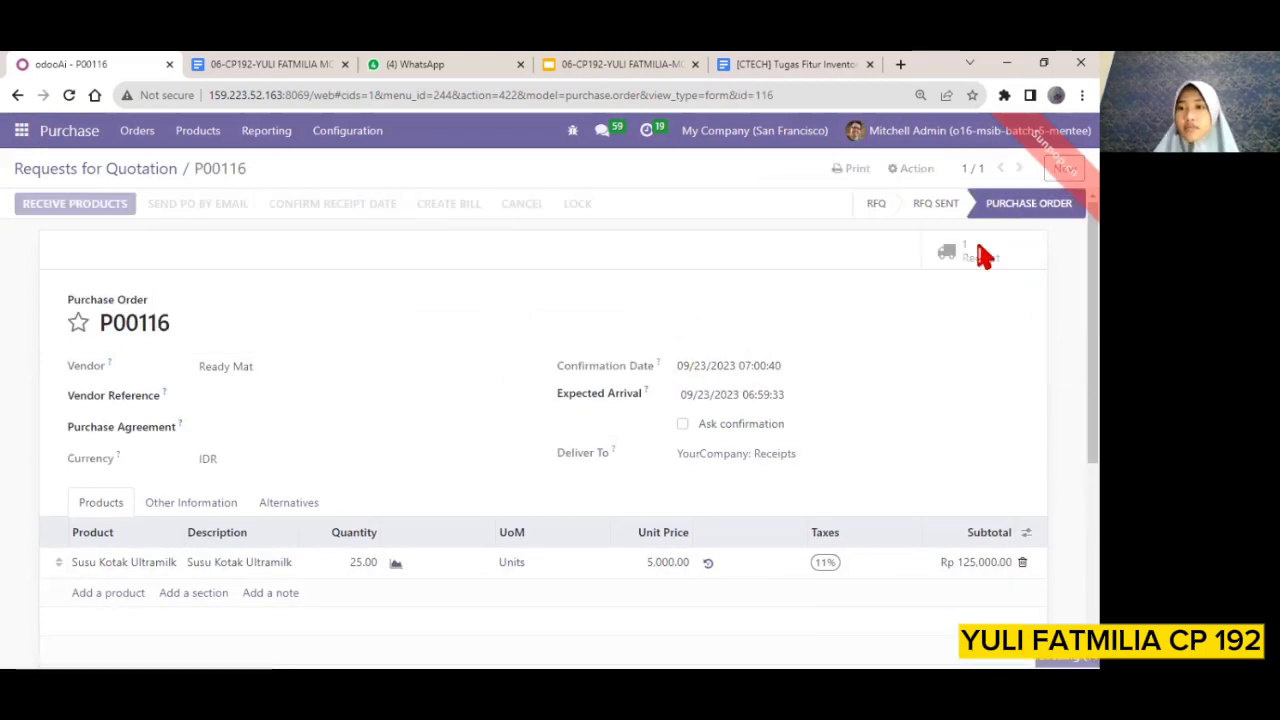
Assign lot LOTS03 with 25 units done in the detailed operations of Susu Kotak Ultramilk, and validate the receipt
scroll(726, 433, "down", 1)
scroll(850, 431, "down", 1)
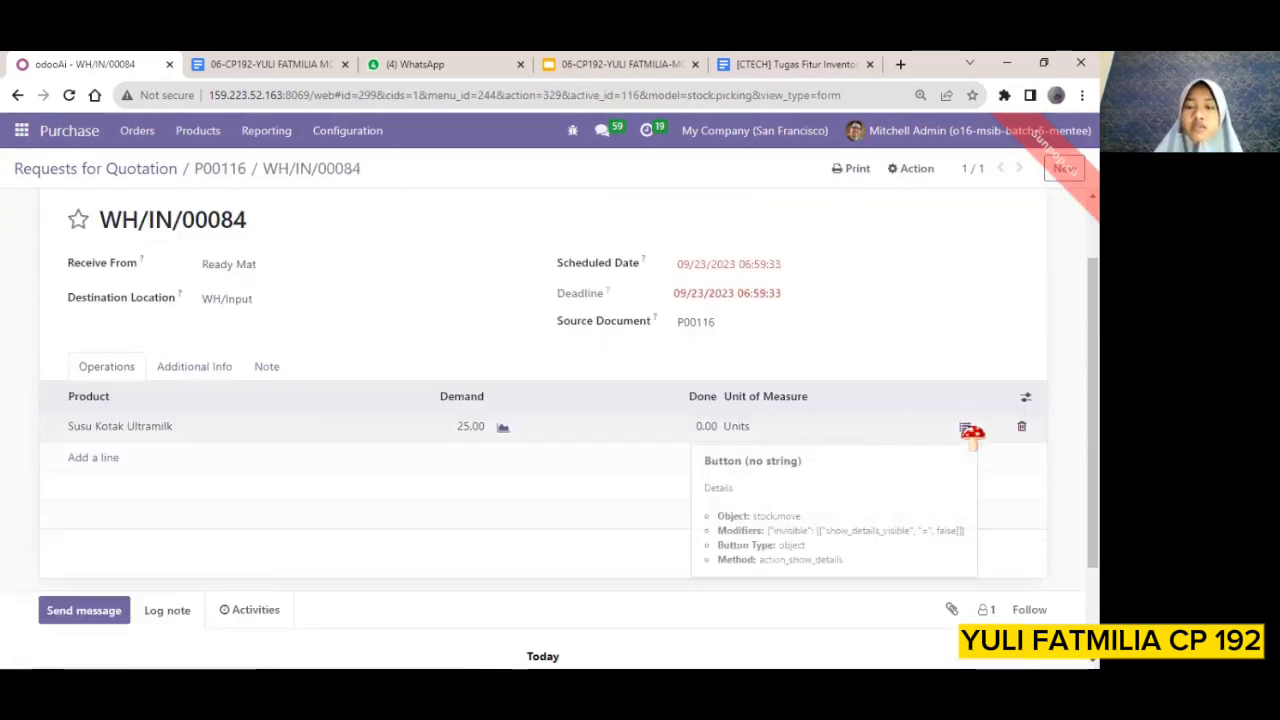
left_click(967, 427)
left_click(151, 335)
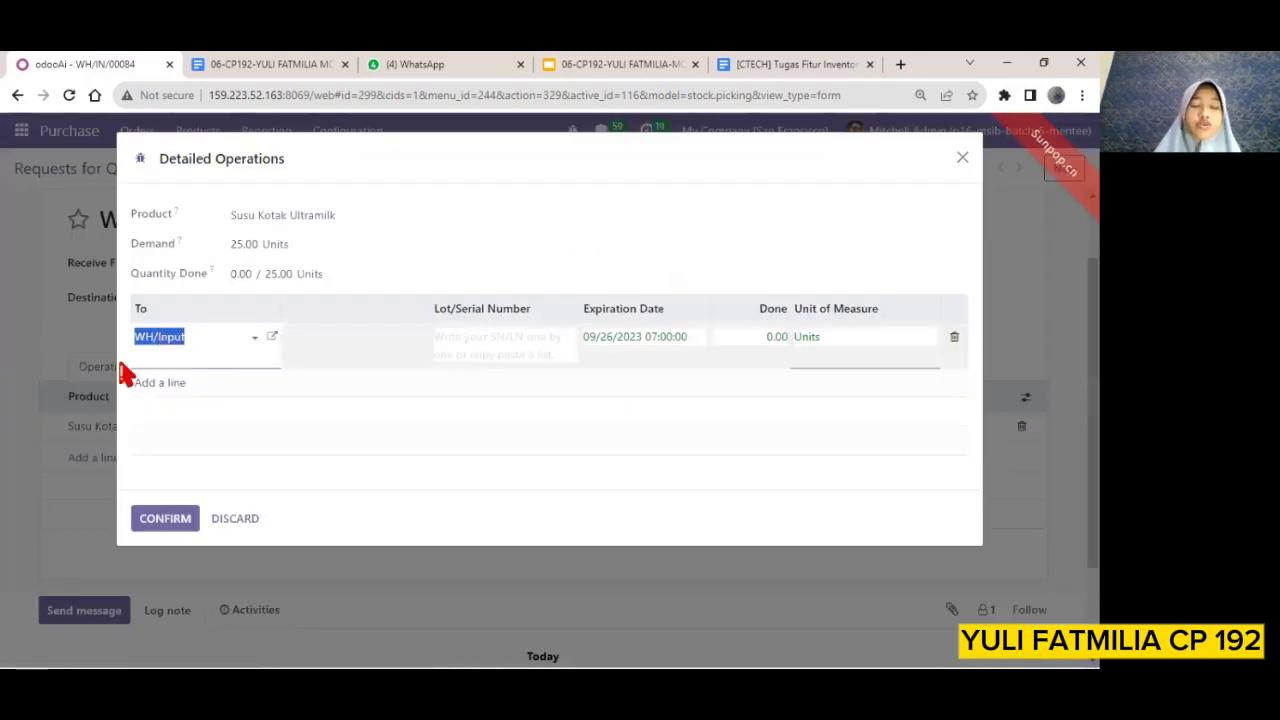
left_click(471, 358)
type("LOTS03")
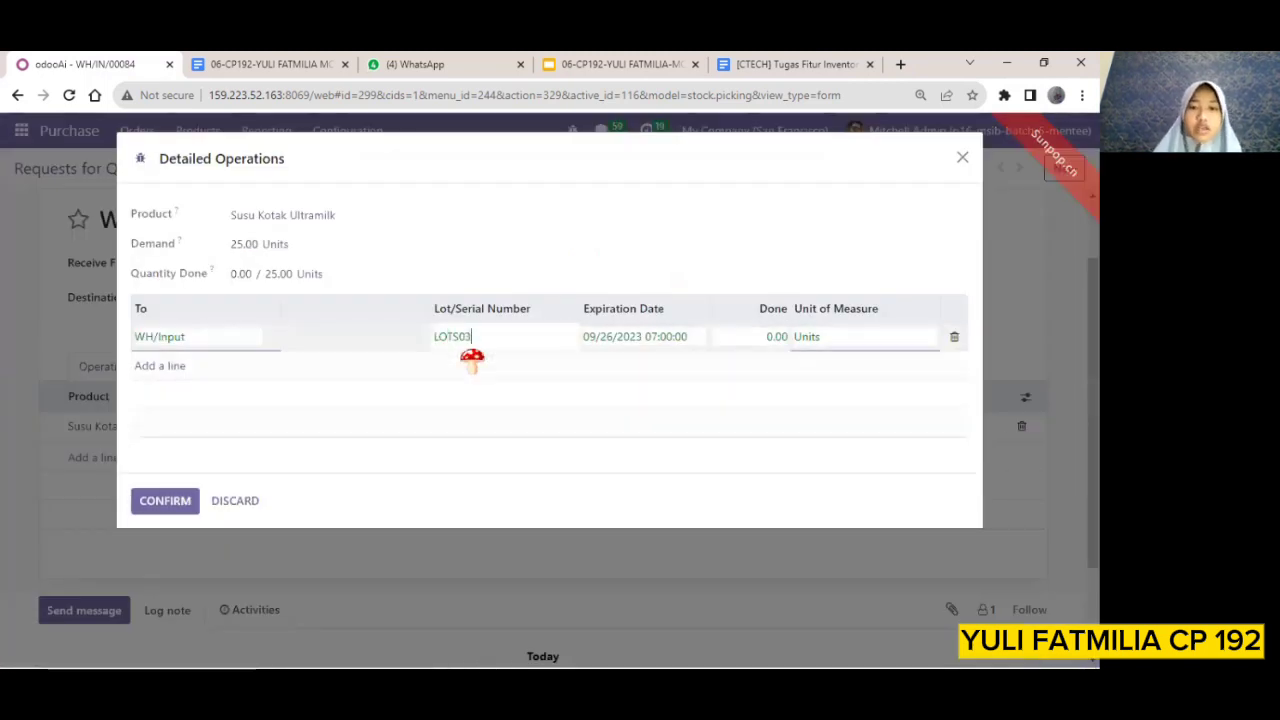
left_click(779, 340)
key("BackSpace")
type("25")
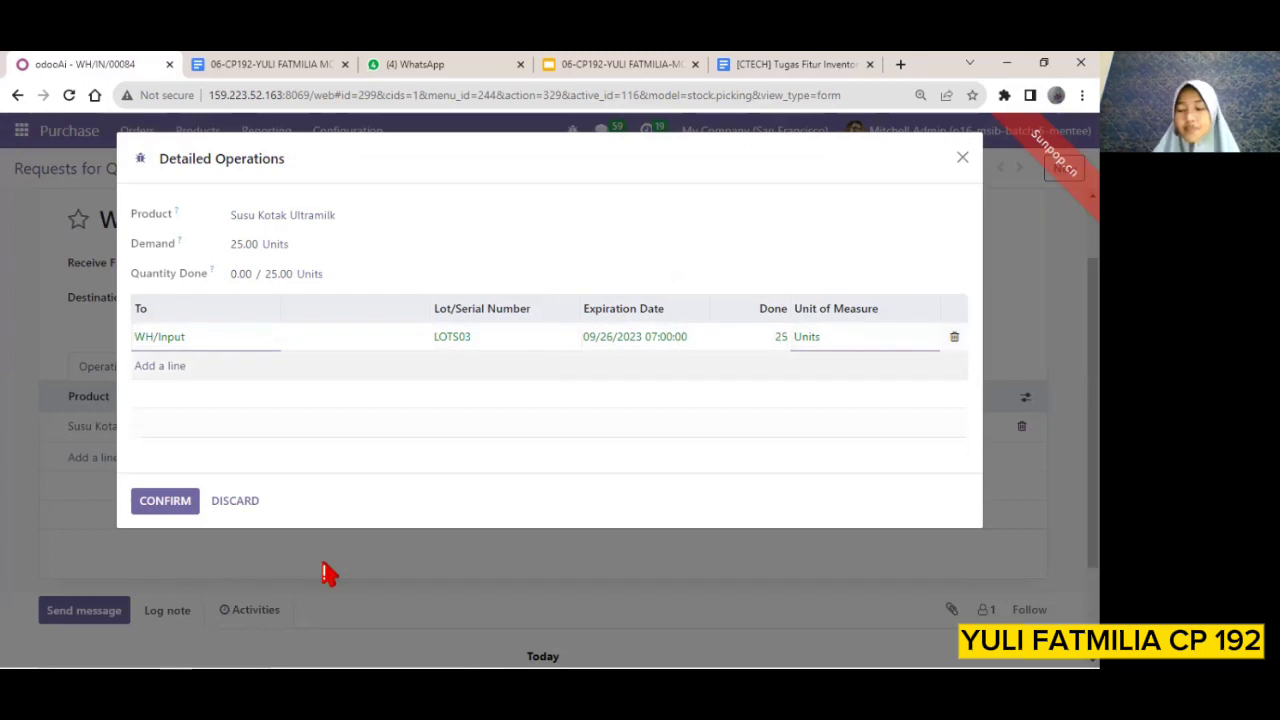
left_click(170, 508)
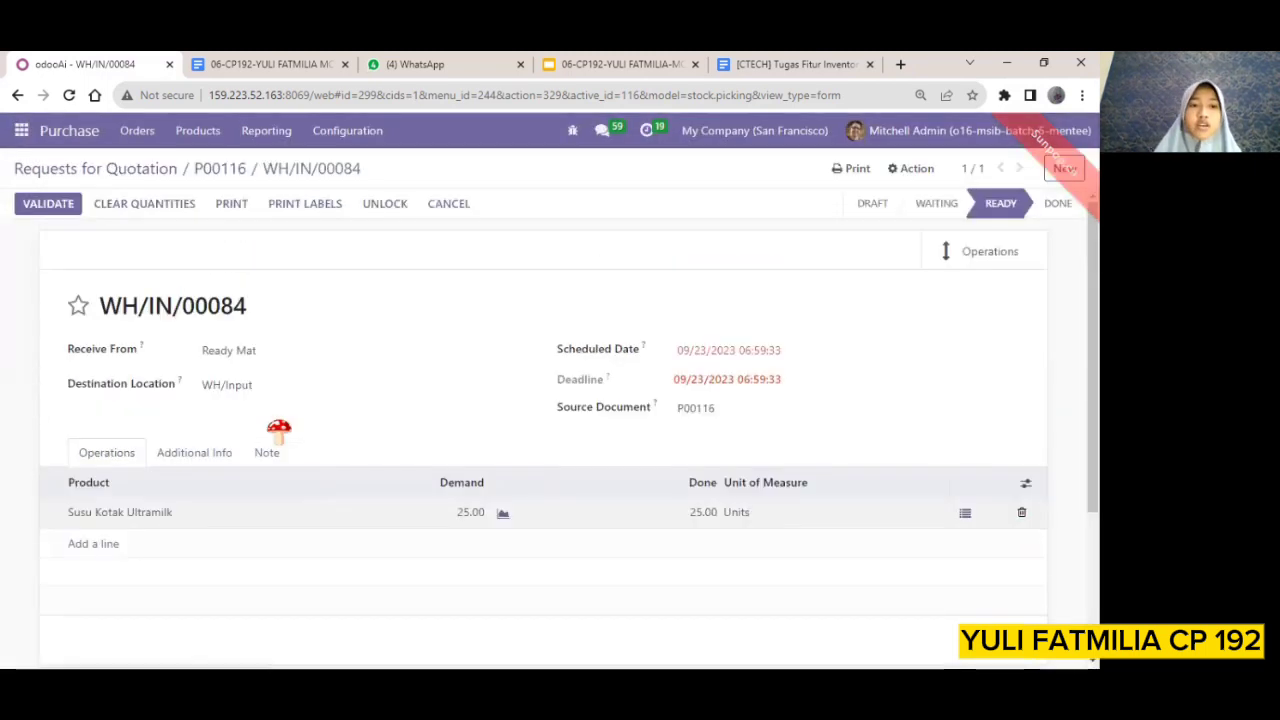
left_click(62, 212)
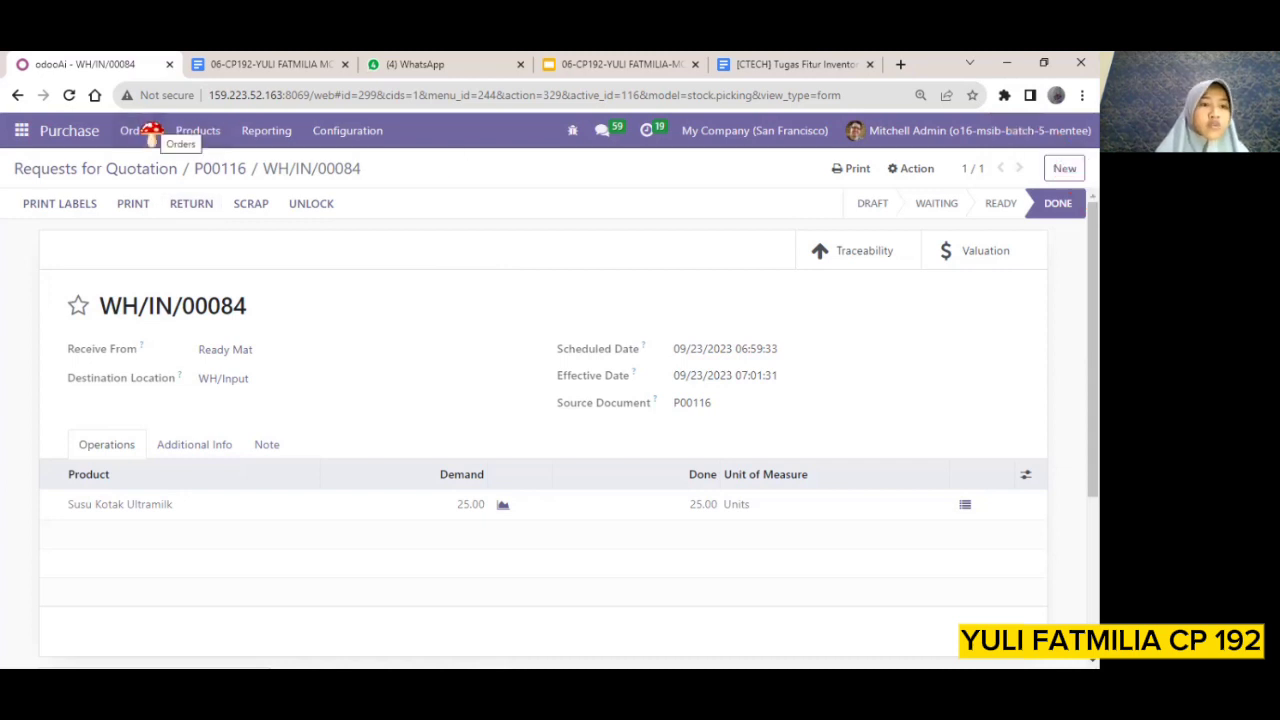
Switch to the Inventory app, open the lots/serial numbers list and expand the Susu Kotak Ultramilk group
left_click(22, 132)
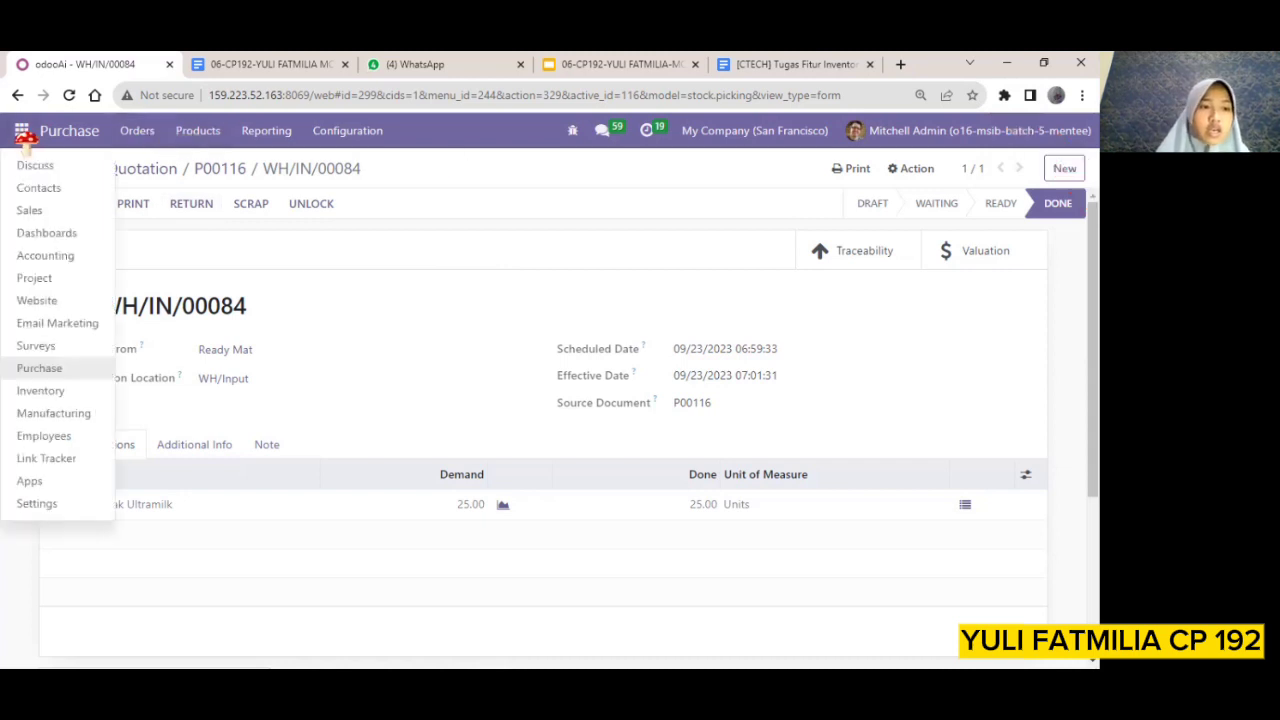
left_click(61, 394)
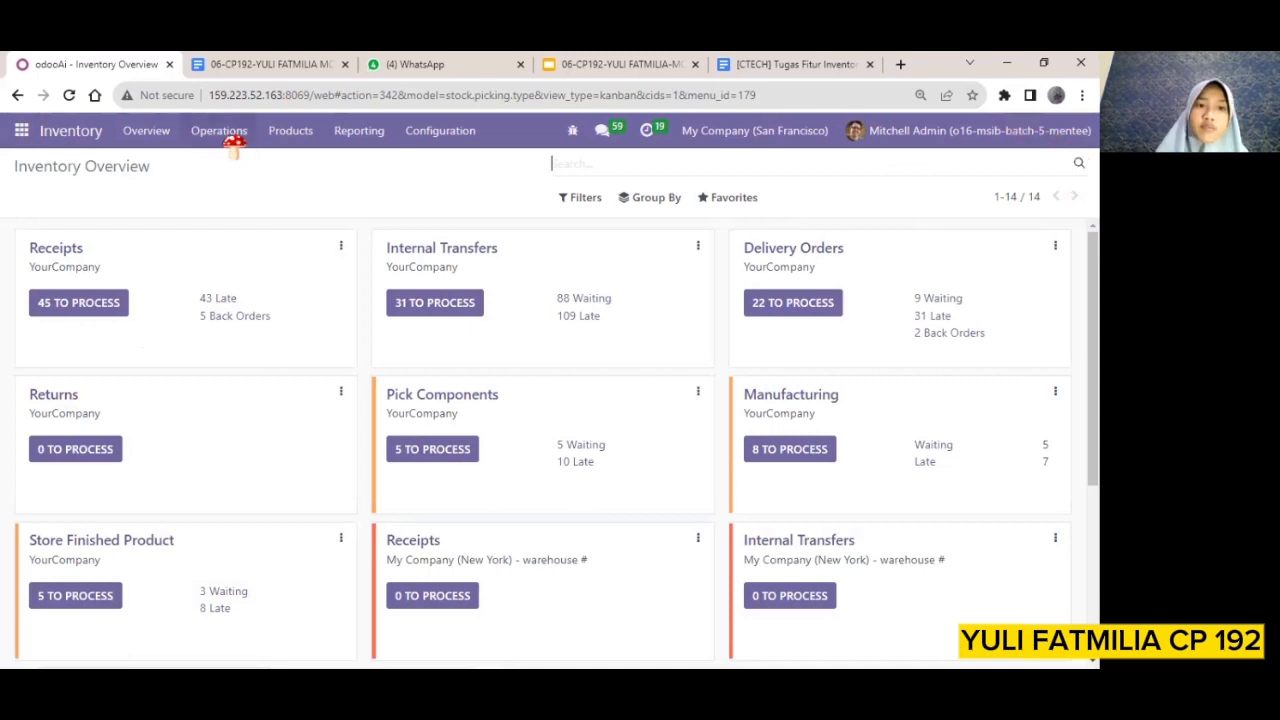
left_click(291, 138)
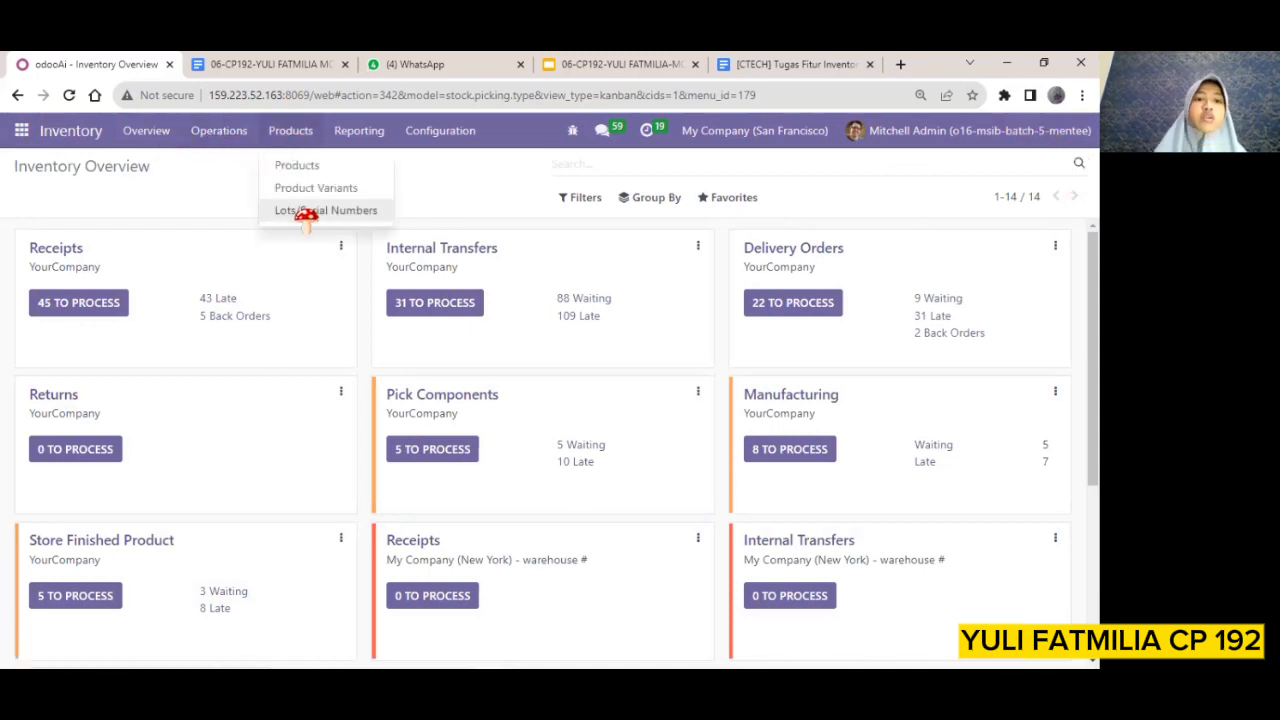
left_click(305, 212)
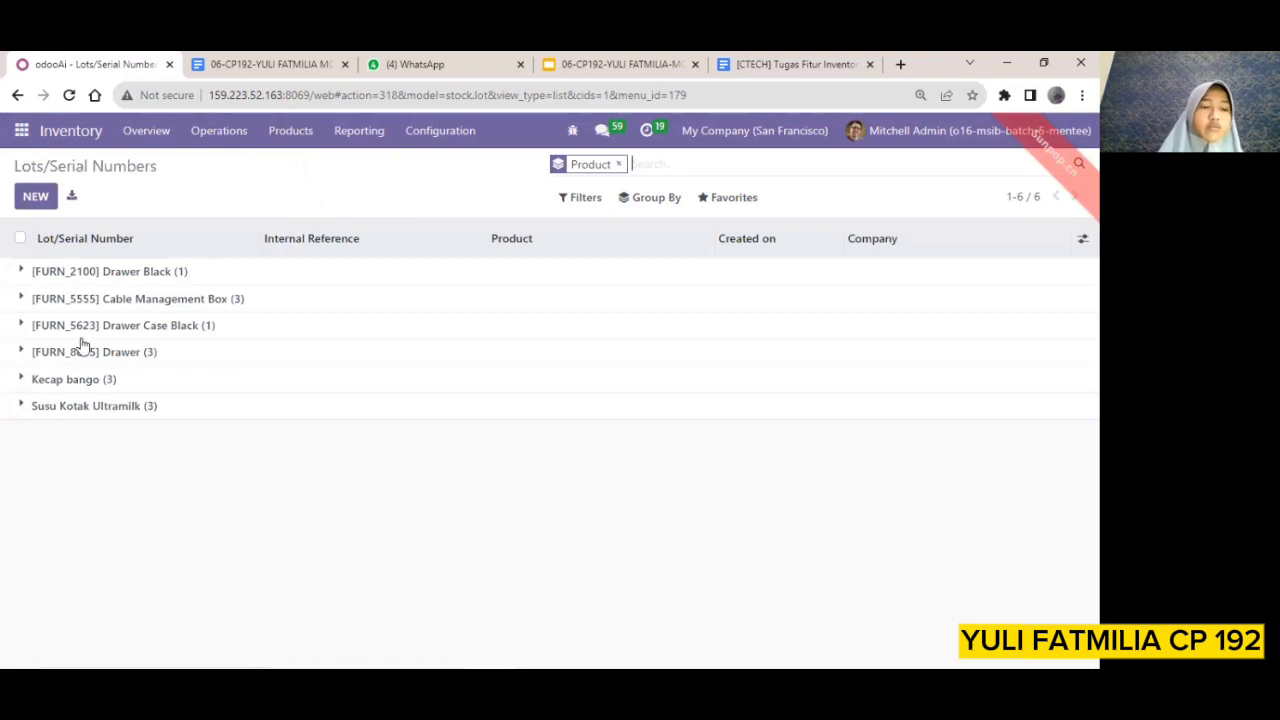
left_click(18, 406)
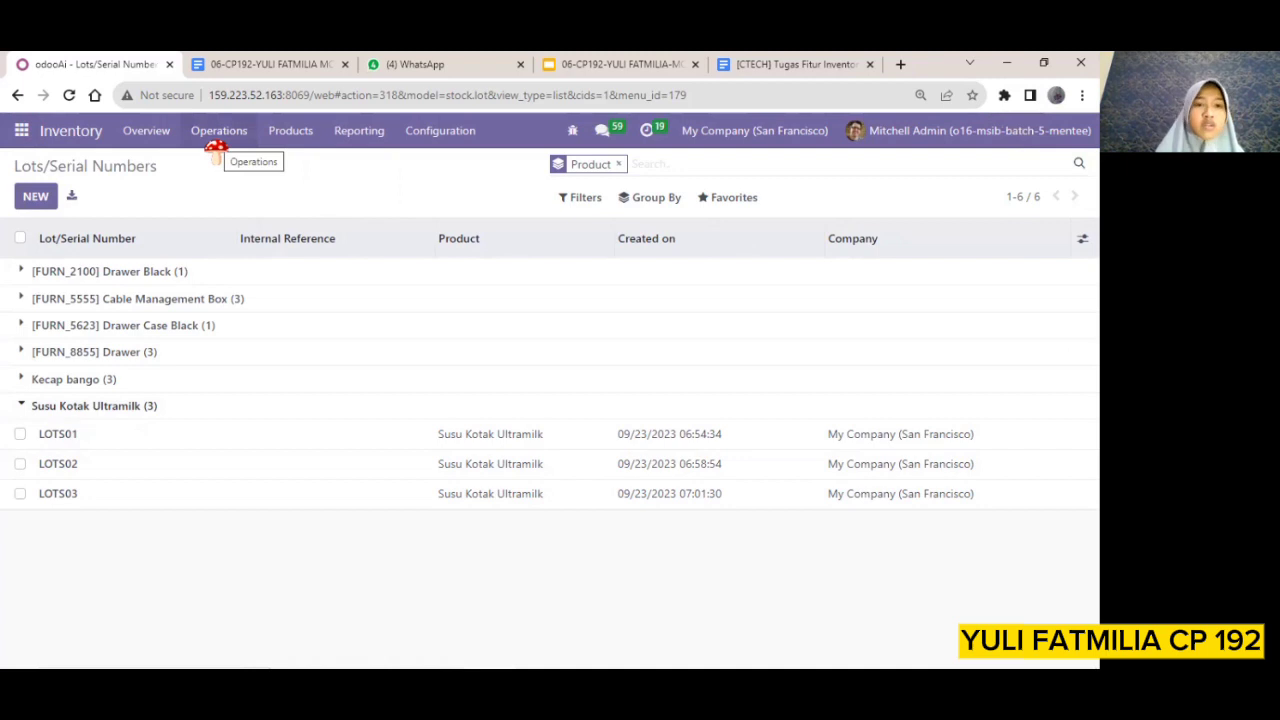
Open lot LOTS01 and set its expiration date to 09/26/2023
left_click(62, 436)
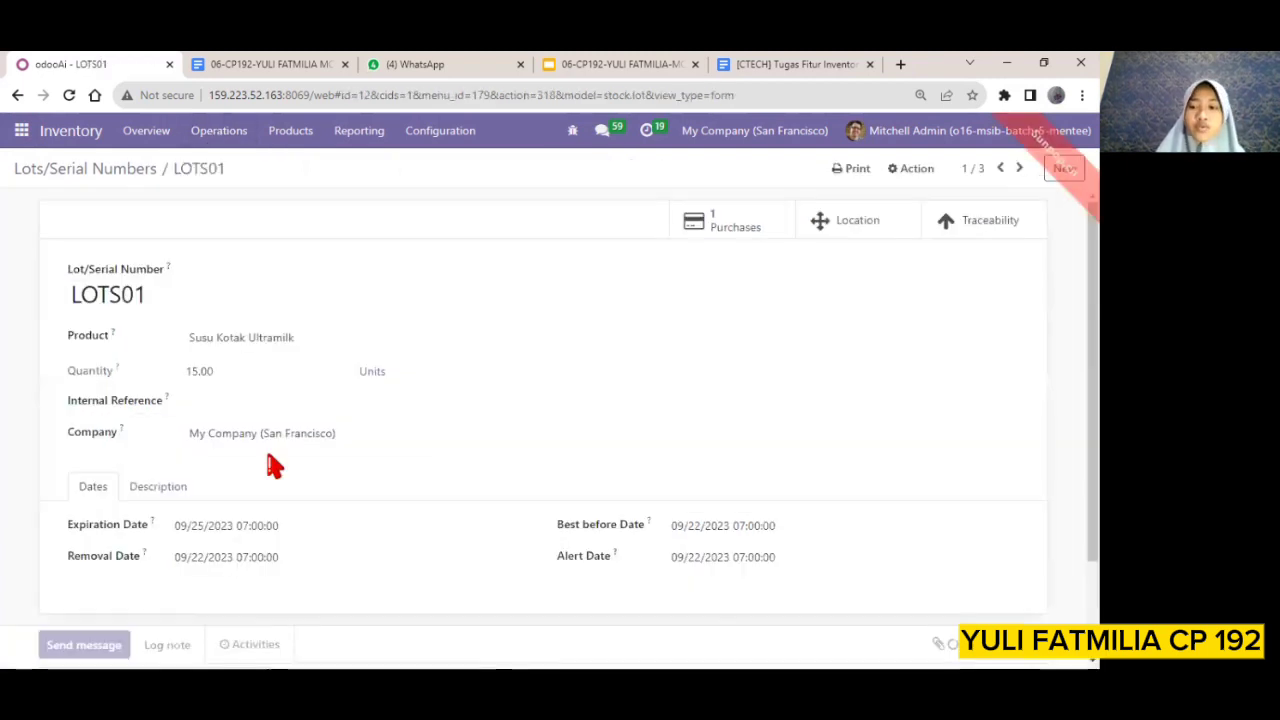
scroll(272, 465, "down", 2)
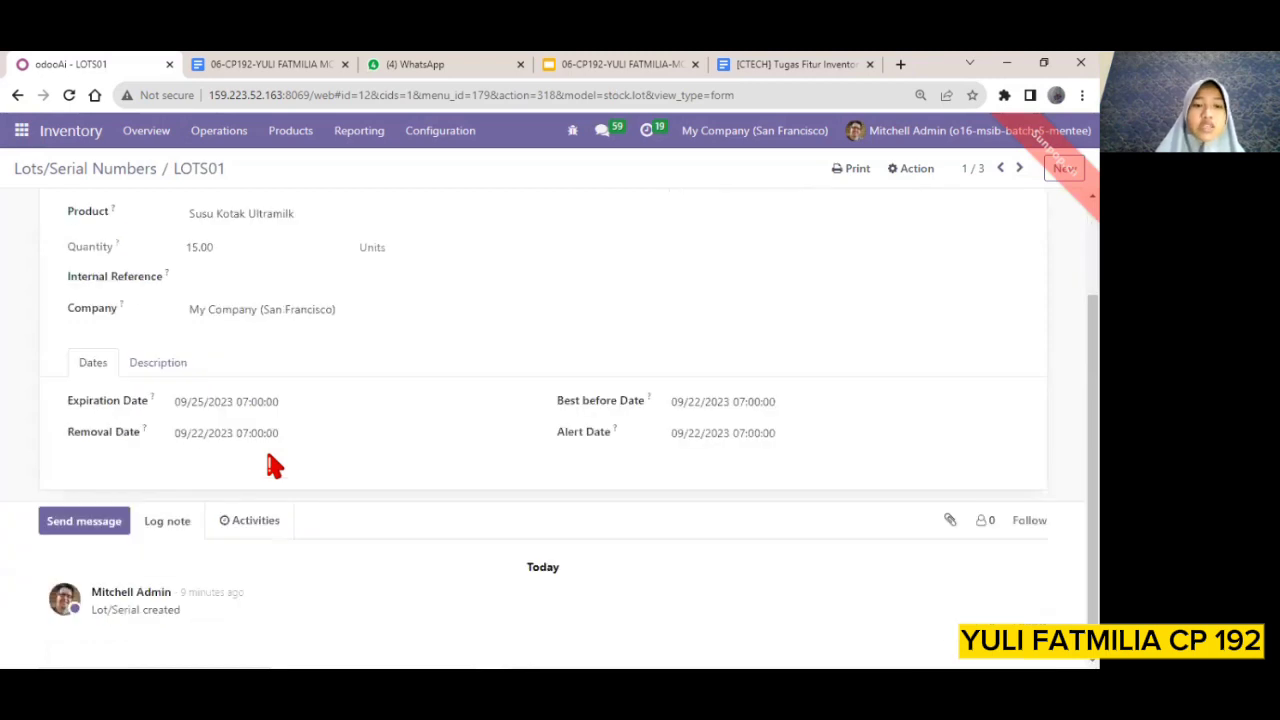
left_click(215, 404)
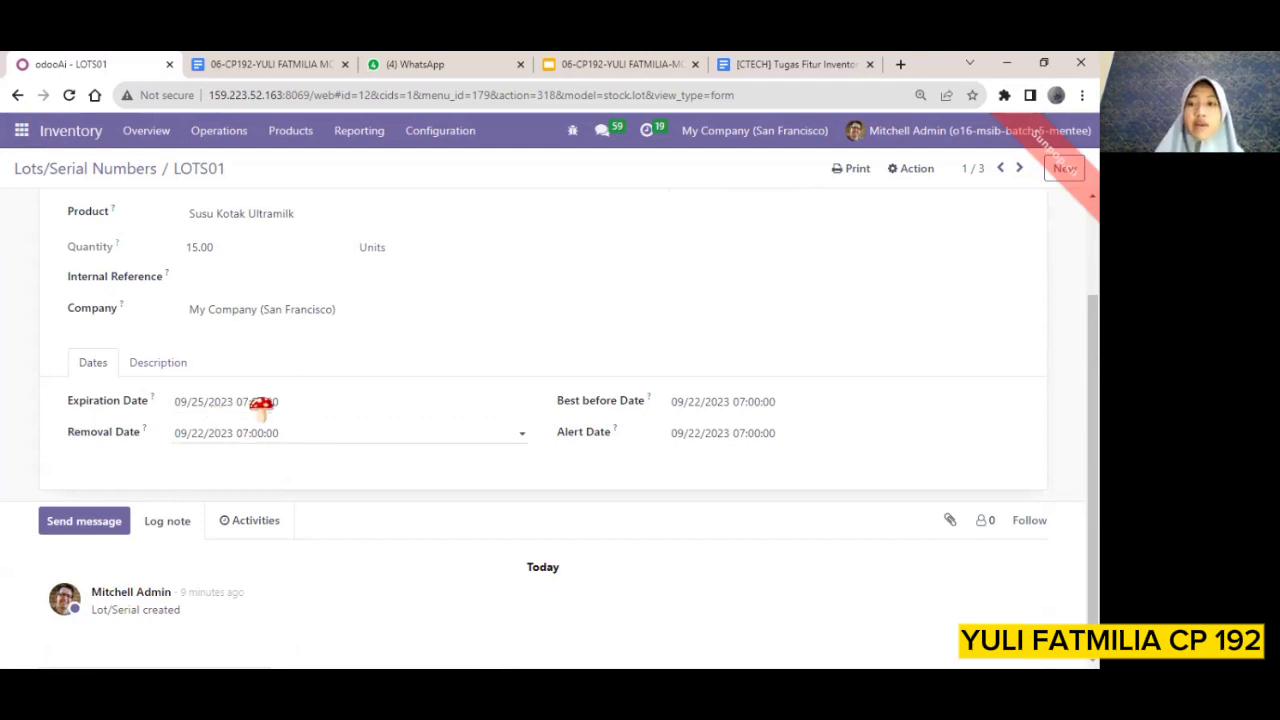
left_click(270, 405)
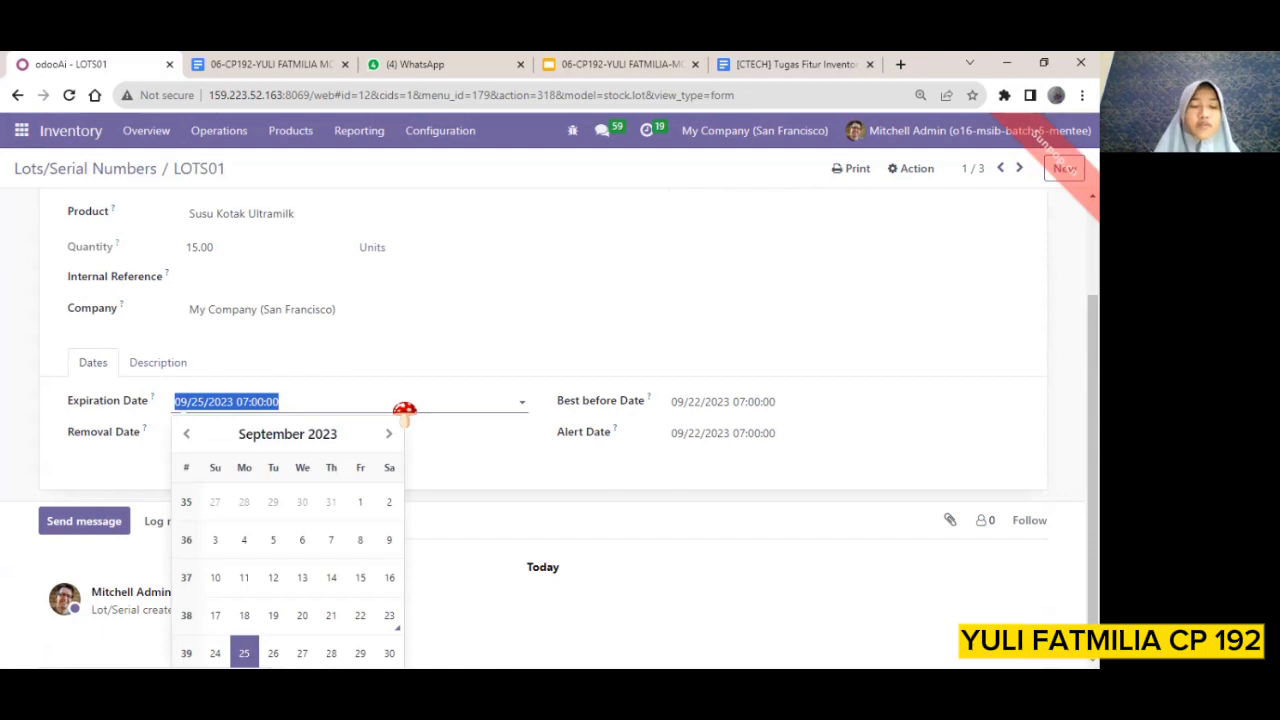
left_click(275, 652)
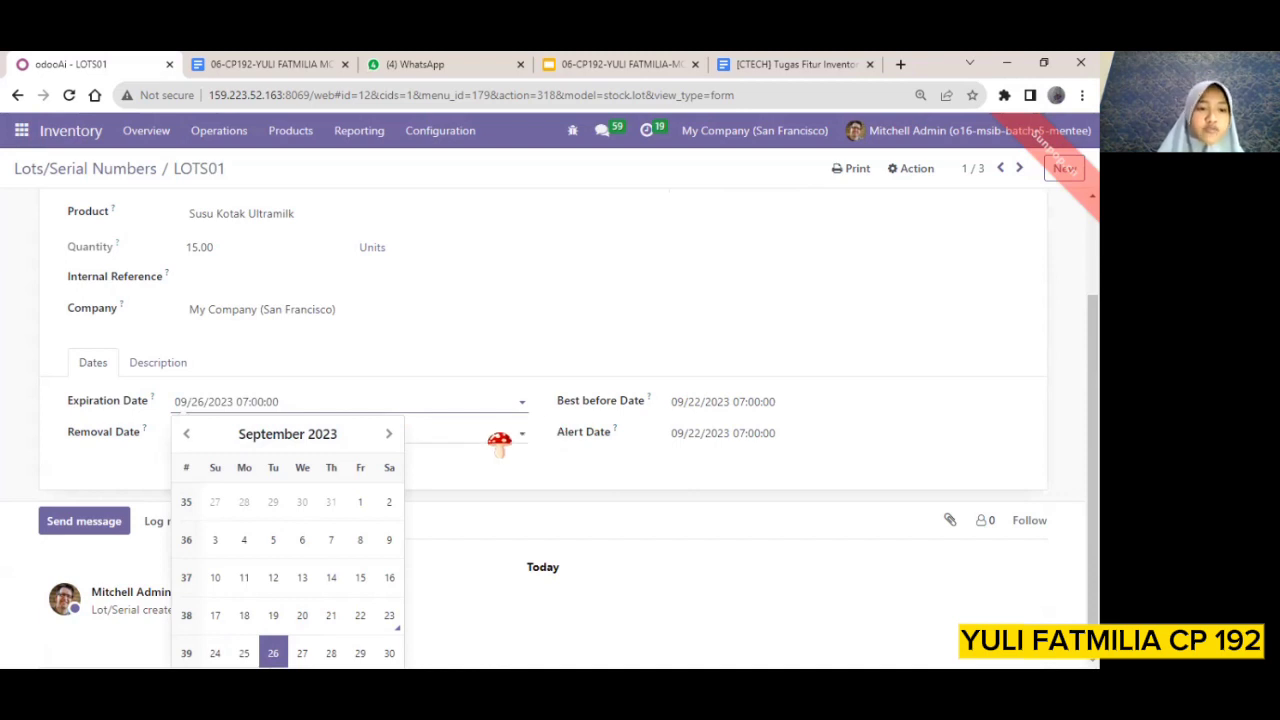
Set the removal date of LOTS01 to 09/26/2023
left_click(499, 441)
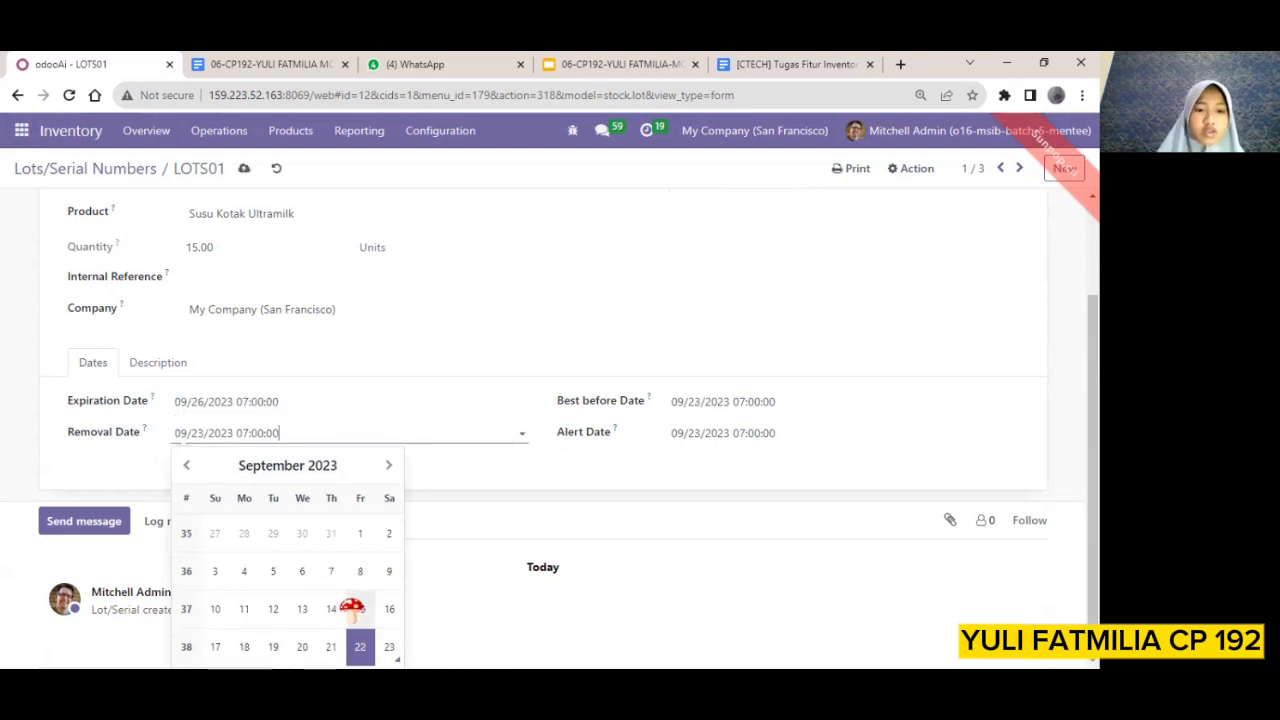
left_click(200, 437)
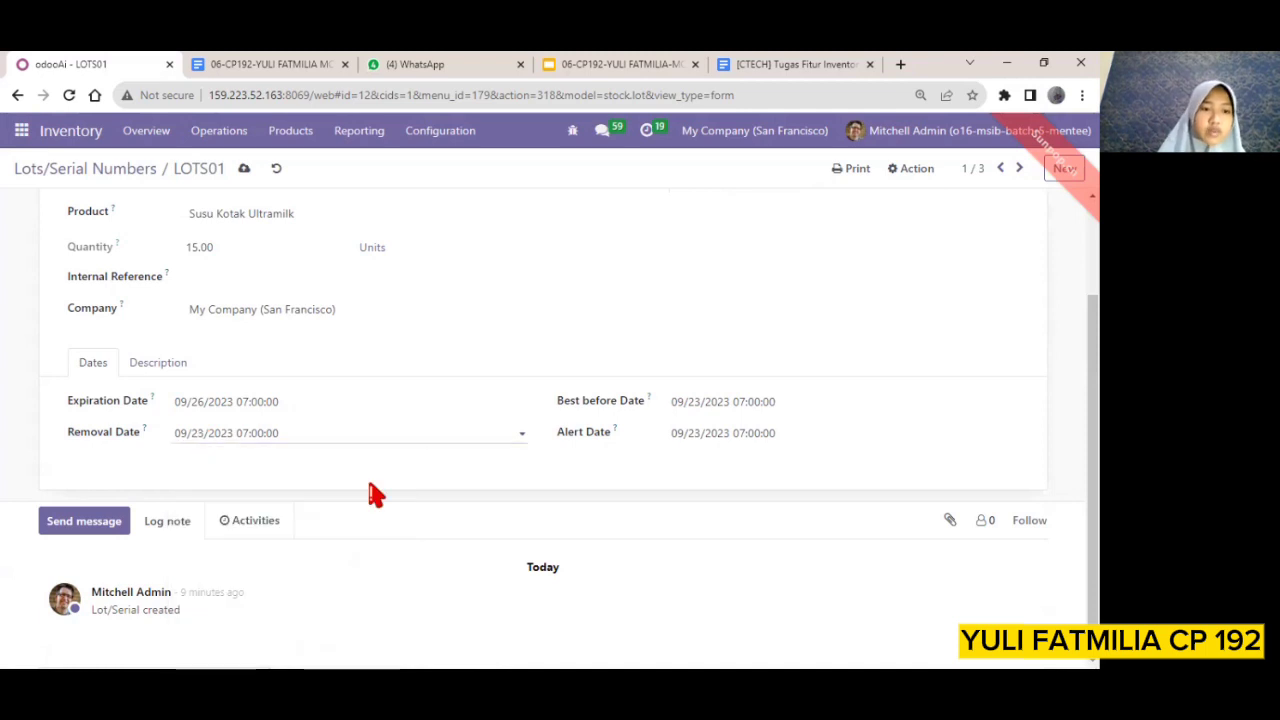
left_click(199, 438)
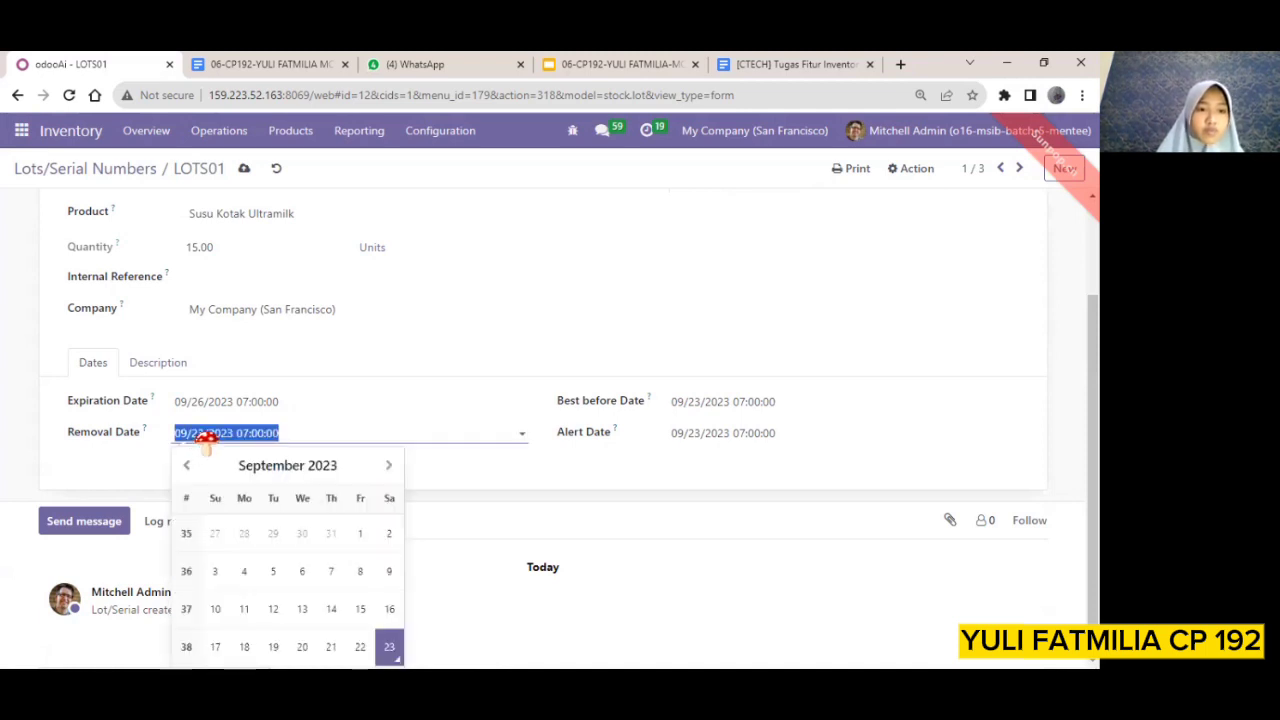
left_click(205, 440)
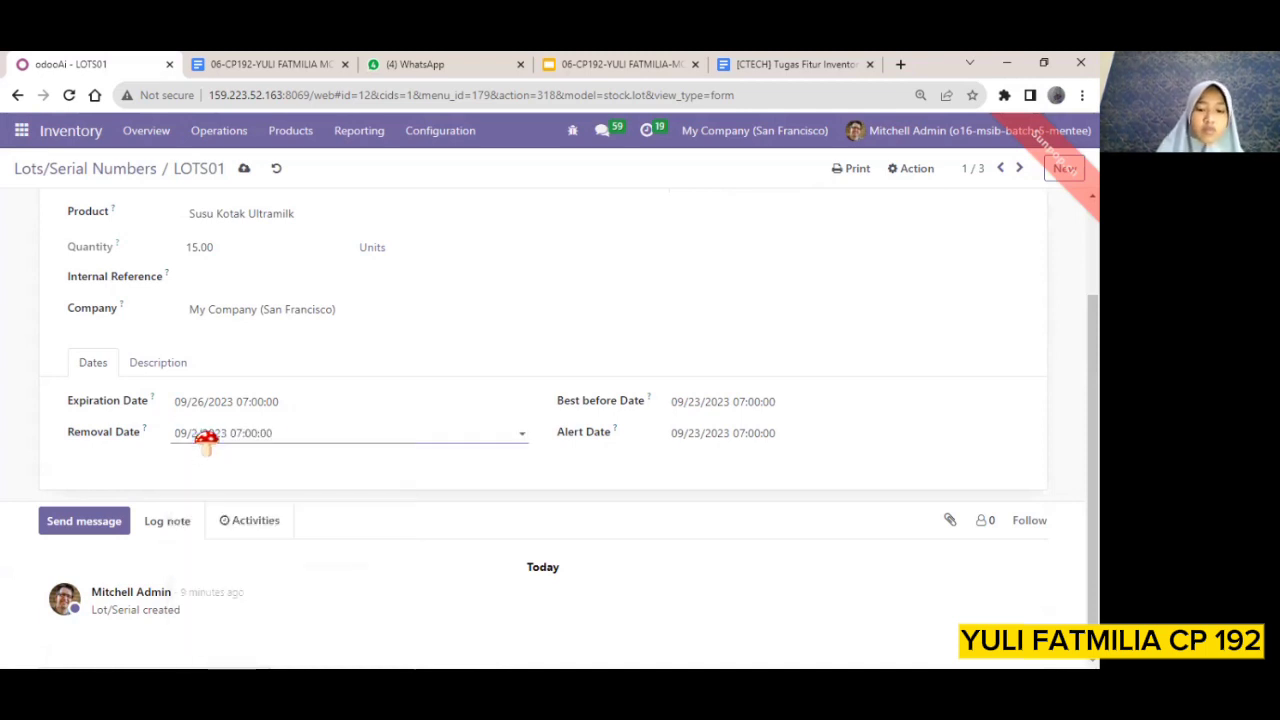
Set the best before and alert dates of LOTS01 to 09/26/2023, then save the lot and return to the lots list
left_click(831, 402)
left_click(831, 402)
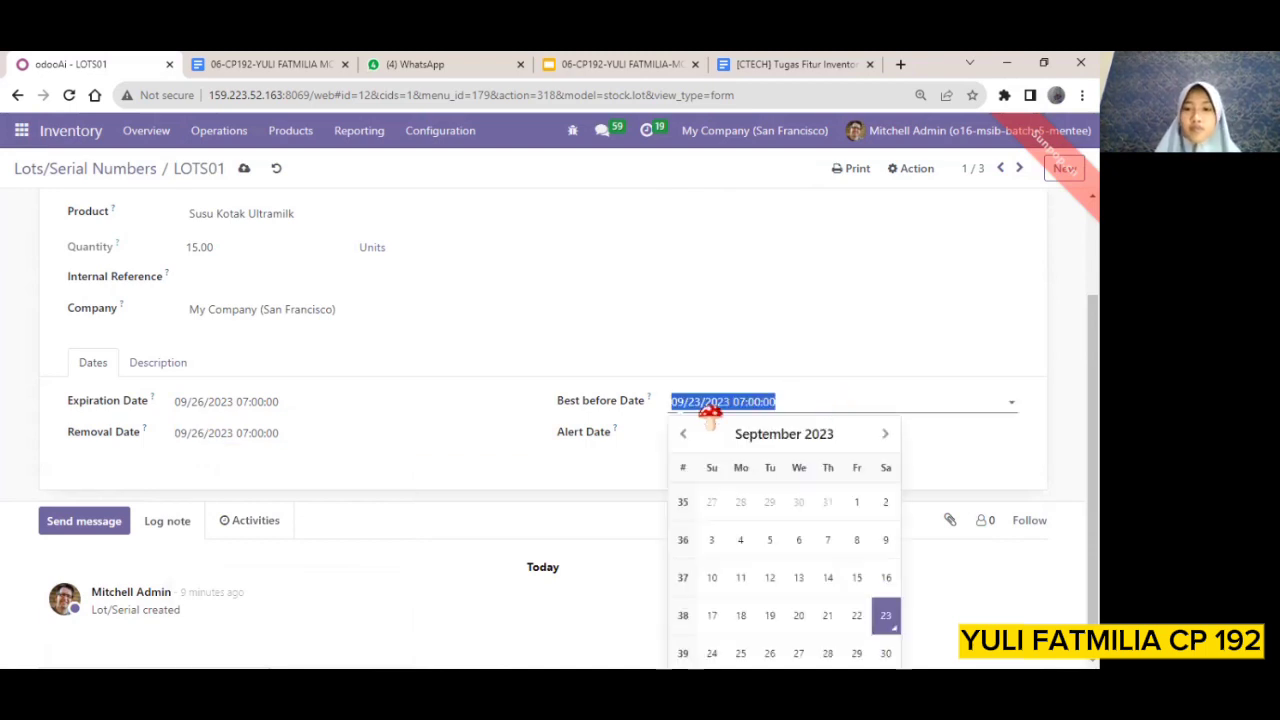
left_click(700, 402)
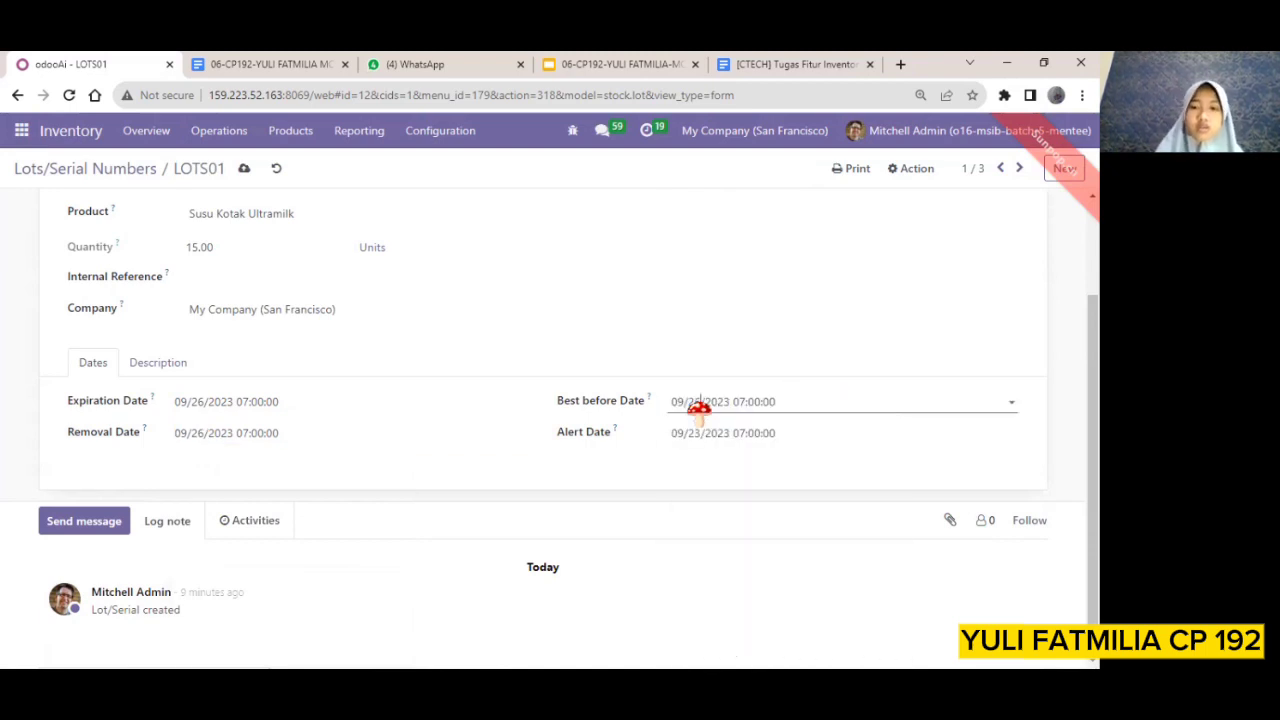
left_click(716, 440)
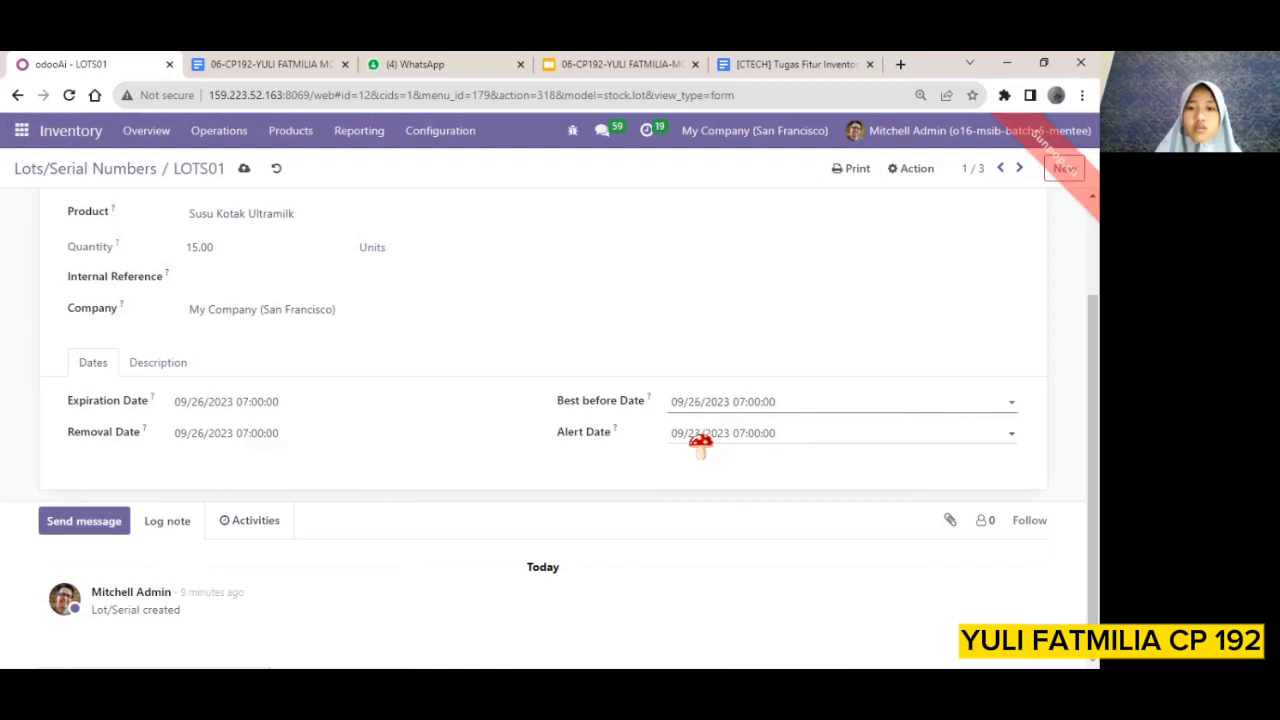
left_click(700, 440)
left_click(700, 440)
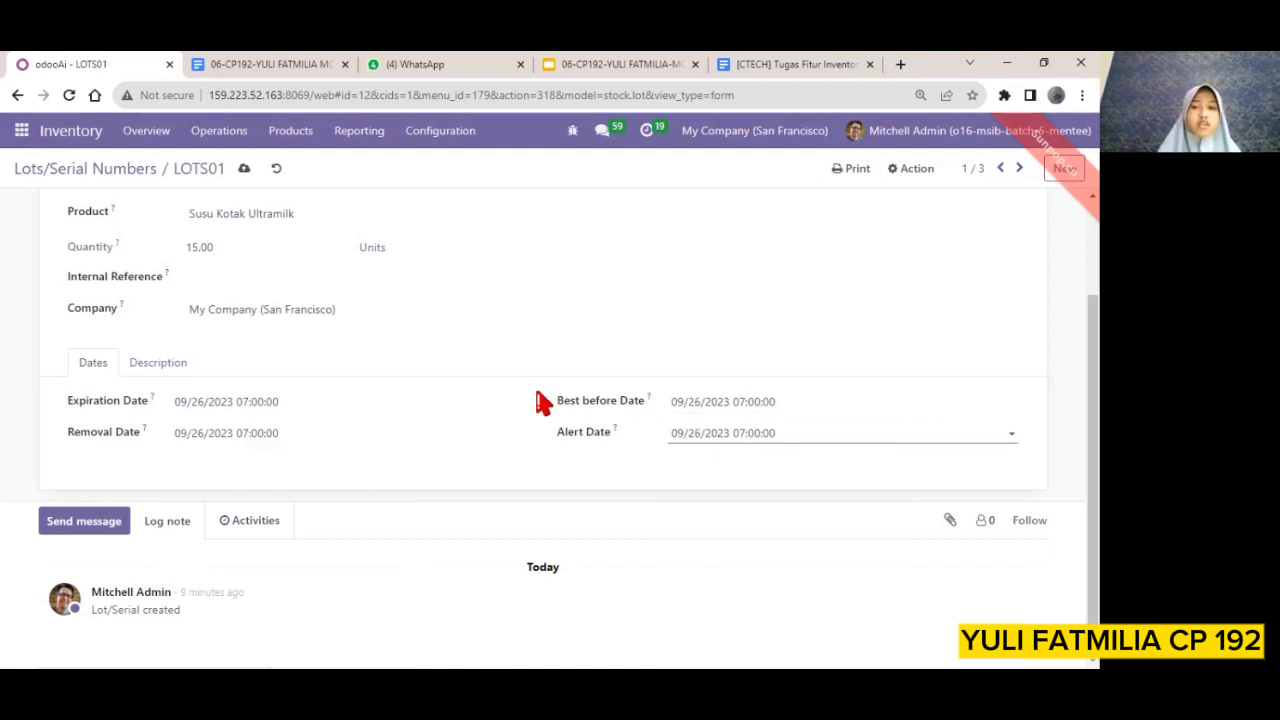
left_click(243, 175)
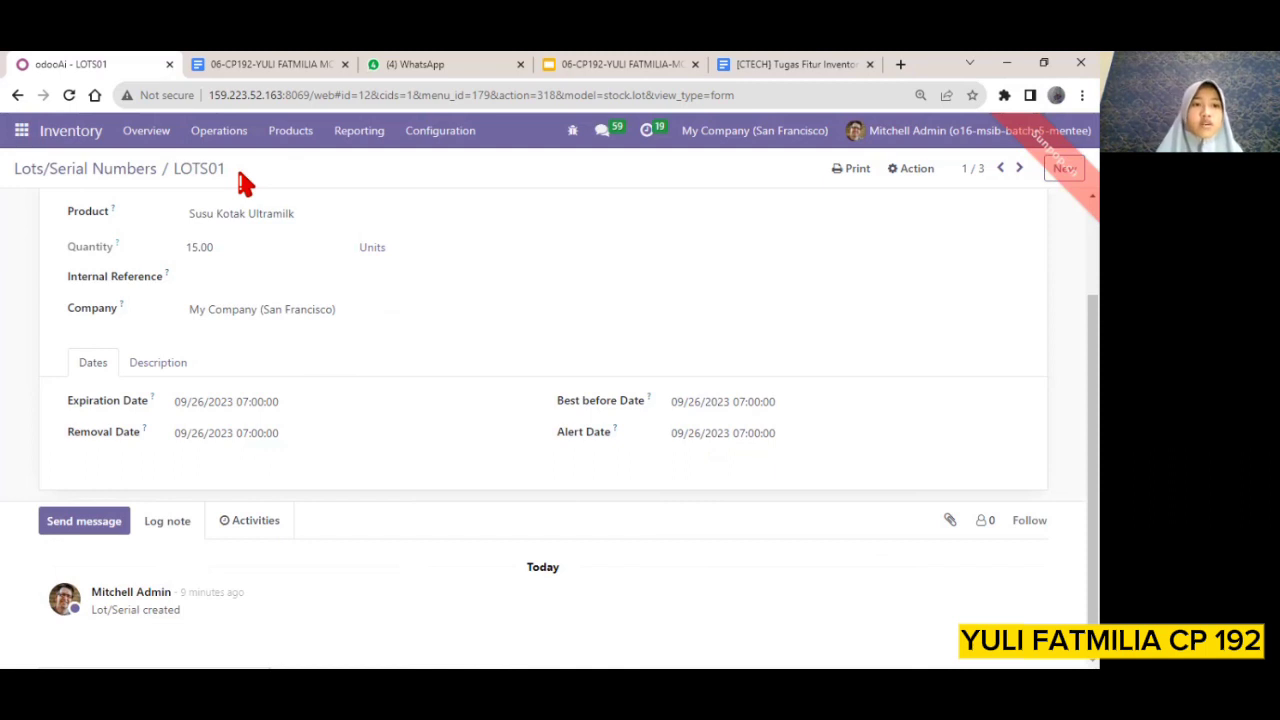
left_click(101, 174)
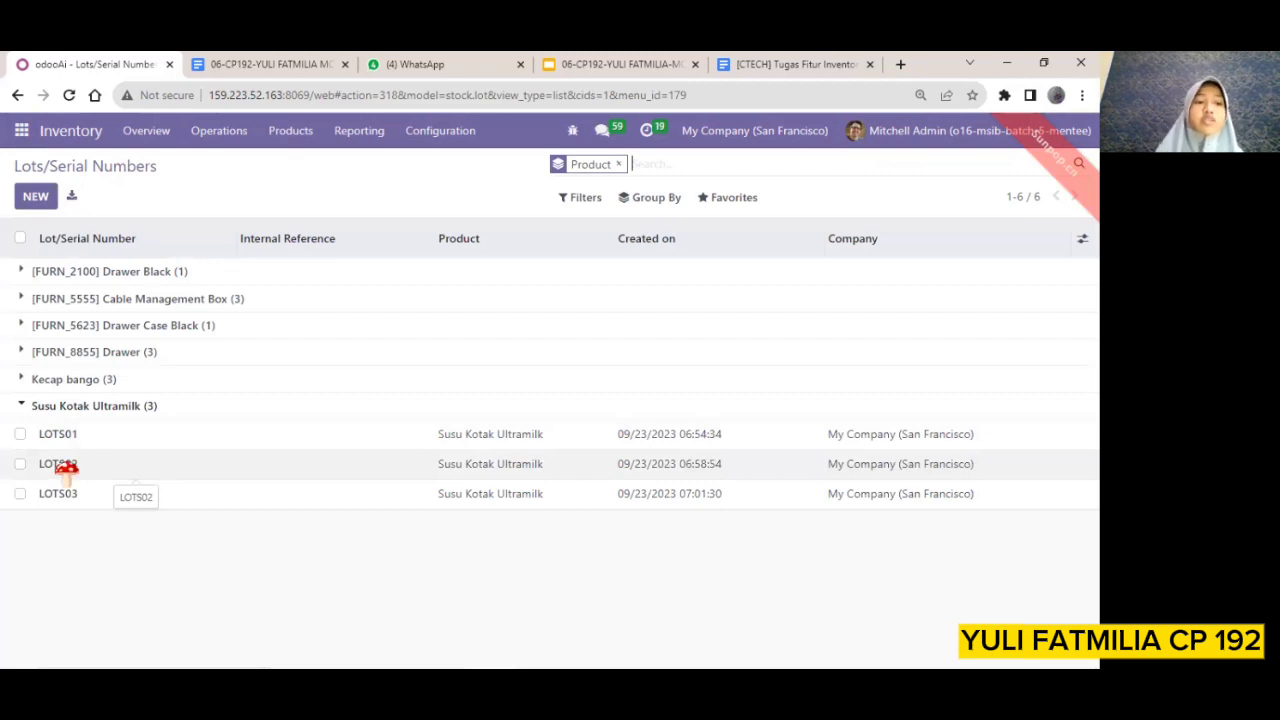
Open lot LOTS02 and set its expiration and removal dates to 09/28/2023
left_click(66, 468)
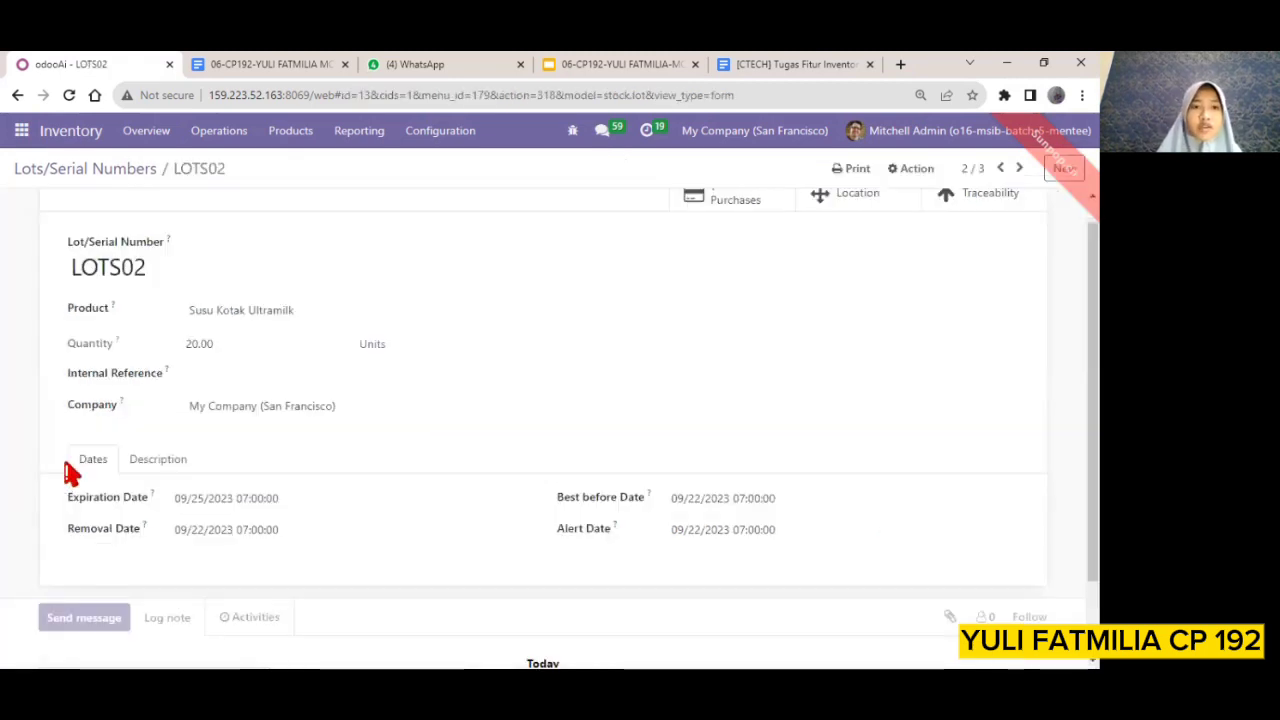
left_click(210, 500)
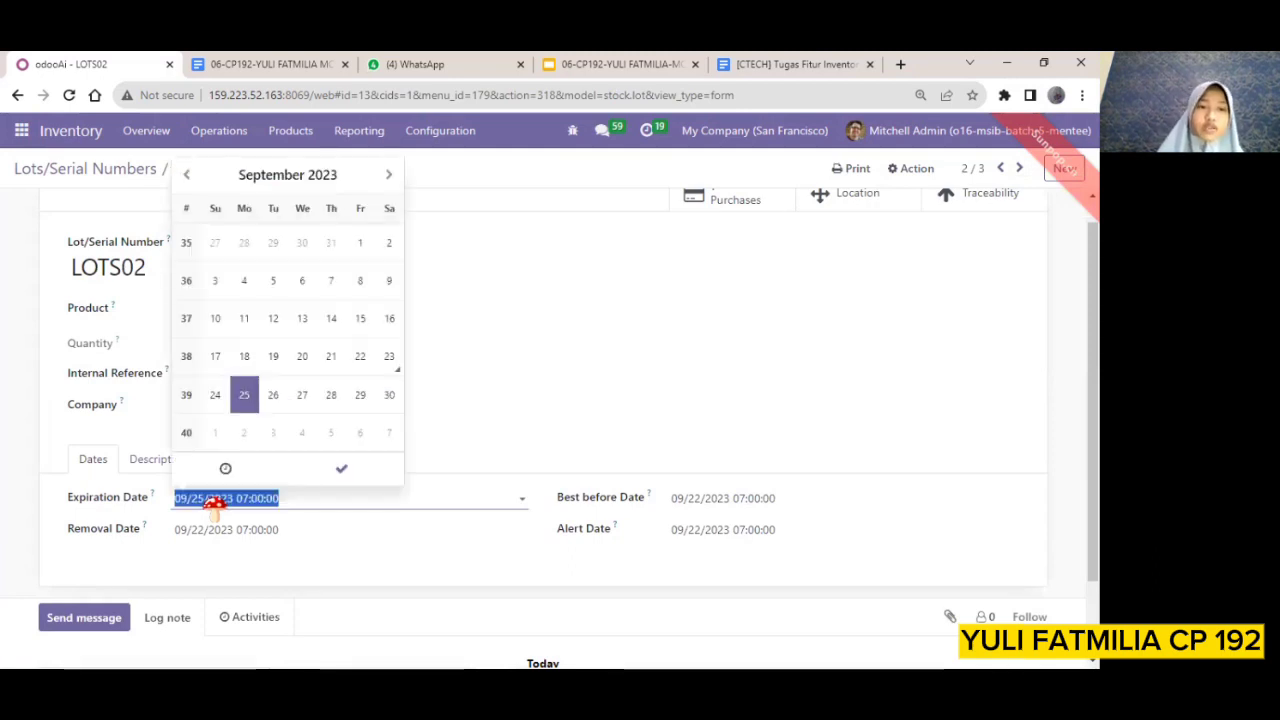
left_click(331, 395)
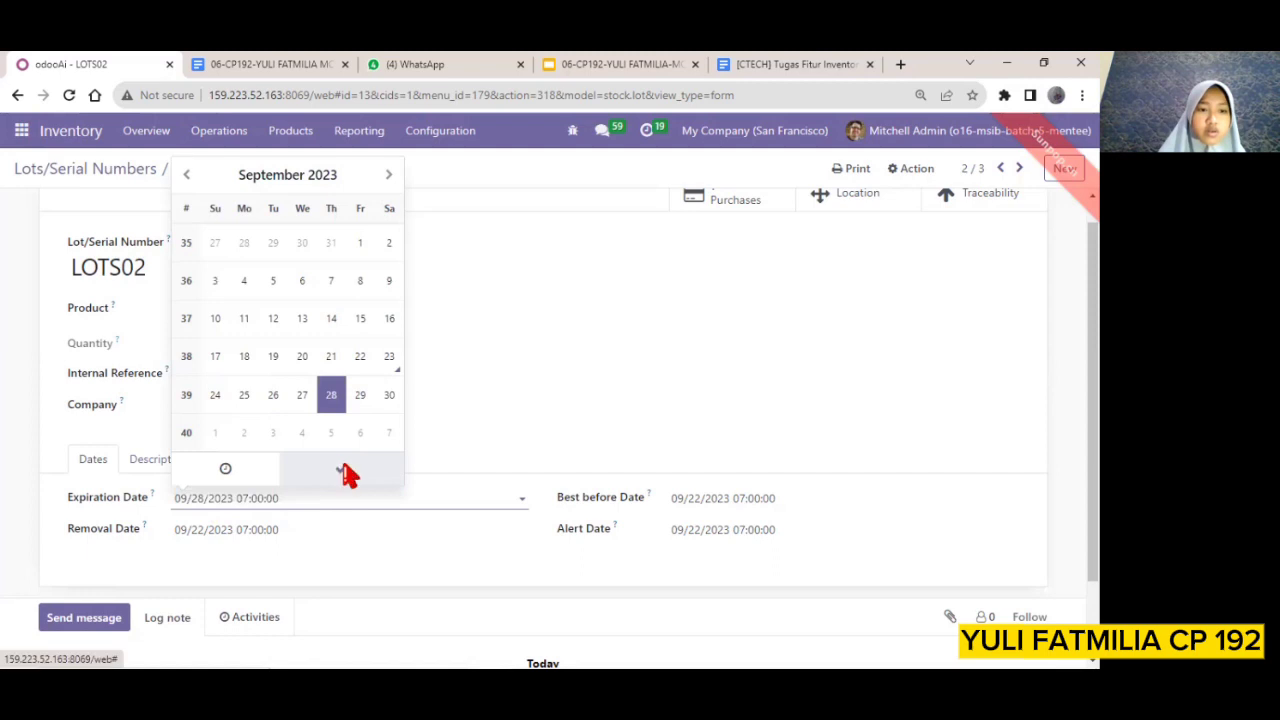
left_click(344, 475)
left_click(262, 532)
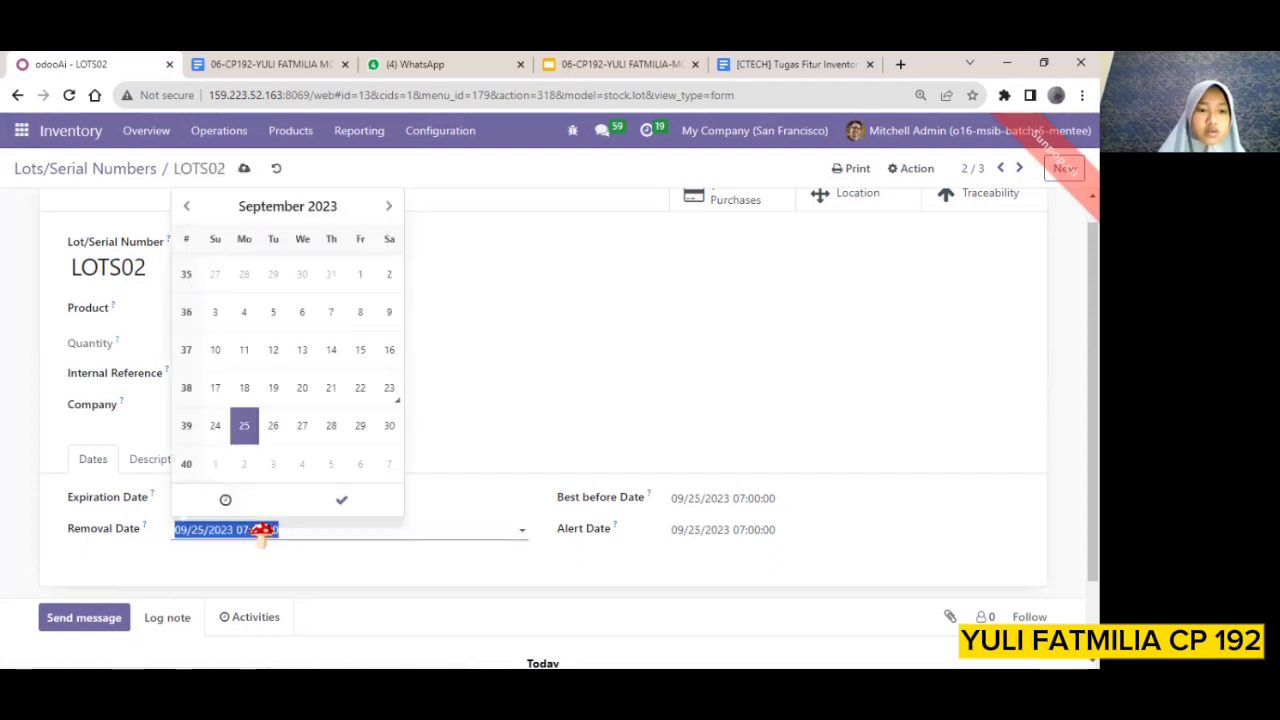
left_click(331, 426)
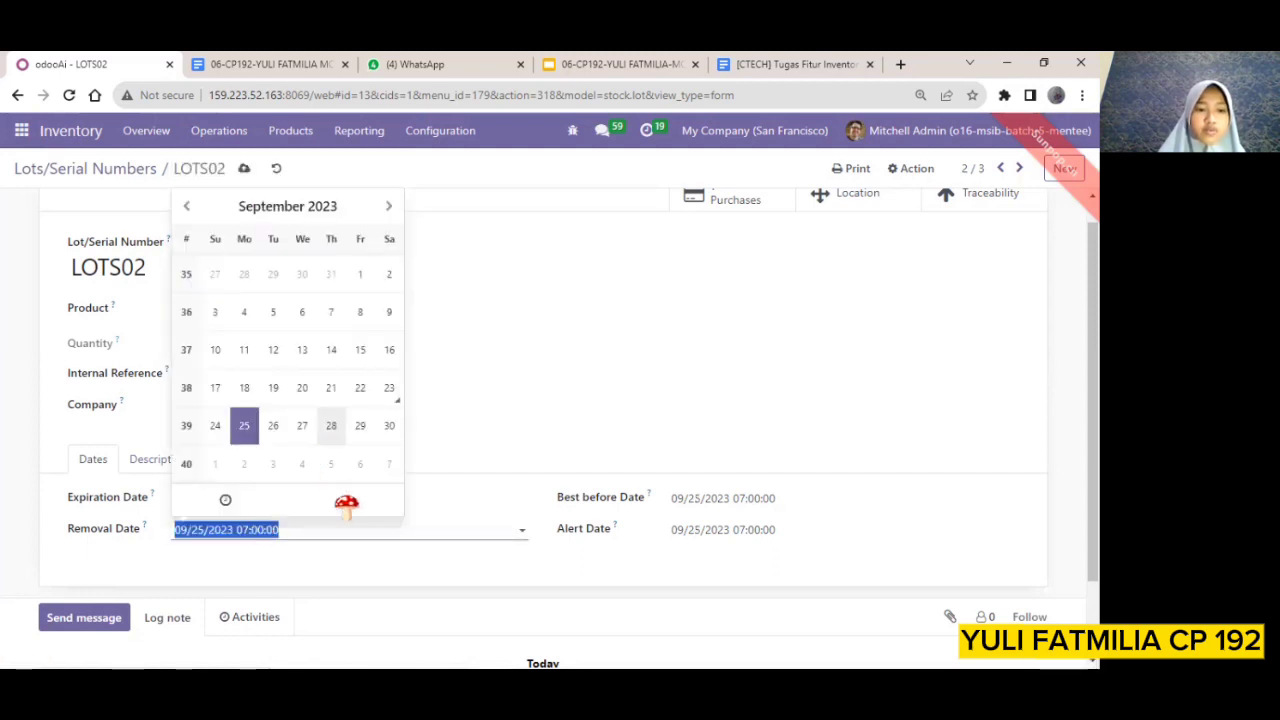
left_click(346, 500)
Set the best before and alert dates of LOTS02 to 09/28/2023, then return to the lots list
left_click(686, 503)
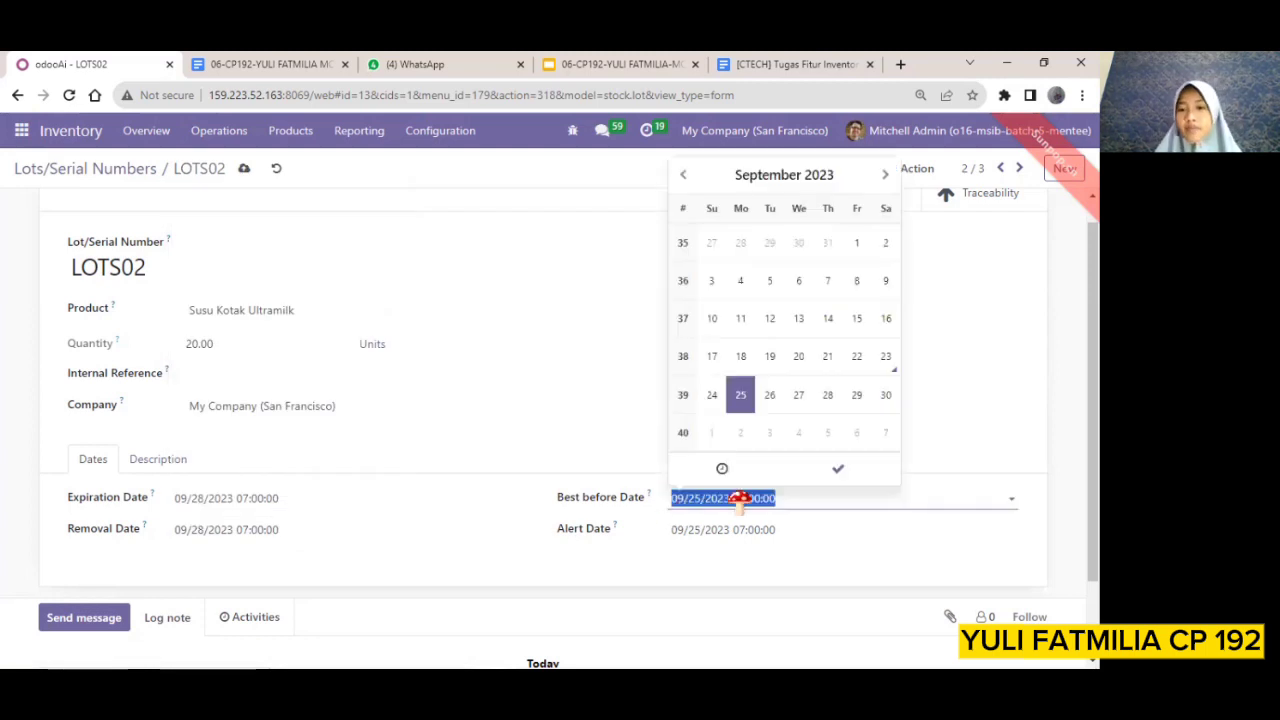
left_click(845, 474)
left_click(766, 538)
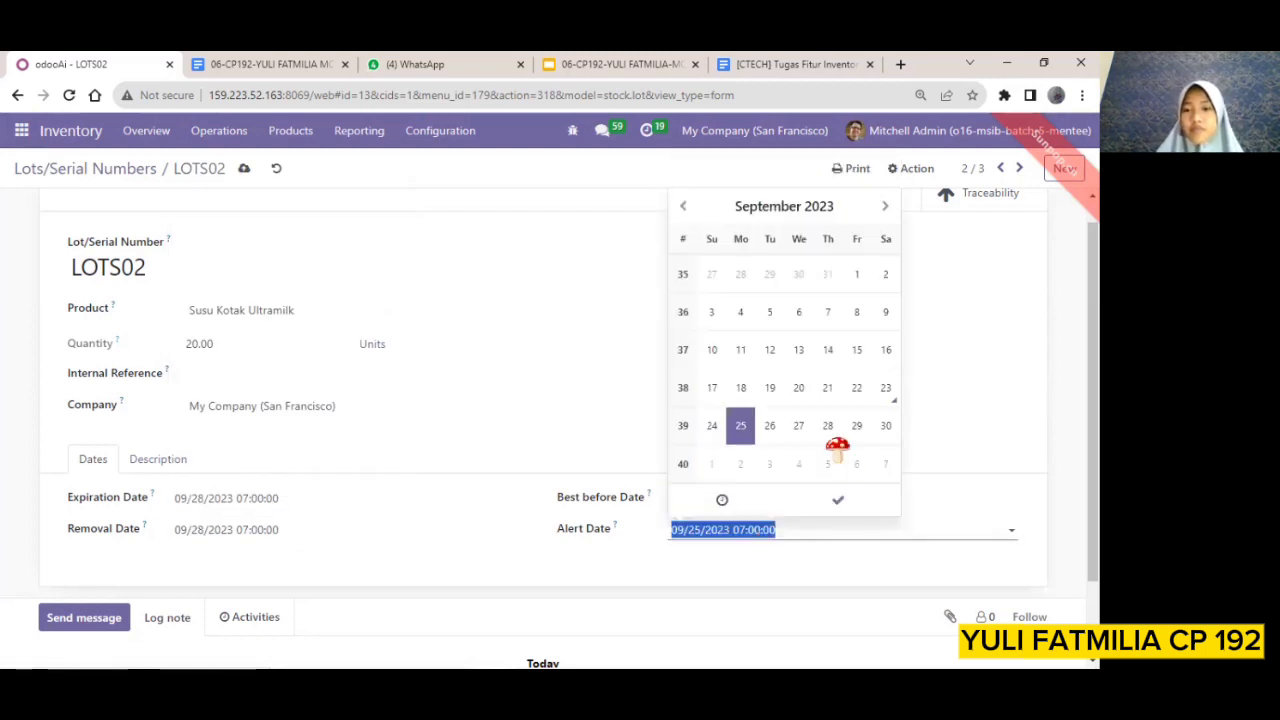
left_click(828, 425)
left_click(838, 500)
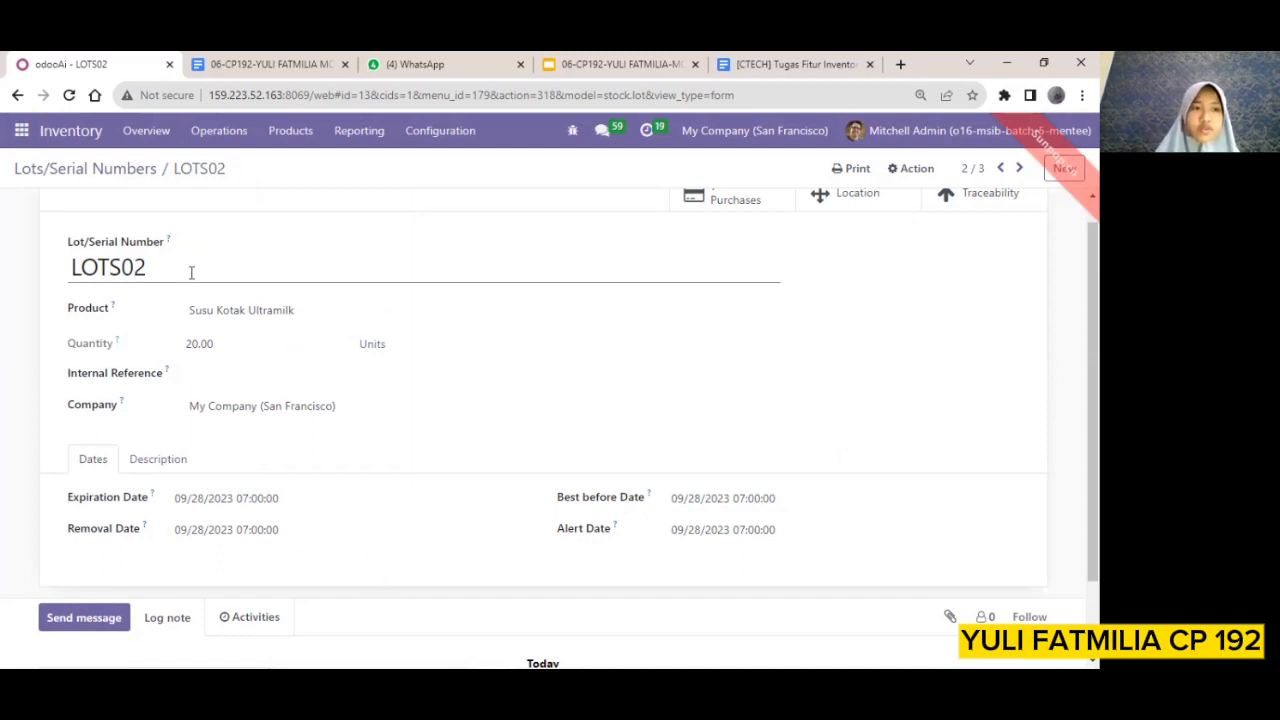
left_click(97, 176)
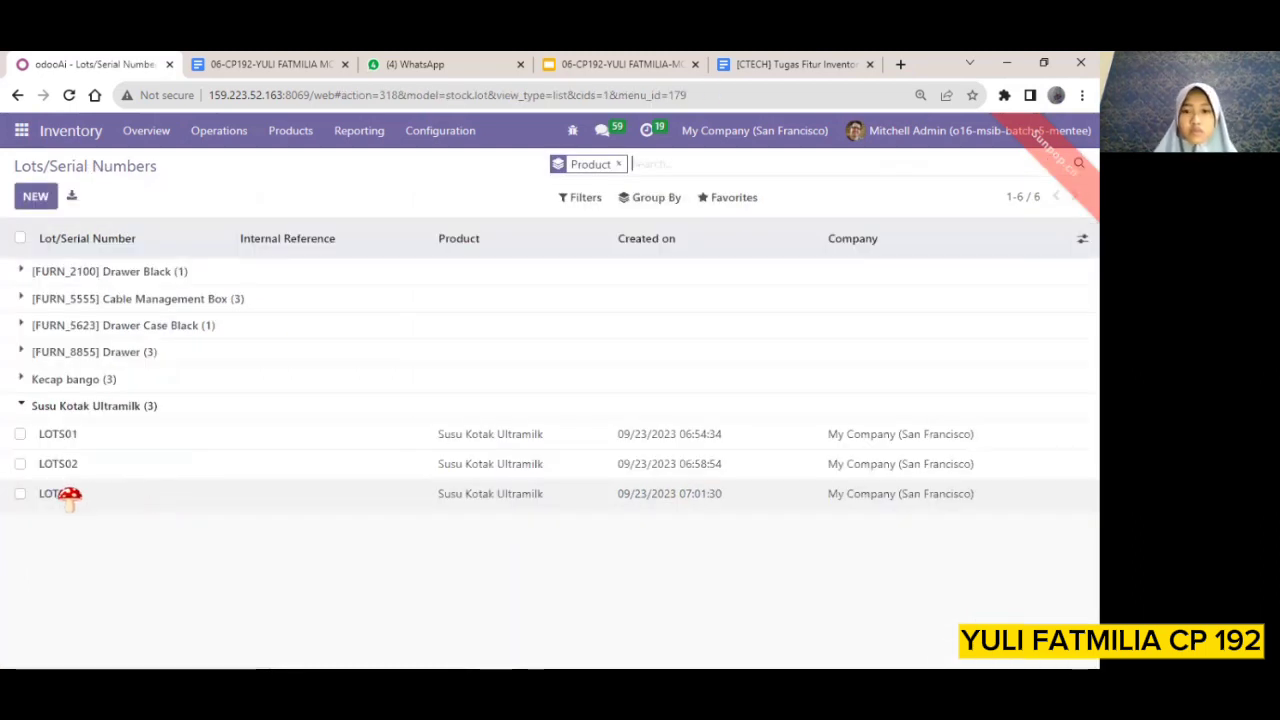
Open lot LOTS03 and set its expiration and removal dates to 09/24/2023
left_click(68, 494)
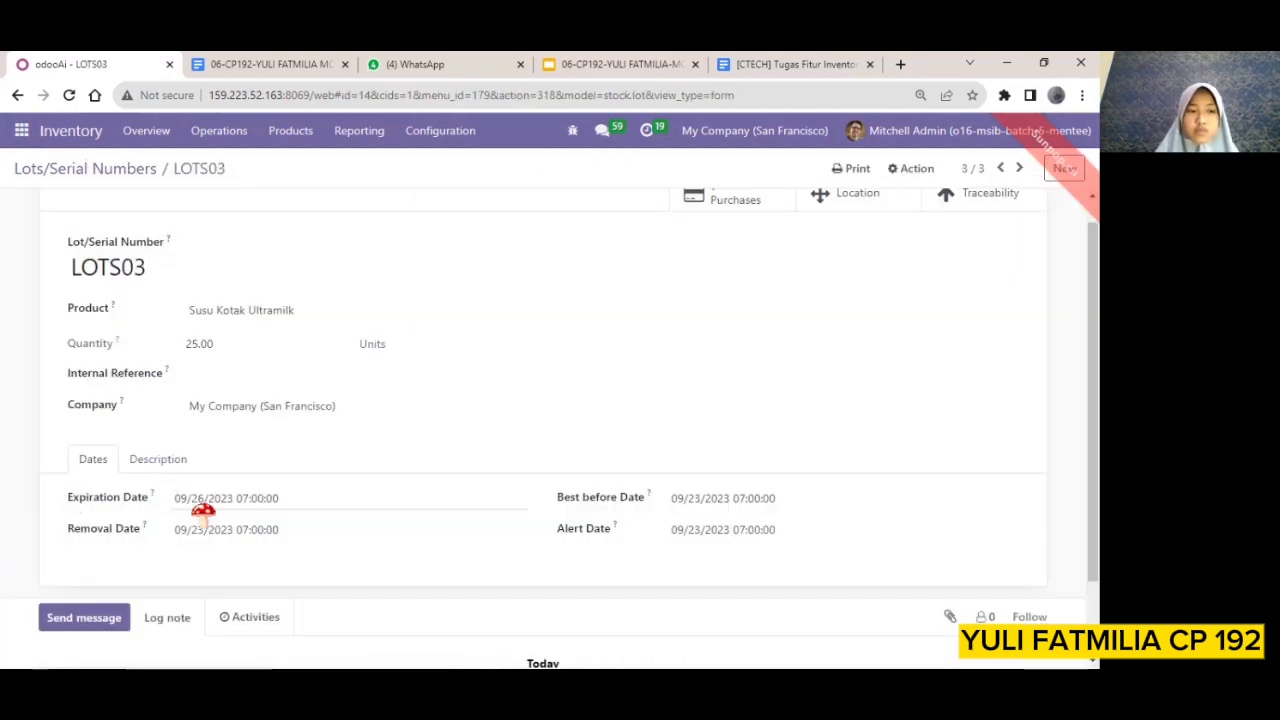
left_click(207, 508)
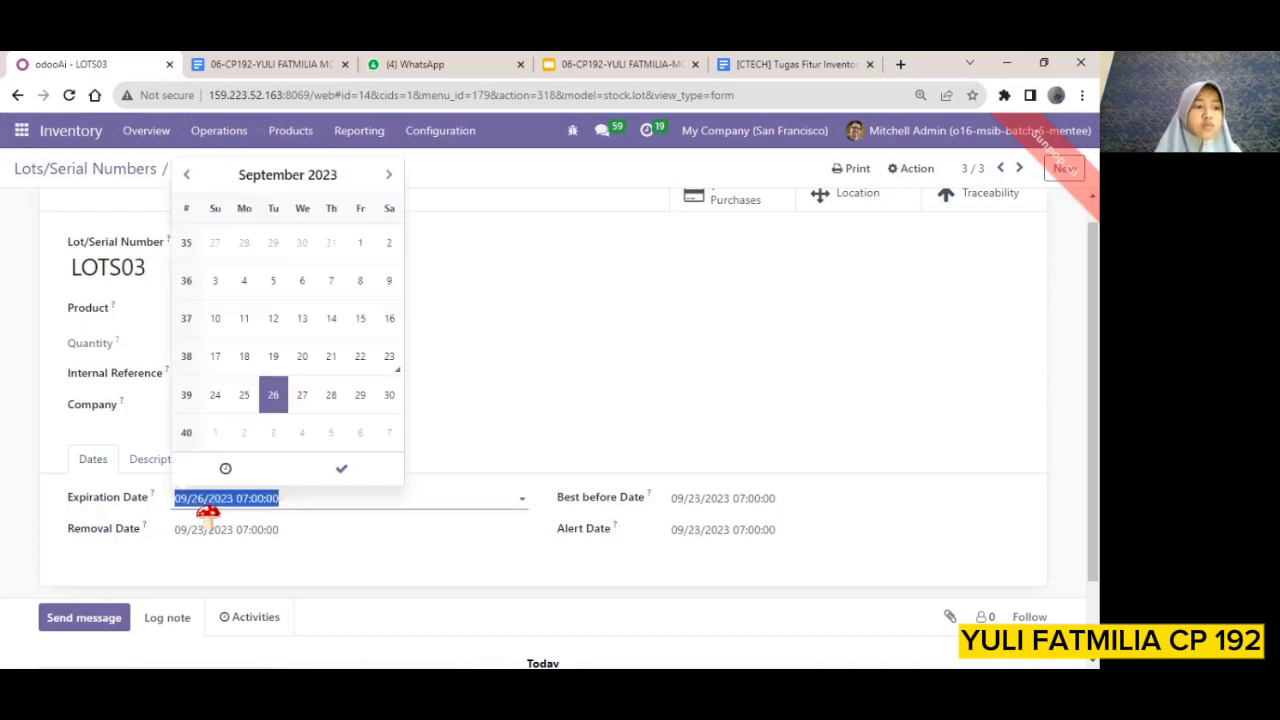
left_click(215, 398)
left_click(289, 532)
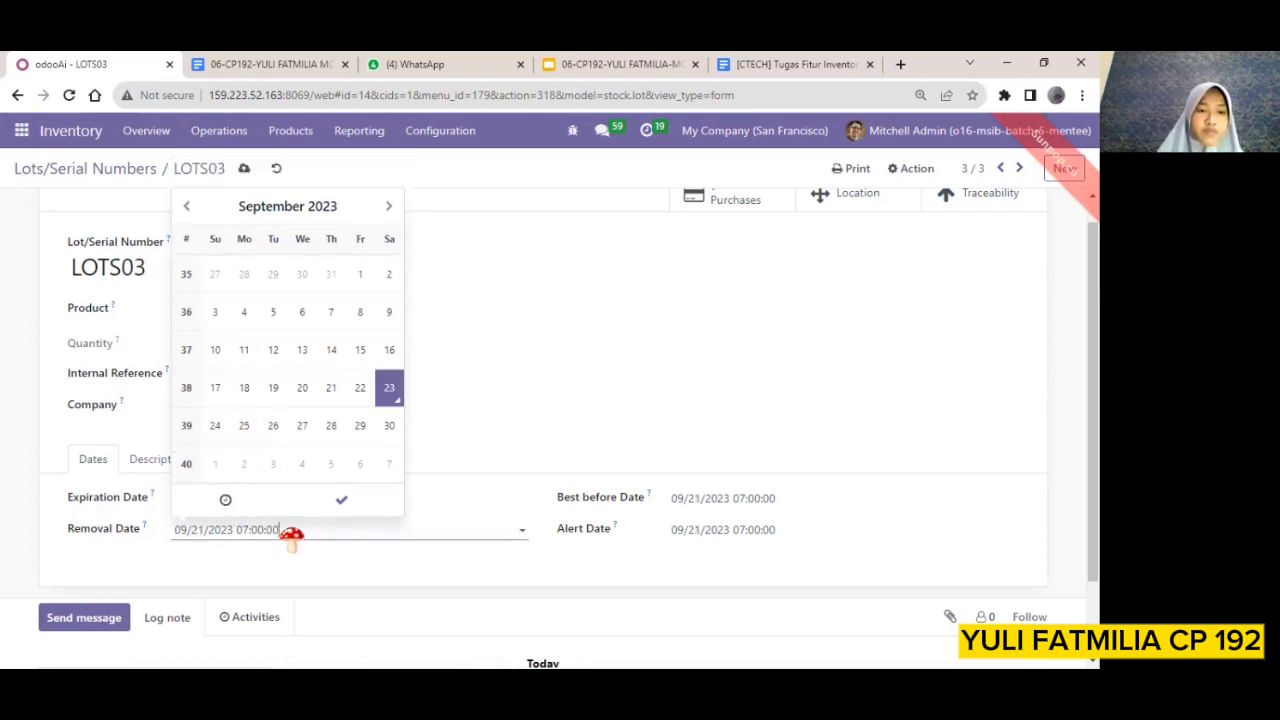
left_click(338, 497)
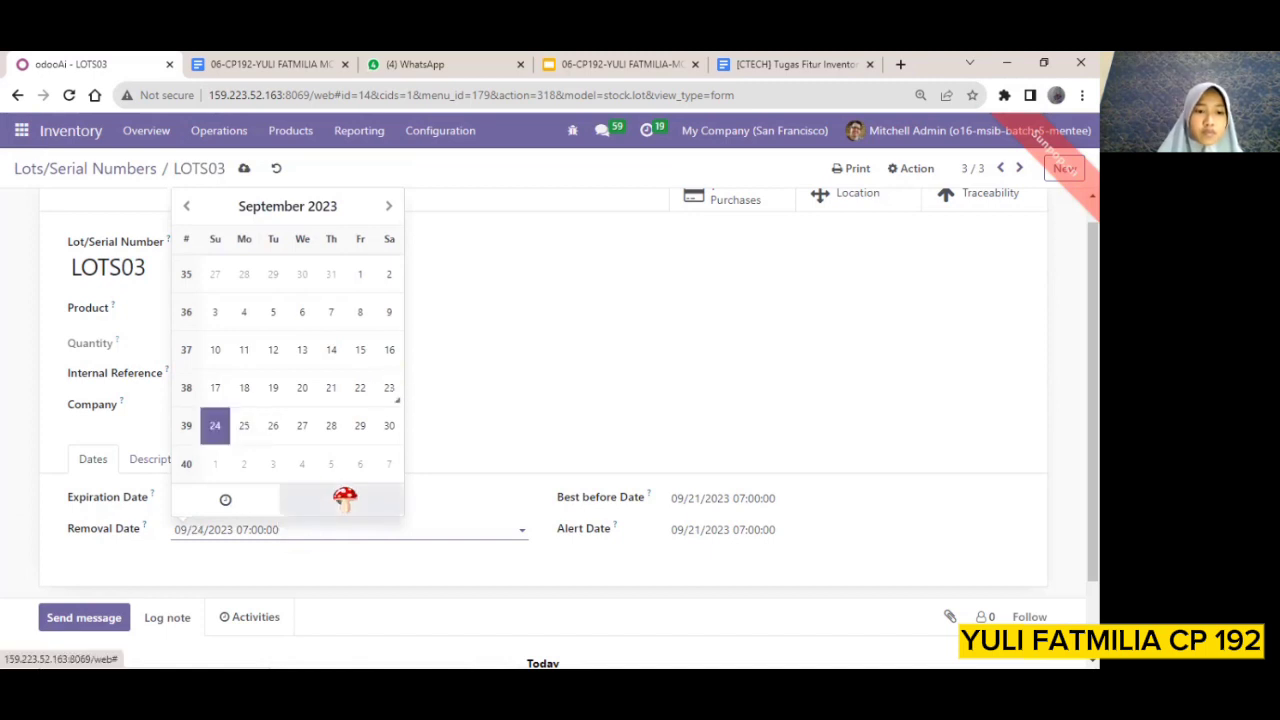
Set the best before and alert dates of LOTS03 to 09/24/2023, then save the lot and return to the lots list
left_click(683, 500)
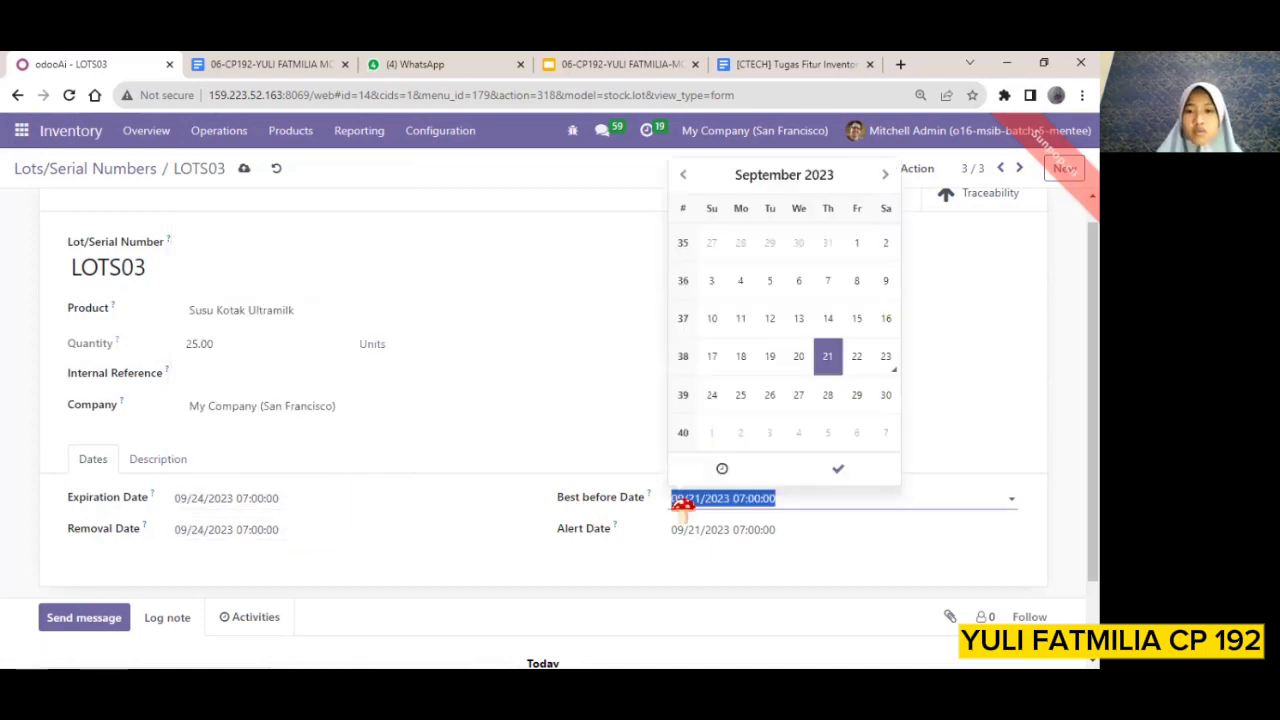
left_click(710, 398)
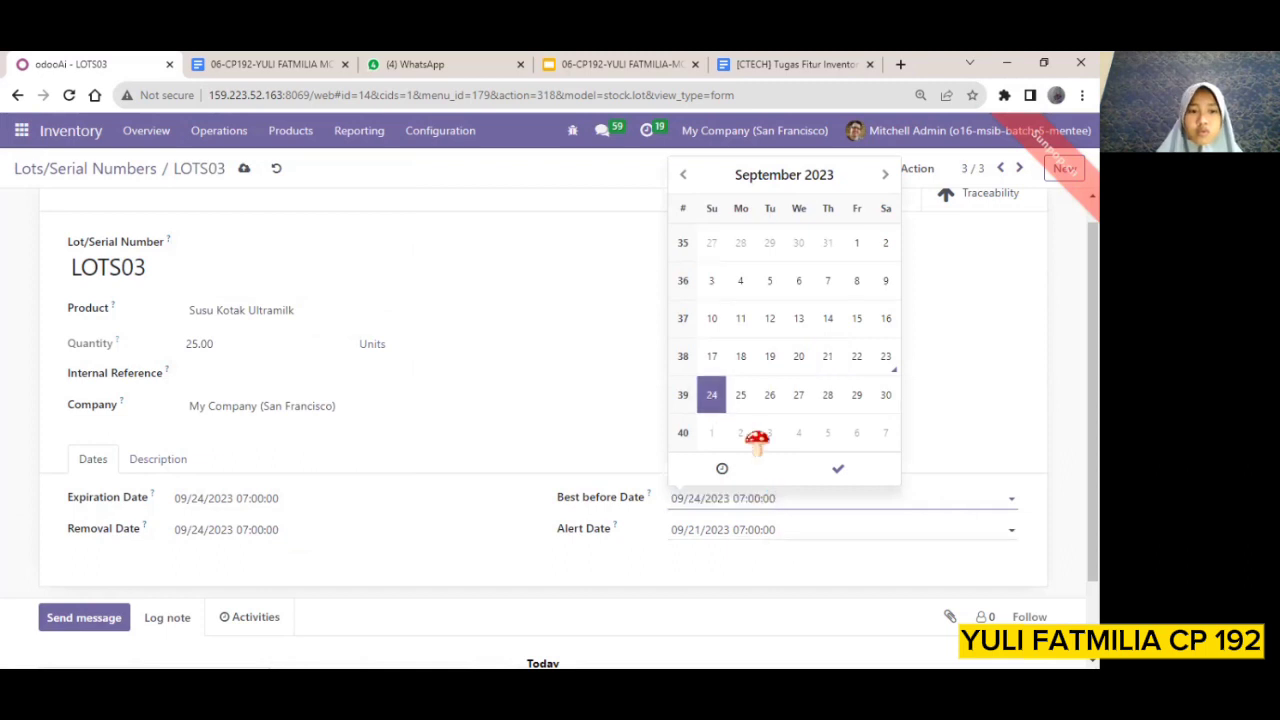
key("Tab")
left_click(713, 426)
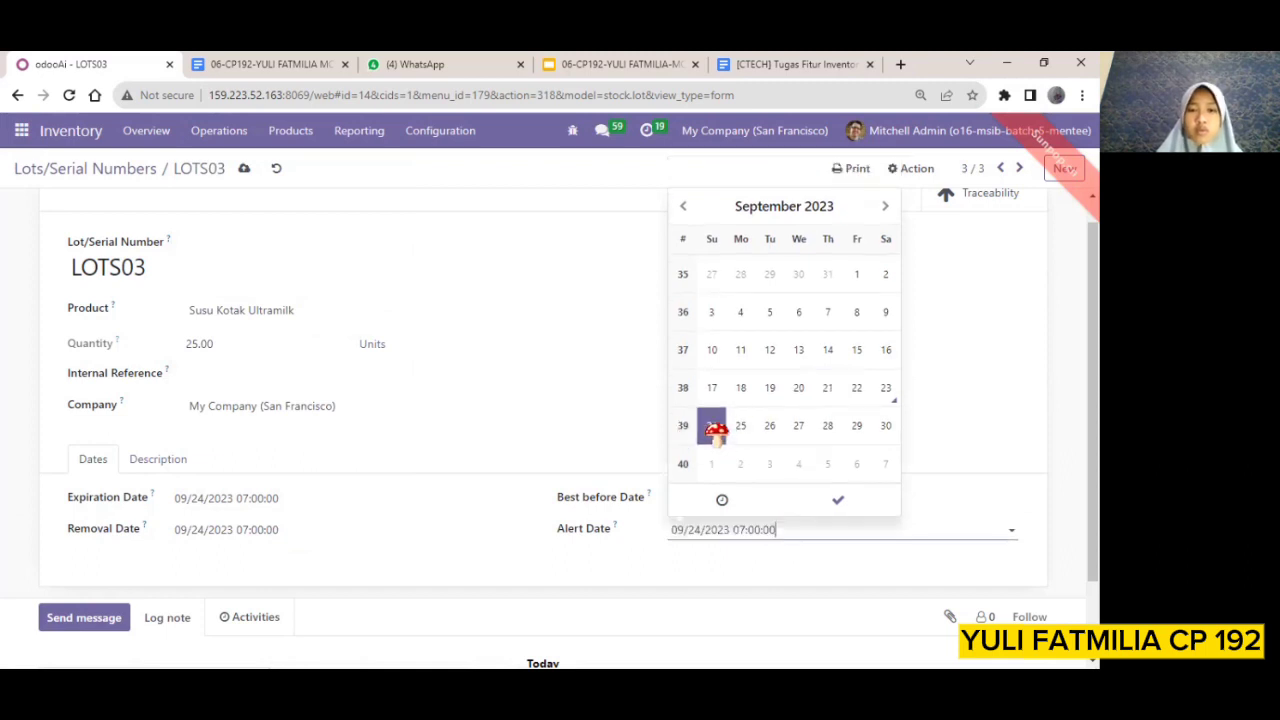
left_click(240, 170)
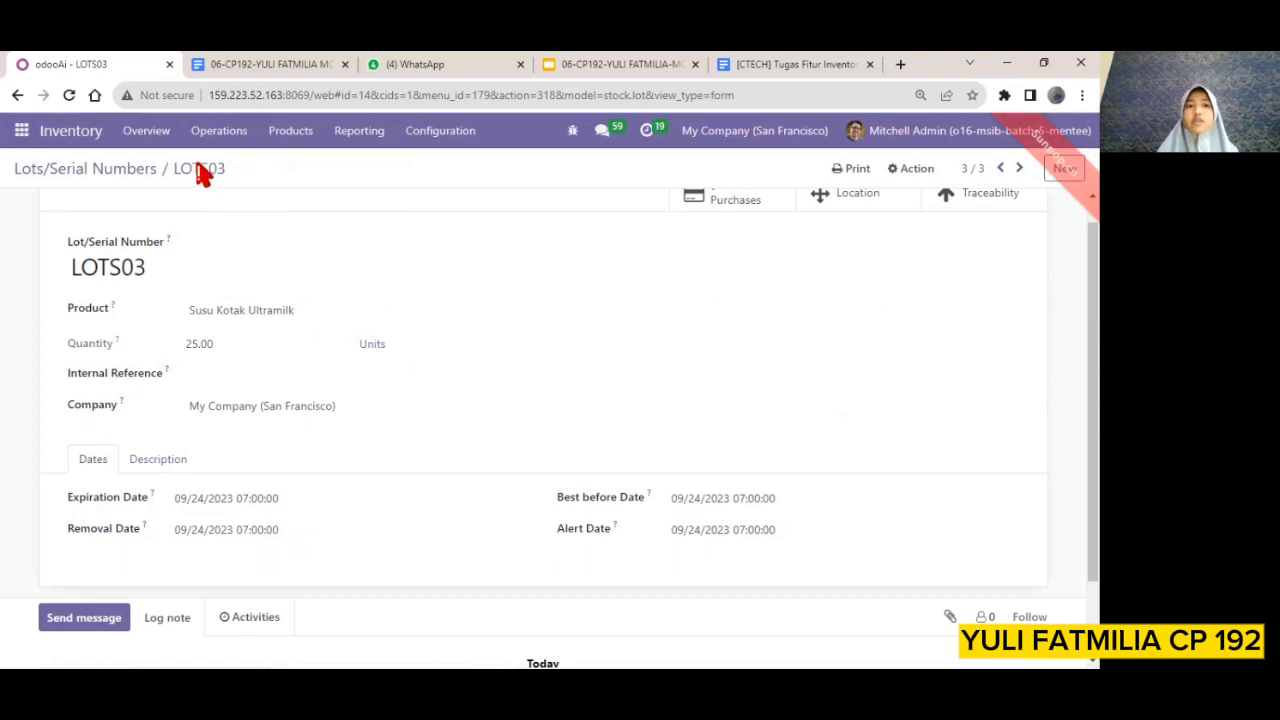
left_click(131, 172)
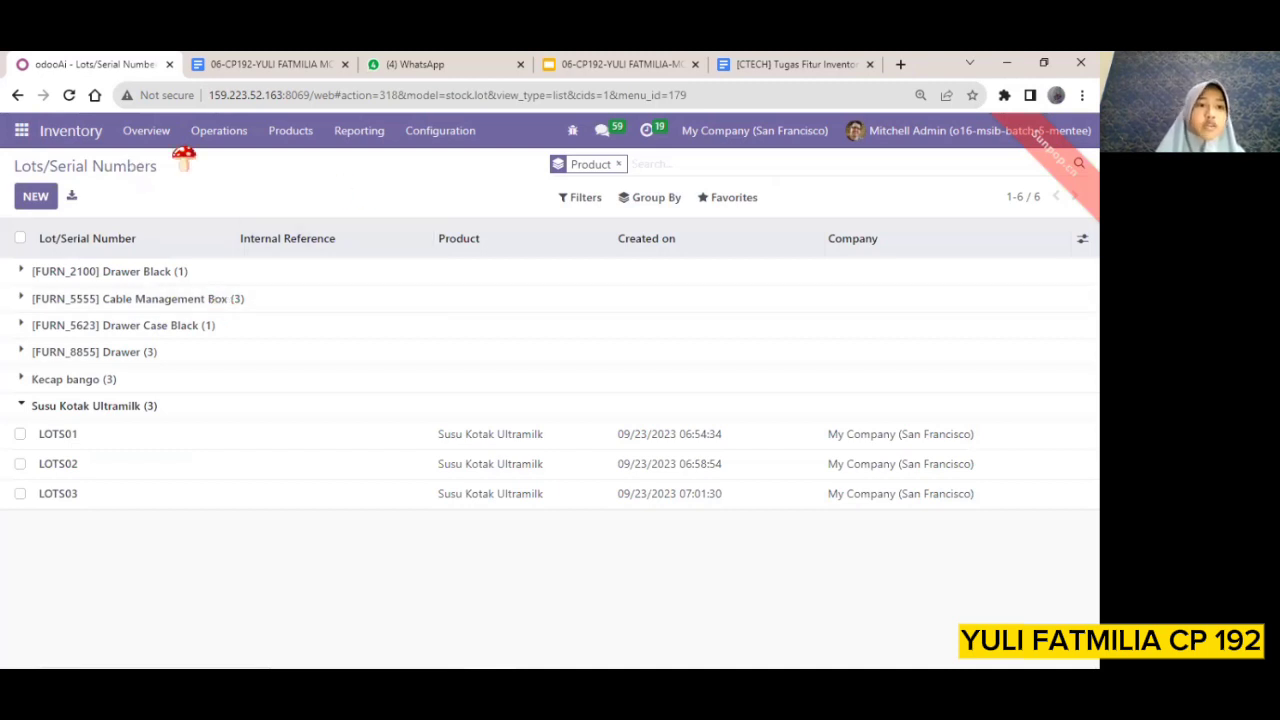
Switch to the Sales app and create a new quotation for the customer of the two most recent sales orders
left_click(24, 131)
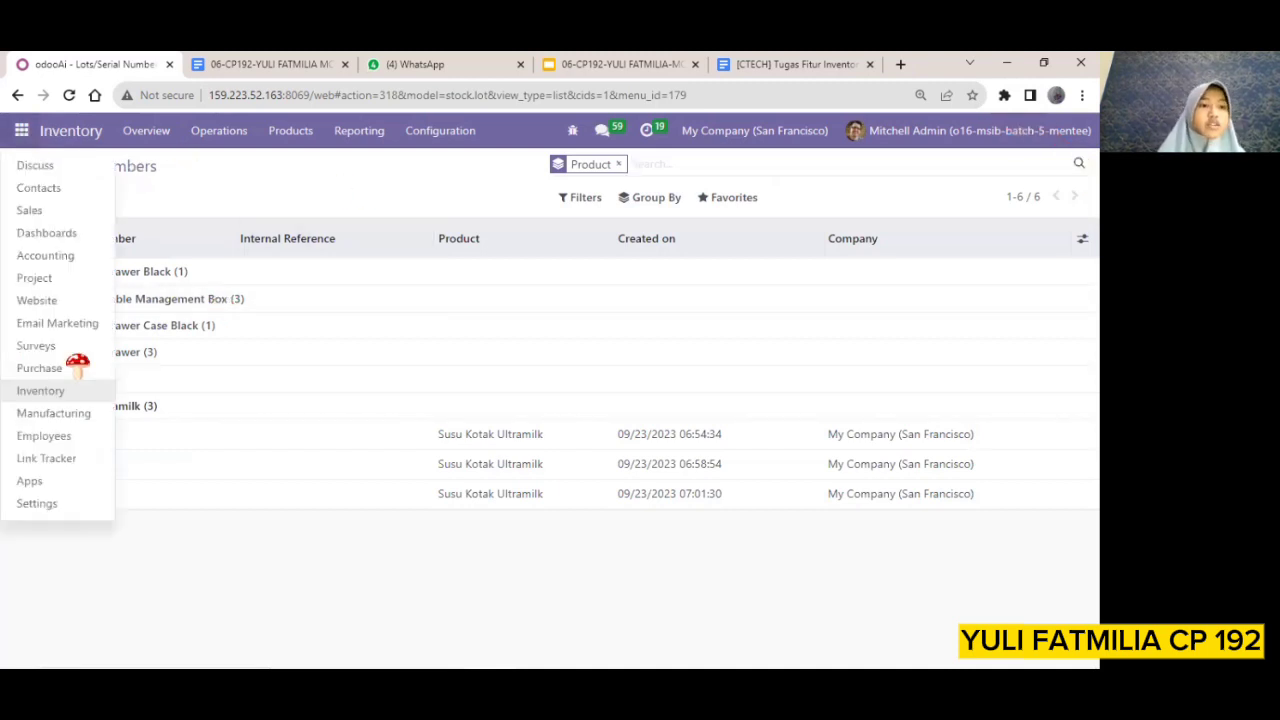
left_click(48, 214)
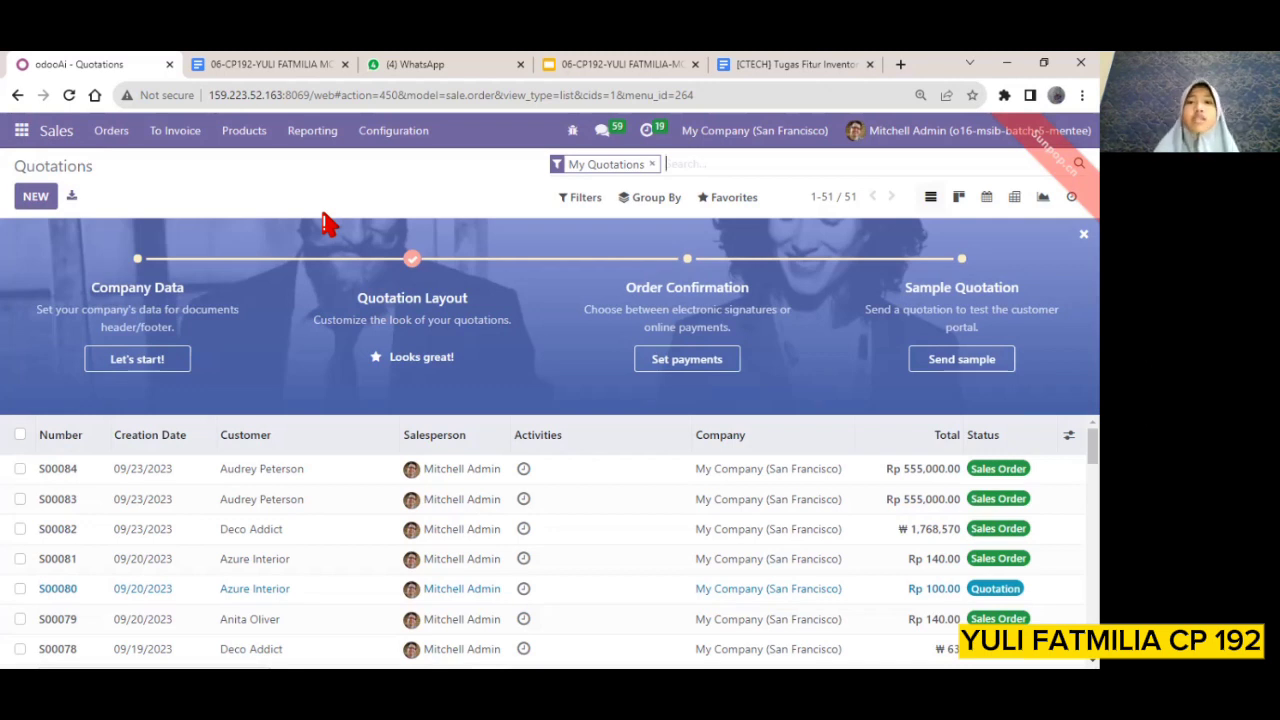
left_click(38, 200)
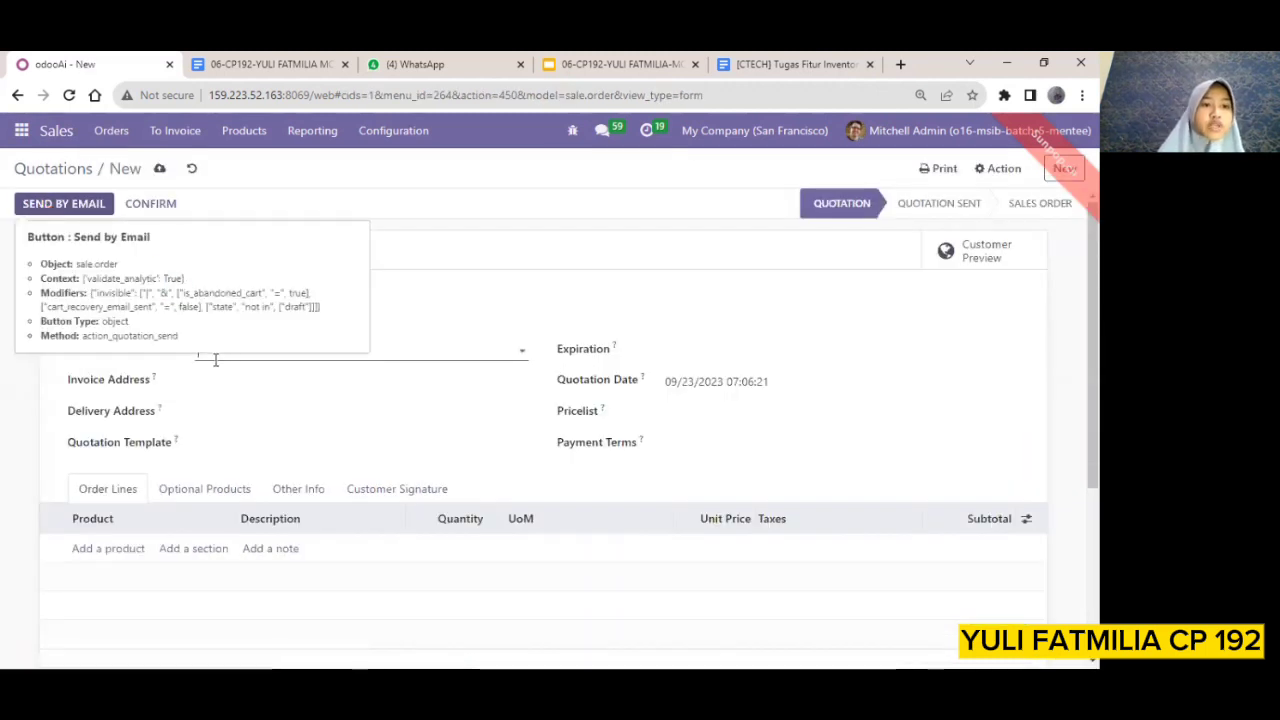
left_click(524, 352)
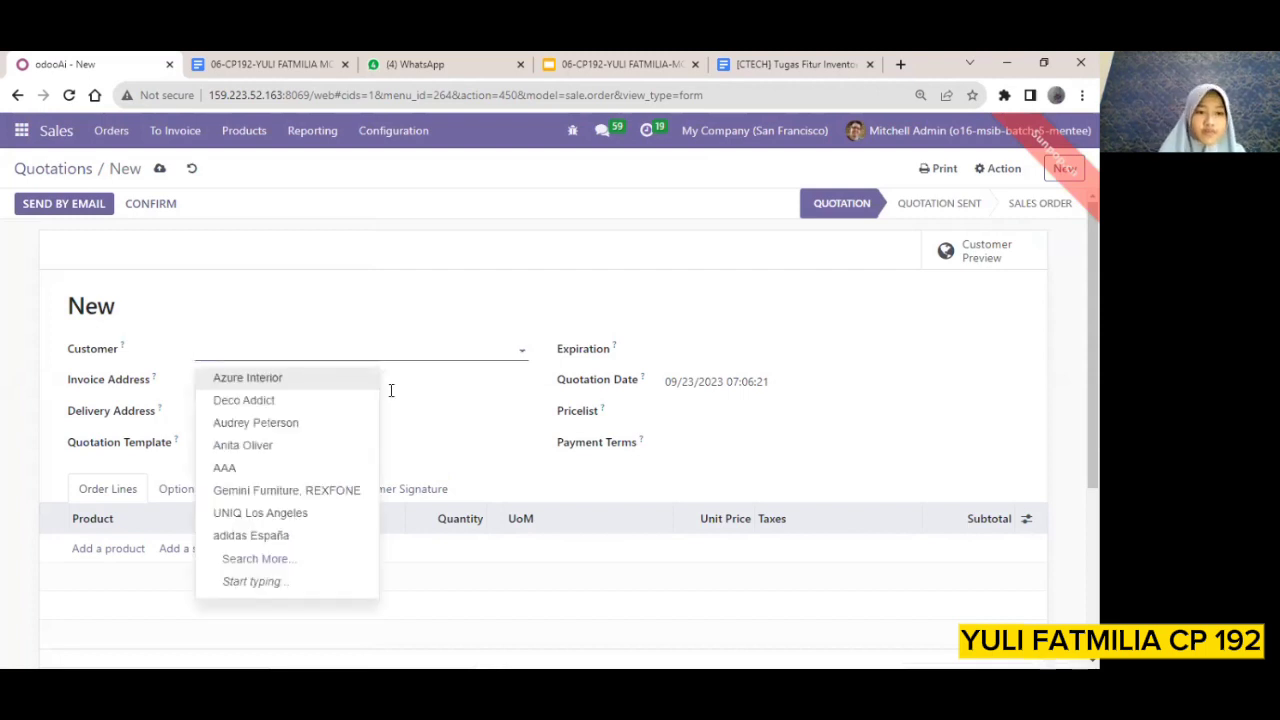
left_click(270, 428)
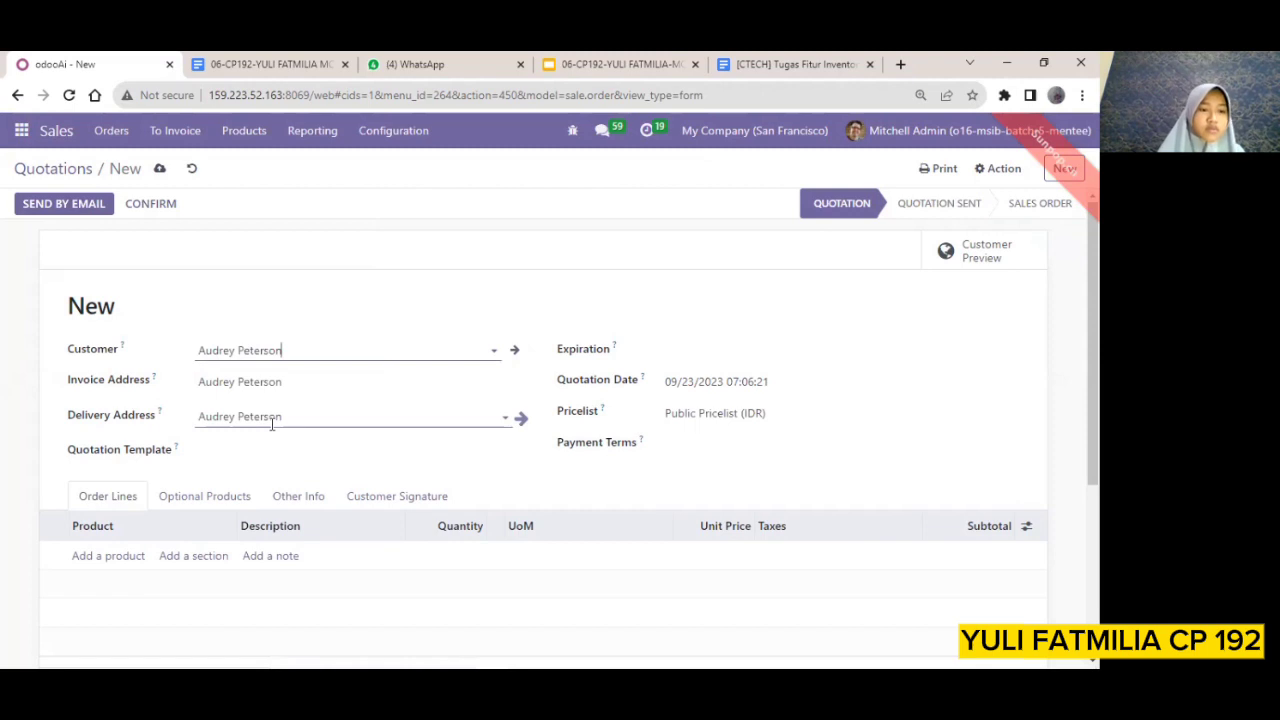
Add an order line for Susu Kotak Ultramilk, picking it from the full product list
scroll(185, 540, "down", 1)
left_click(112, 478)
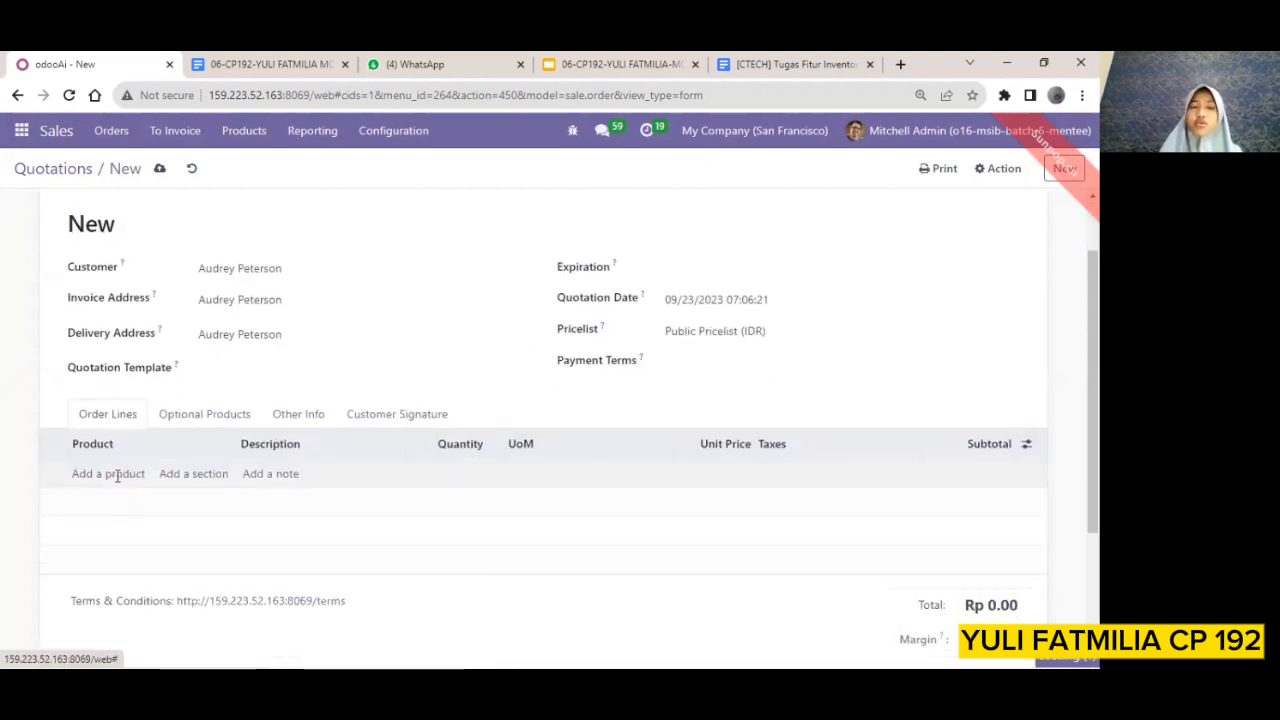
left_click(225, 474)
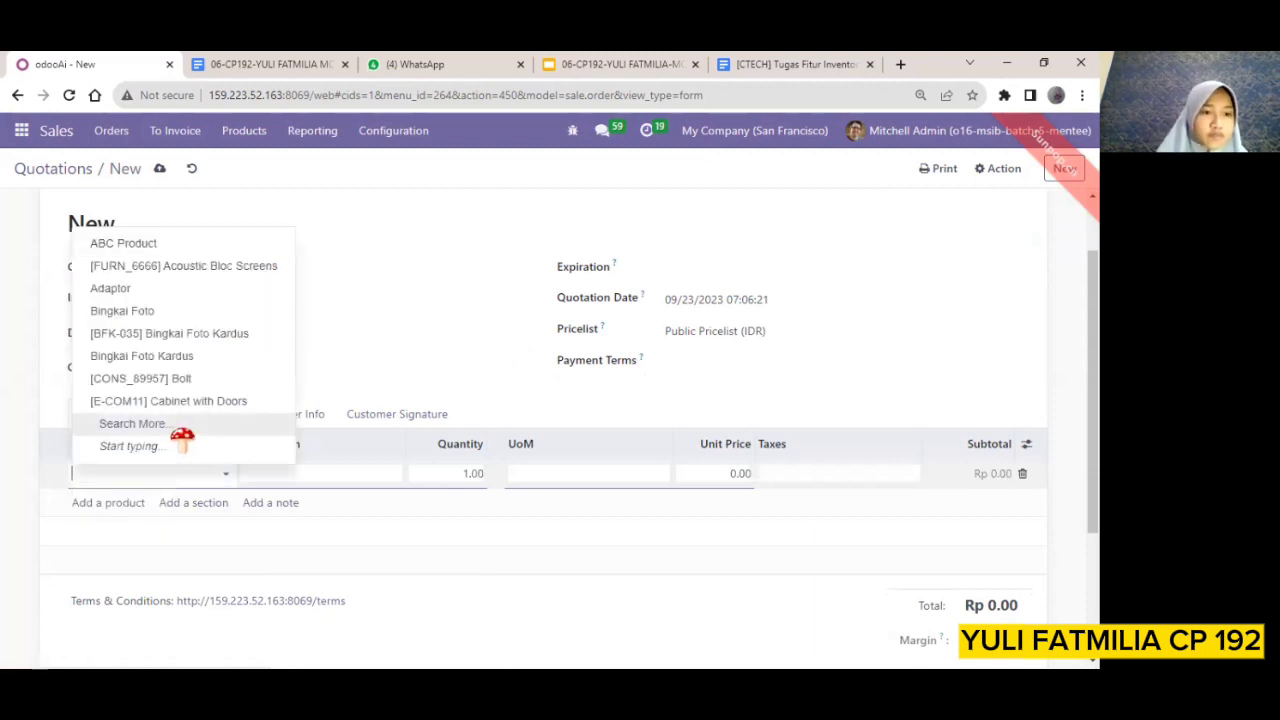
left_click(184, 438)
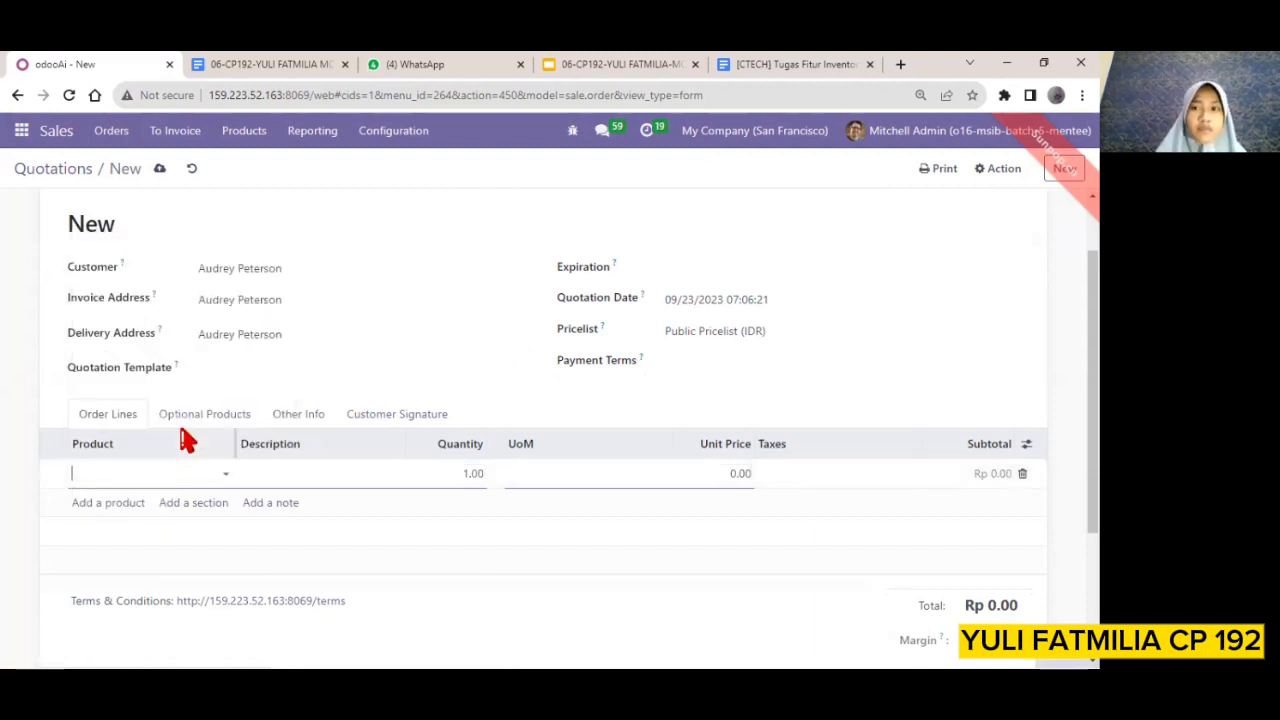
mouse_move(184, 438)
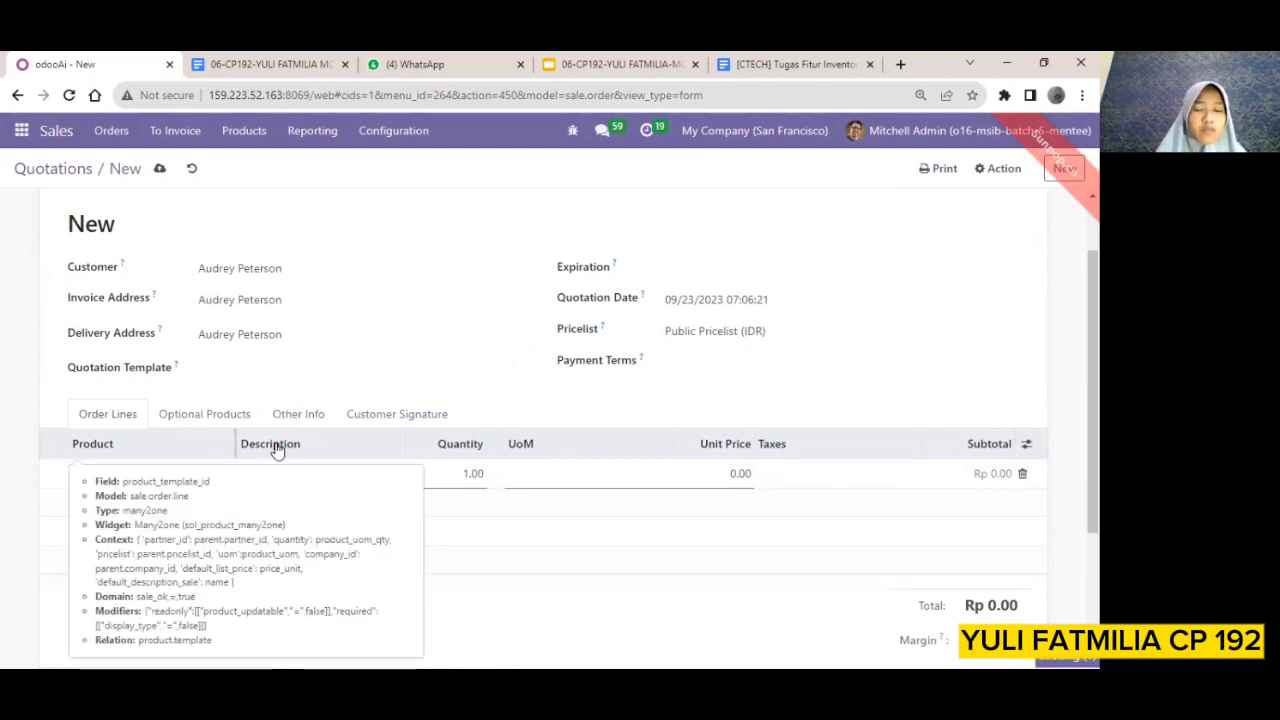
scroll(407, 405, "down", 1)
scroll(407, 405, "down", 15)
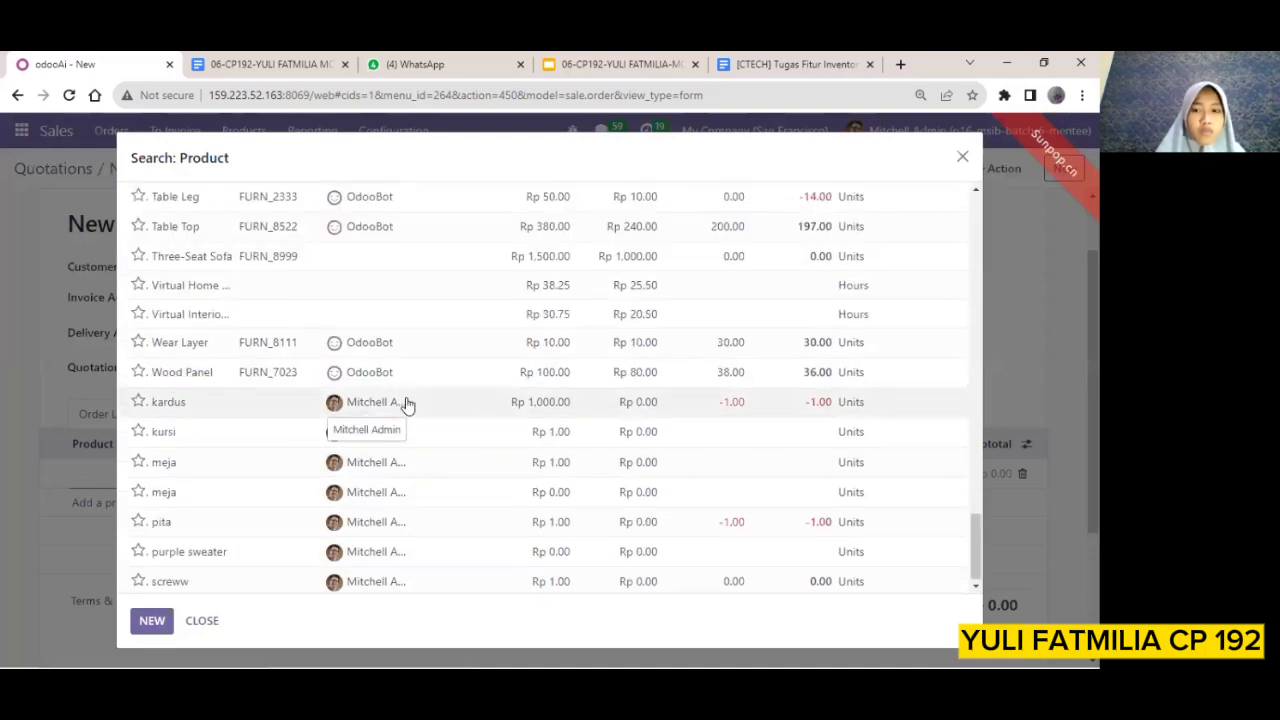
scroll(407, 405, "up", 5)
scroll(407, 405, "up", 1)
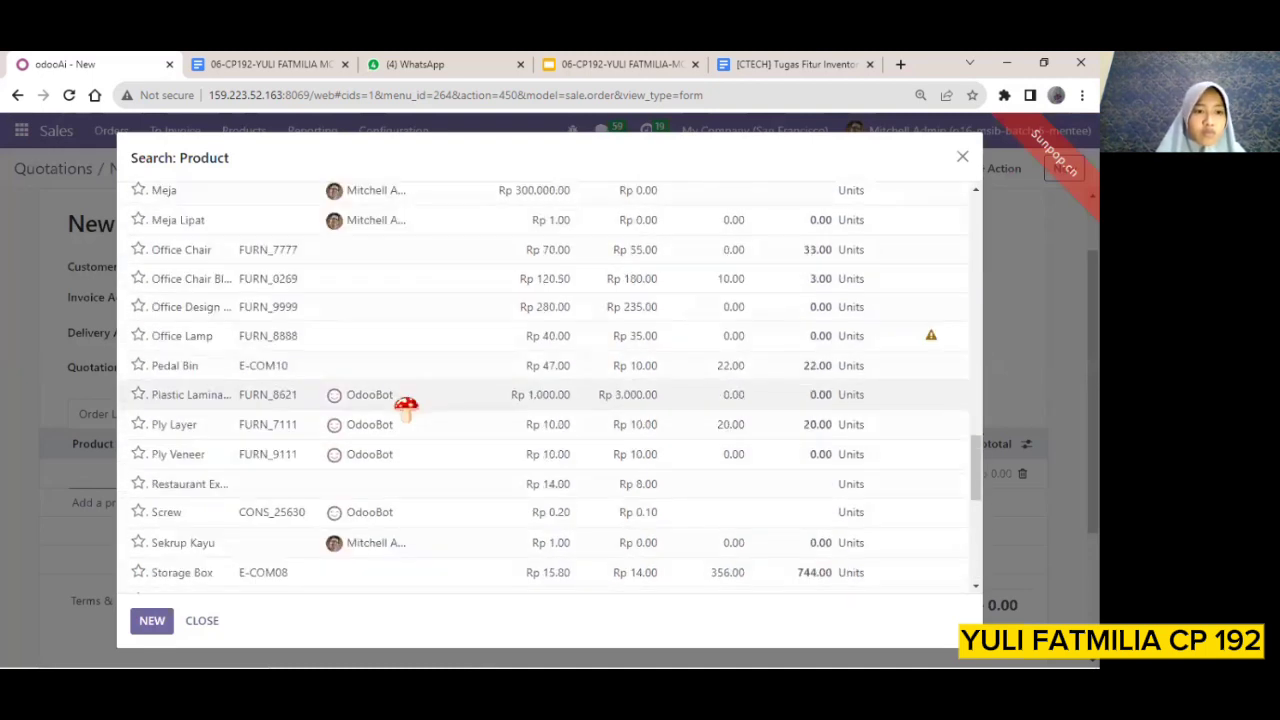
scroll(408, 405, "down", 1)
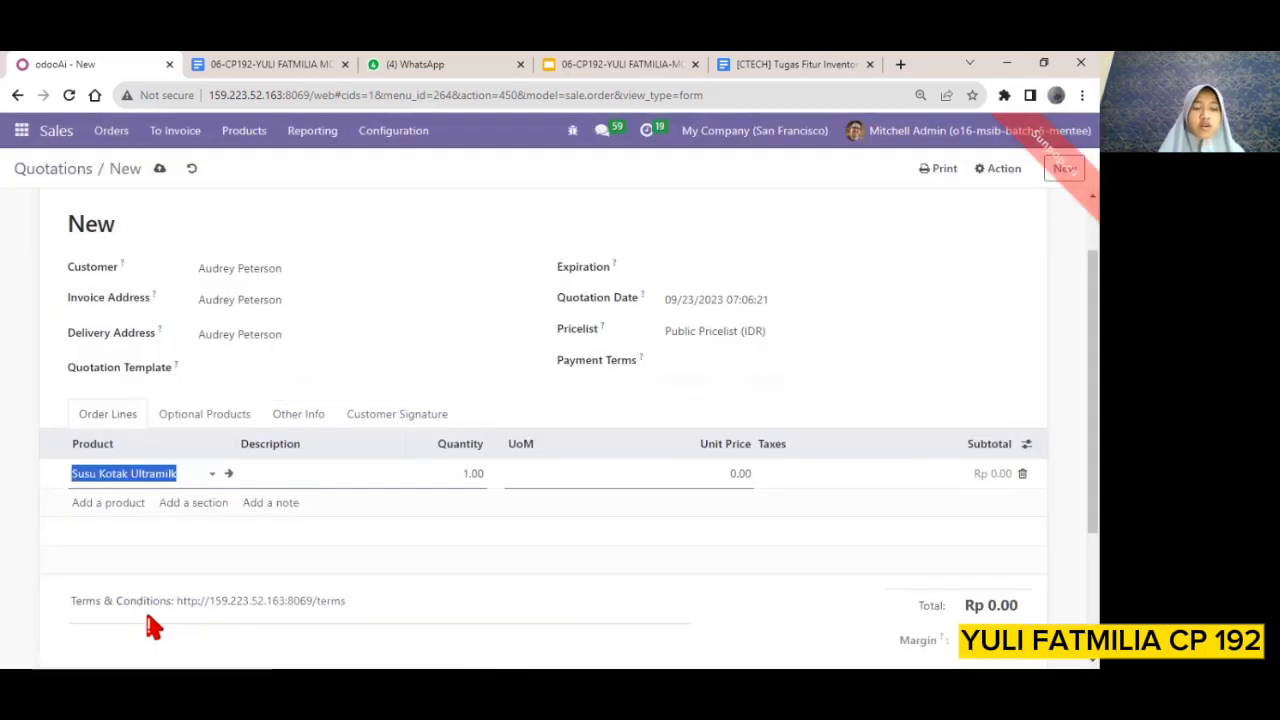
left_click(149, 616)
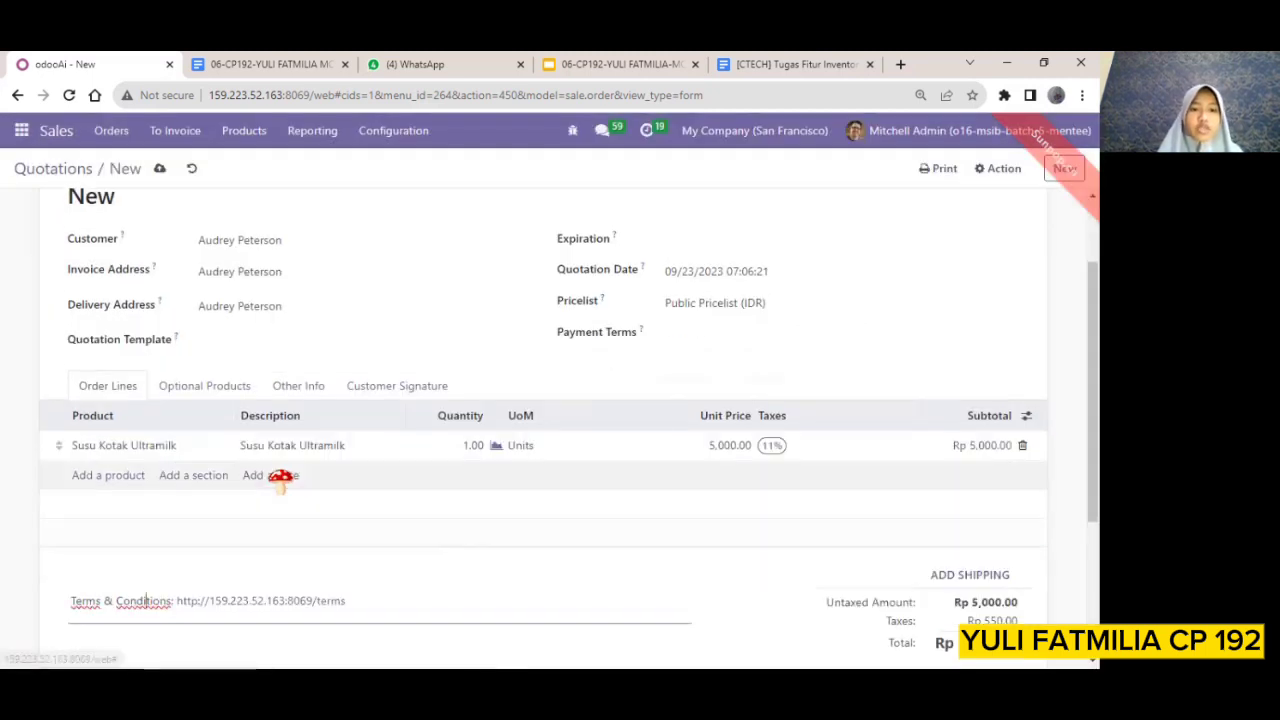
Set the quantity of the Susu Kotak Ultramilk order line to 10 units
left_click(461, 446)
key("BackSpace")
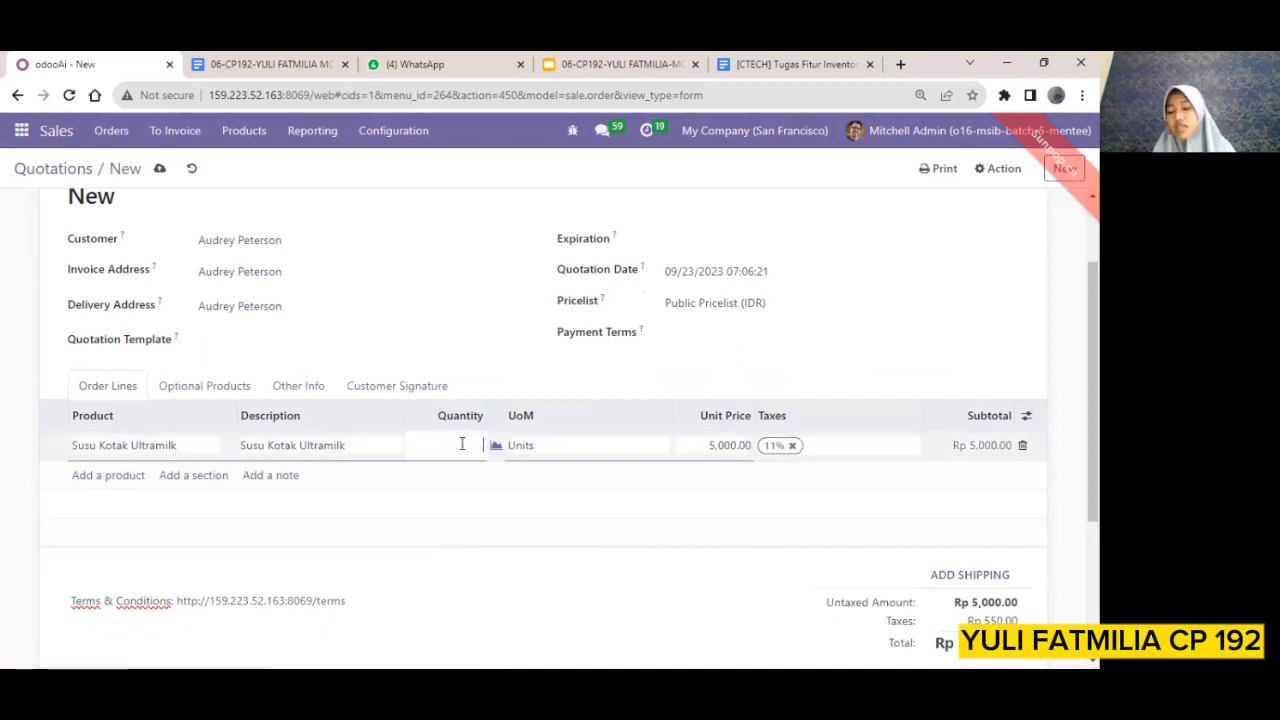
type("10")
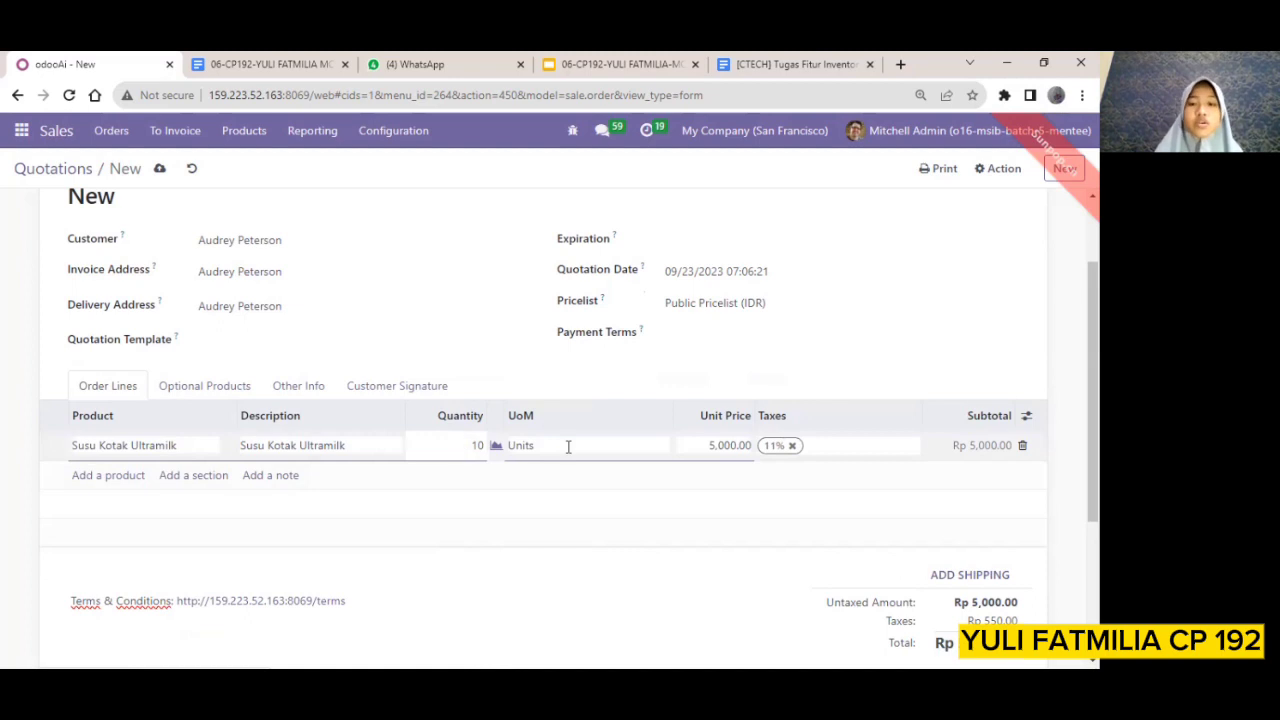
left_click(705, 448)
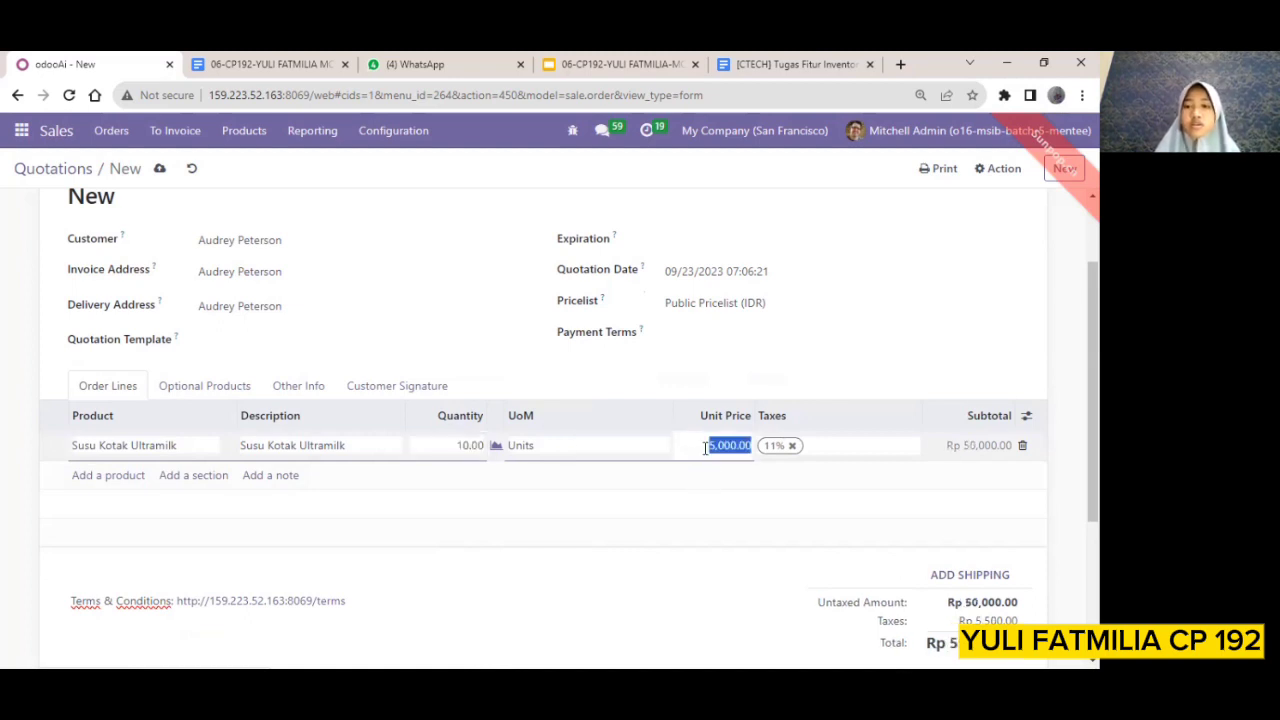
scroll(757, 543, "down", 1)
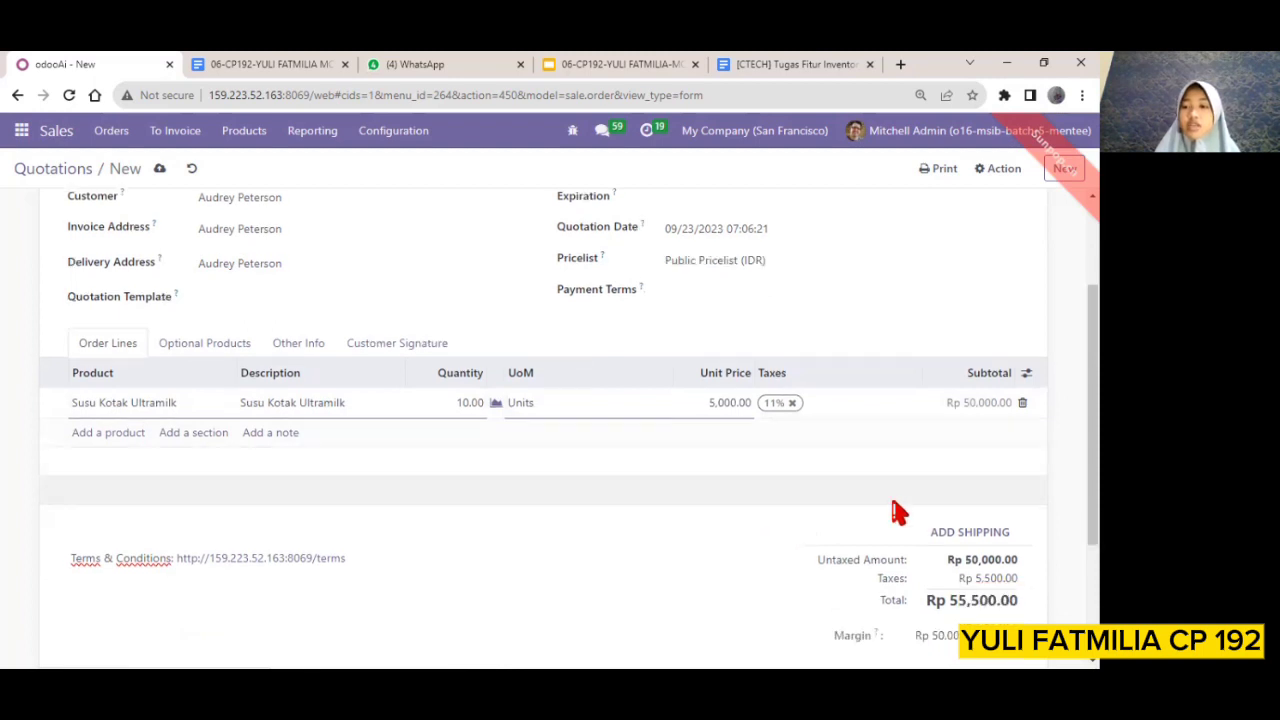
Set the quotation's expiration date to 09/23/2023 and confirm it as a sales order
scroll(894, 509, "down", 1)
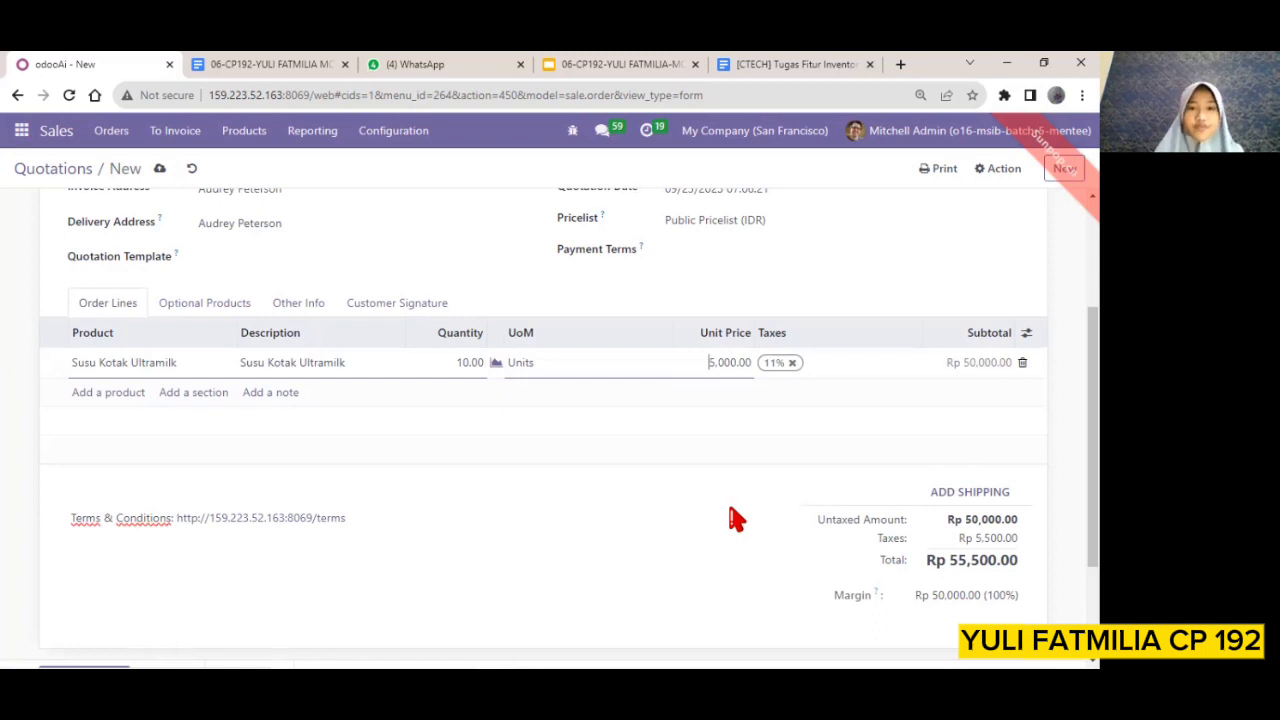
scroll(737, 518, "up", 2)
scroll(737, 518, "up", 1)
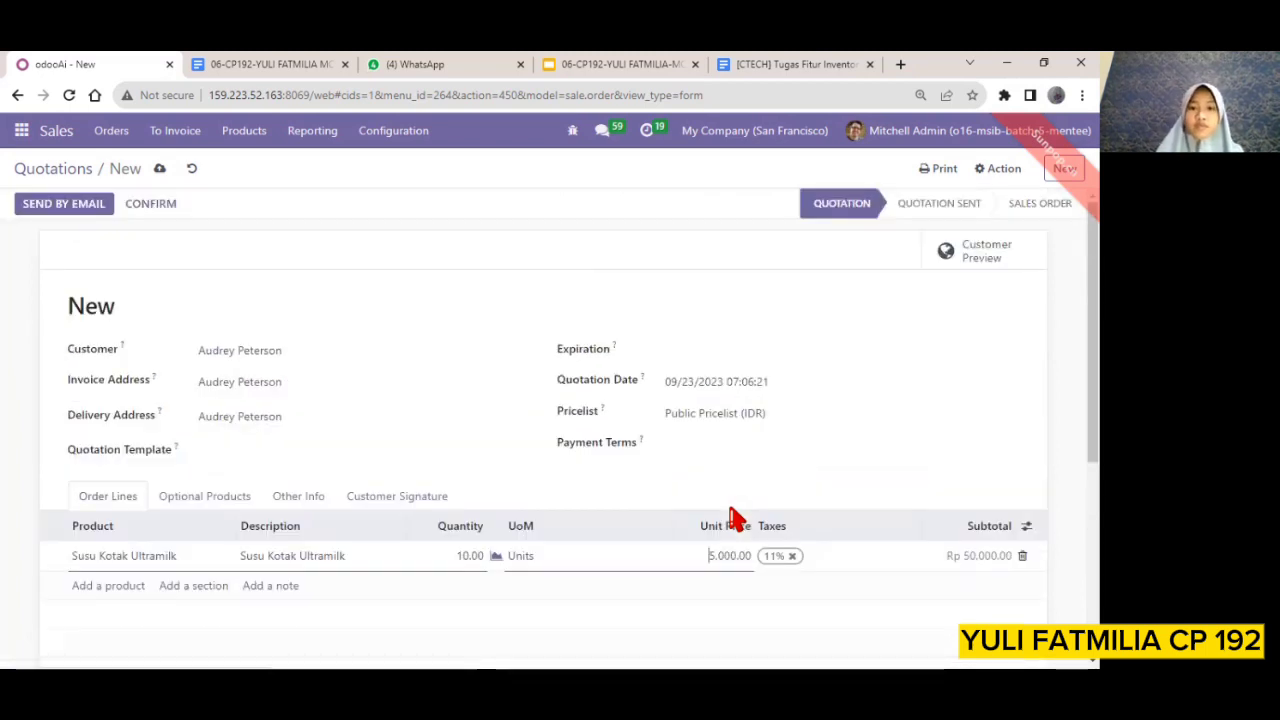
left_click(681, 360)
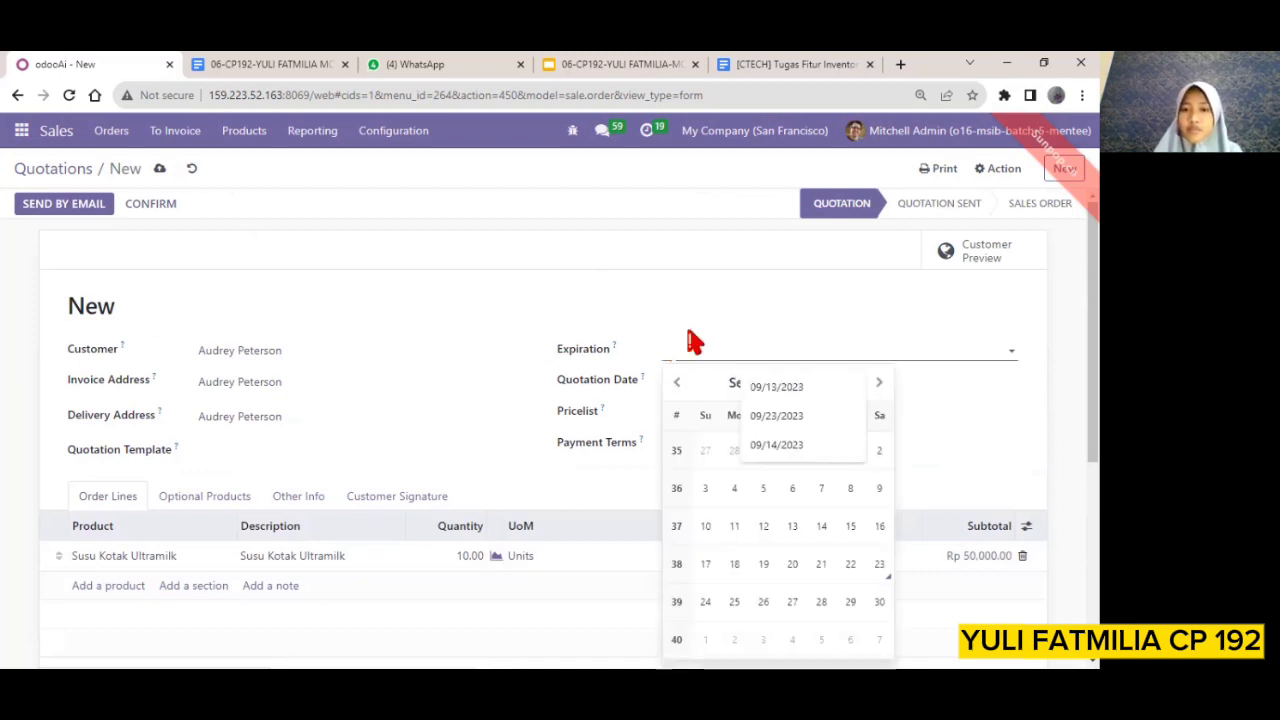
left_click(701, 358)
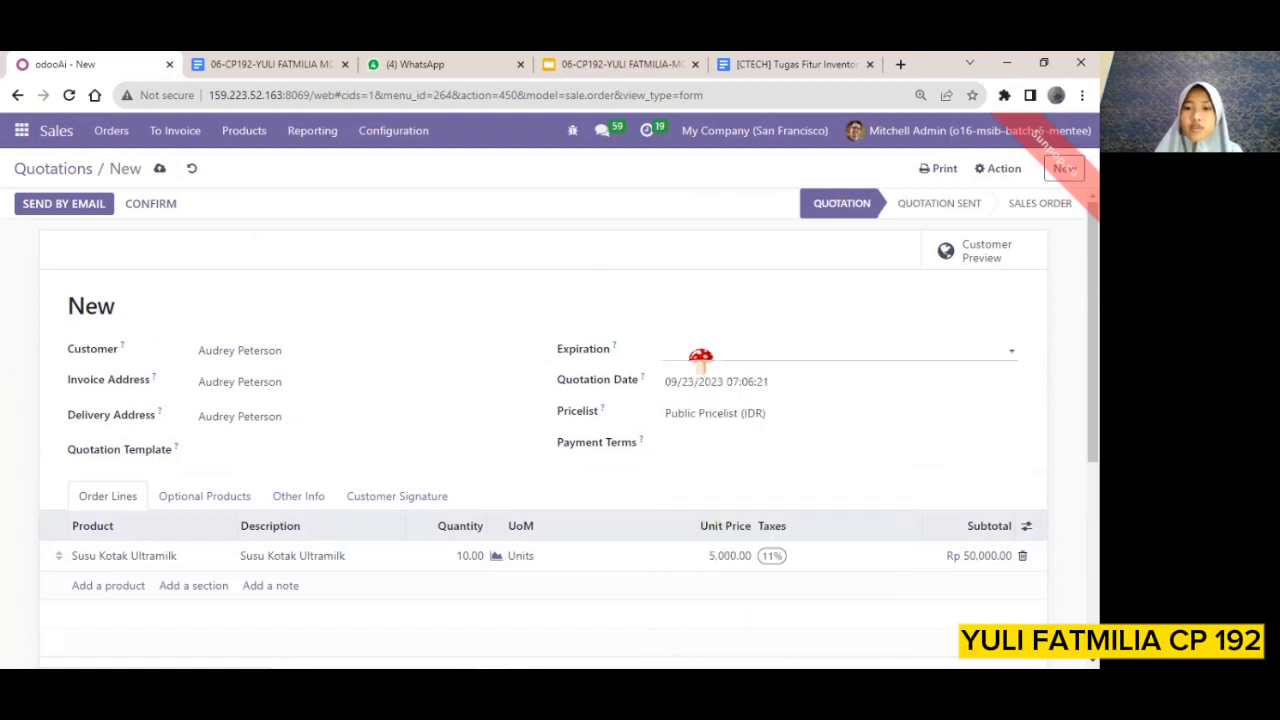
left_click(701, 358)
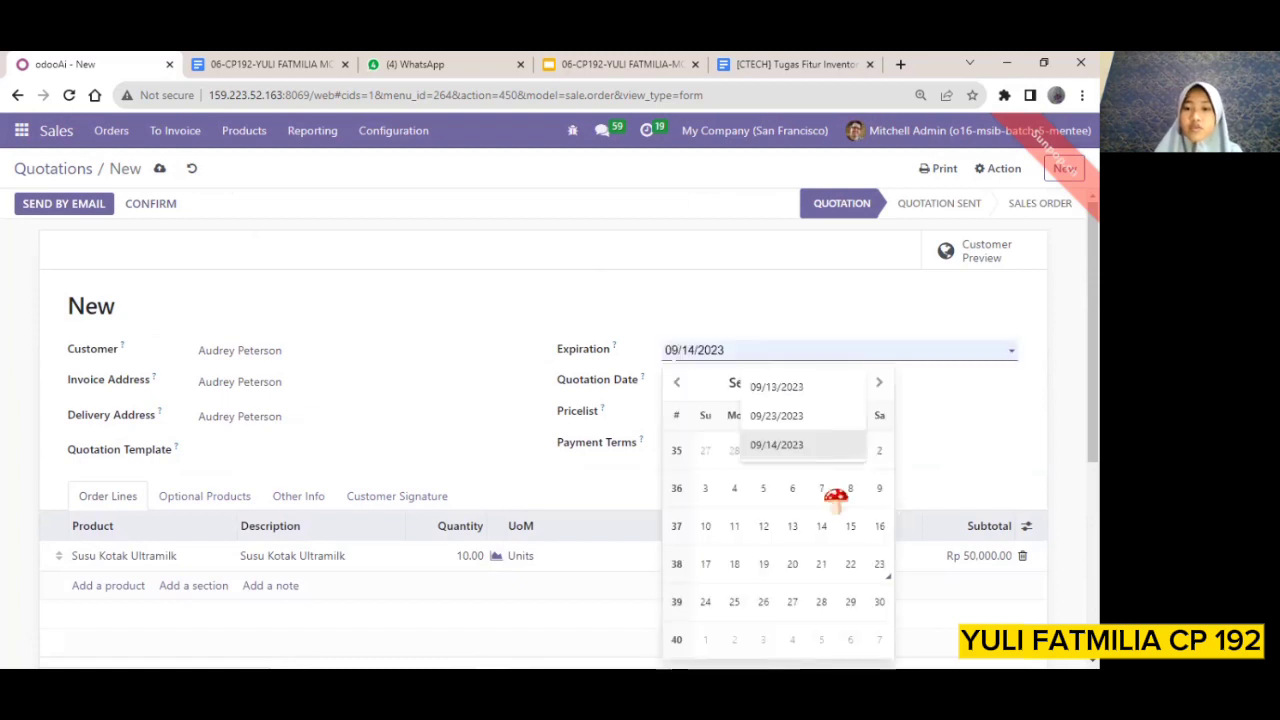
left_click(878, 565)
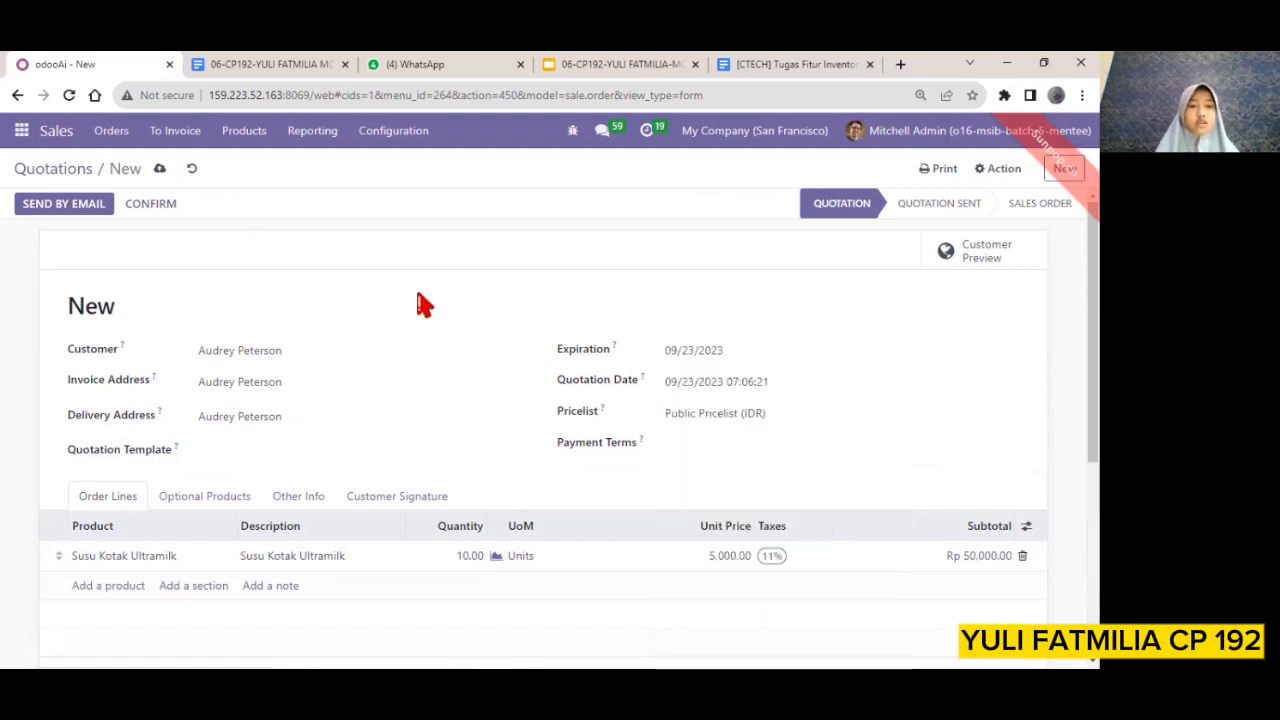
left_click(167, 205)
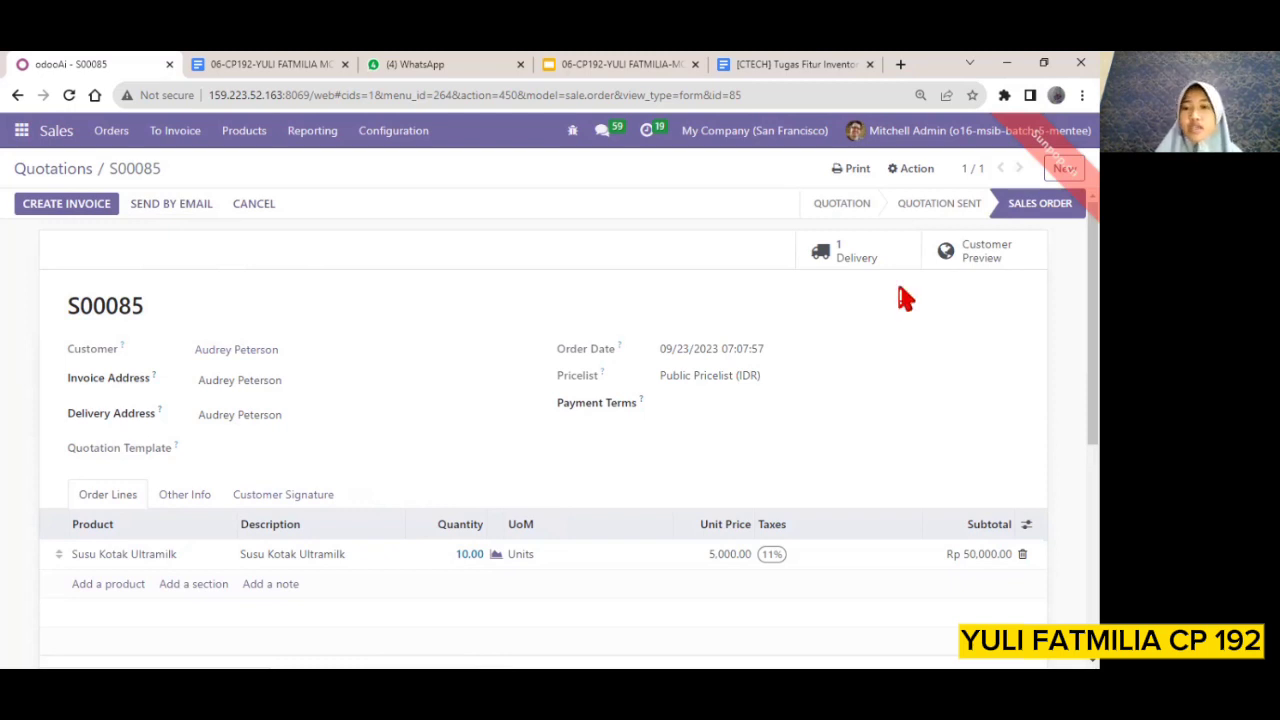
Open the sales order's delivery and record 10 units of Susu Kotak Ultramilk done from lot LOTS01 in WH/Stock
left_click(843, 258)
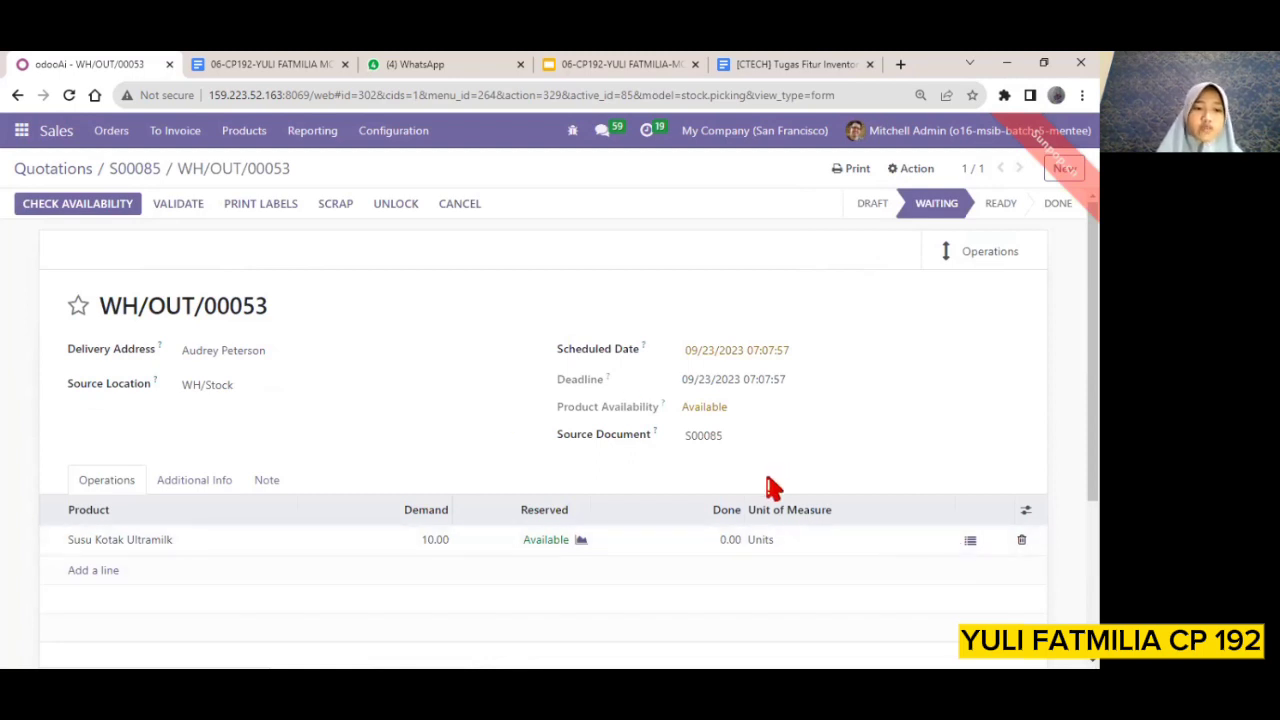
scroll(500, 485, "down", 2)
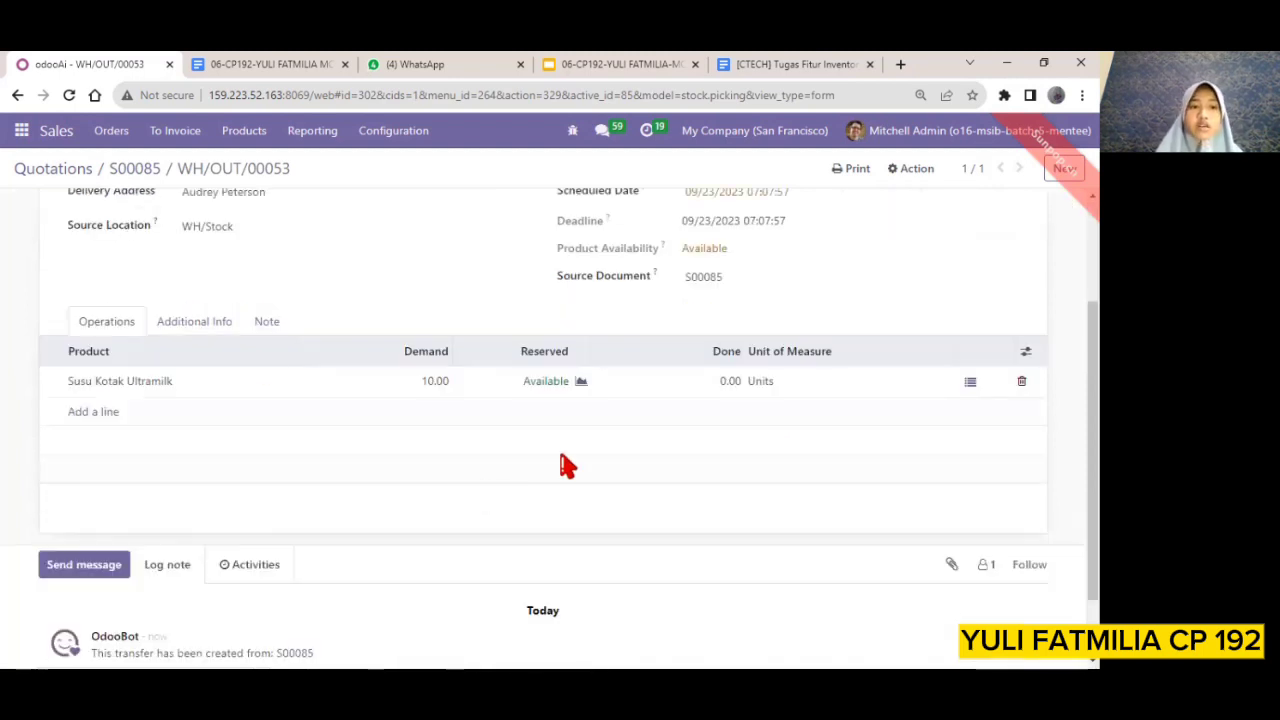
left_click(970, 386)
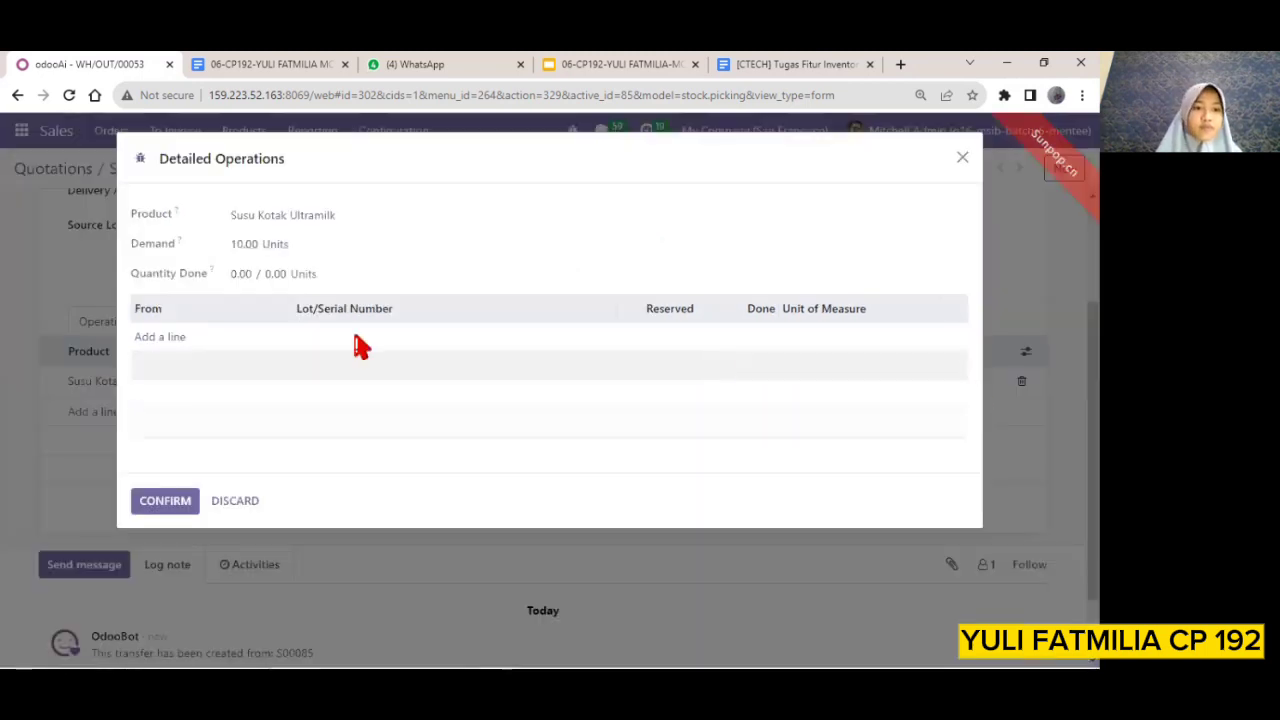
left_click(173, 341)
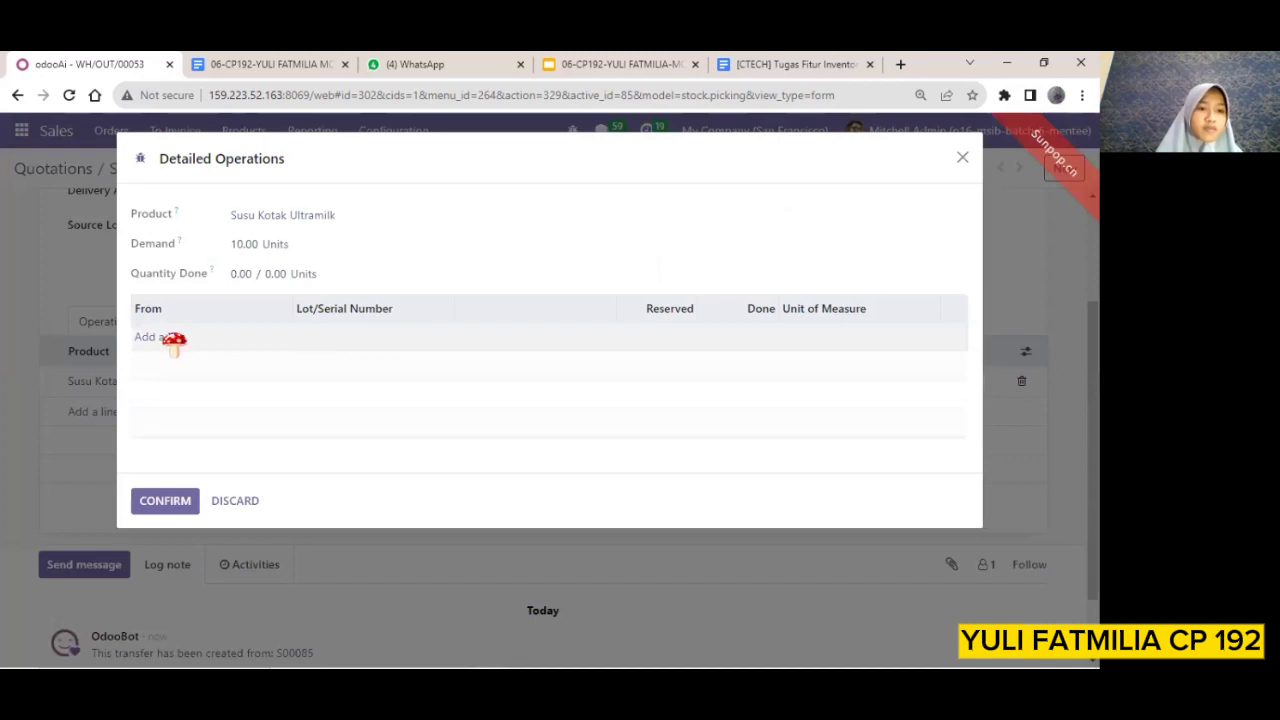
left_click(173, 341)
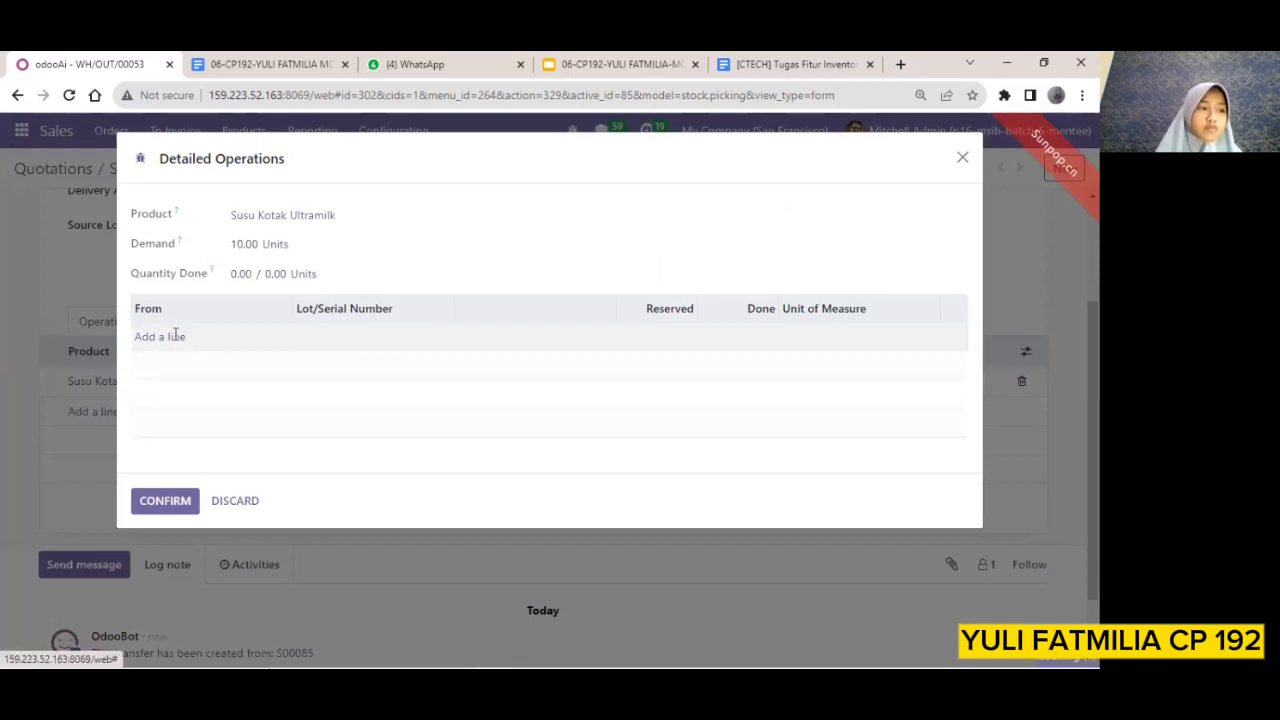
left_click(155, 501)
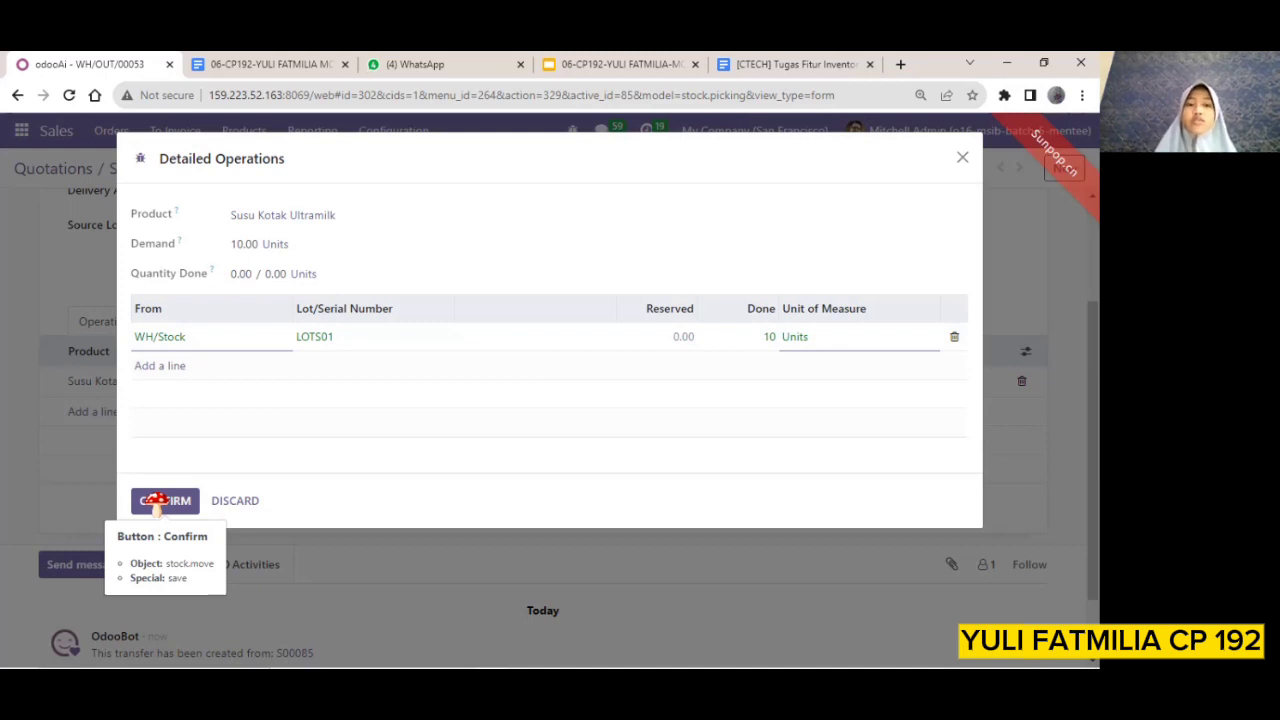
left_click(155, 501)
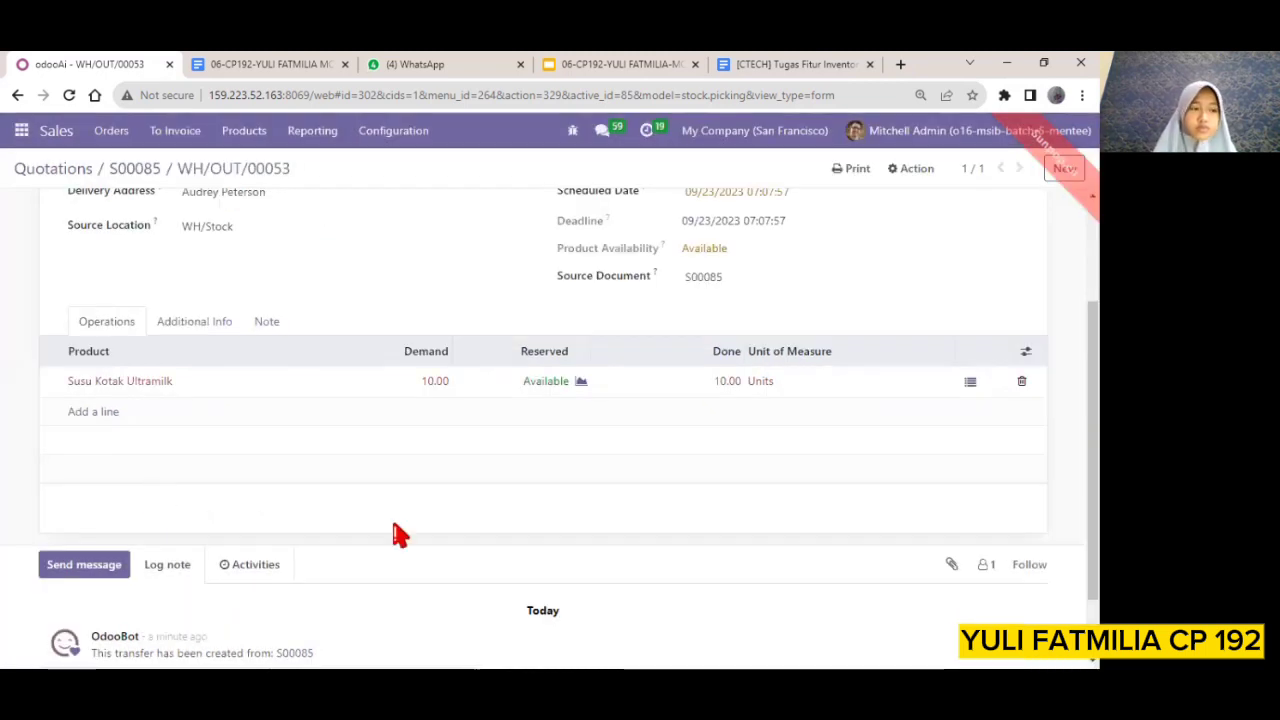
Review the delivery order for Susu Kotak Ultramilk and validate it
scroll(400, 535, "down", 1)
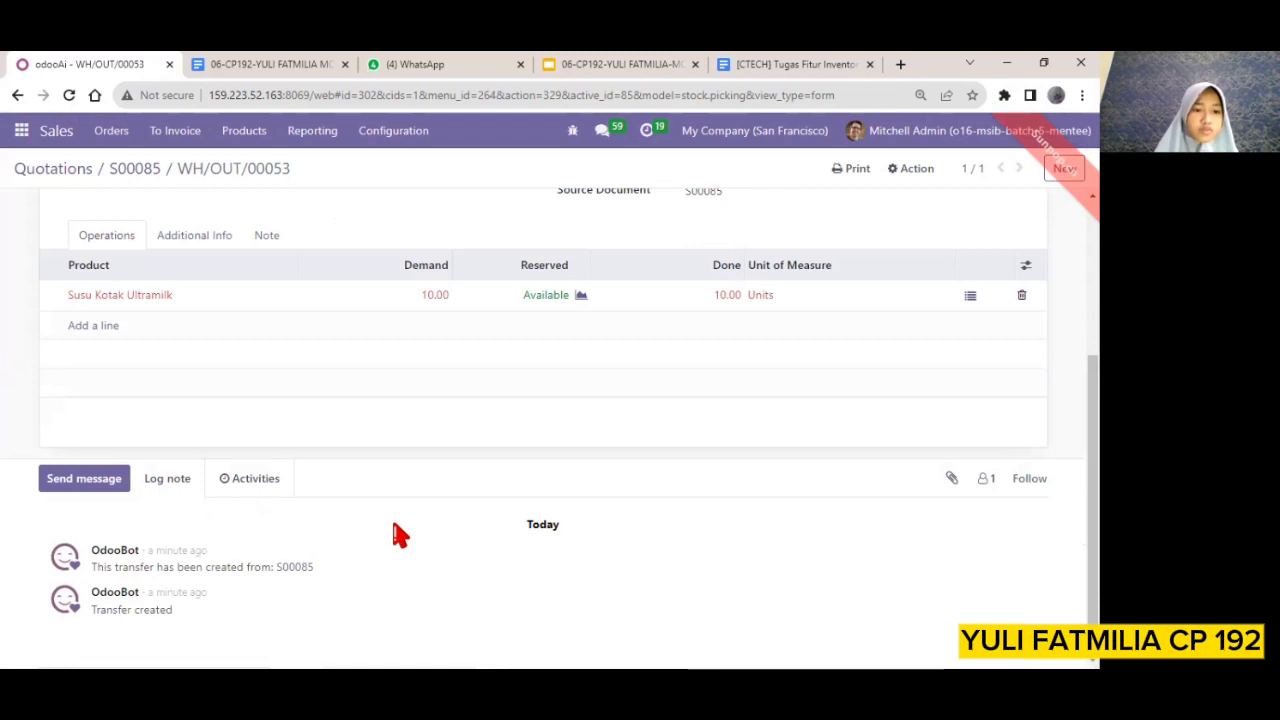
scroll(395, 535, "up", 3)
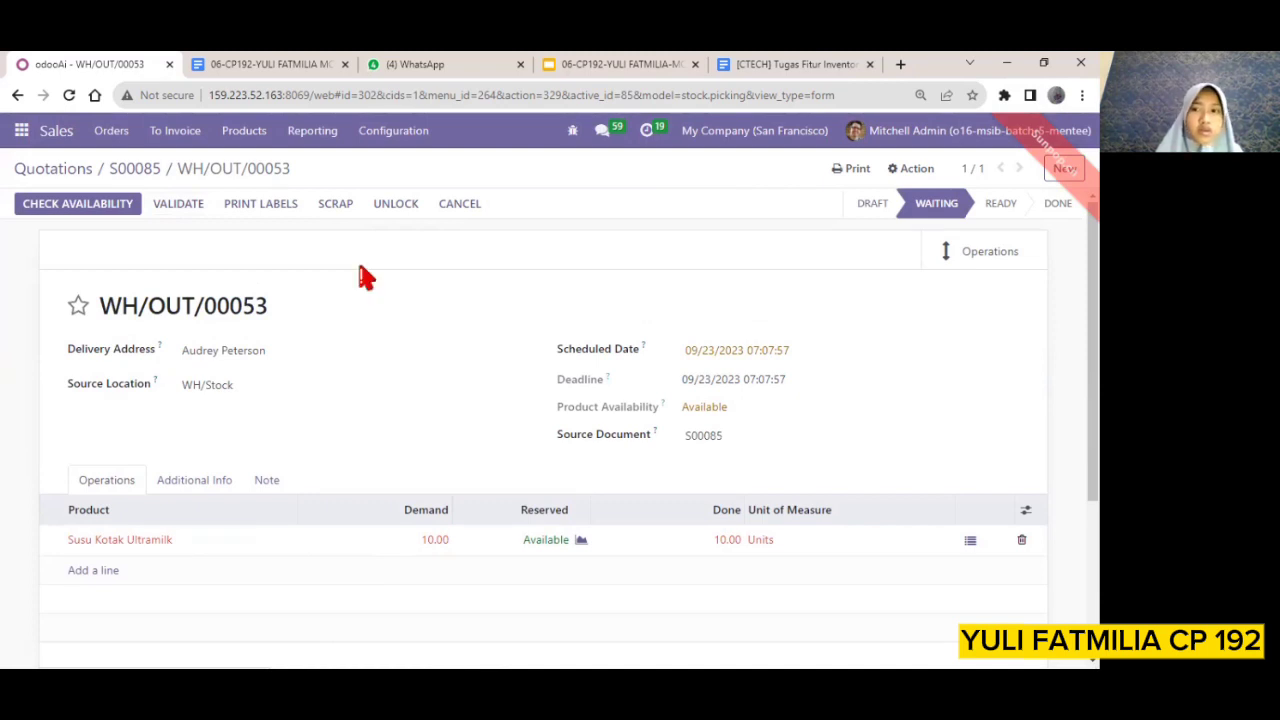
left_click(166, 212)
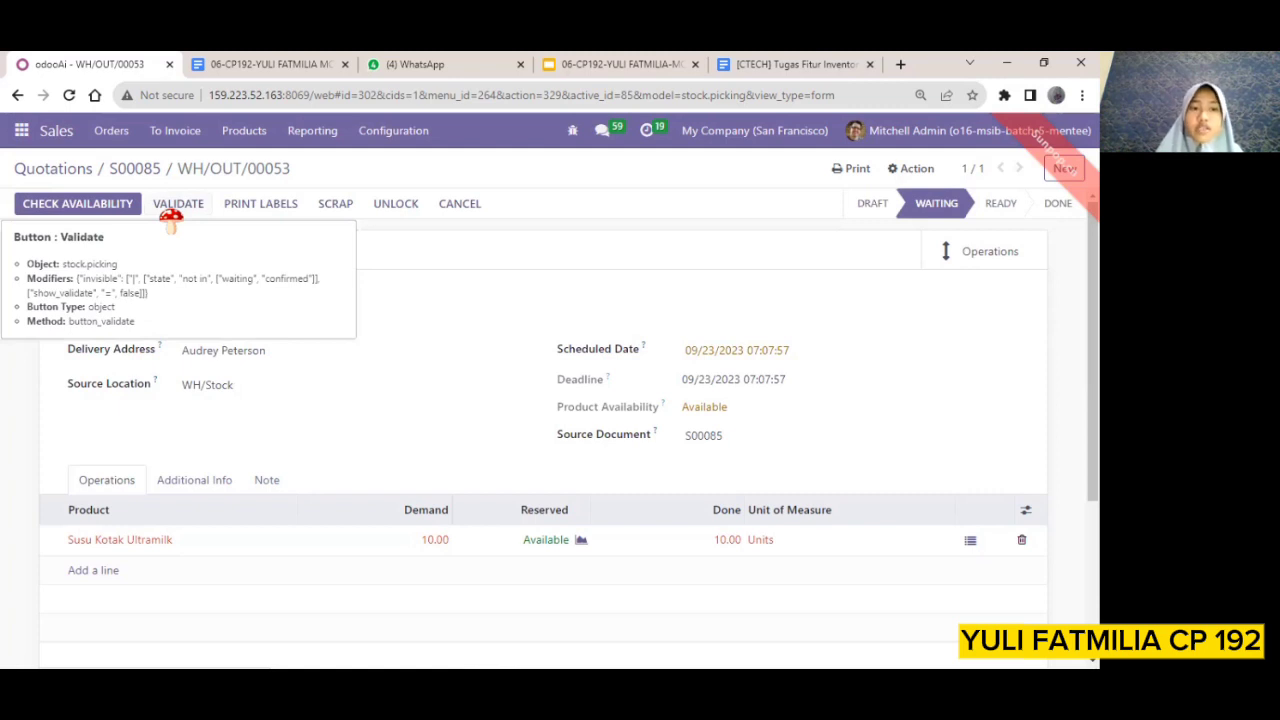
left_click(176, 219)
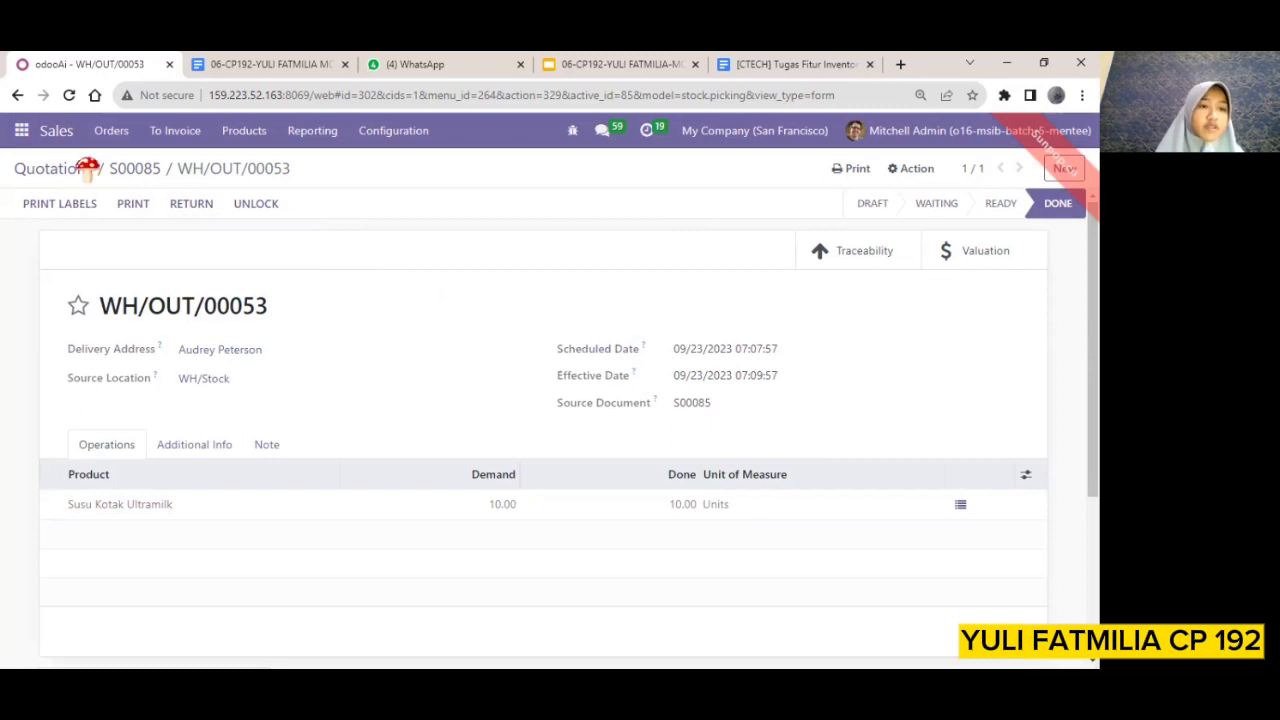
Switch to the Inventory app and view the Stock Moves report for the latest Susu Kotak Ultramilk moves
left_click(22, 132)
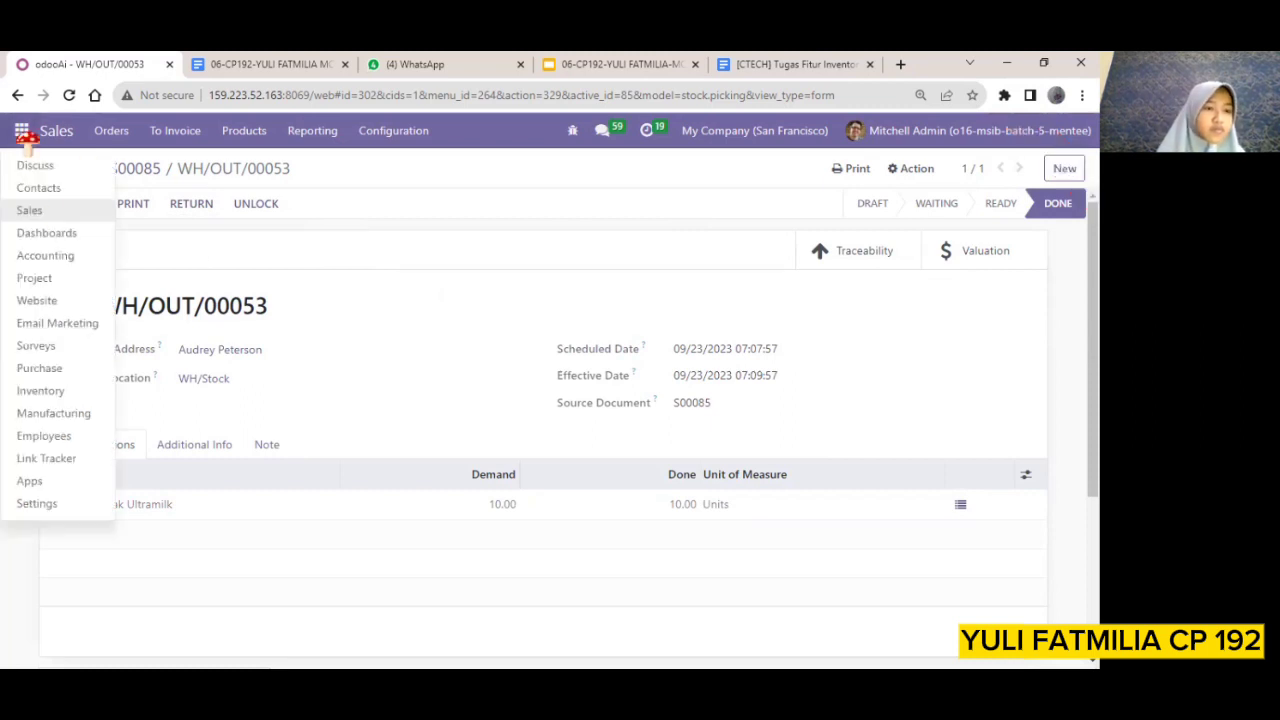
left_click(50, 391)
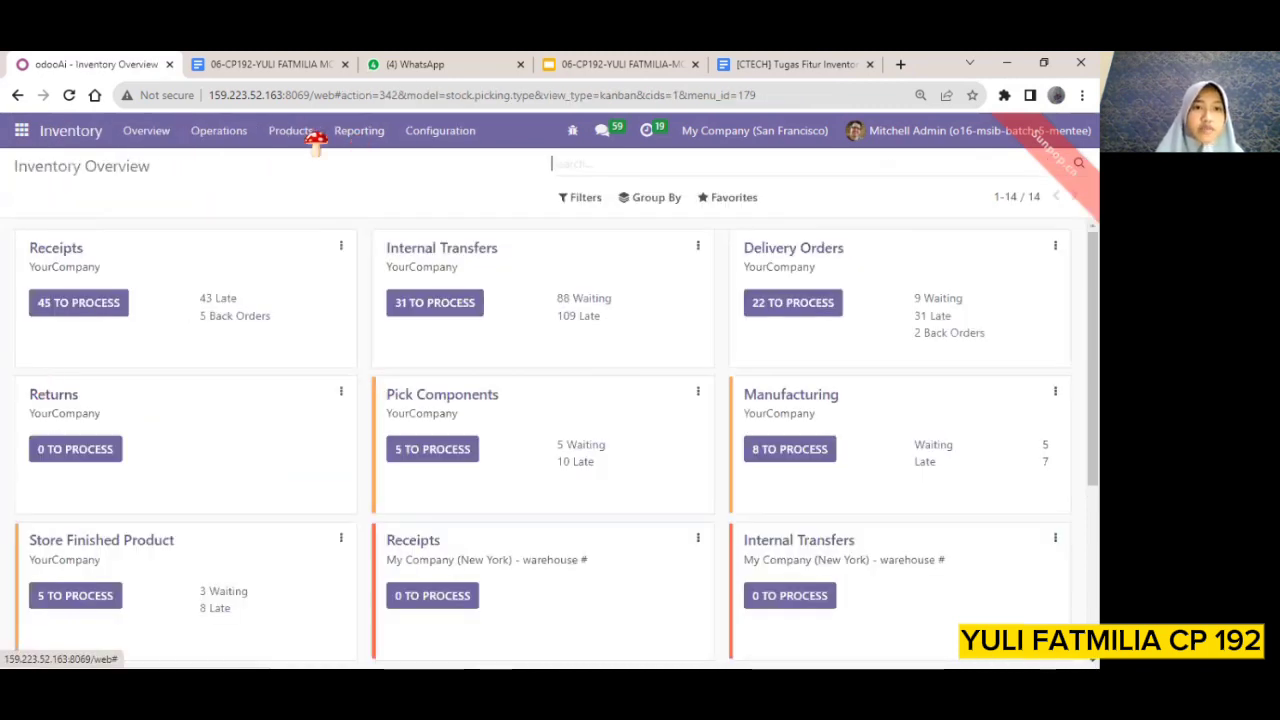
left_click(359, 131)
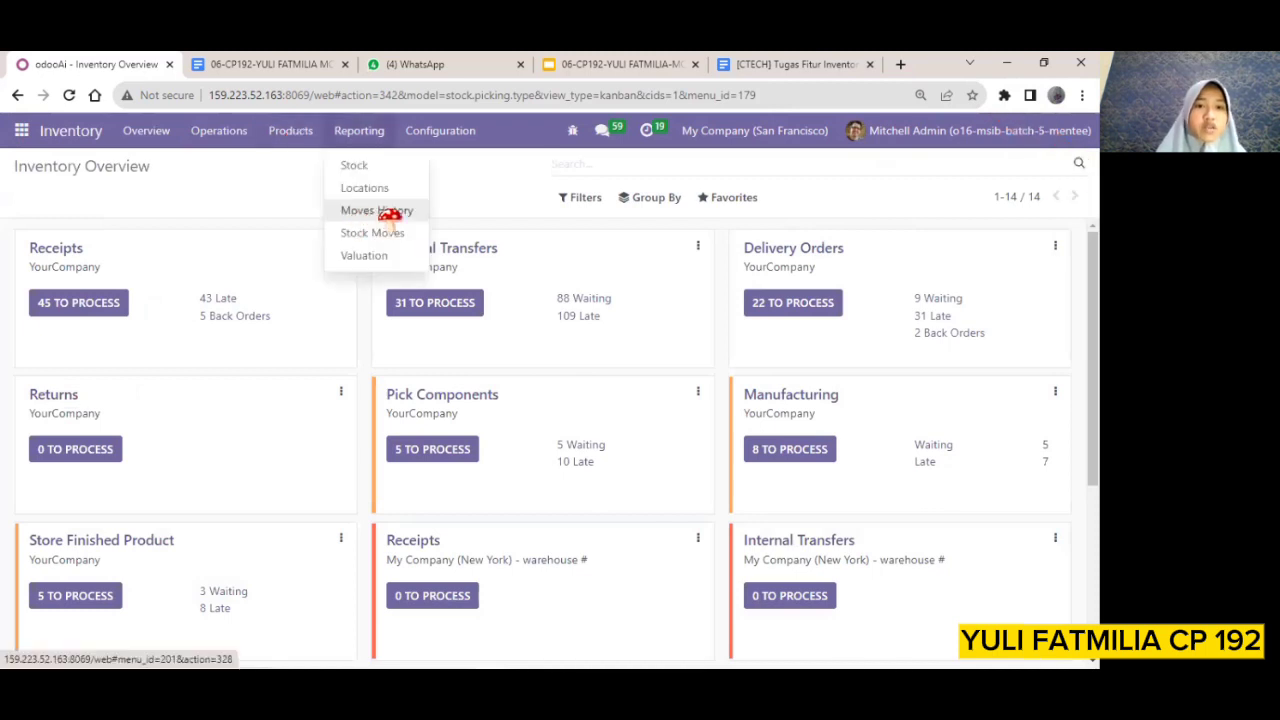
left_click(366, 236)
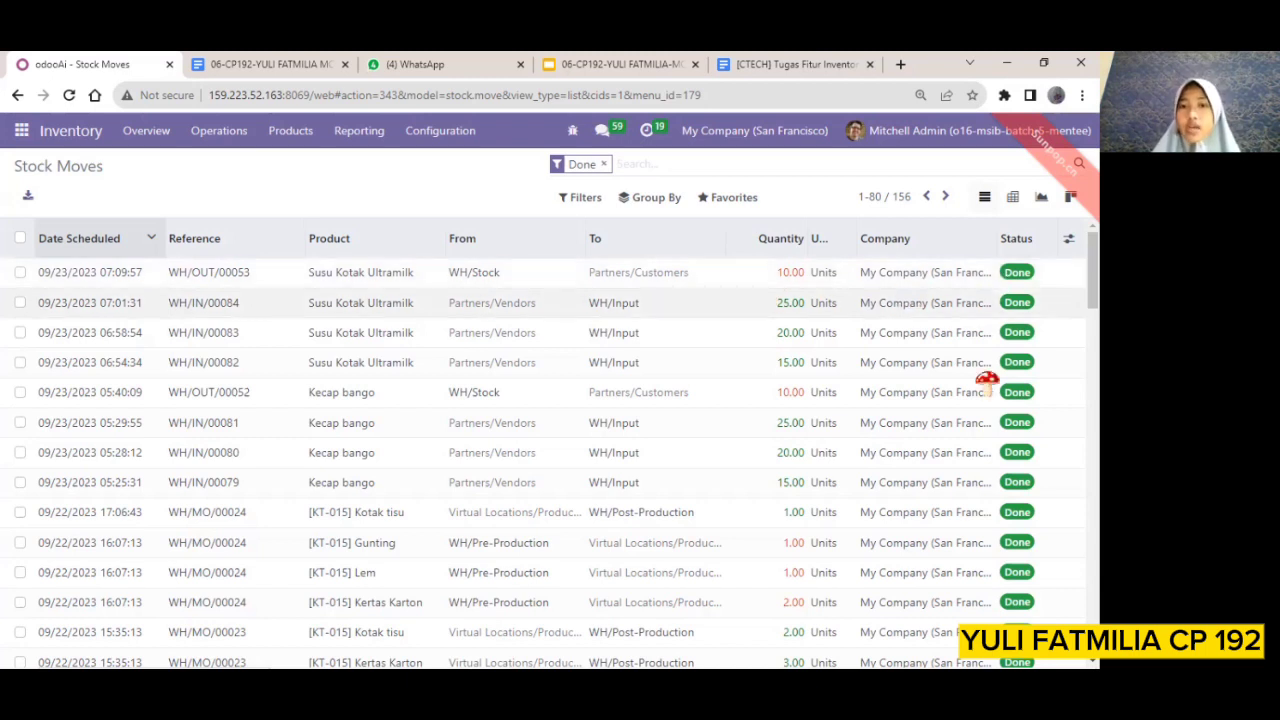
Compare the Moves History and Stock Moves reports, and reopen Moves History to examine the lots used in the Susu Kotak Ultramilk moves
left_click(207, 140)
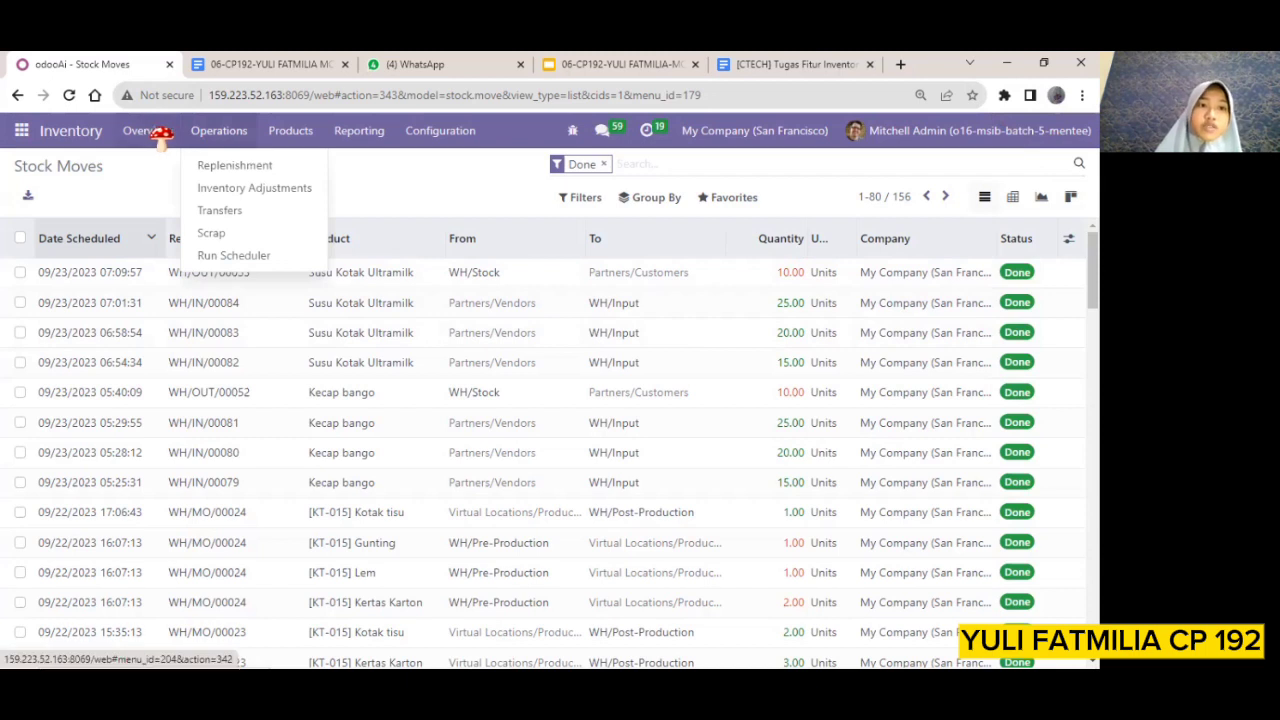
left_click(292, 133)
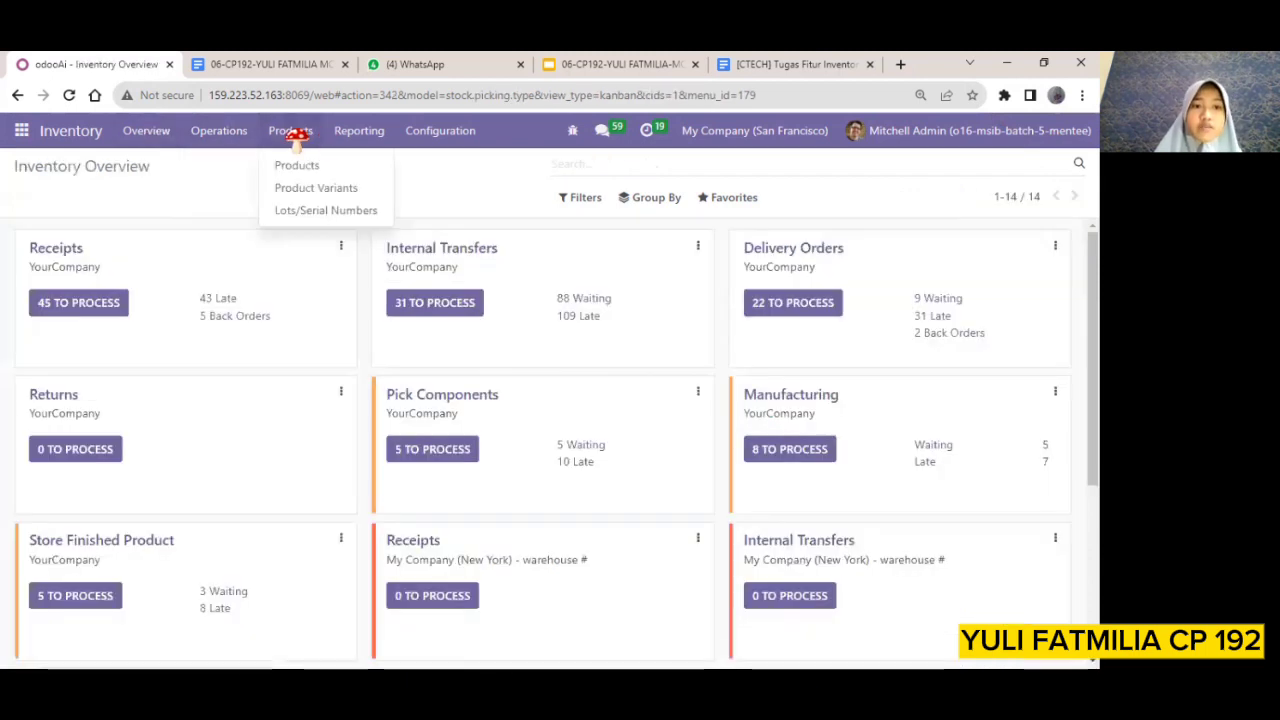
left_click(358, 138)
left_click(358, 138)
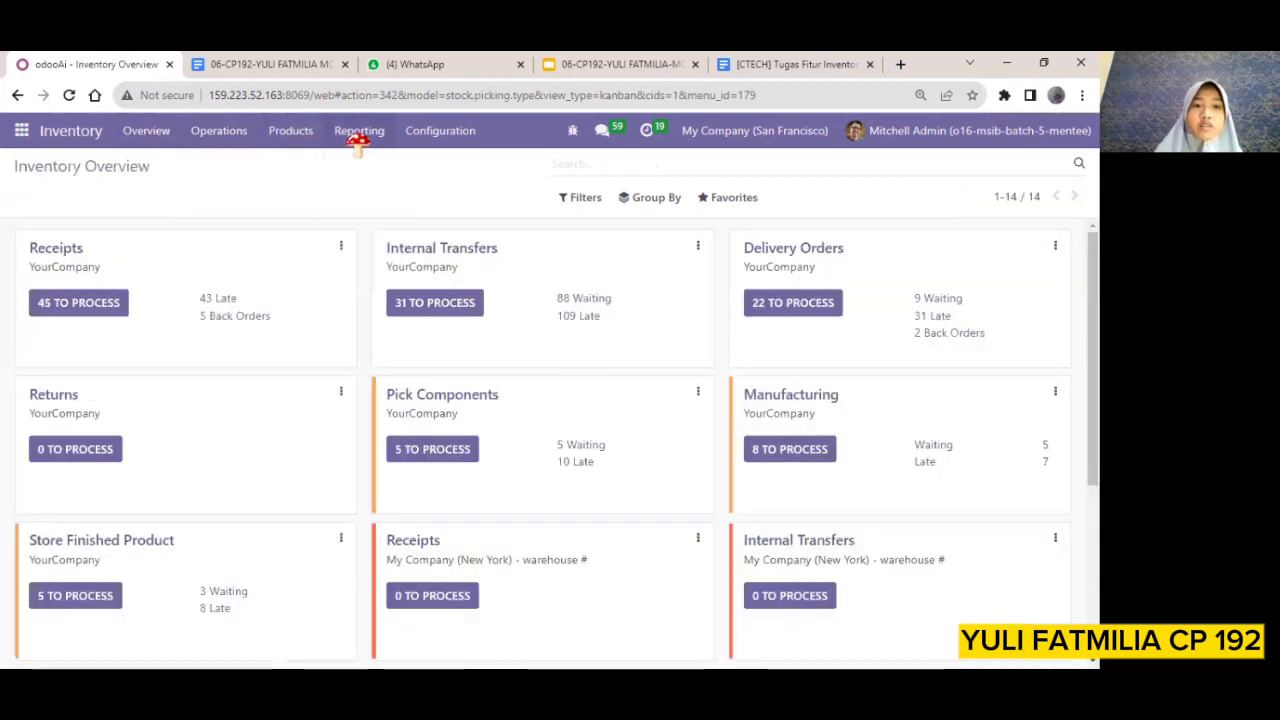
left_click(358, 138)
left_click(368, 211)
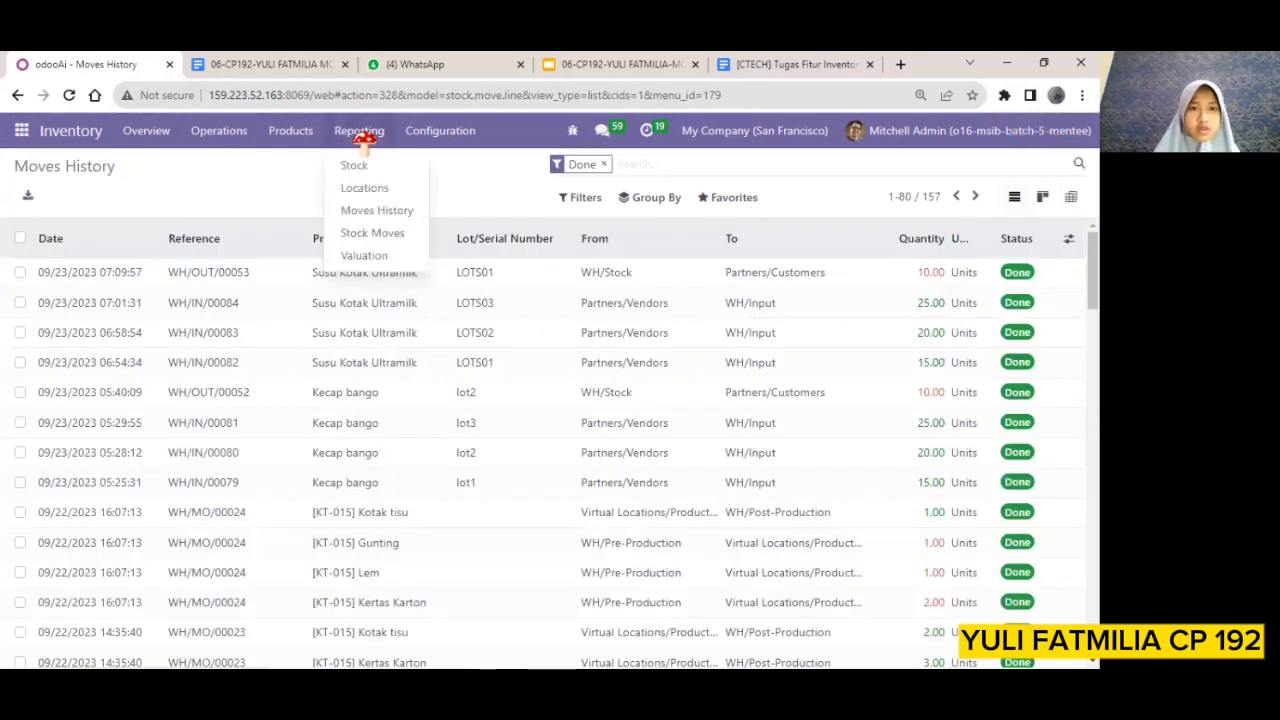
left_click(366, 234)
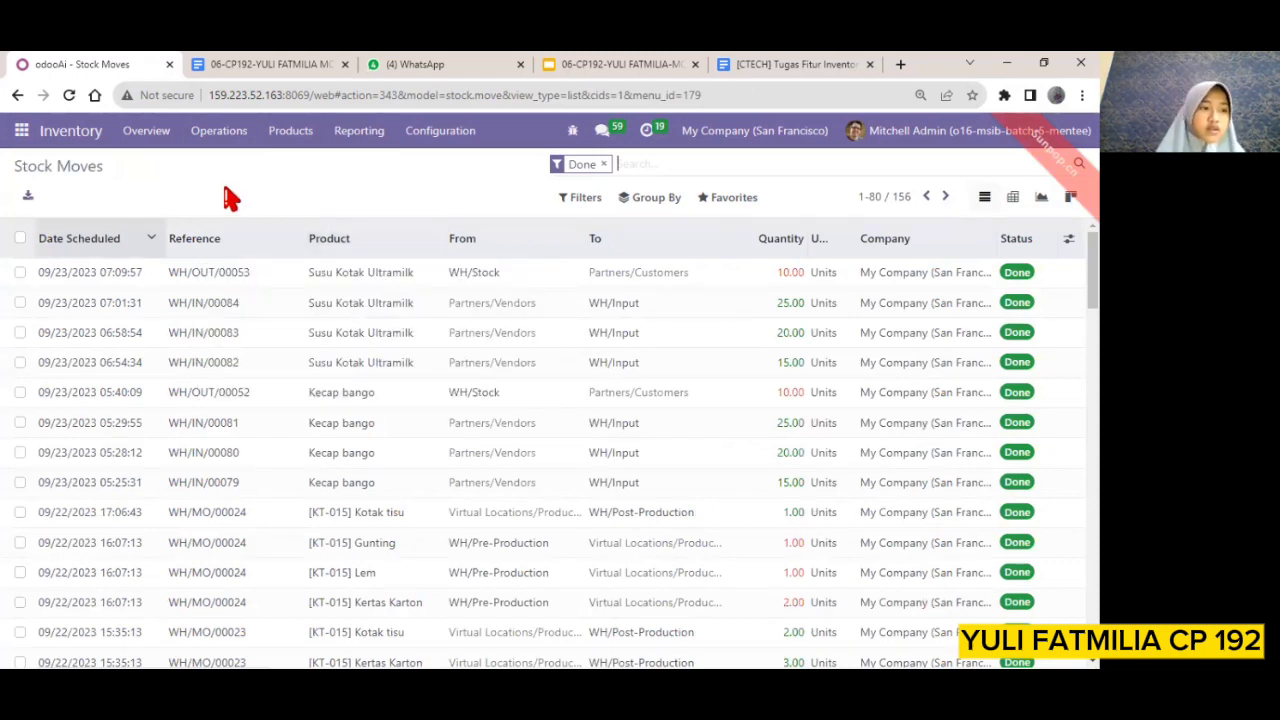
left_click(352, 138)
left_click(354, 211)
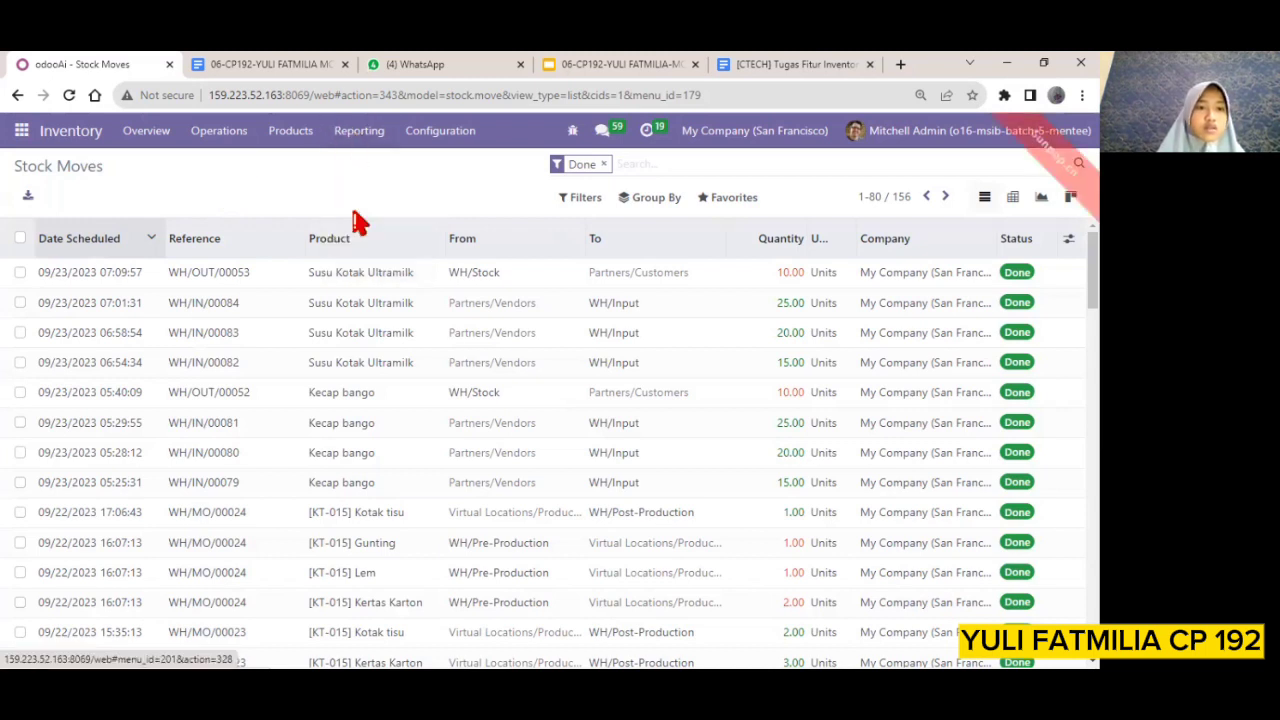
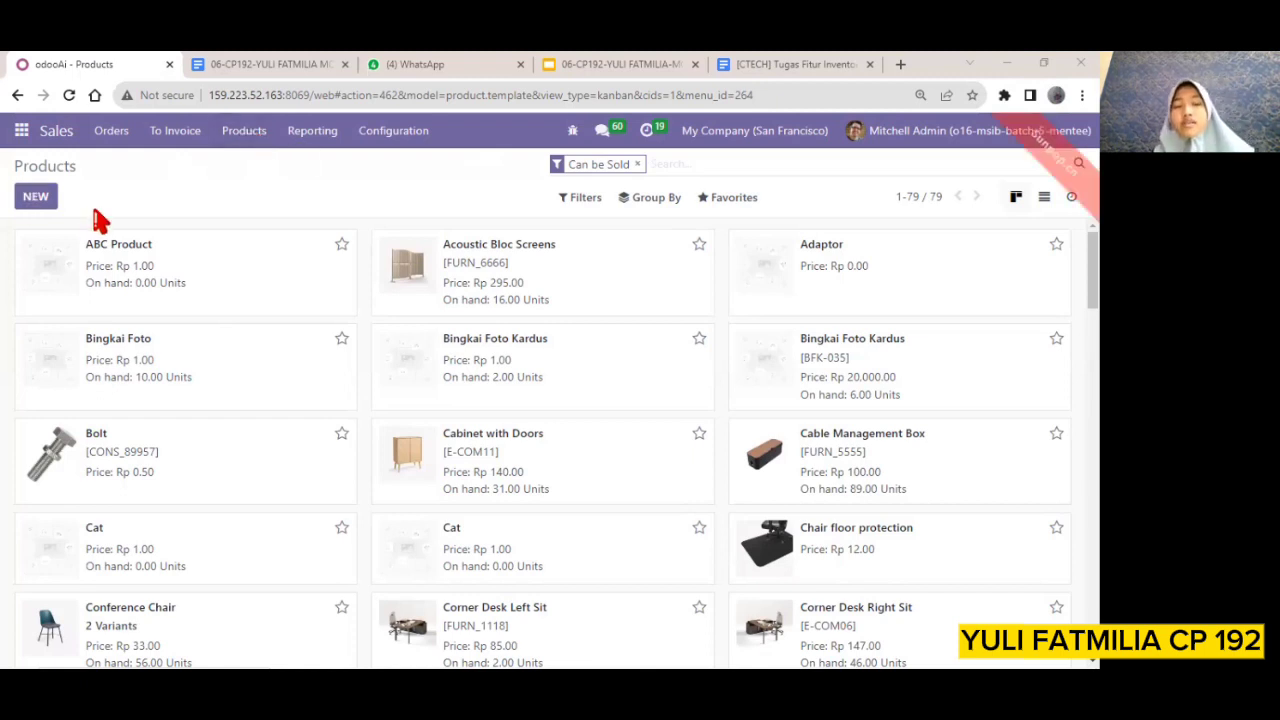
Create a new product named Samsung Handphone
left_click(32, 203)
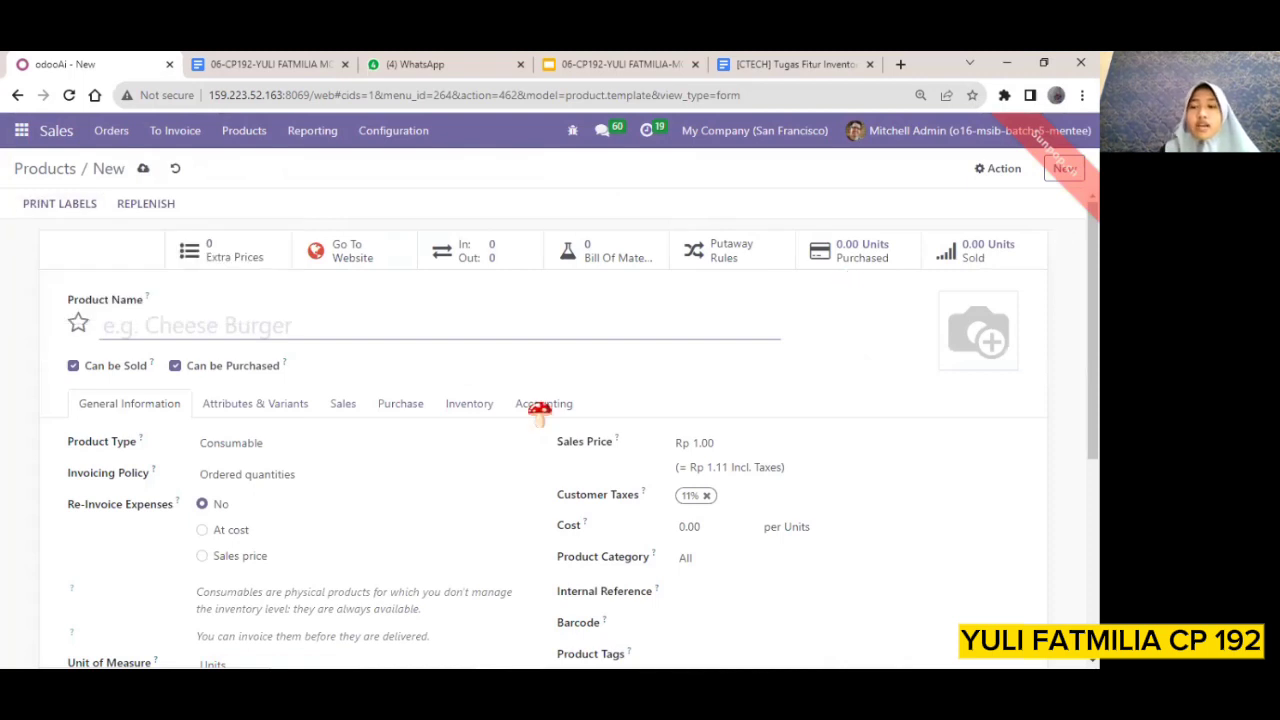
left_click(257, 326)
type("Sa")
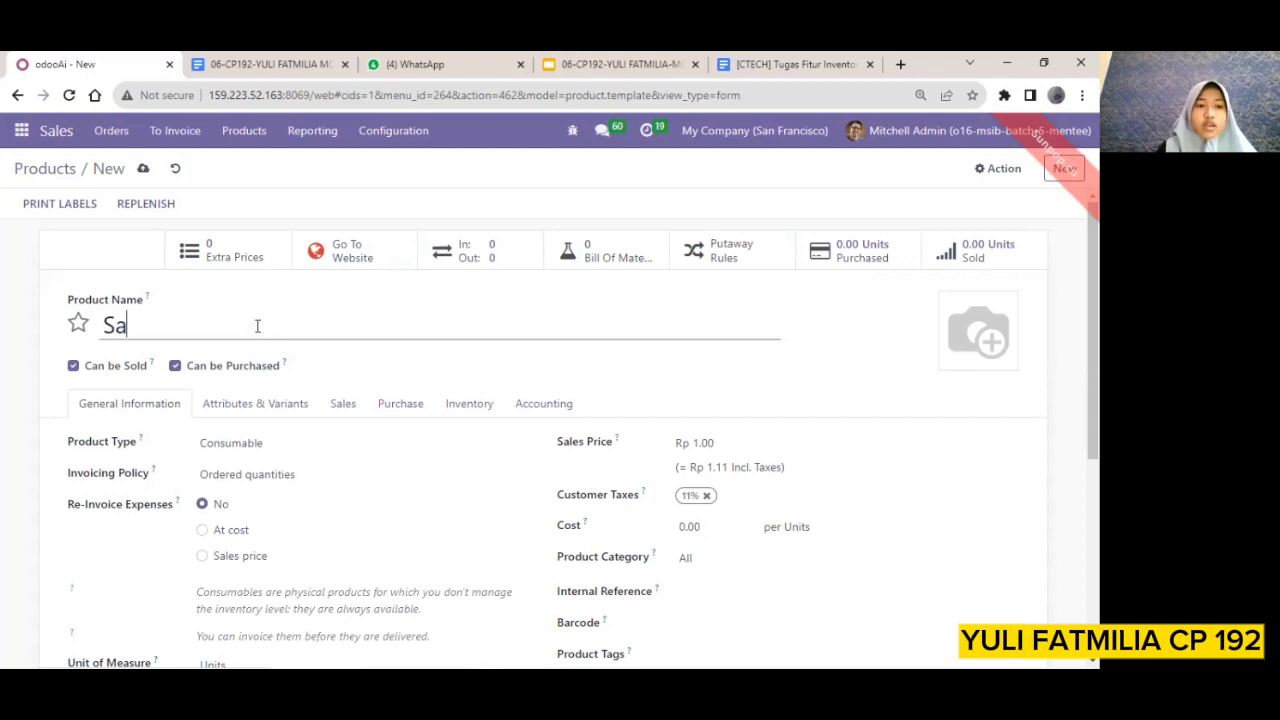
type("msu")
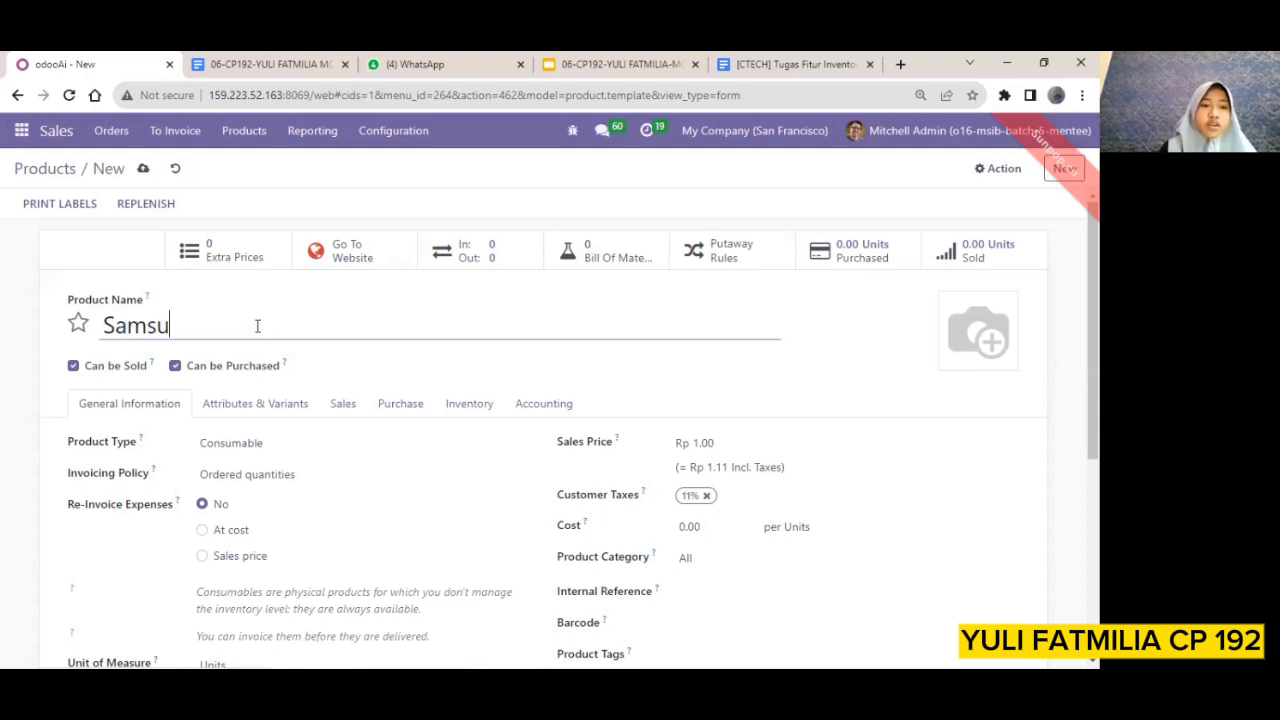
type("ng Han")
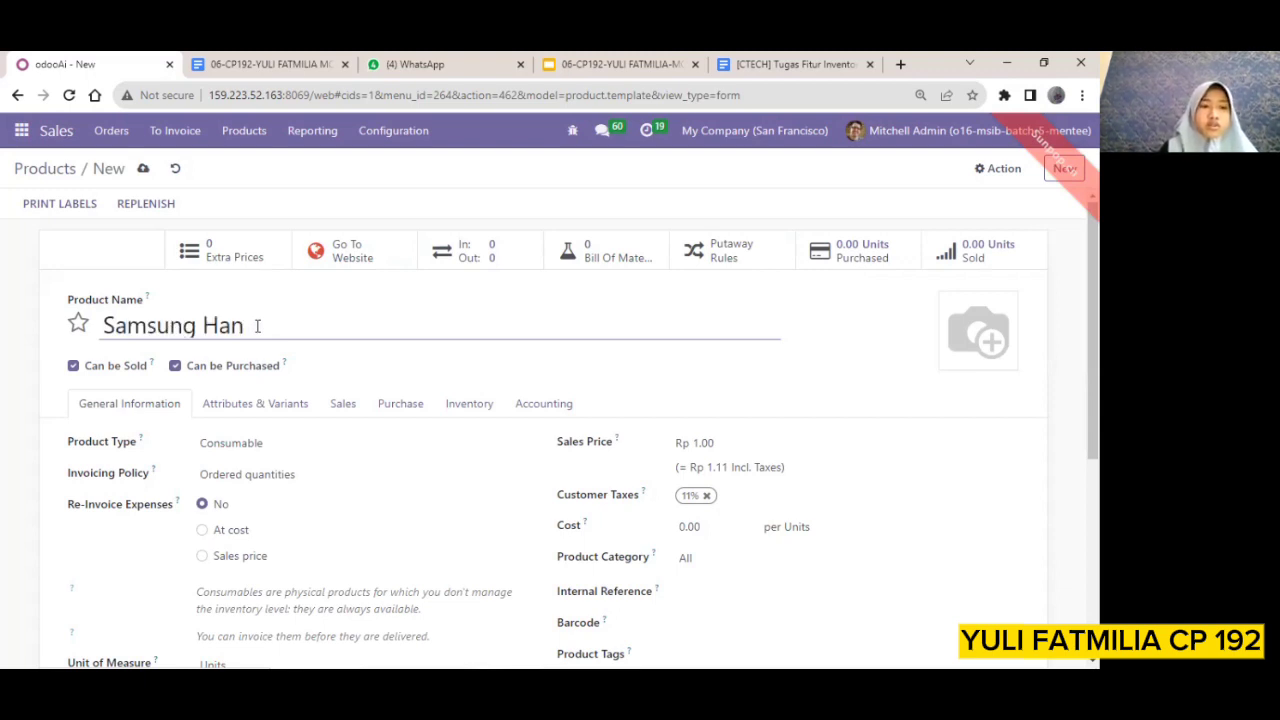
type("d")
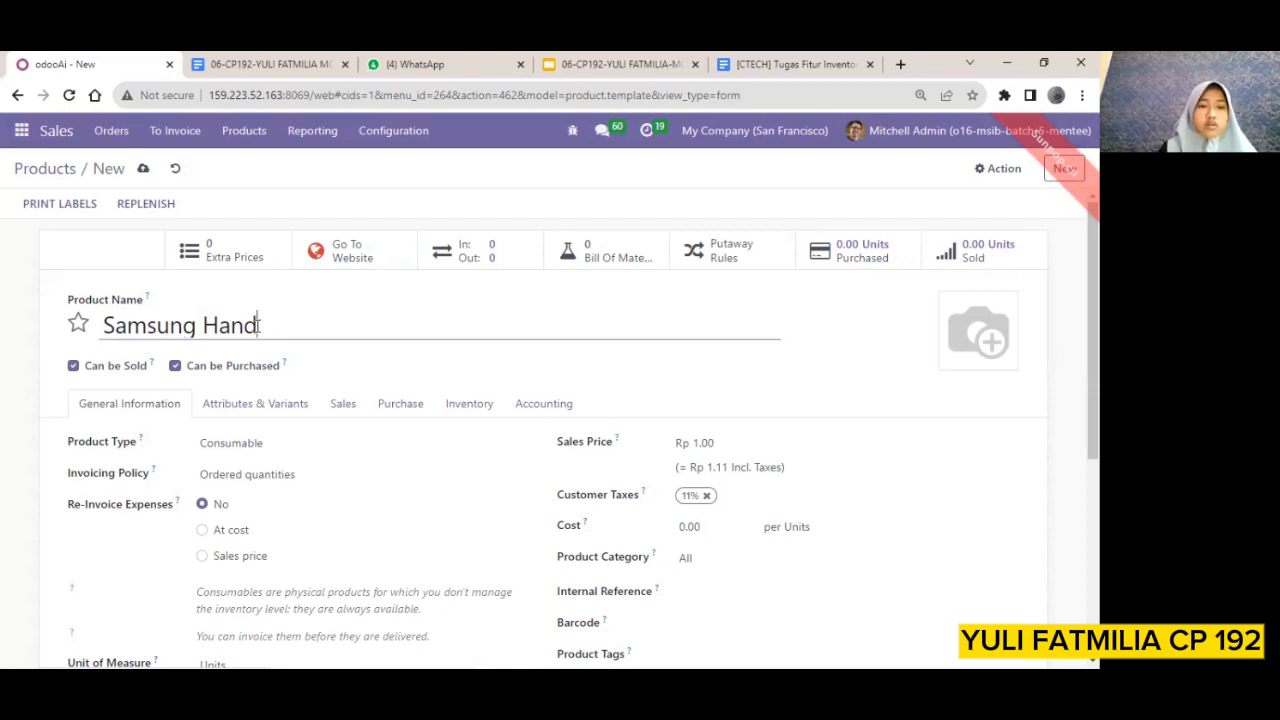
type("phone")
scroll(437, 458, "down", 2)
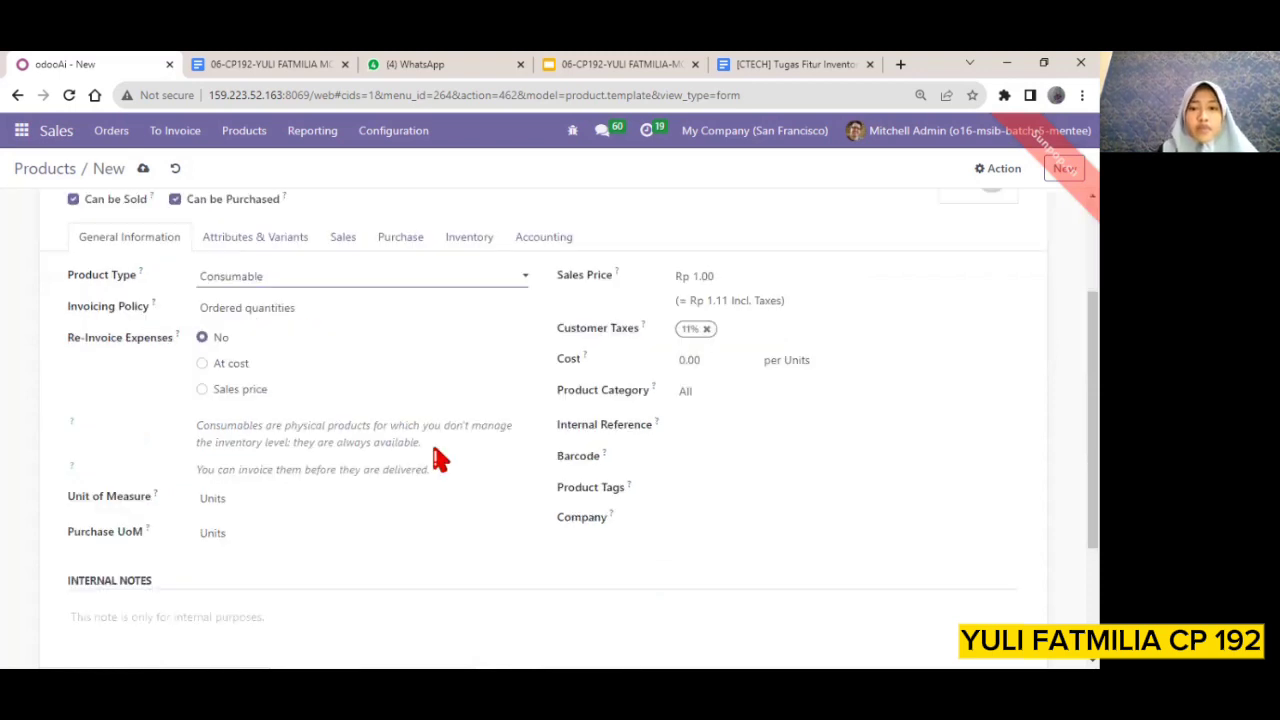
Set the Samsung Handphone's sales price to Rp 4,000,000
scroll(760, 474, "up", 2)
left_click(712, 442)
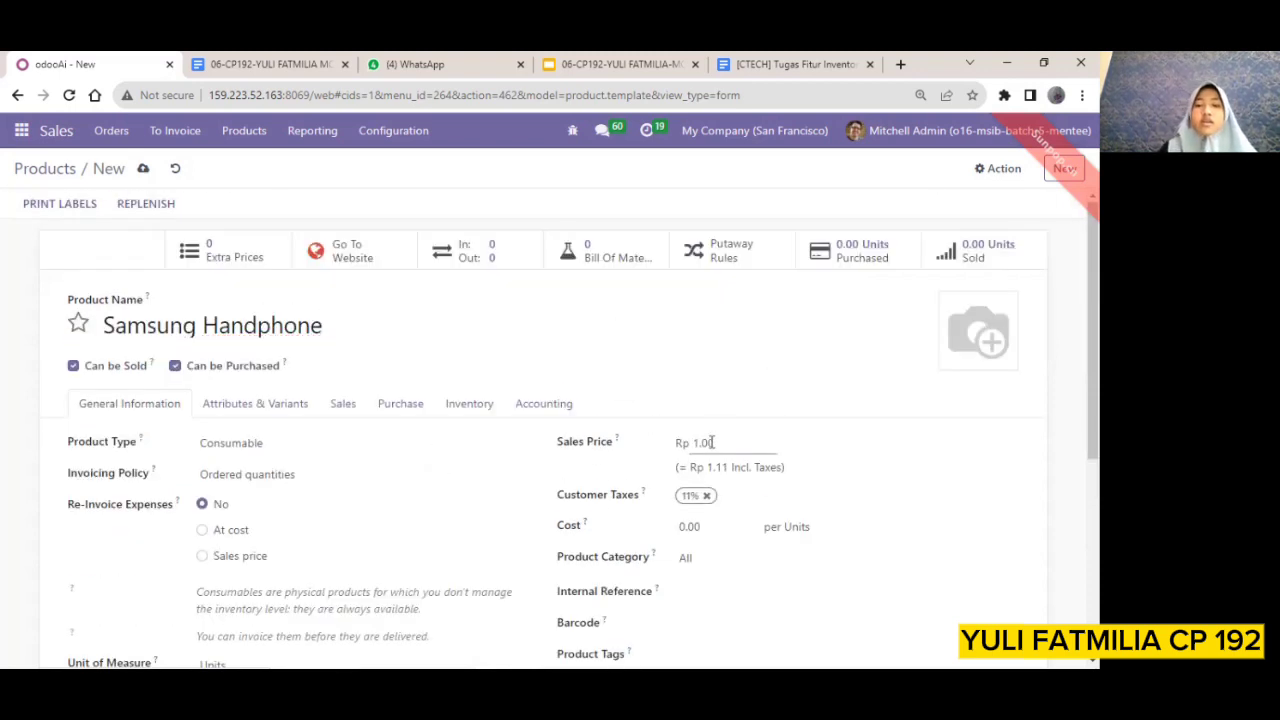
key("BackSpace")
key("BackSpace")
key("BackSpace")
key("BackSpace")
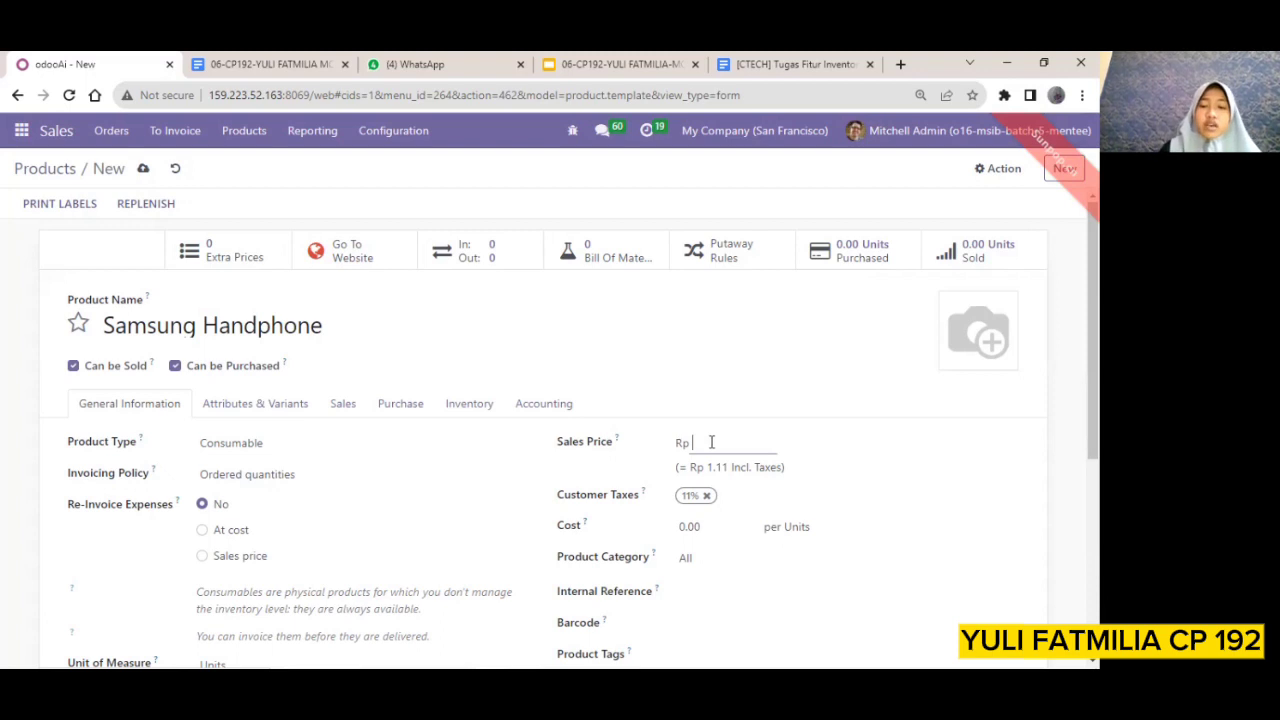
type("4000000")
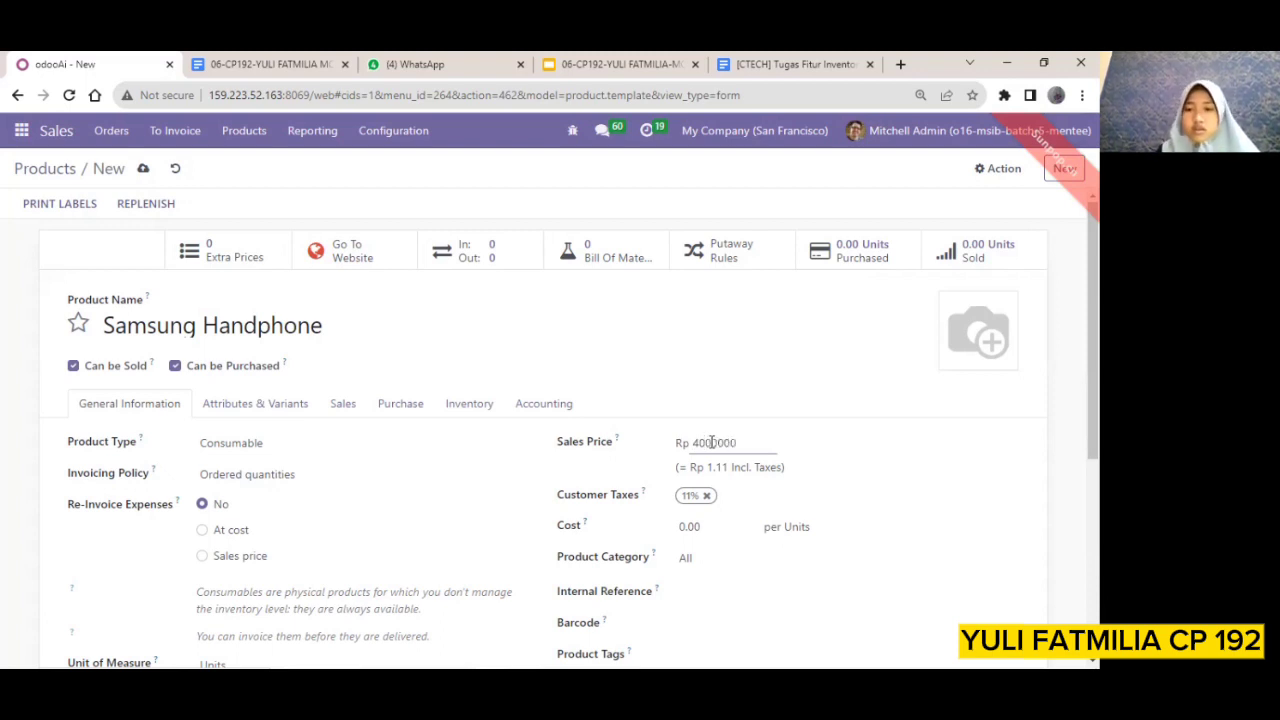
key("Return")
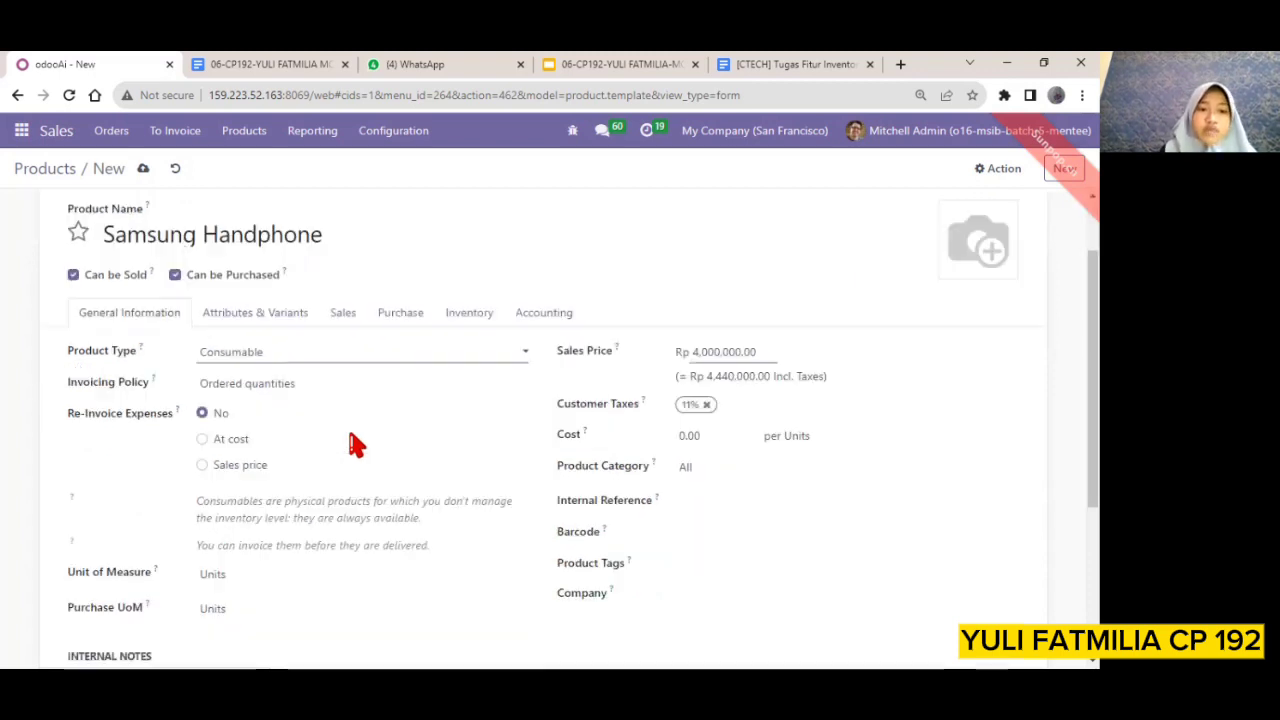
scroll(352, 443, "down", 1)
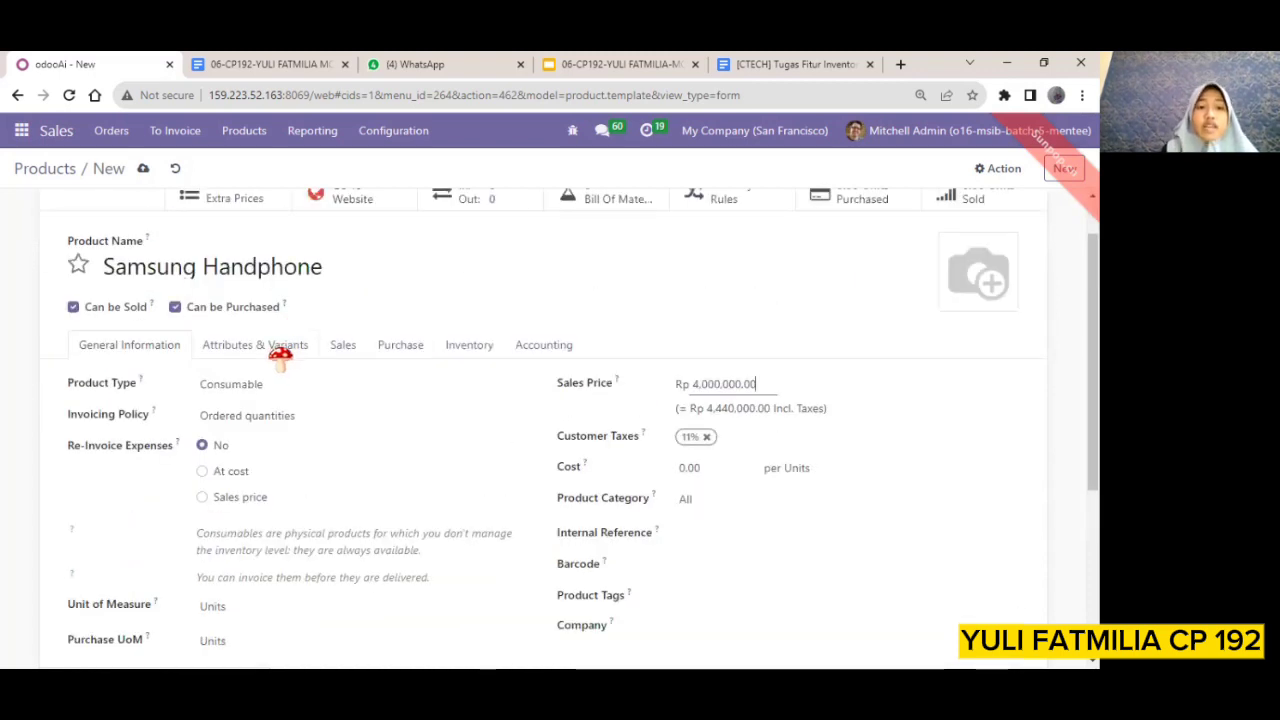
Give the product a Color attribute with the values White and Black, and add a second, empty attribute line
left_click(276, 350)
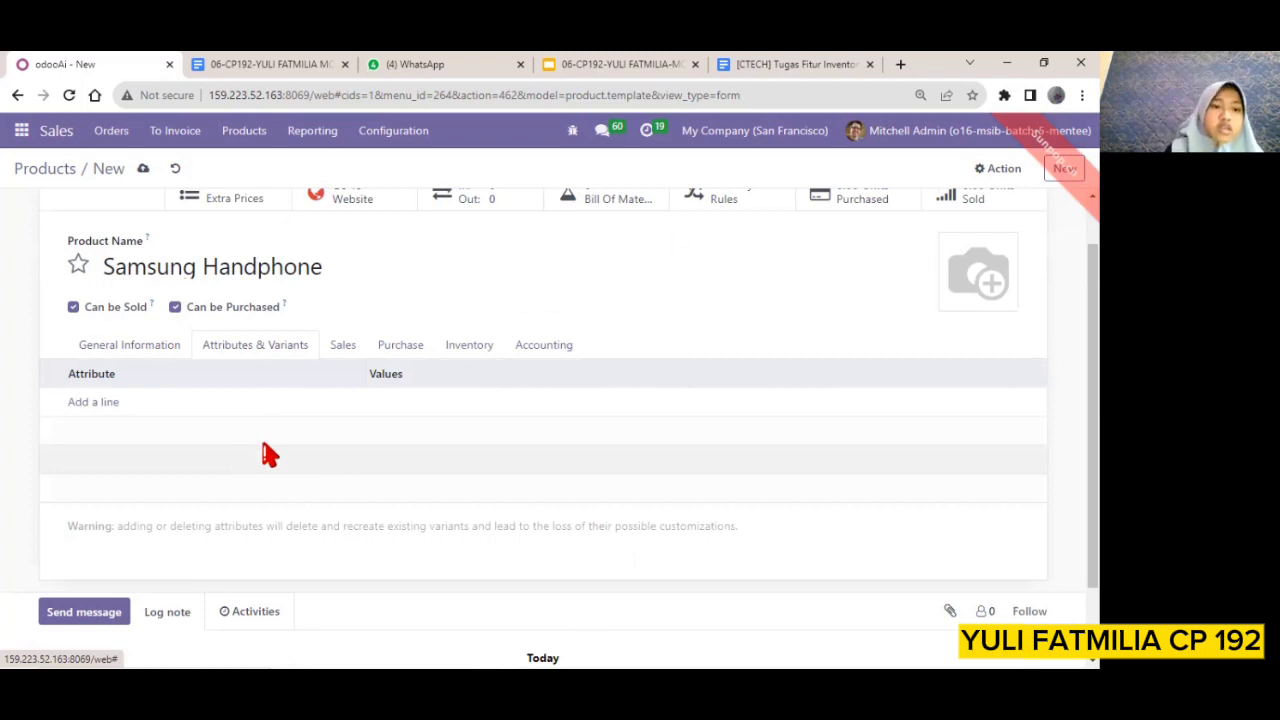
left_click(93, 404)
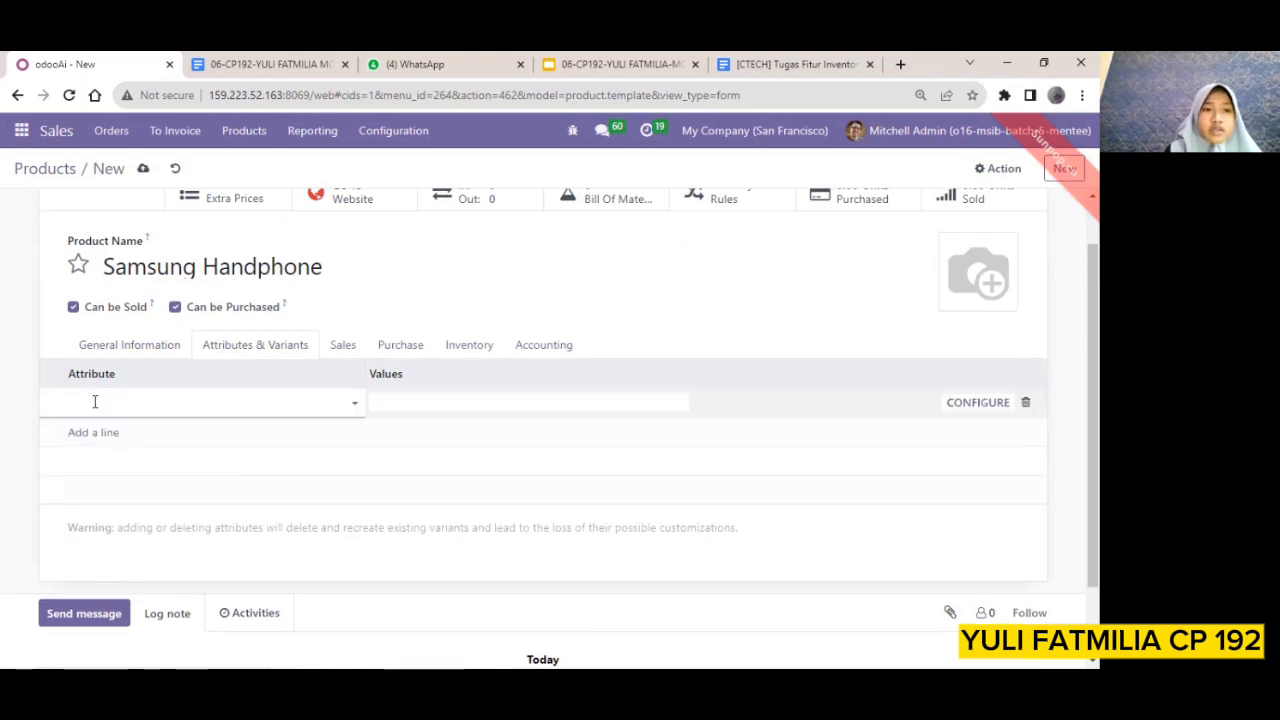
left_click(353, 400)
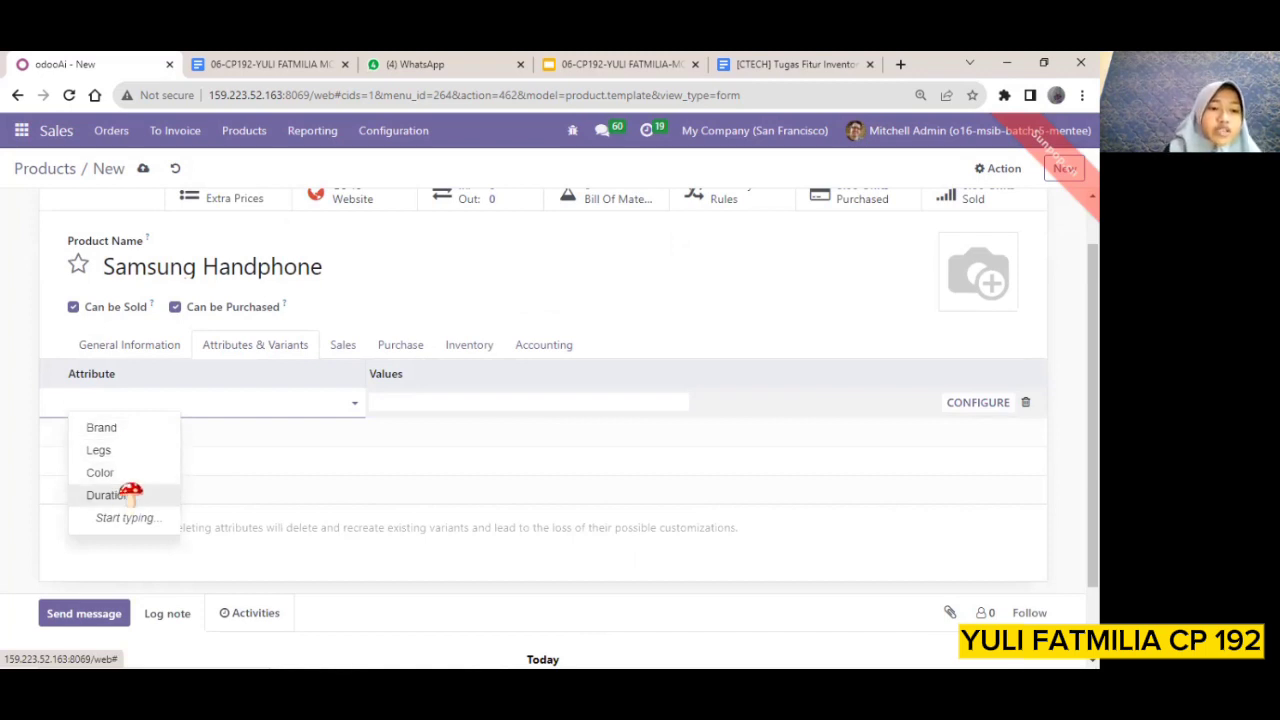
left_click(128, 478)
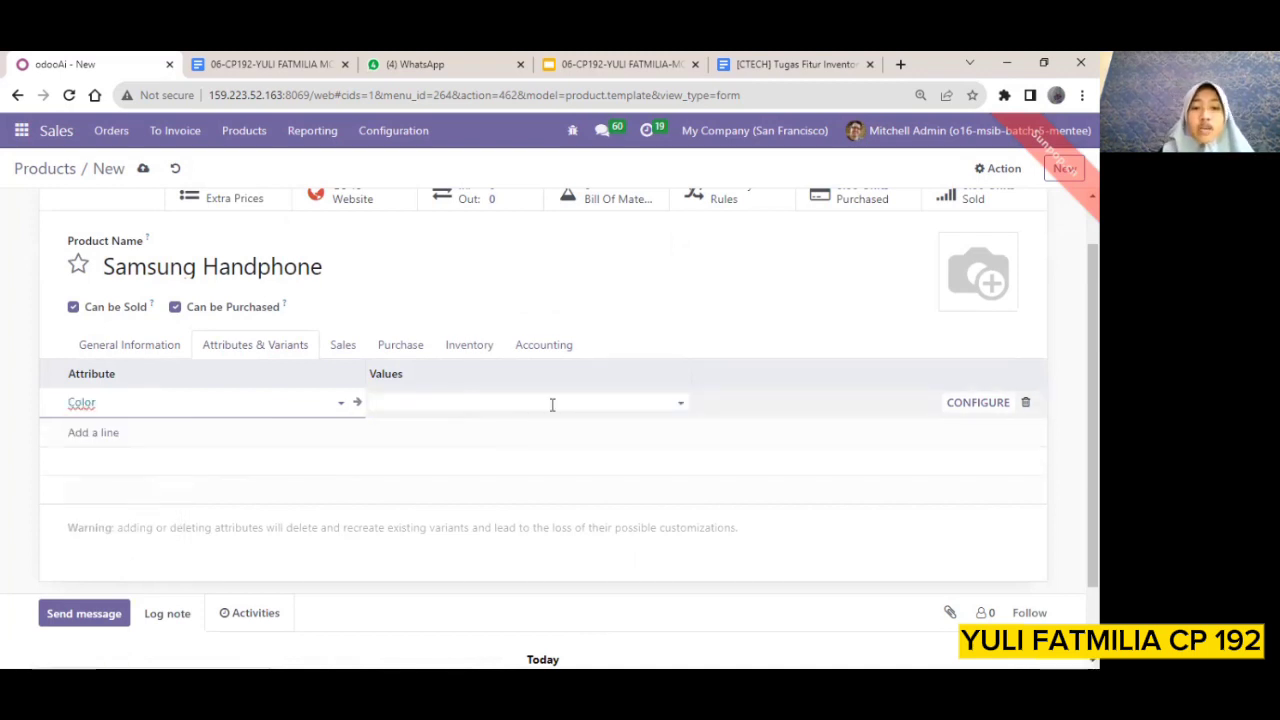
left_click(472, 414)
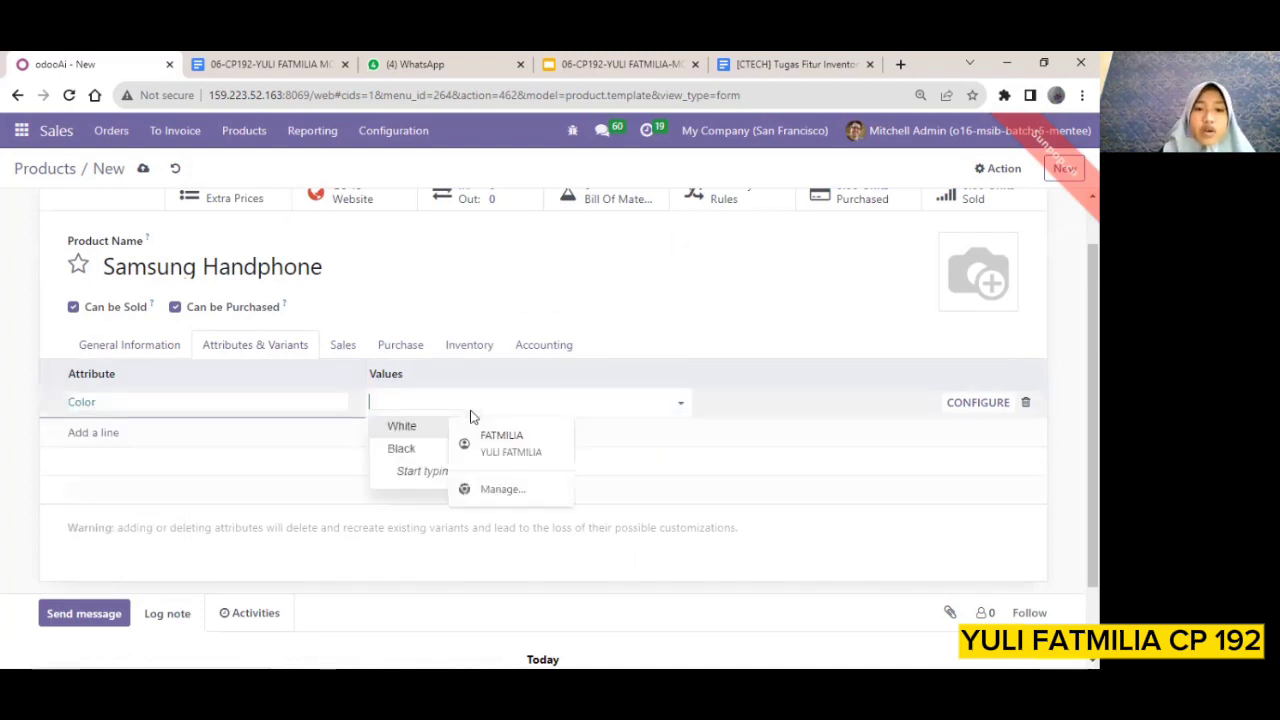
left_click(402, 427)
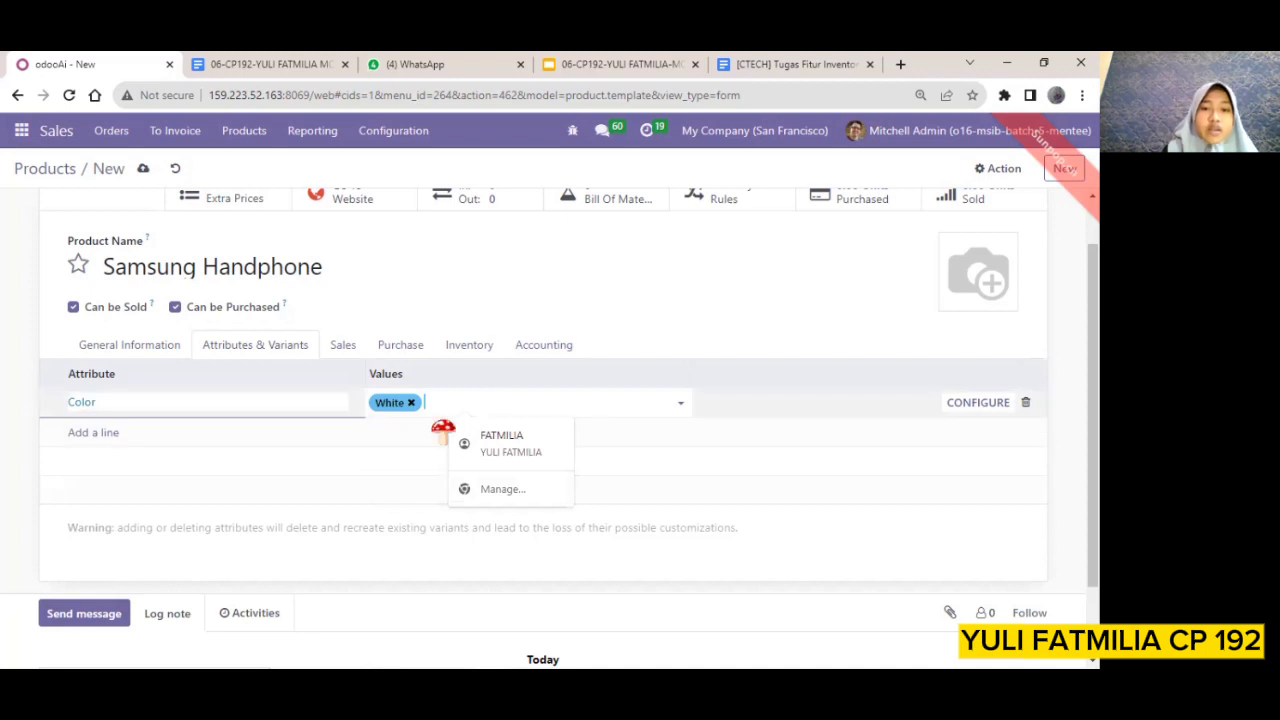
left_click(450, 404)
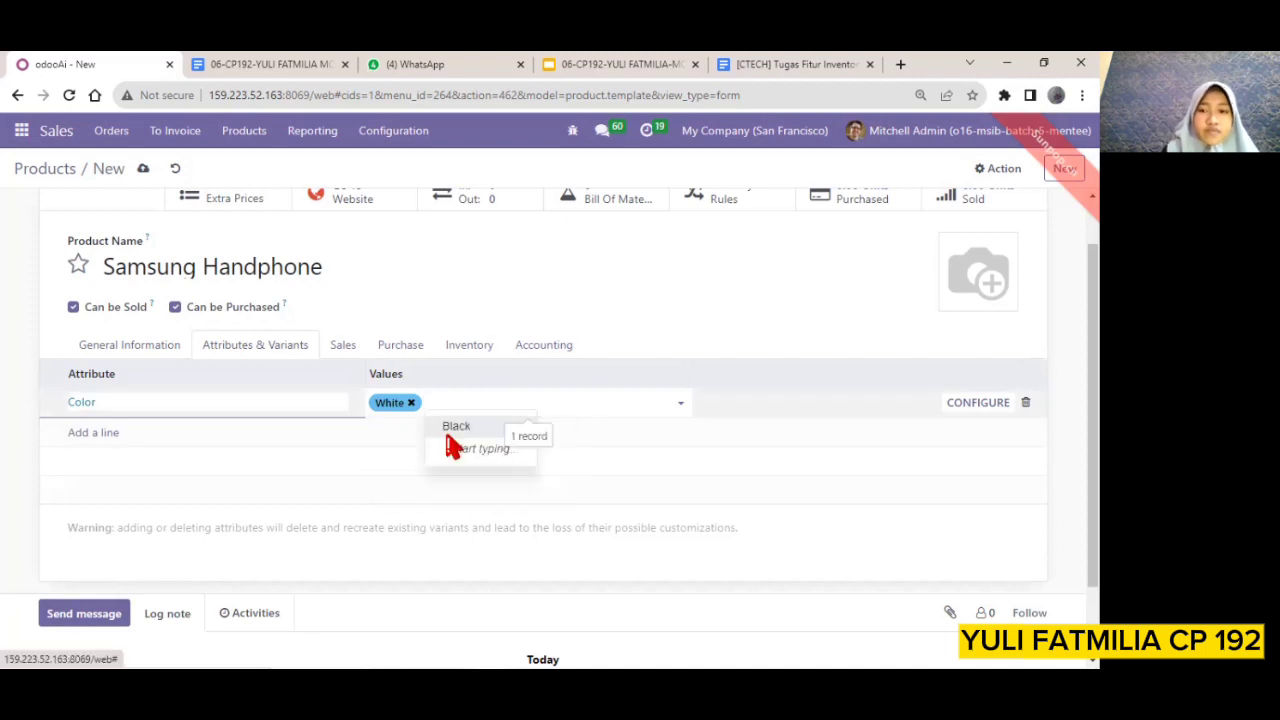
left_click(455, 427)
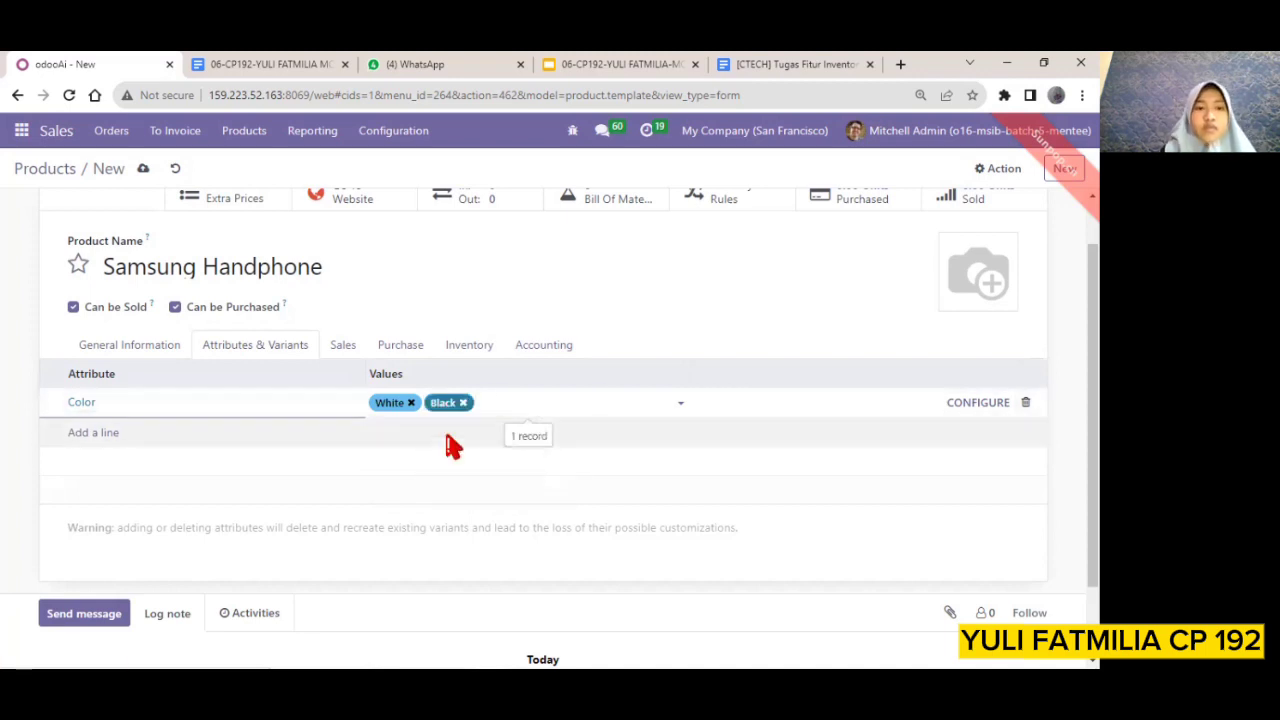
left_click(89, 436)
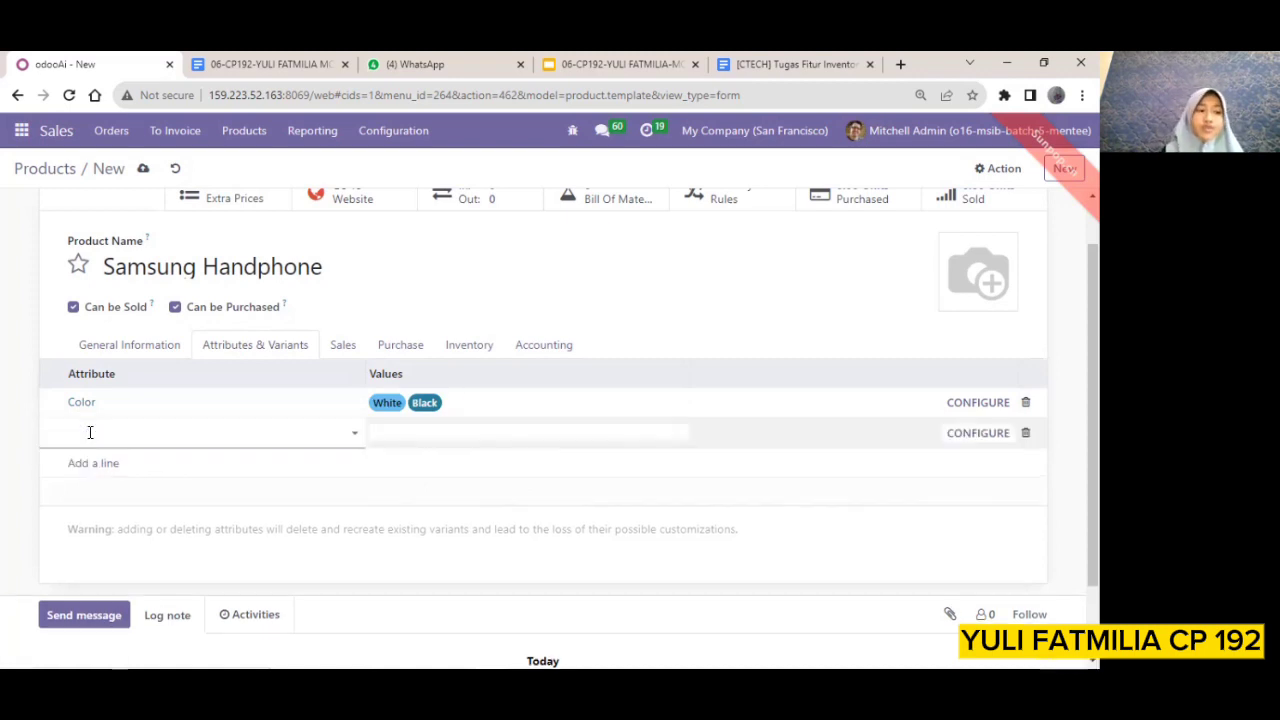
left_click(354, 432)
type("st")
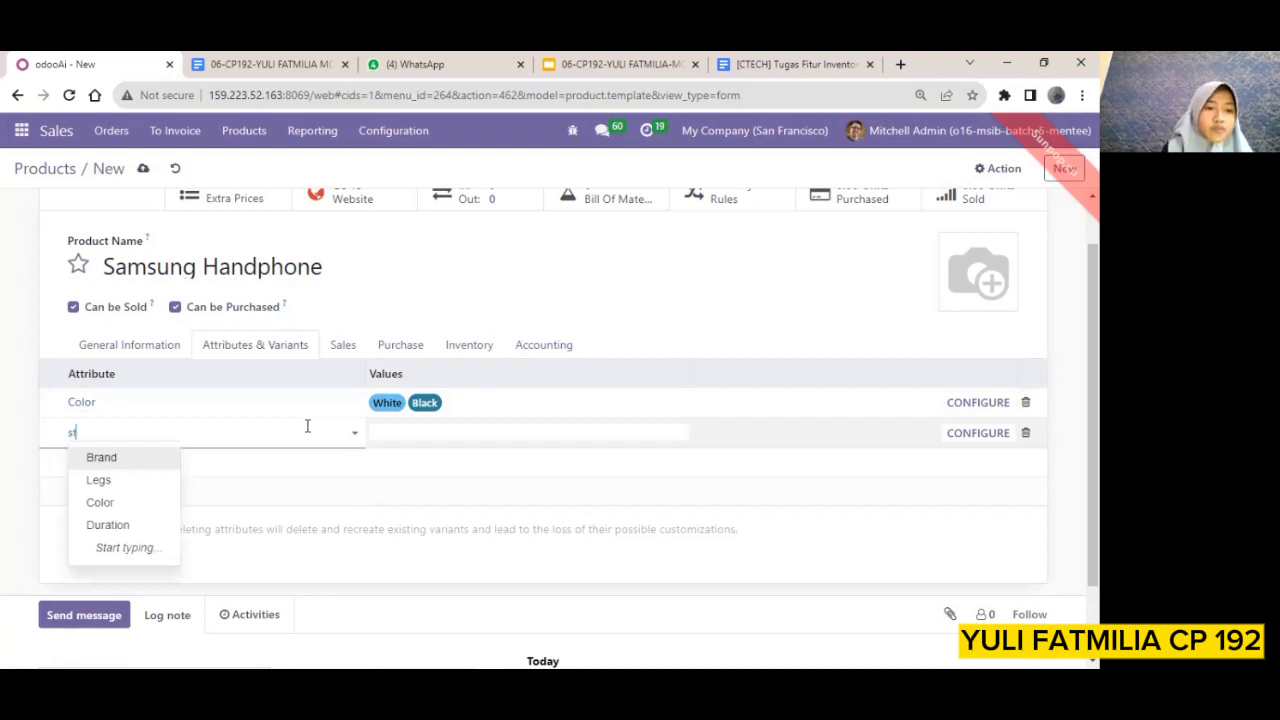
type("o")
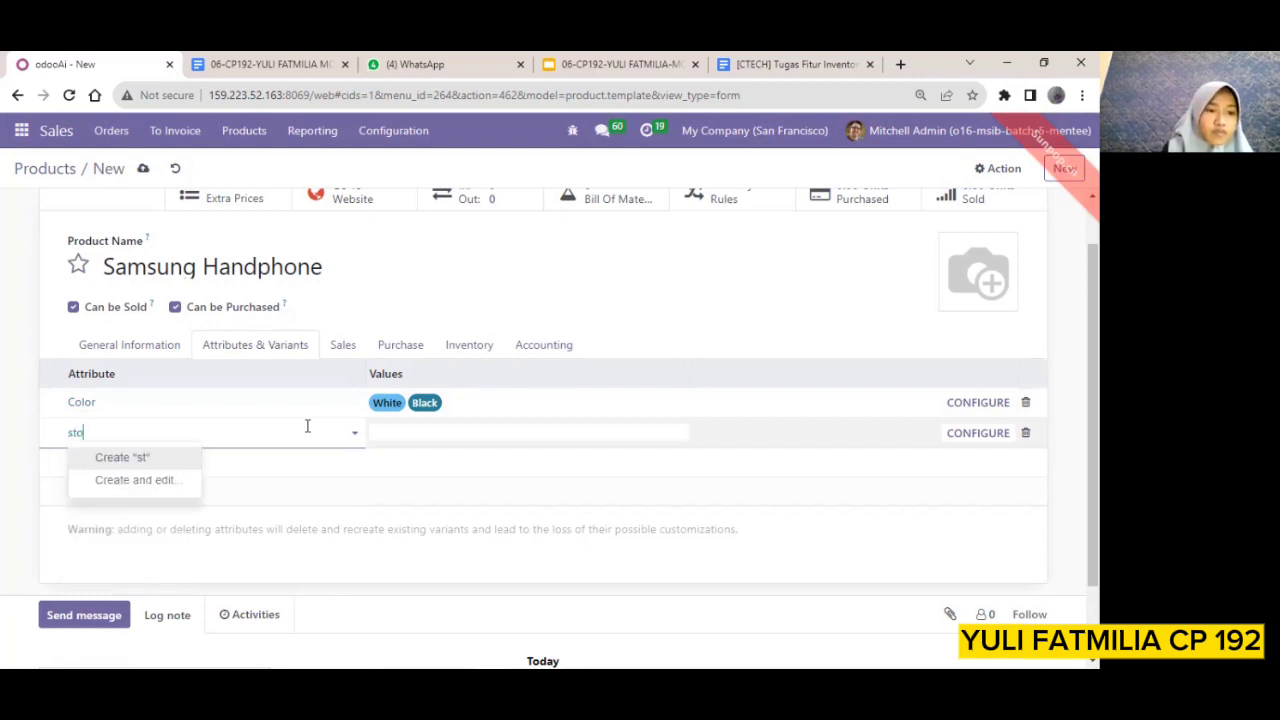
key("BackSpace")
key("BackSpace")
key("BackSpace")
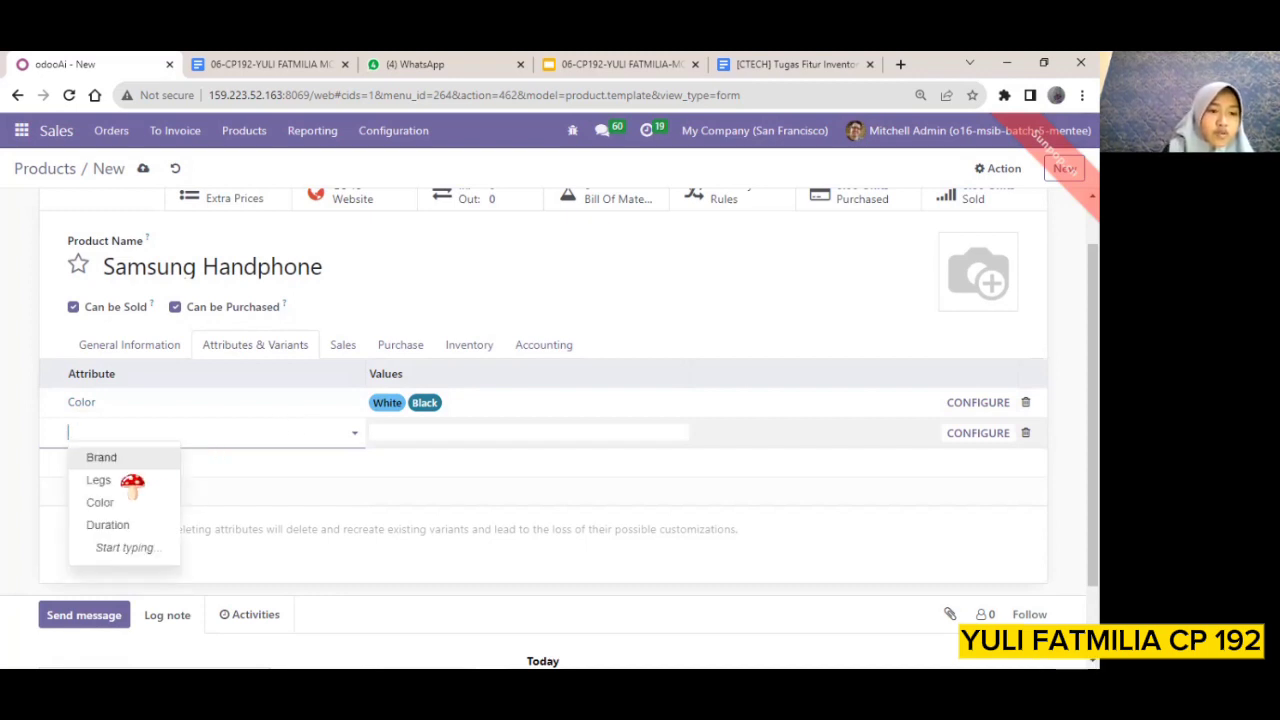
Set the second attribute to Legs with the values Custom and Steel, and save the product
left_click(128, 484)
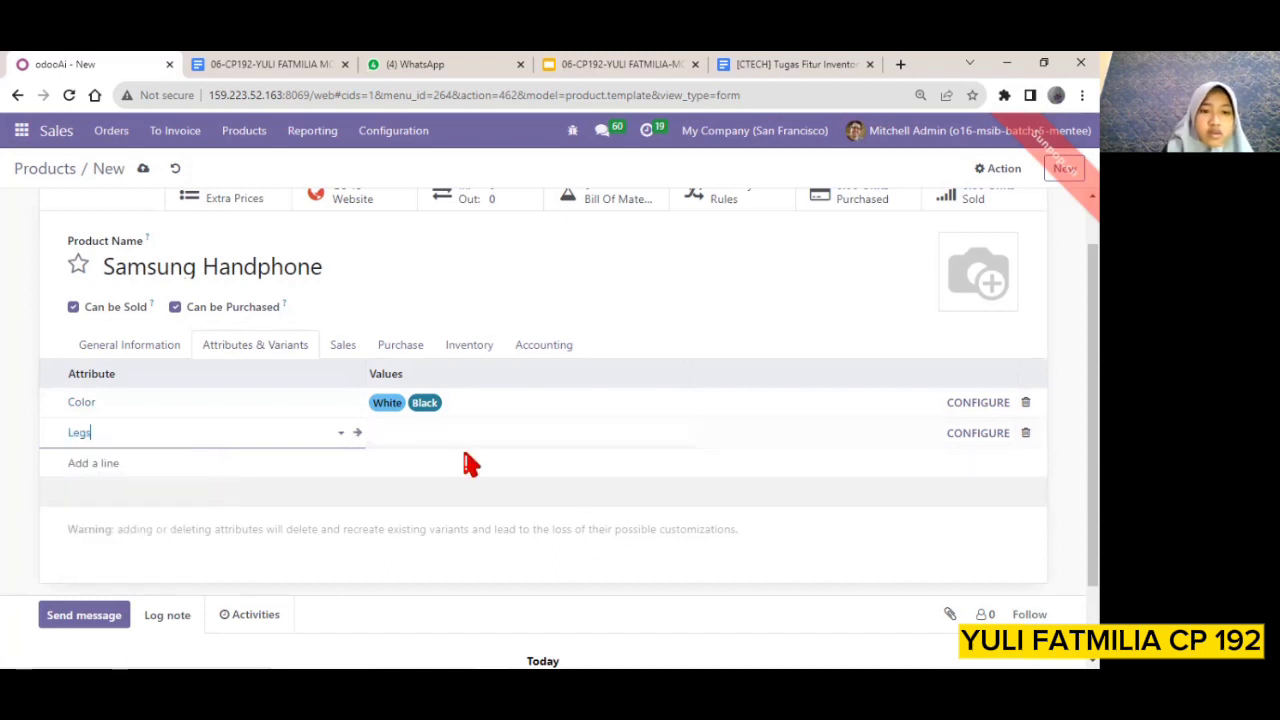
left_click(517, 438)
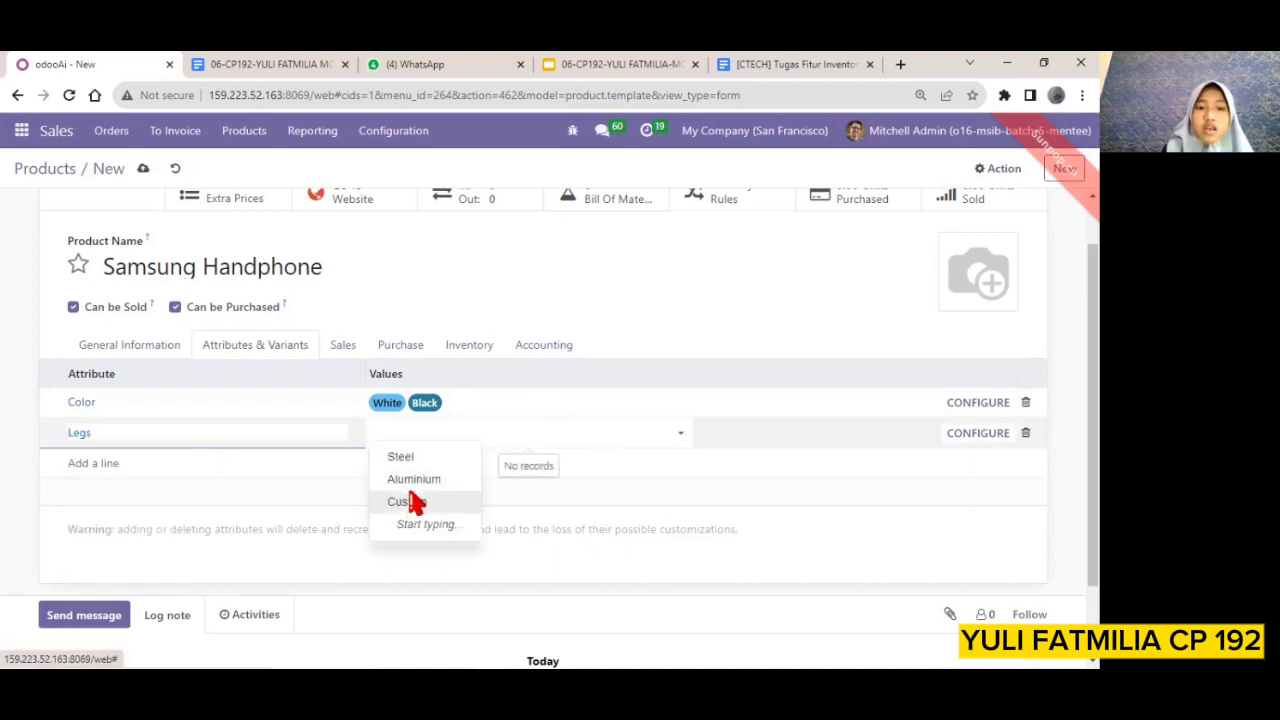
left_click(412, 502)
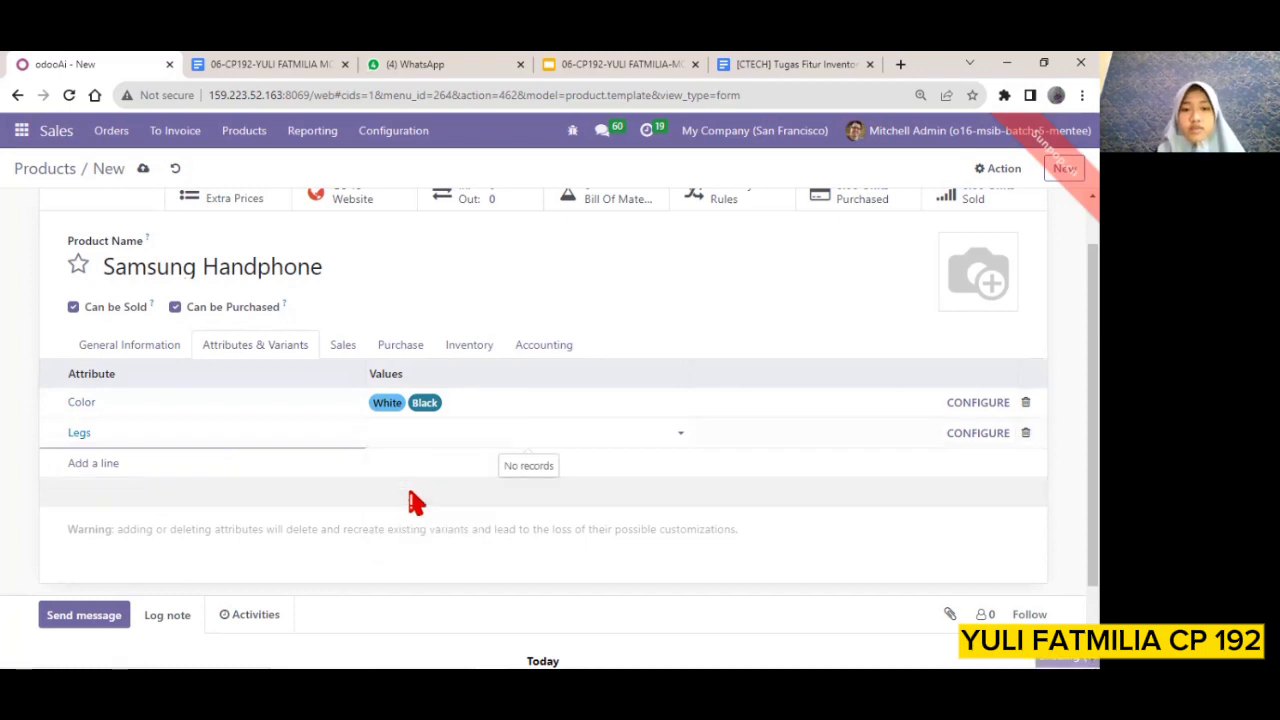
left_click(510, 430)
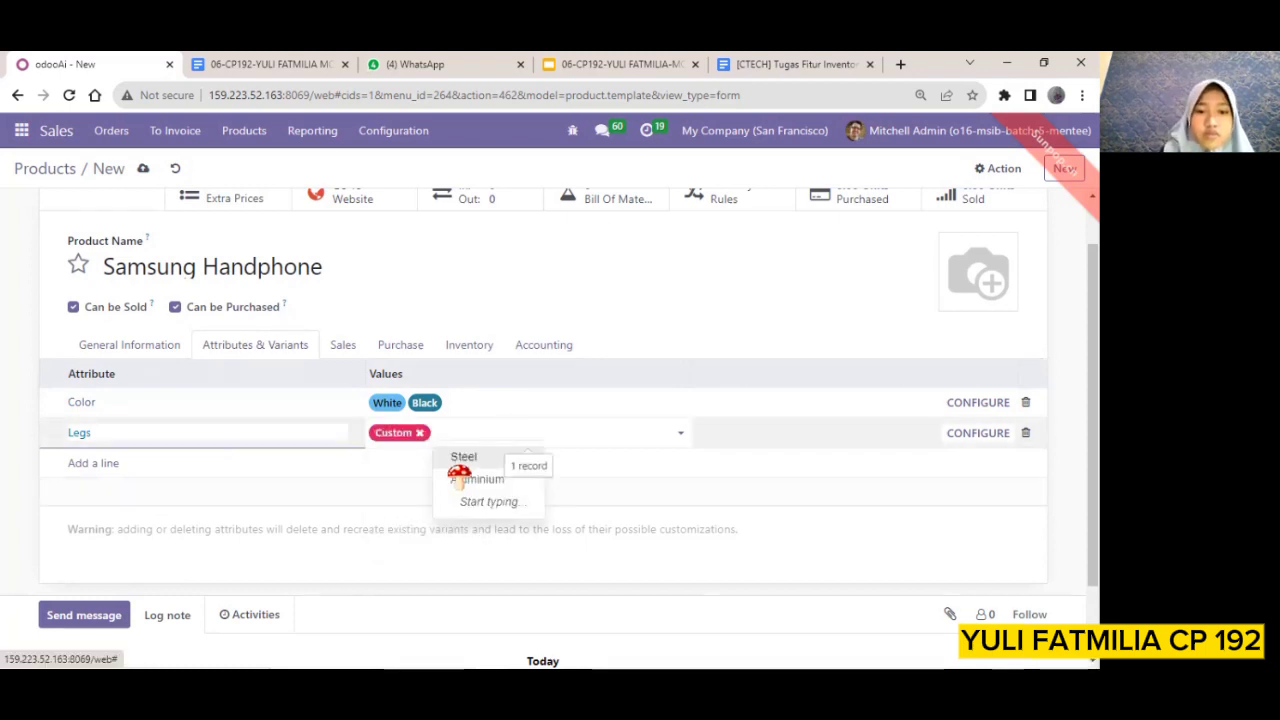
left_click(460, 459)
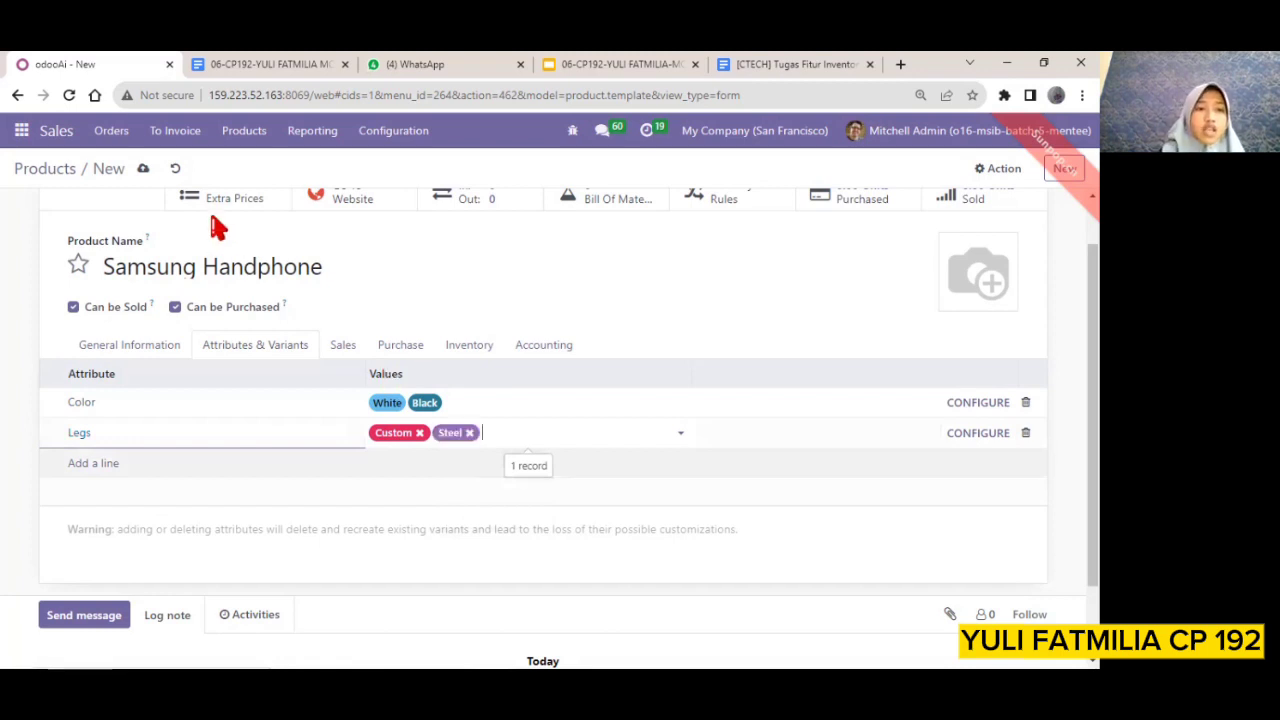
left_click(142, 172)
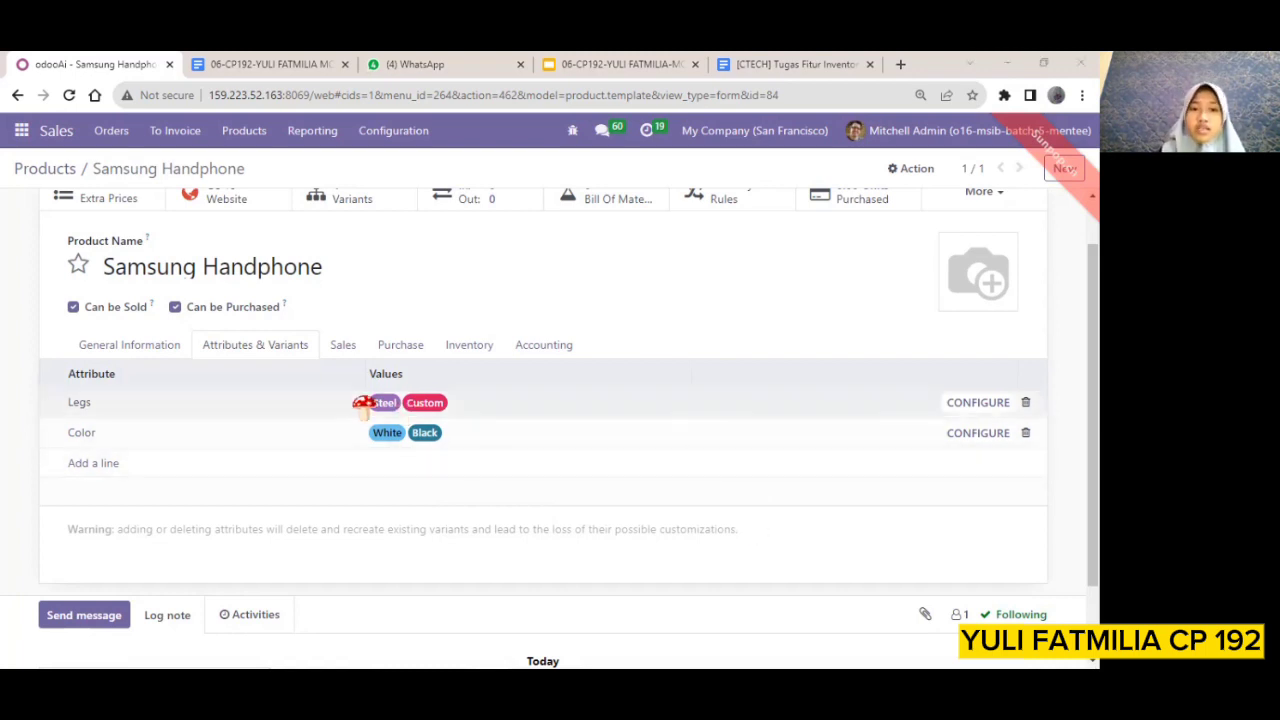
Set the extra price of the Samsung Handphone's Custom legs value to Rp 1,000,000 and save it
left_click(973, 403)
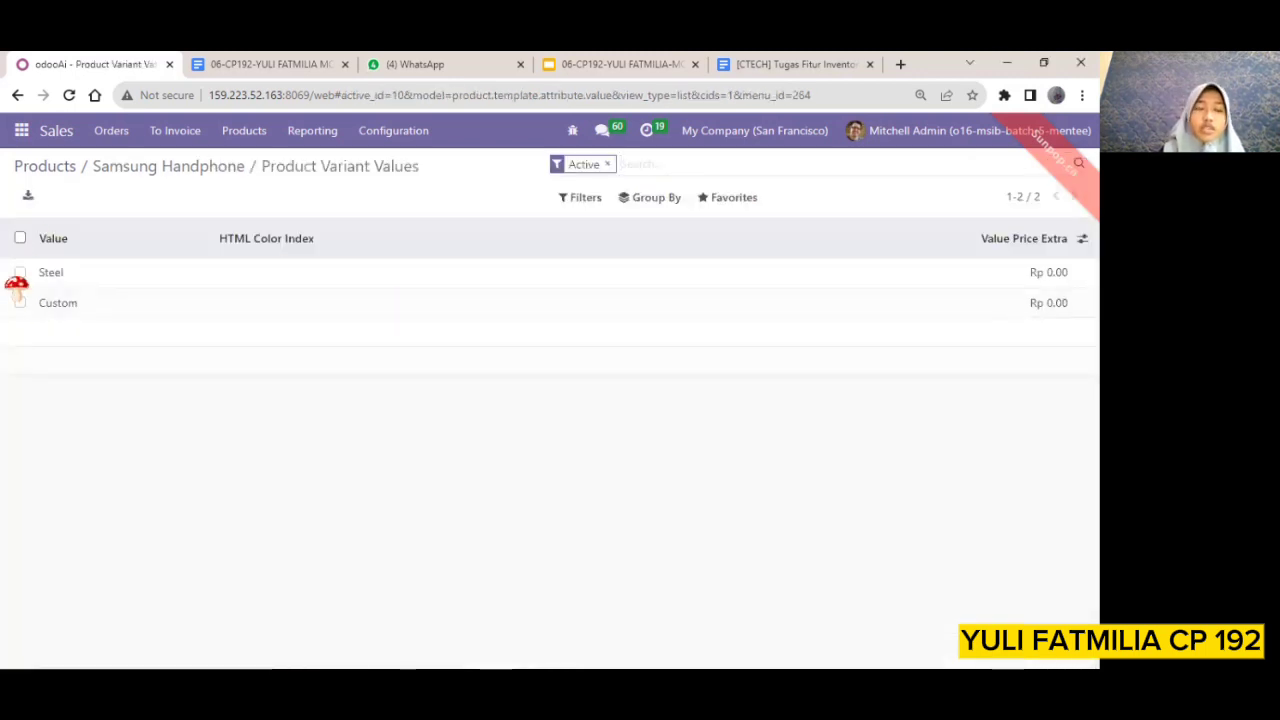
left_click(68, 308)
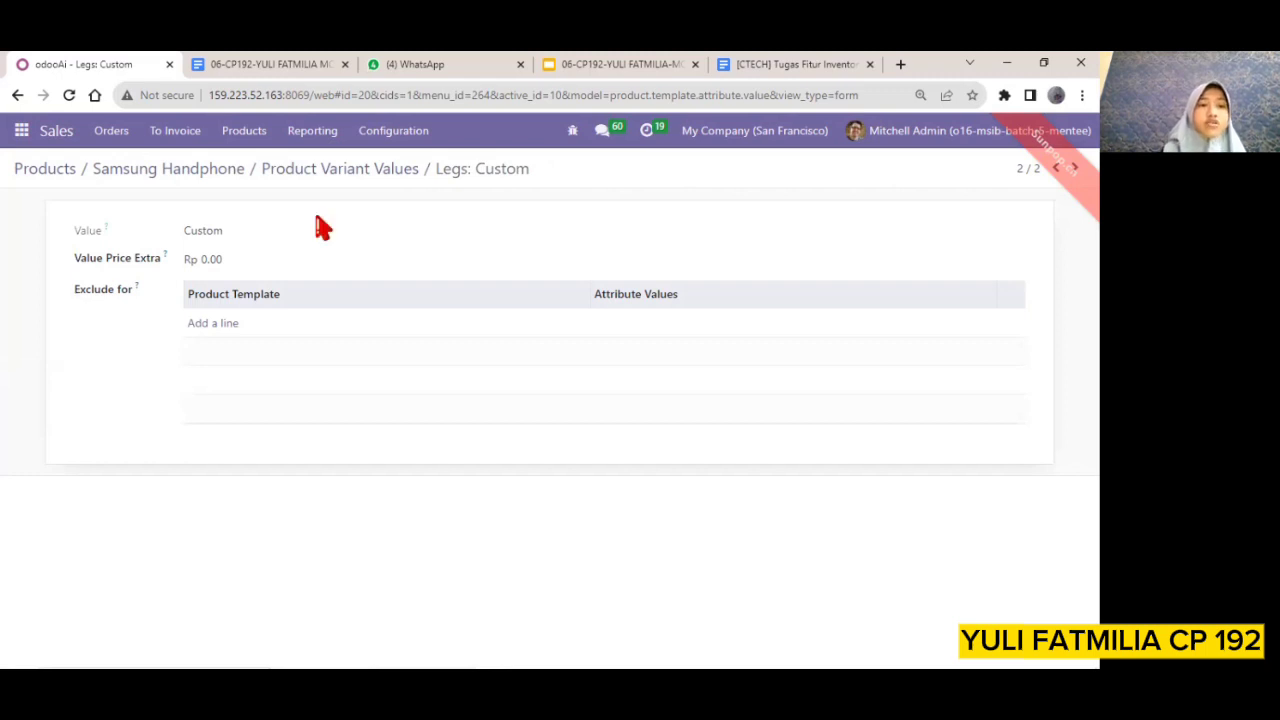
left_click(214, 259)
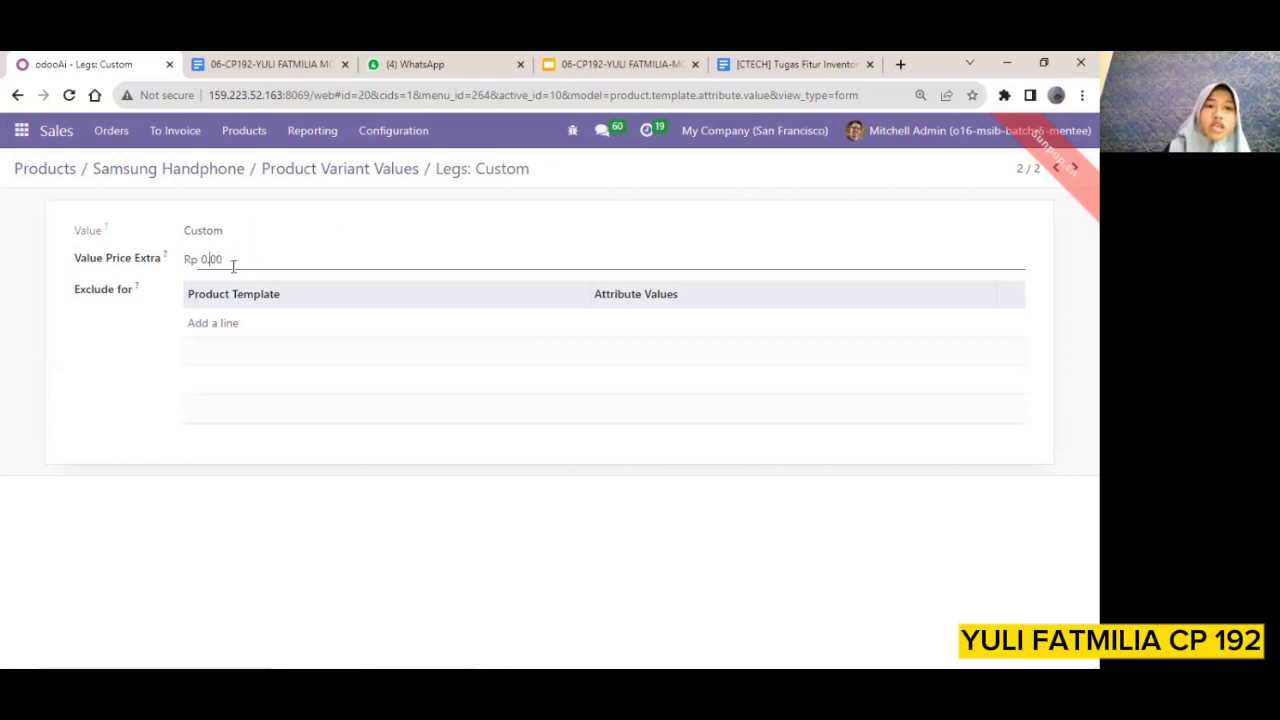
key("ctrl+a")
key("BackSpace")
type("1")
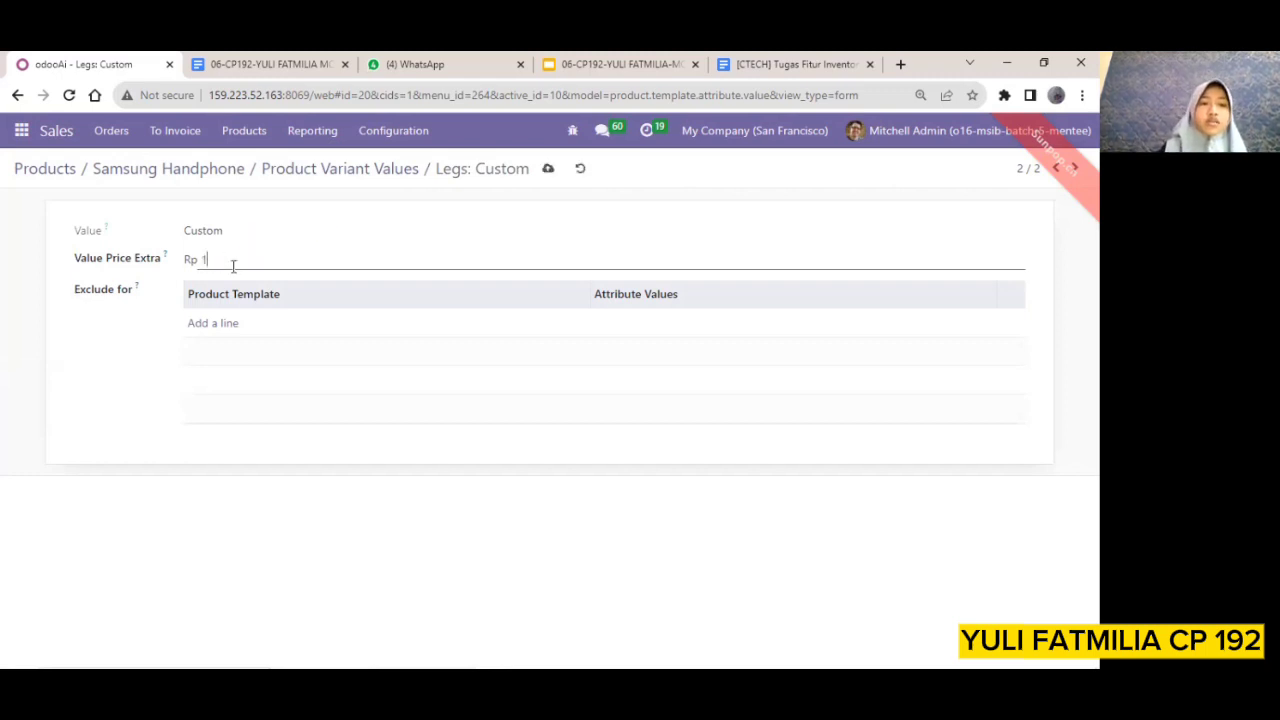
type(".000.000")
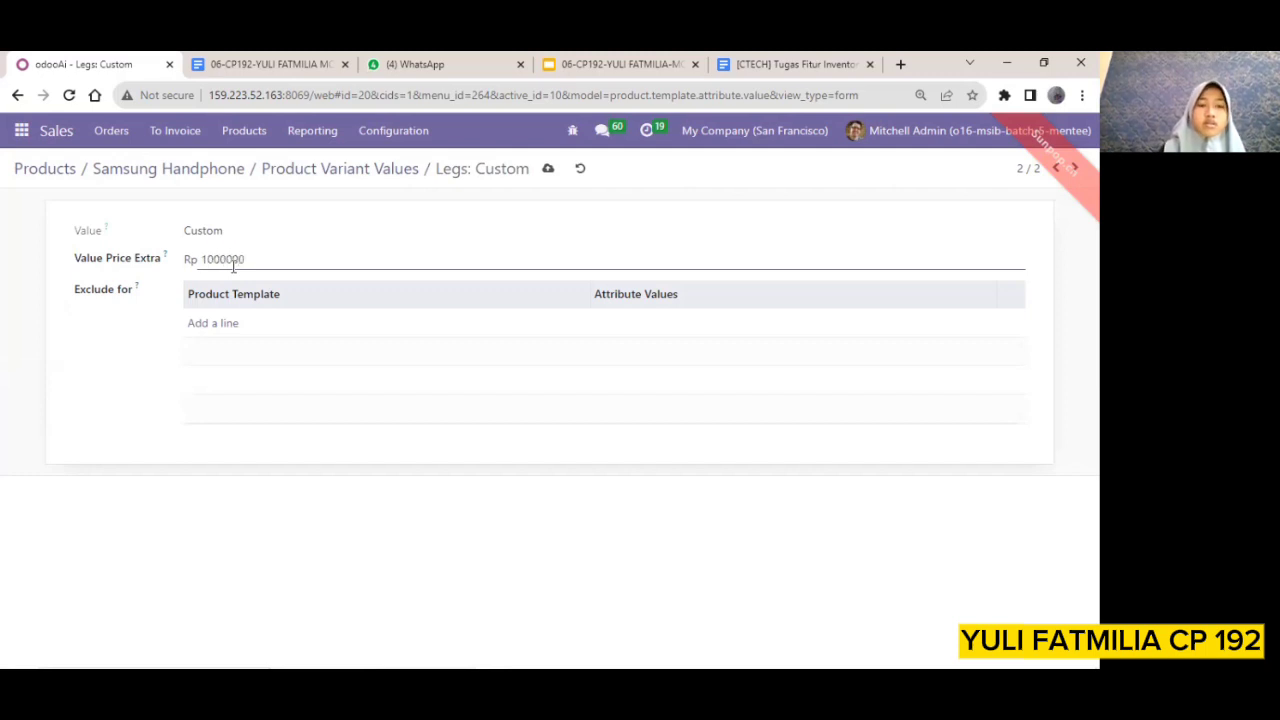
key("Tab")
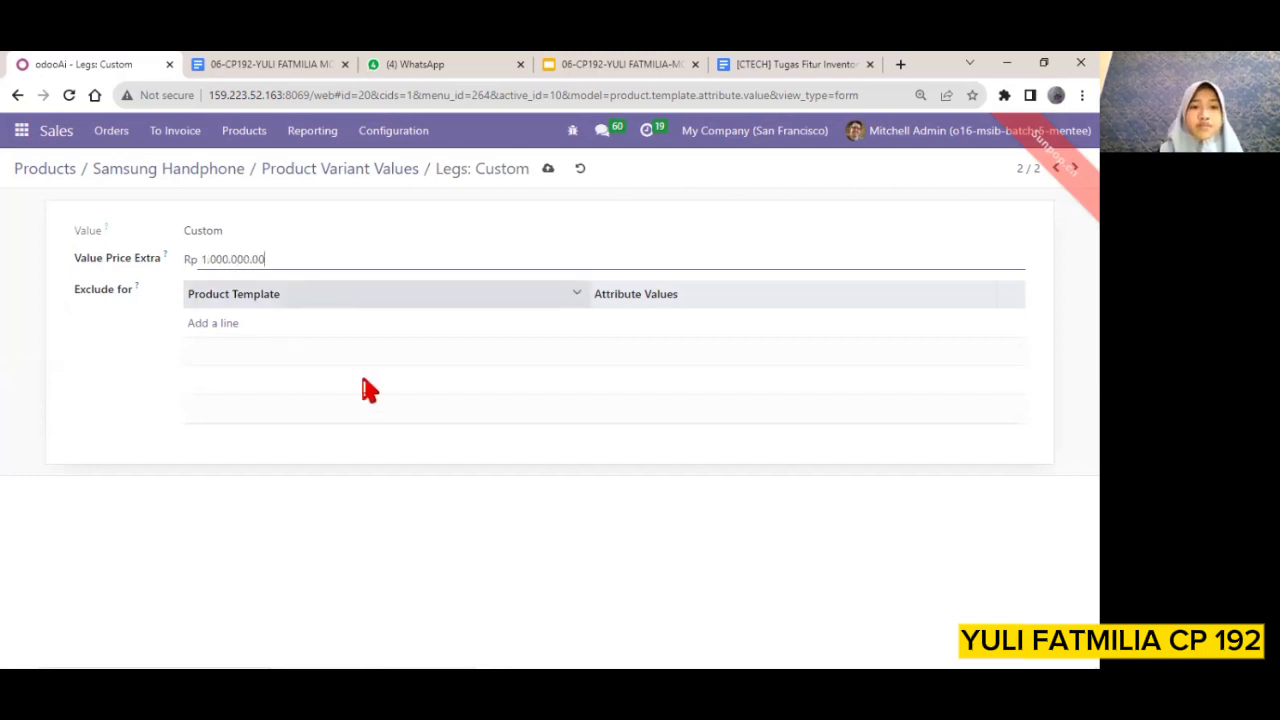
left_click(551, 172)
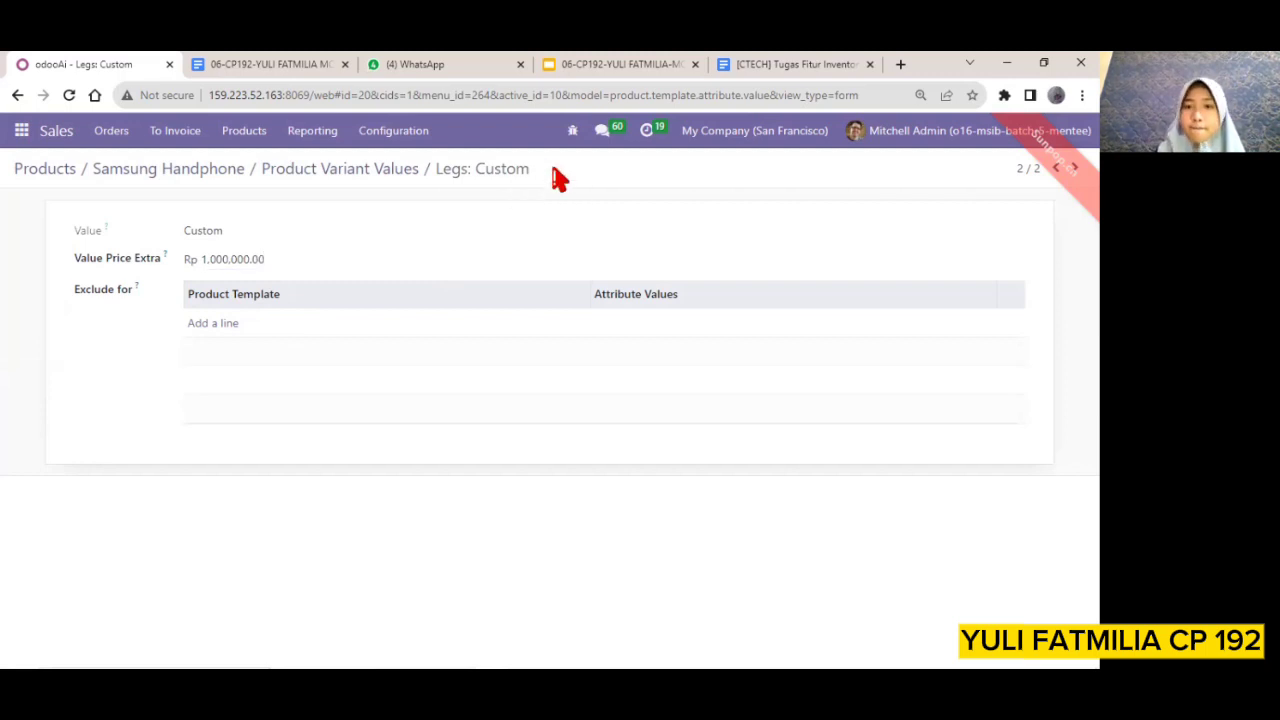
Return to the Samsung Handphone product and review the sales prices of its variants
left_click(362, 172)
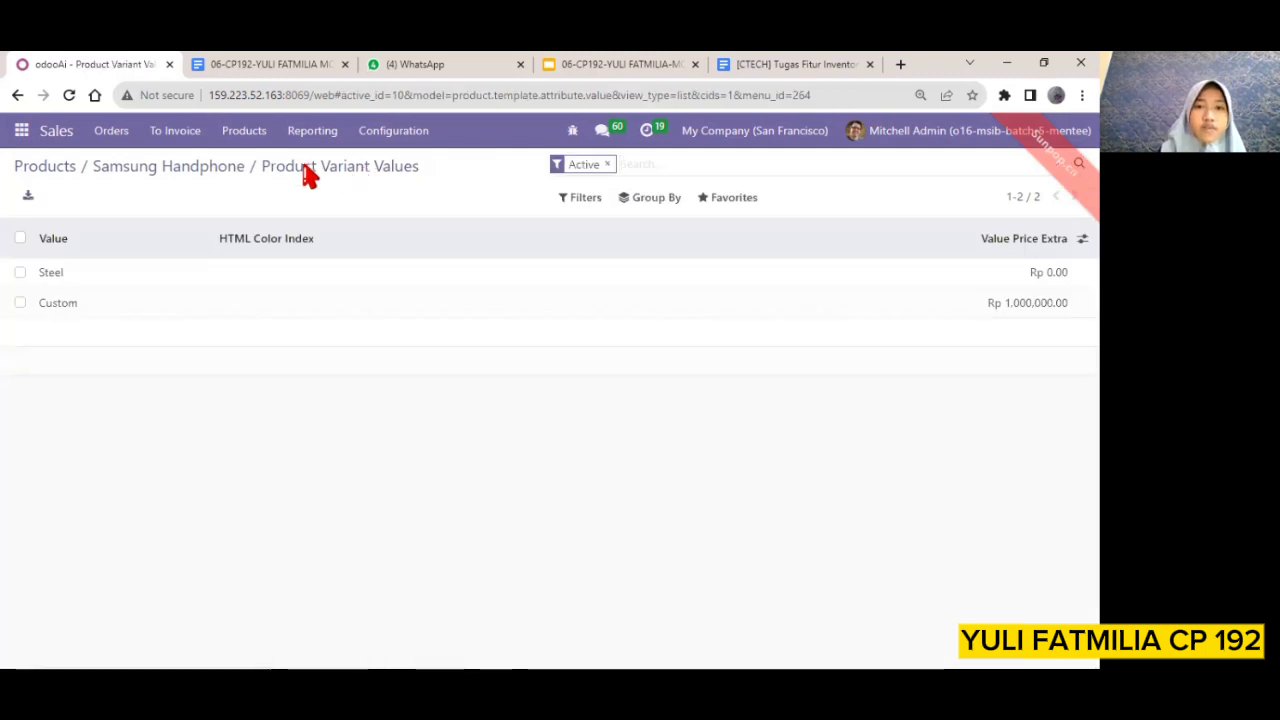
left_click(203, 172)
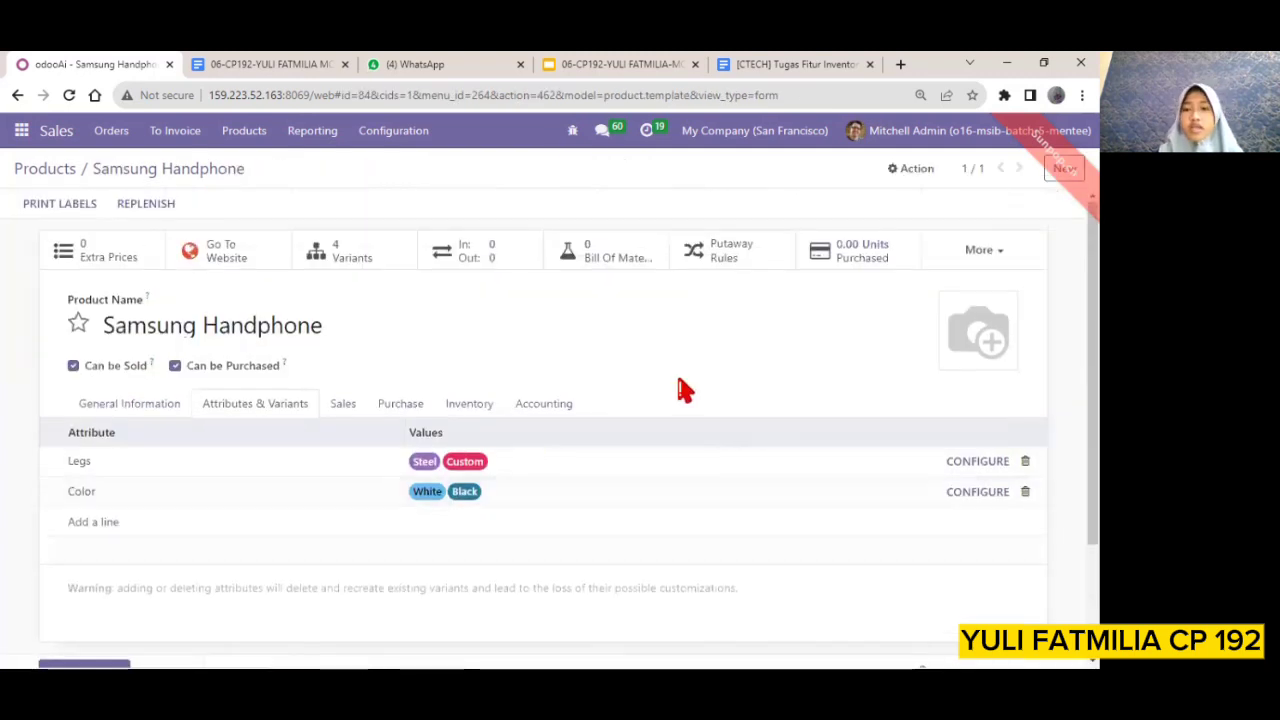
scroll(548, 341, "down", 2)
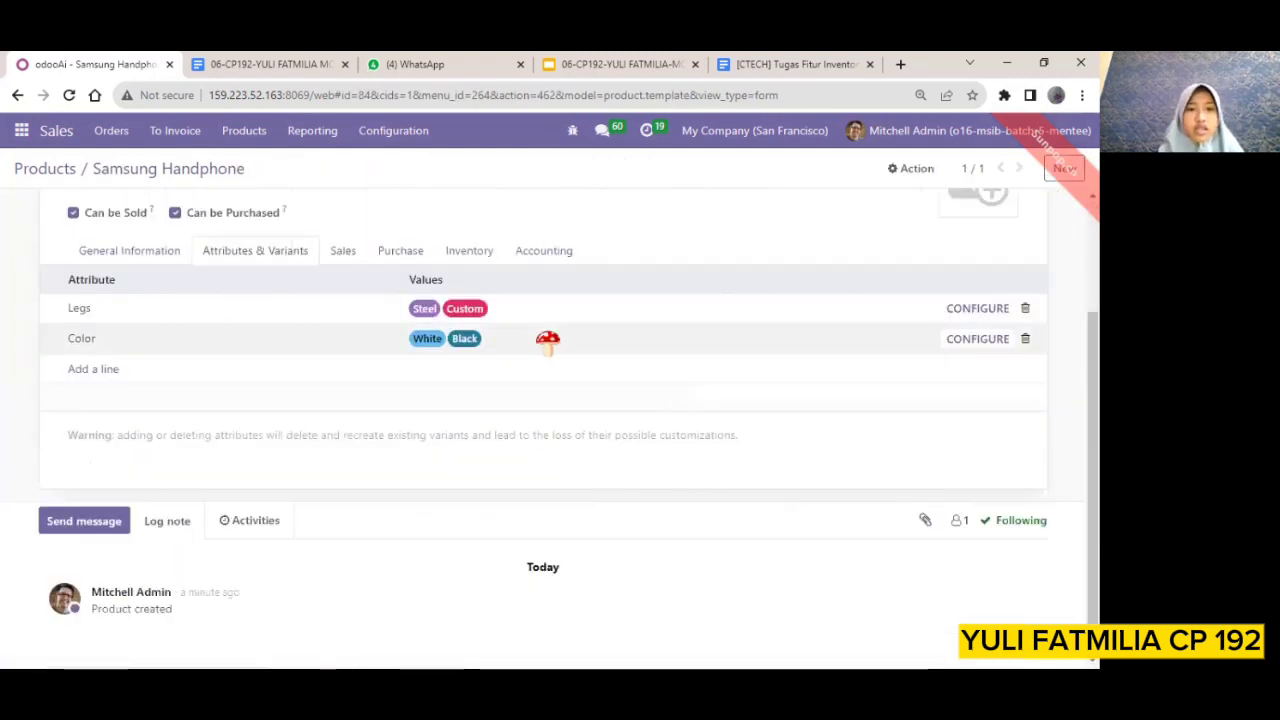
scroll(380, 264, "up", 2)
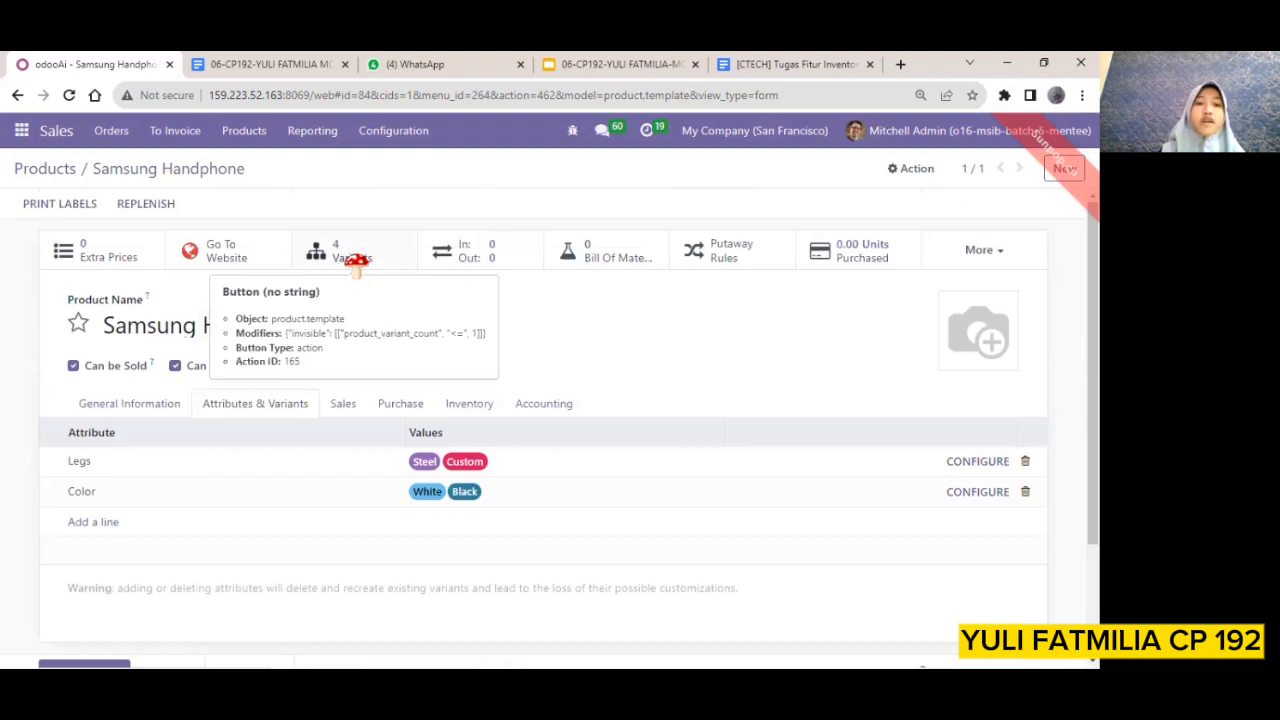
left_click(359, 263)
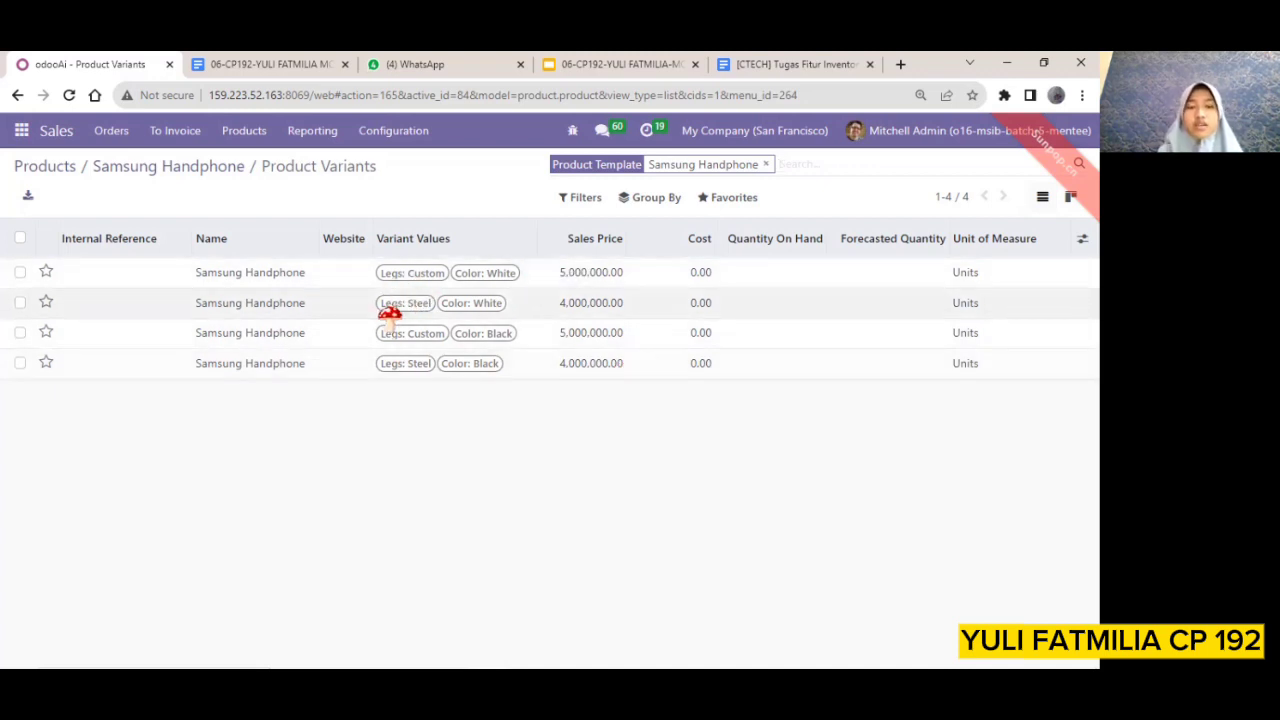
Create a new sales quotation with Deco Addict as the customer
left_click(197, 170)
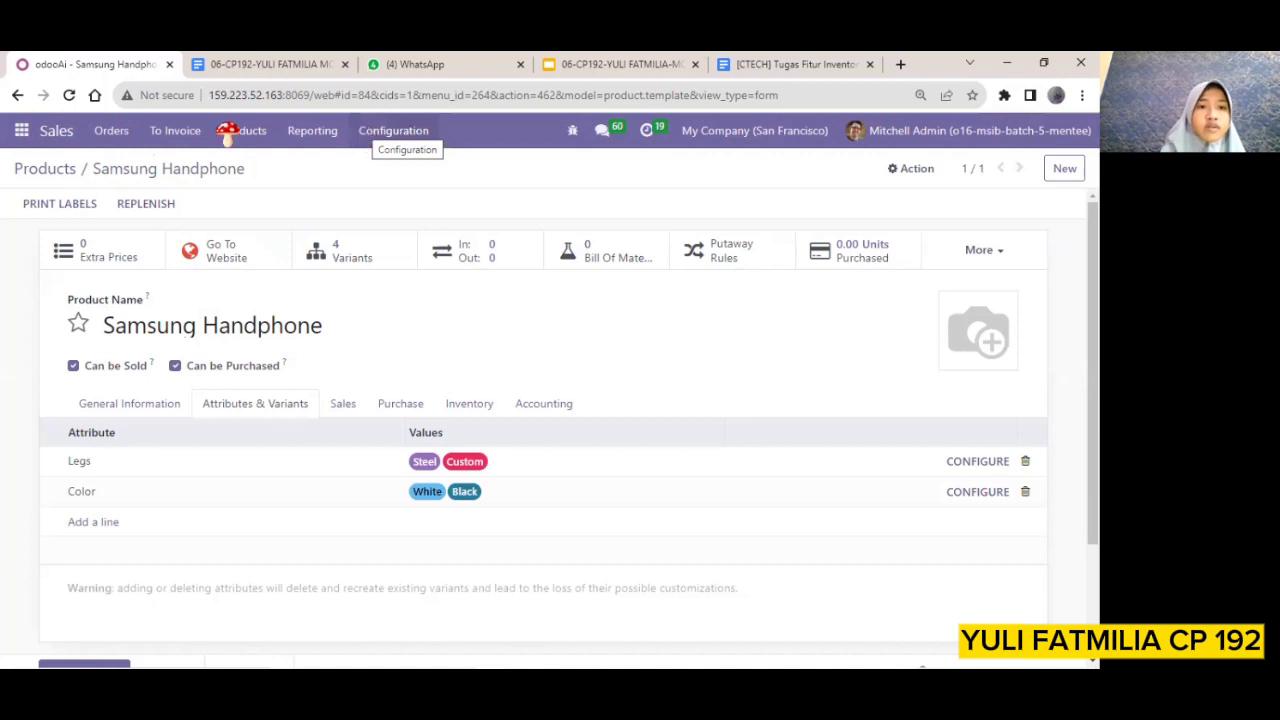
left_click(329, 136)
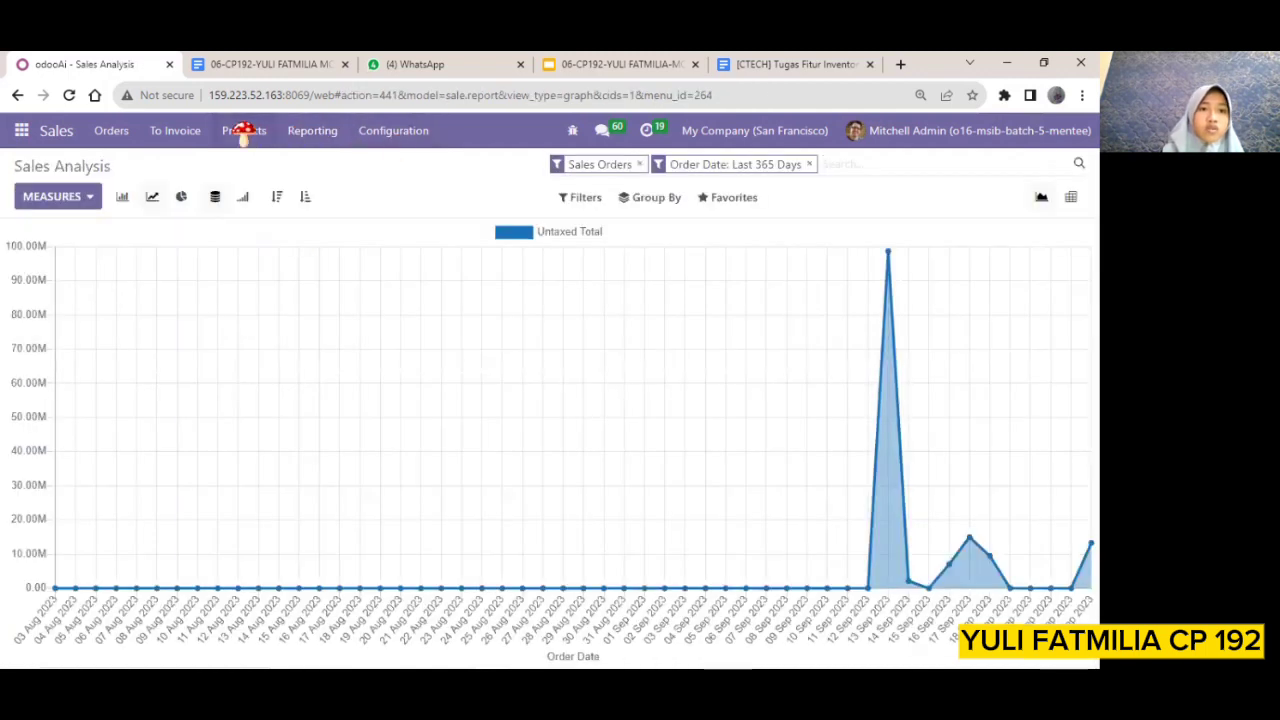
left_click(175, 131)
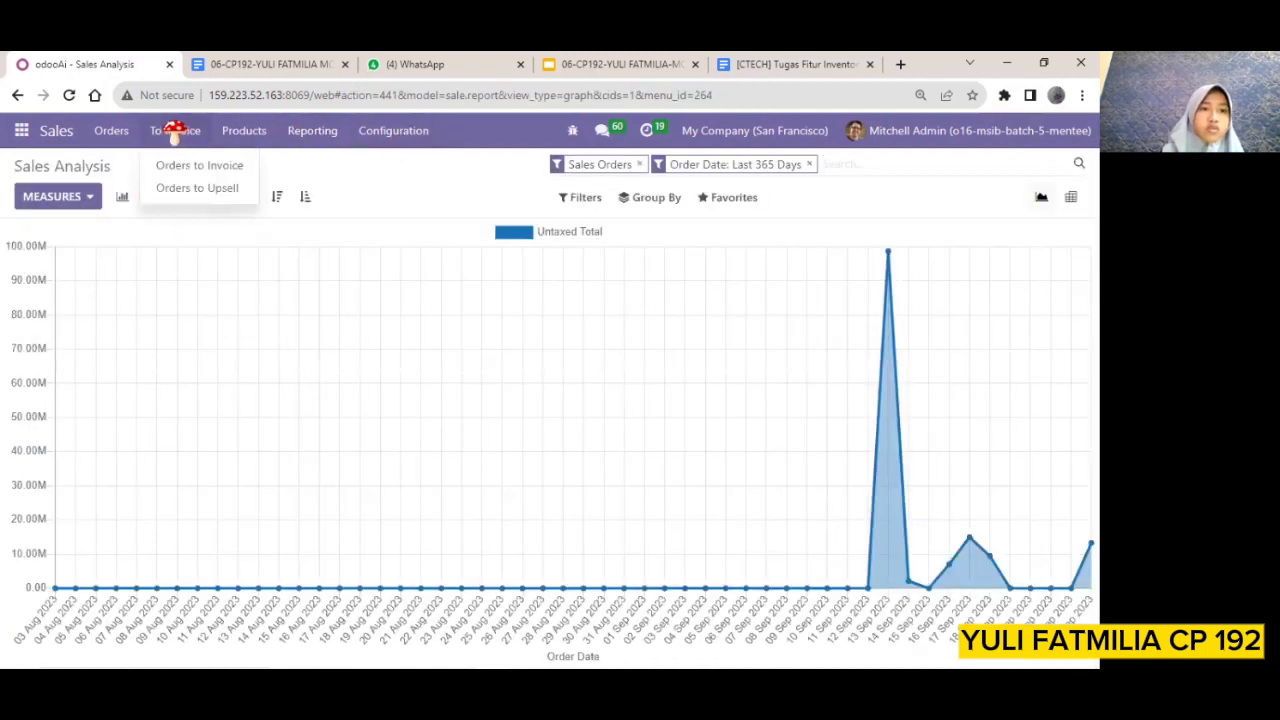
left_click(108, 131)
left_click(121, 173)
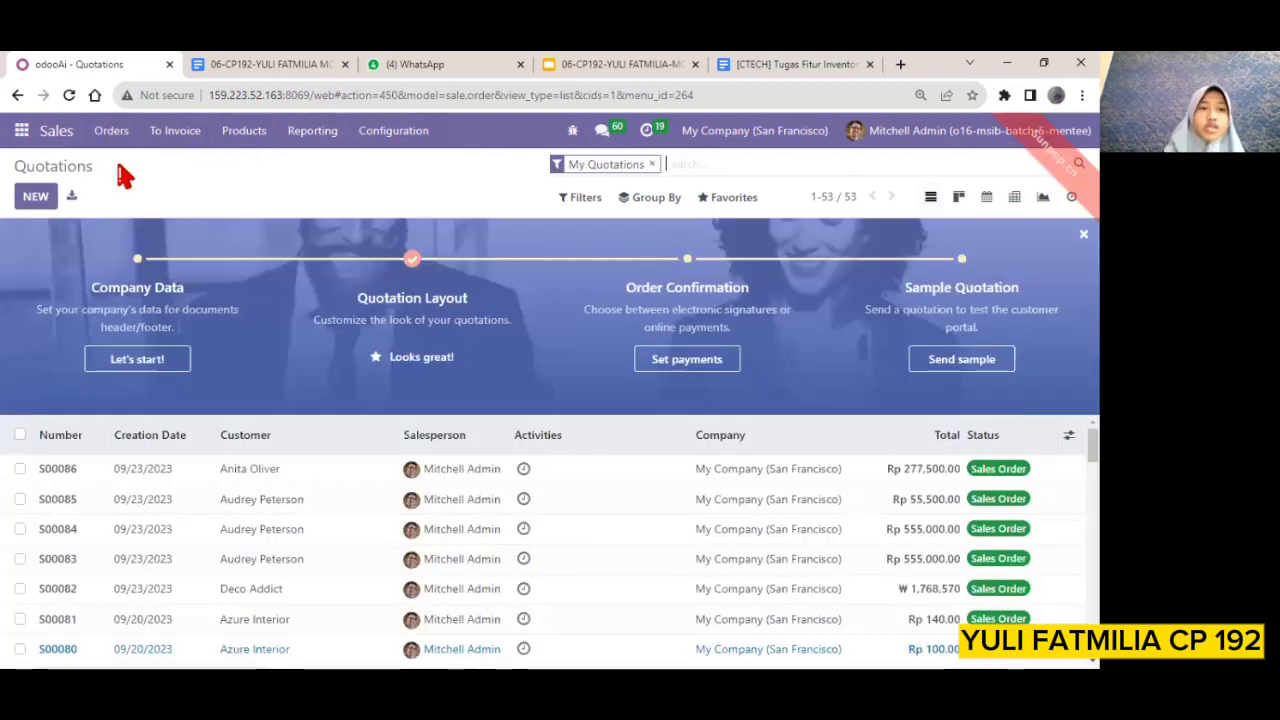
left_click(33, 195)
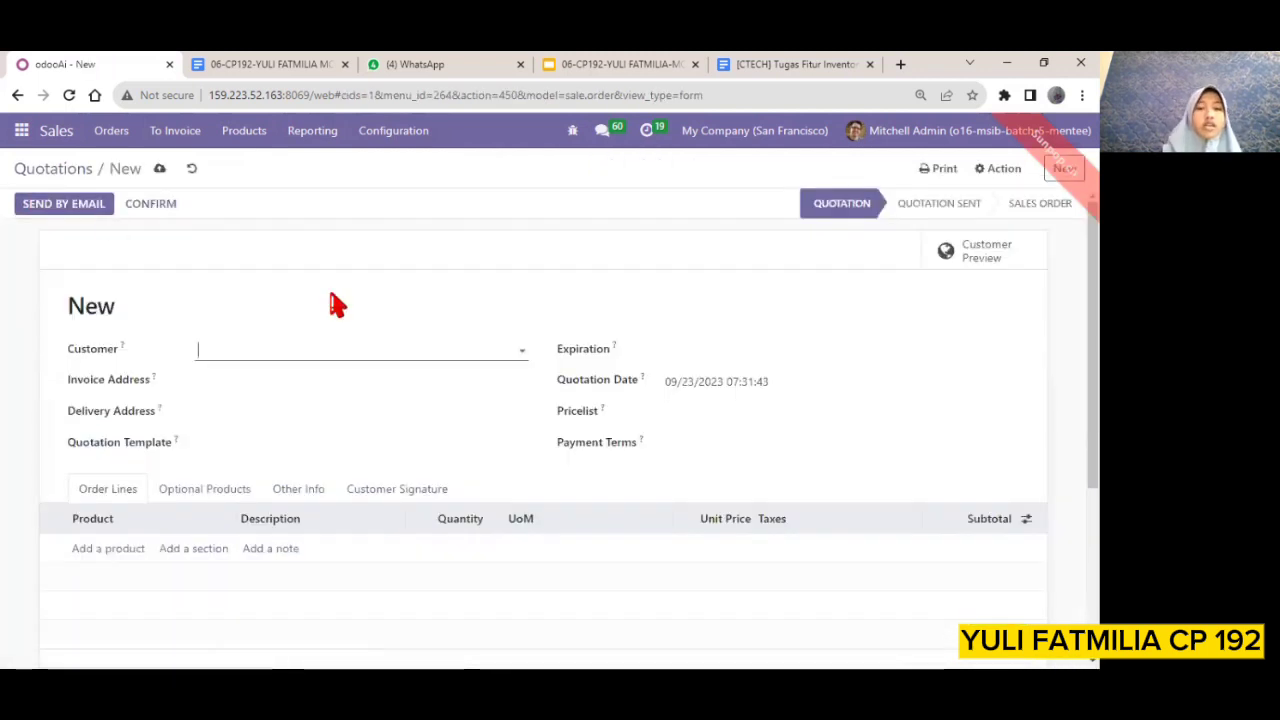
left_click(520, 350)
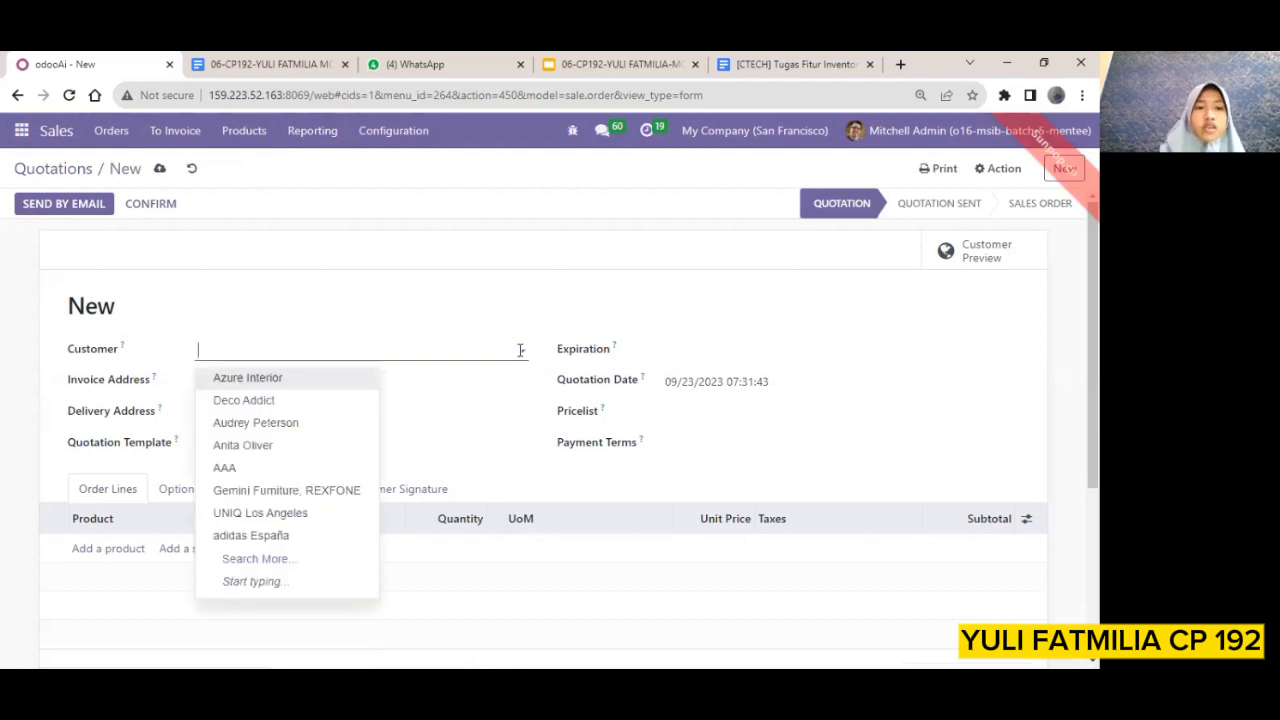
left_click(263, 402)
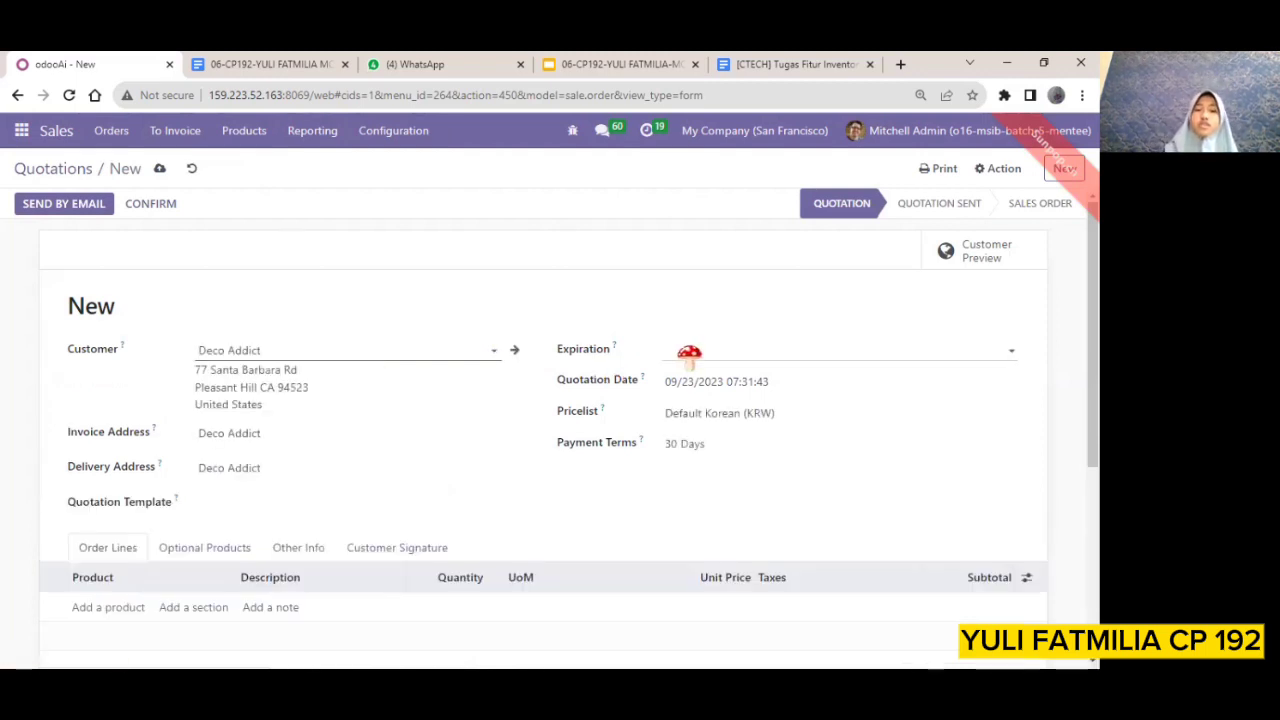
Set the quotation's expiration date to 09/23/2023
left_click(686, 353)
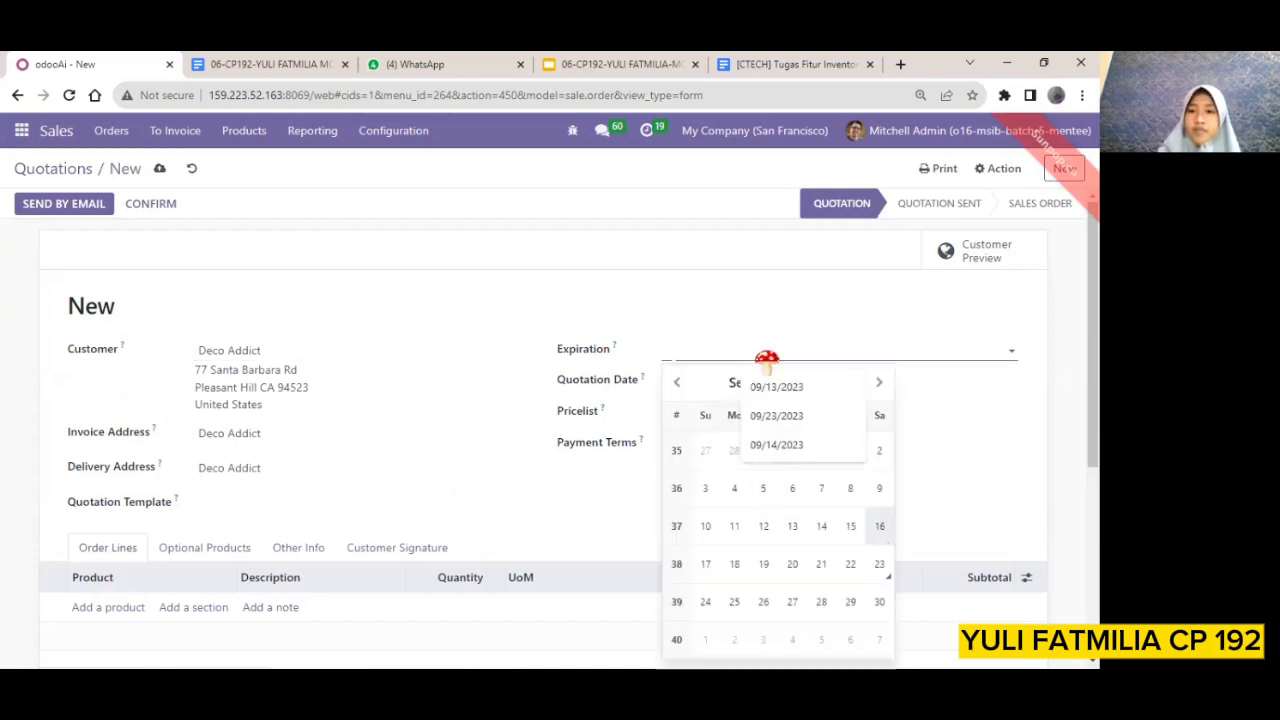
left_click(733, 356)
left_click(733, 356)
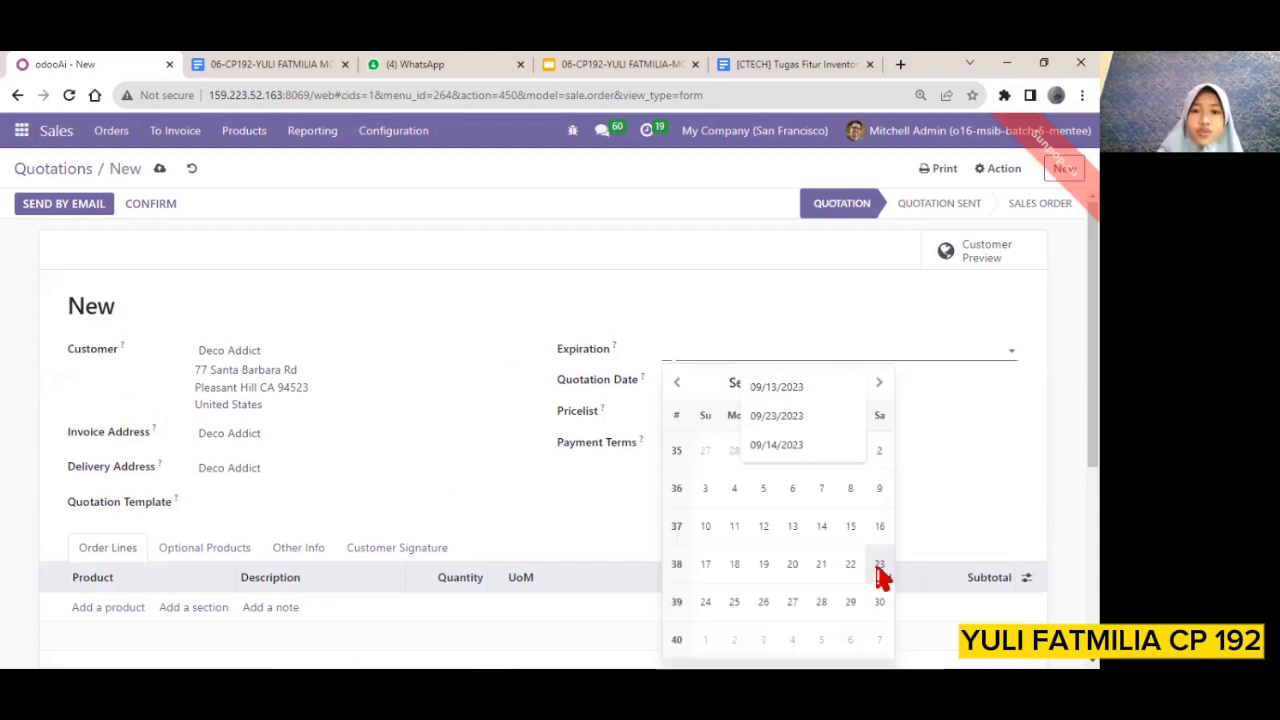
left_click(879, 566)
Add one Samsung Handphone to the order lines, configured with Steel legs and White color
scroll(105, 498, "down", 1)
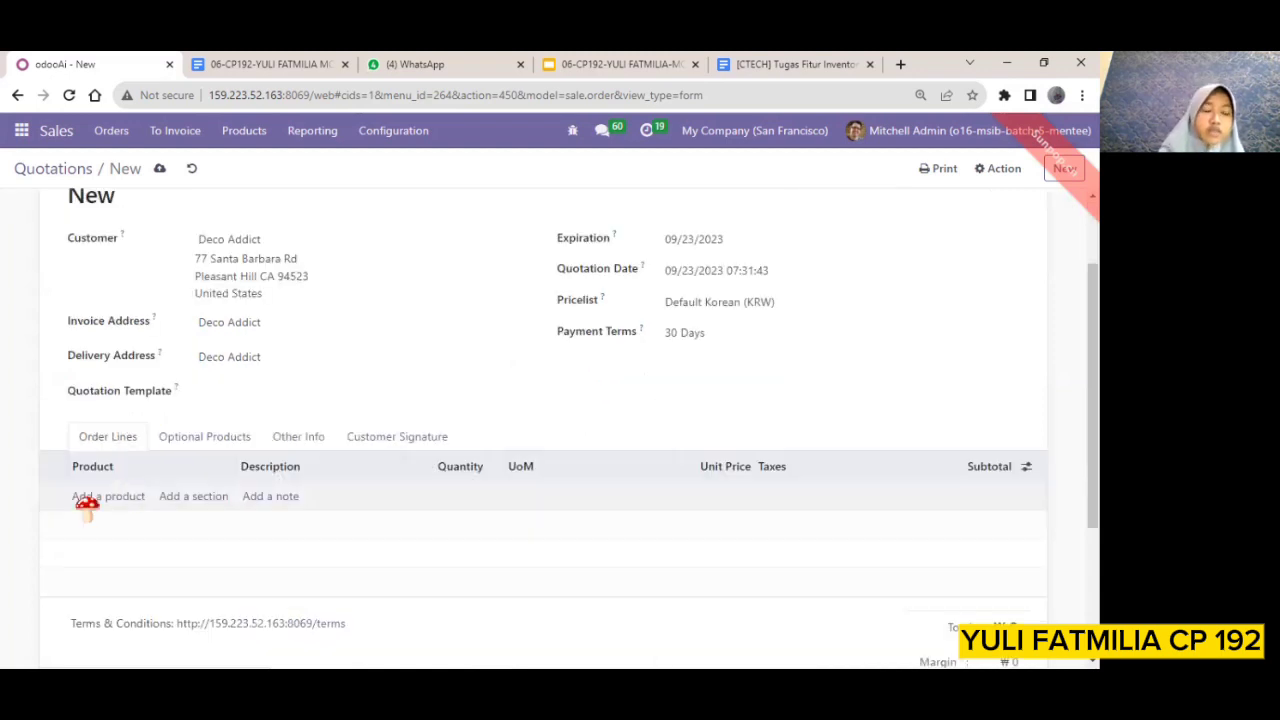
left_click(95, 500)
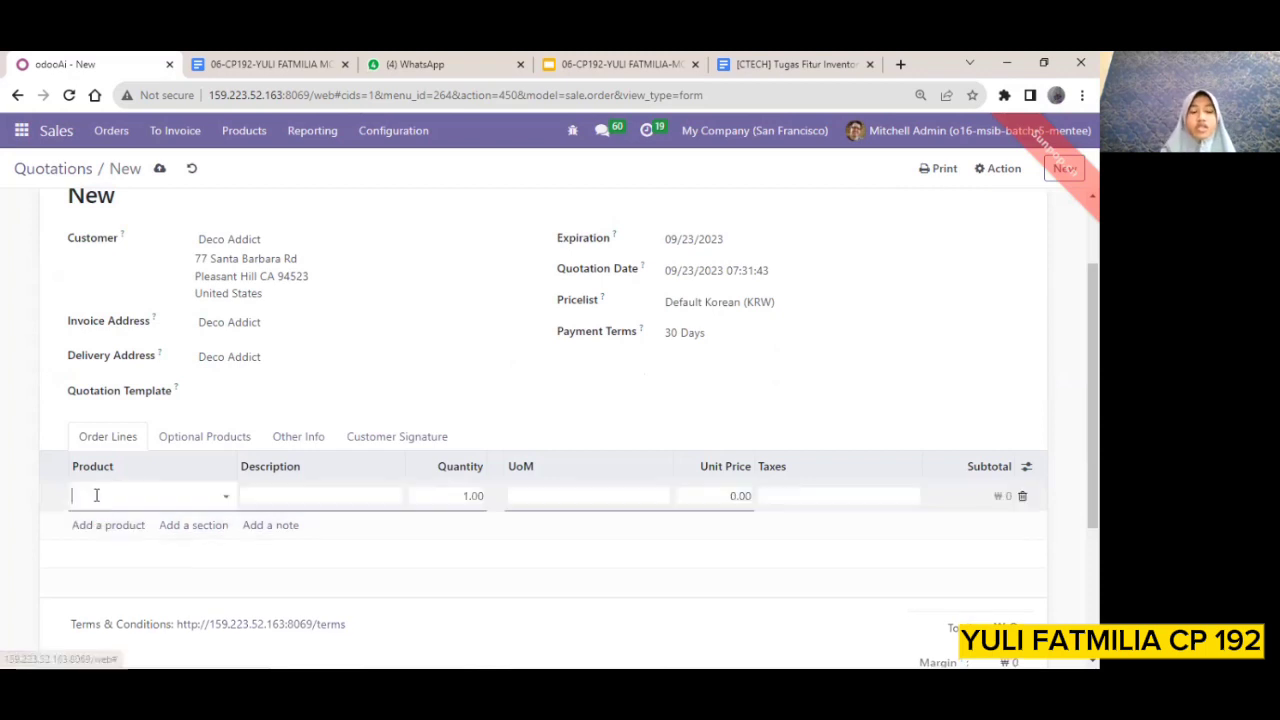
left_click(230, 499)
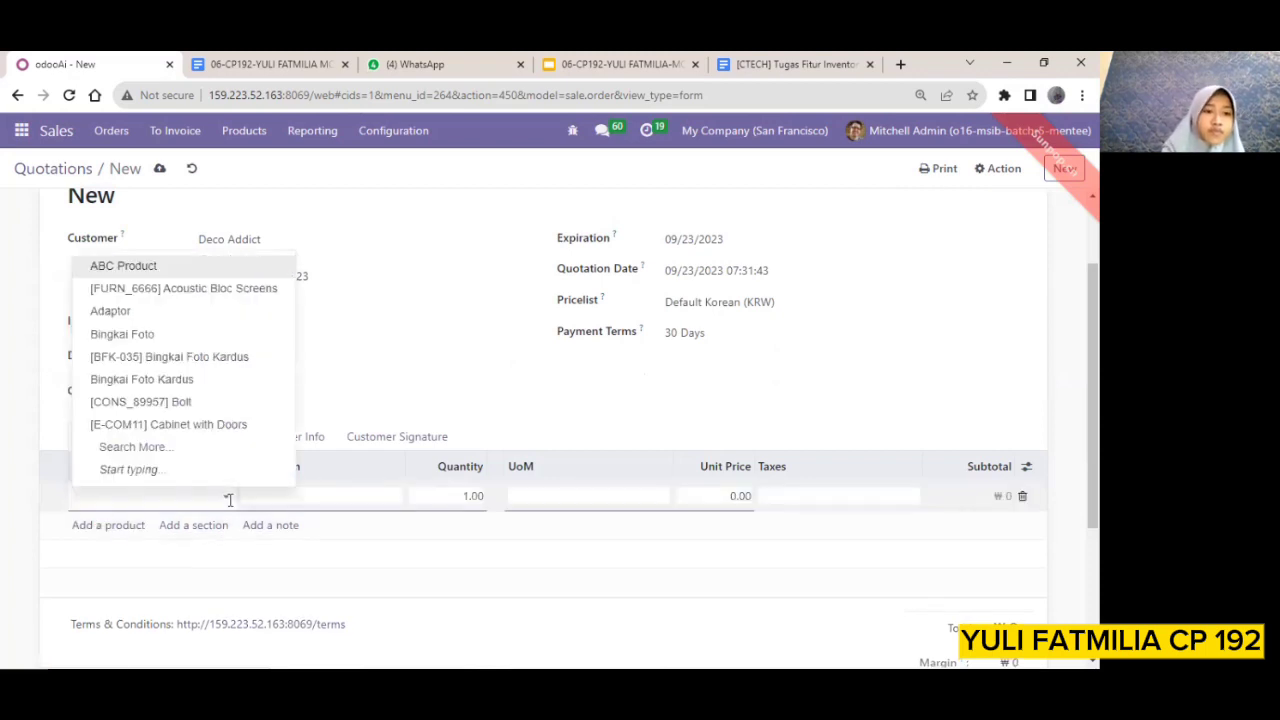
left_click(151, 449)
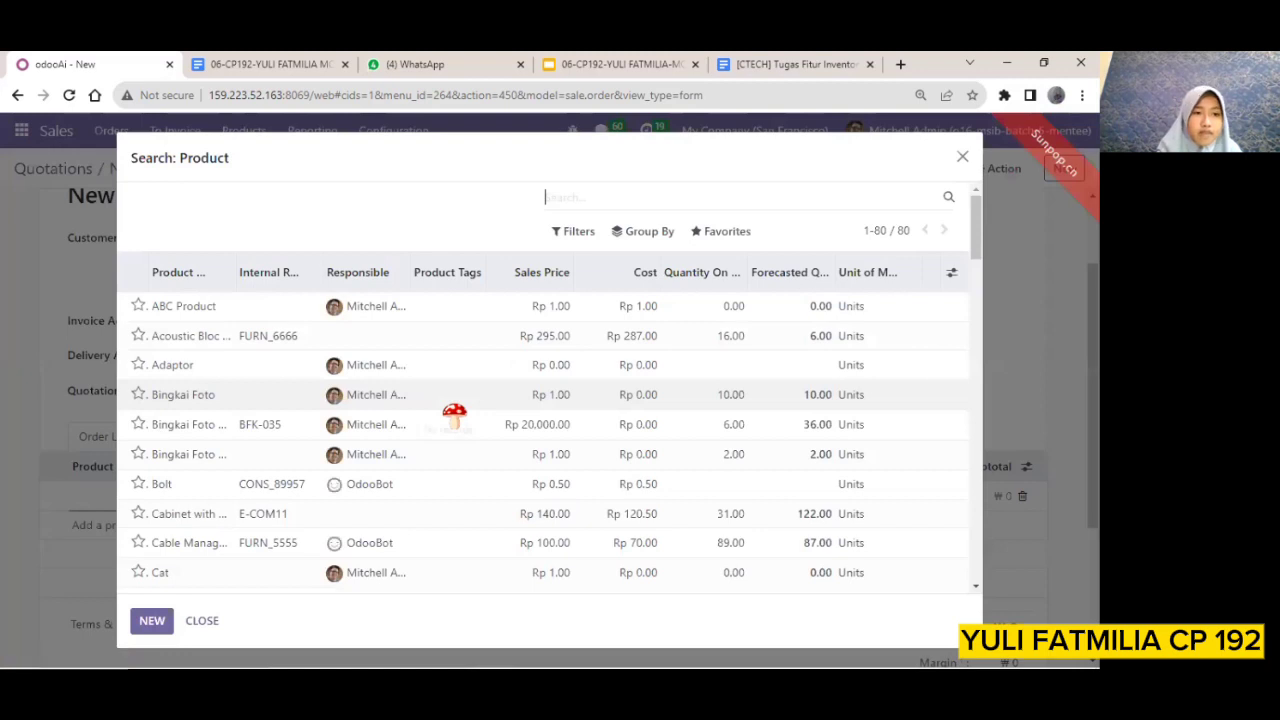
scroll(455, 413, "down", 1)
scroll(455, 413, "down", 3)
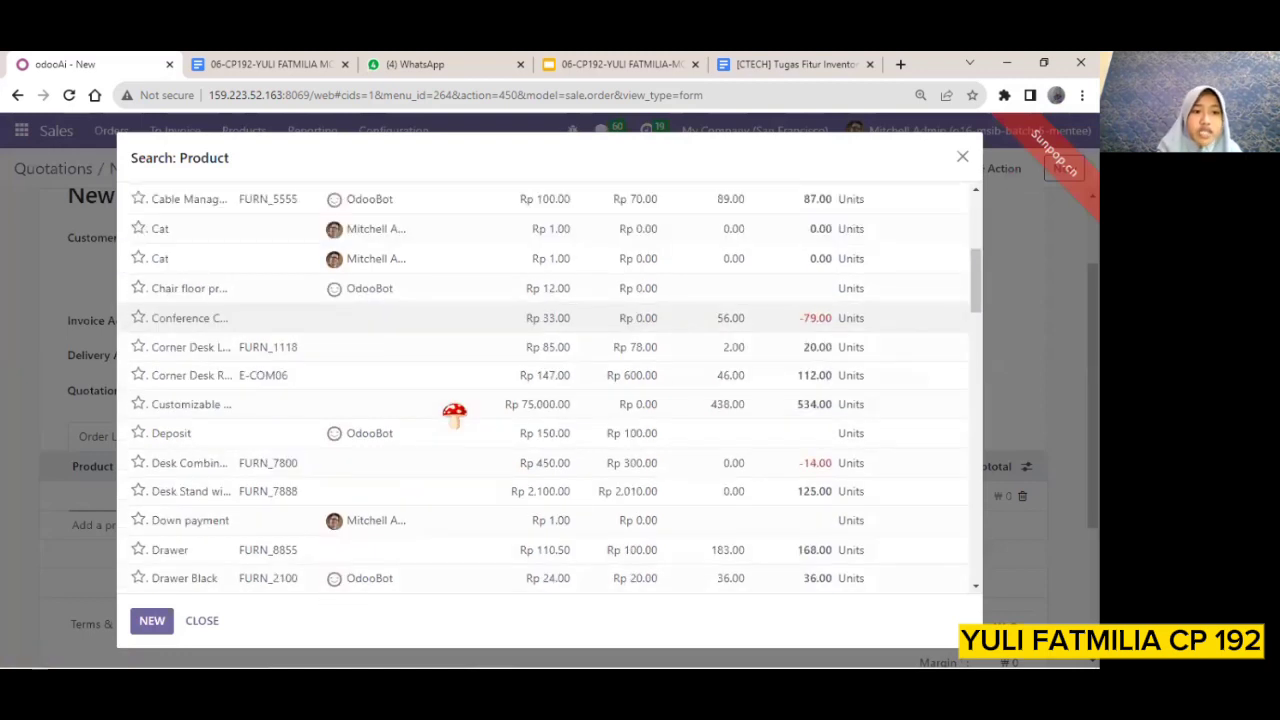
scroll(455, 413, "down", 2)
scroll(455, 413, "down", 2)
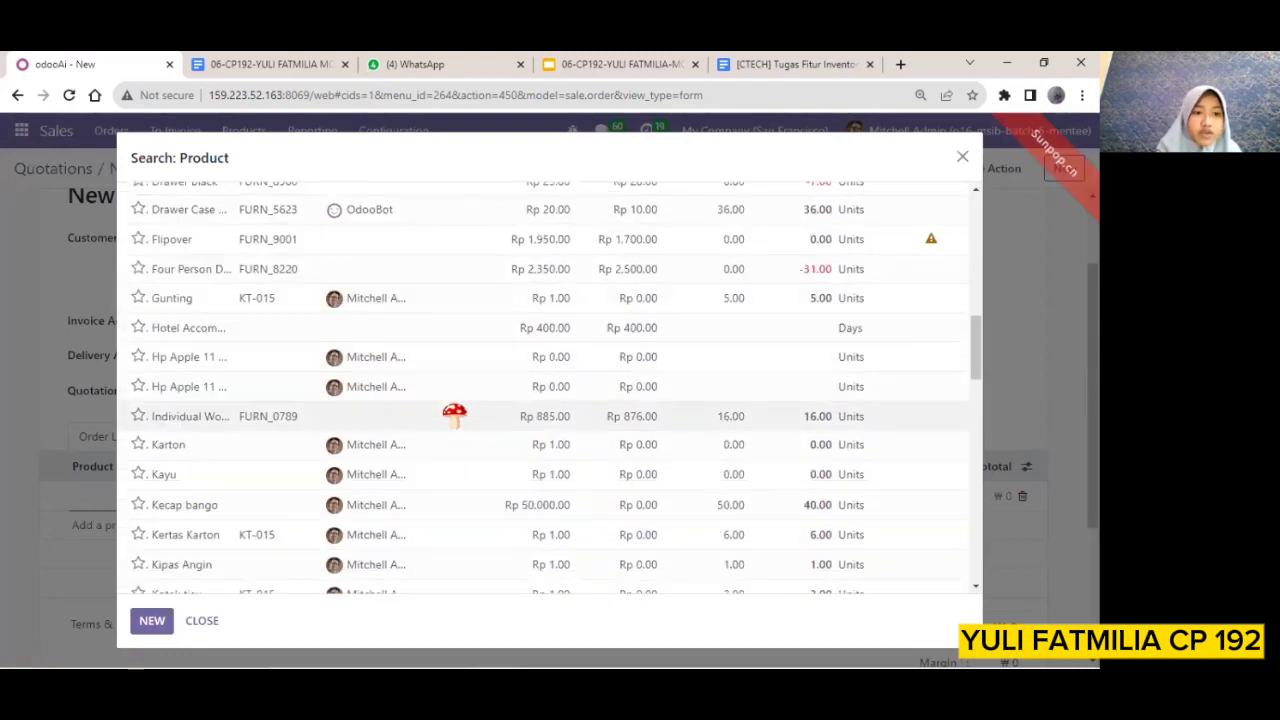
scroll(455, 413, "down", 2)
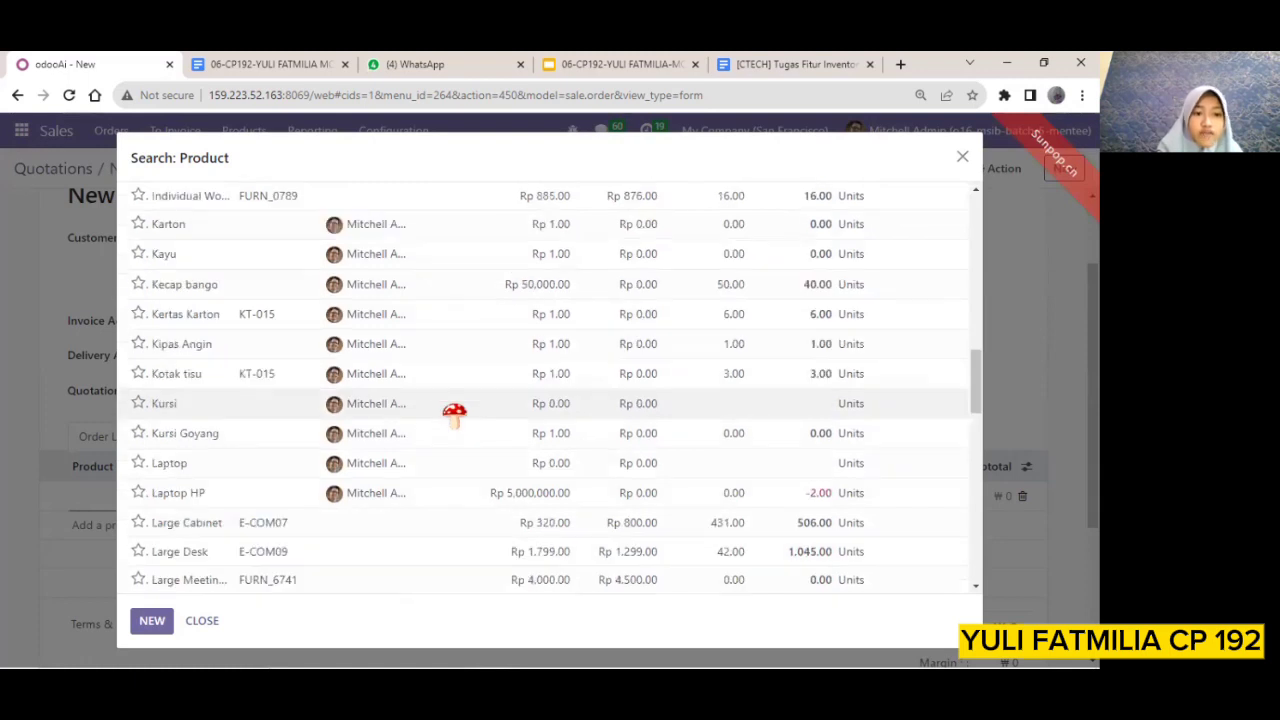
scroll(455, 413, "down", 2)
scroll(455, 413, "down", 1)
scroll(455, 413, "down", 2)
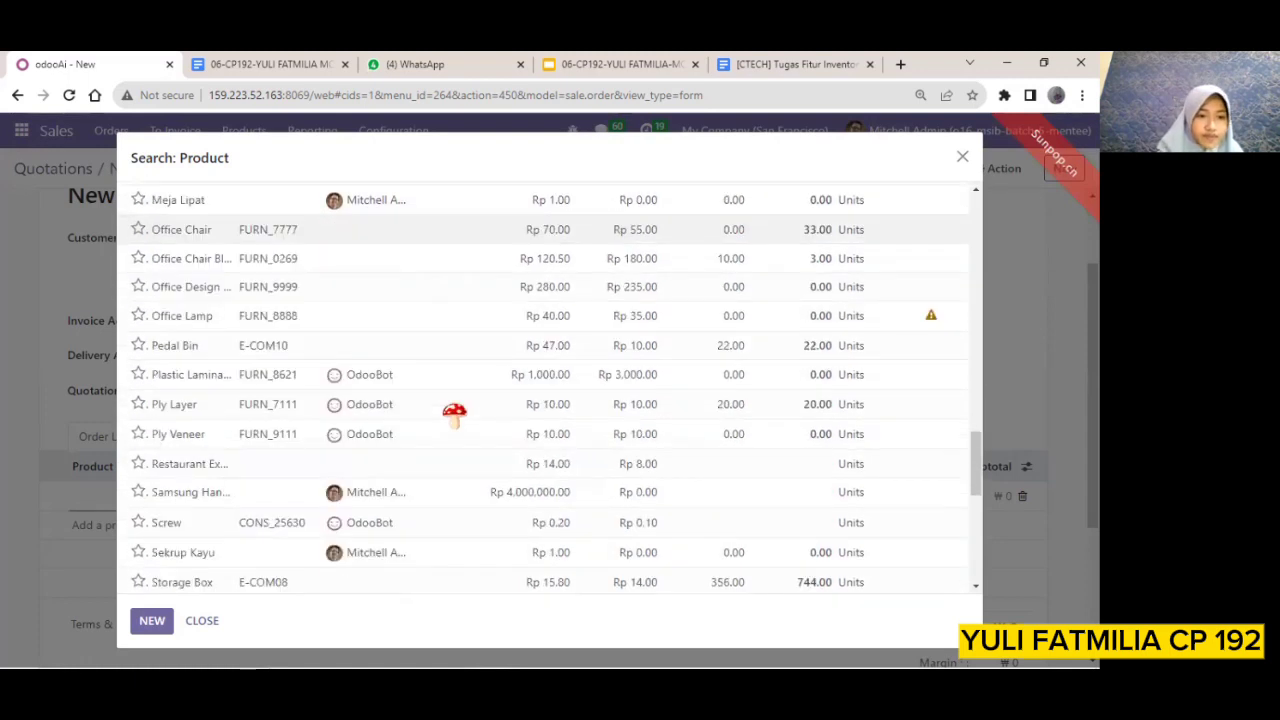
scroll(455, 413, "down", 2)
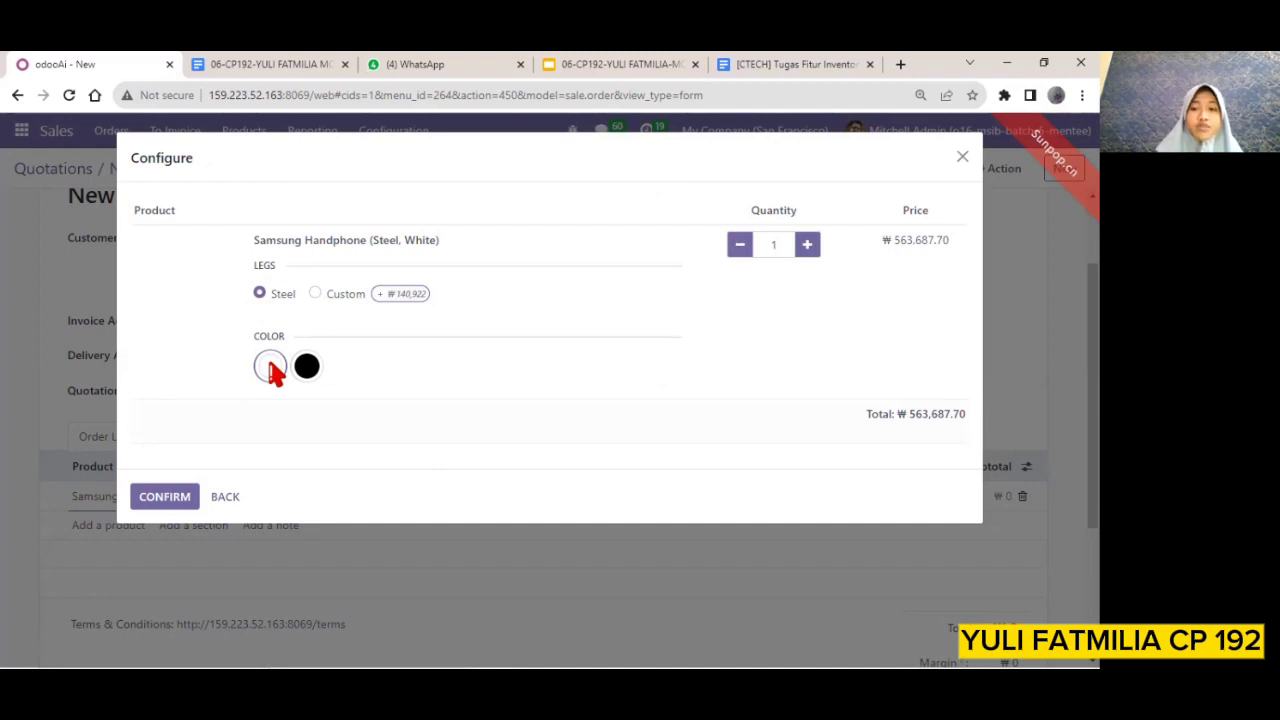
left_click(150, 500)
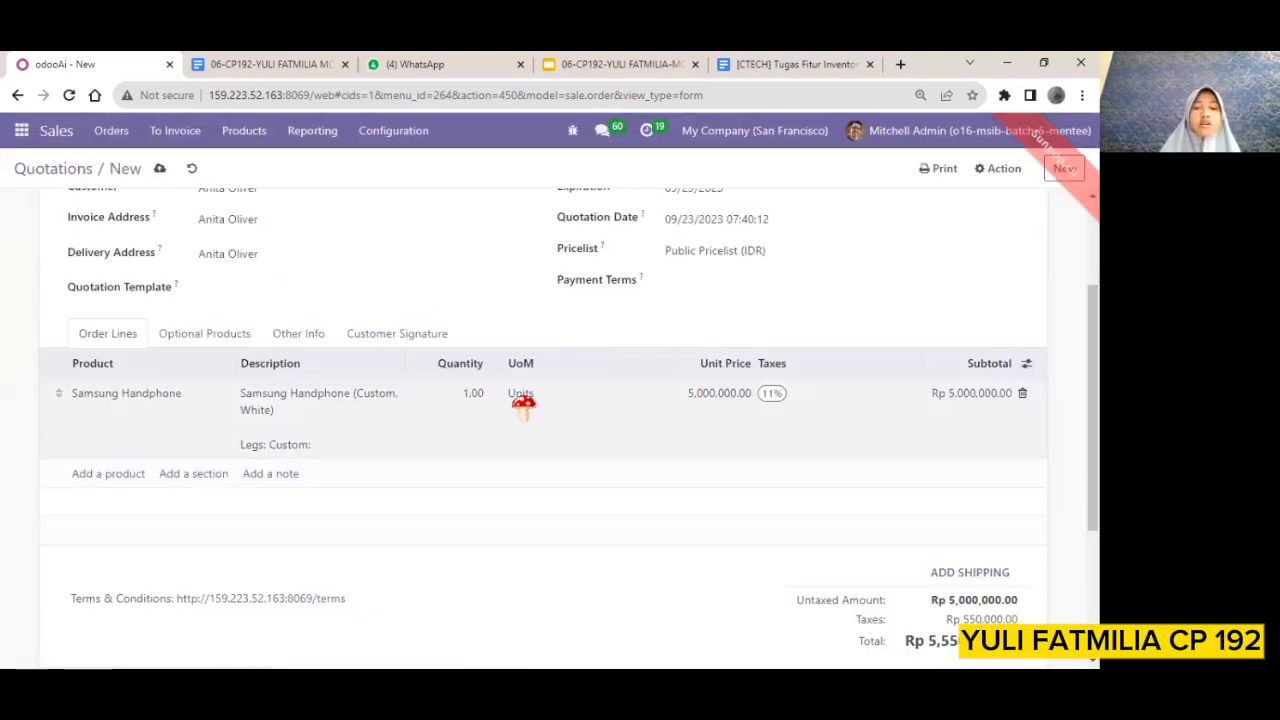
left_click(838, 316)
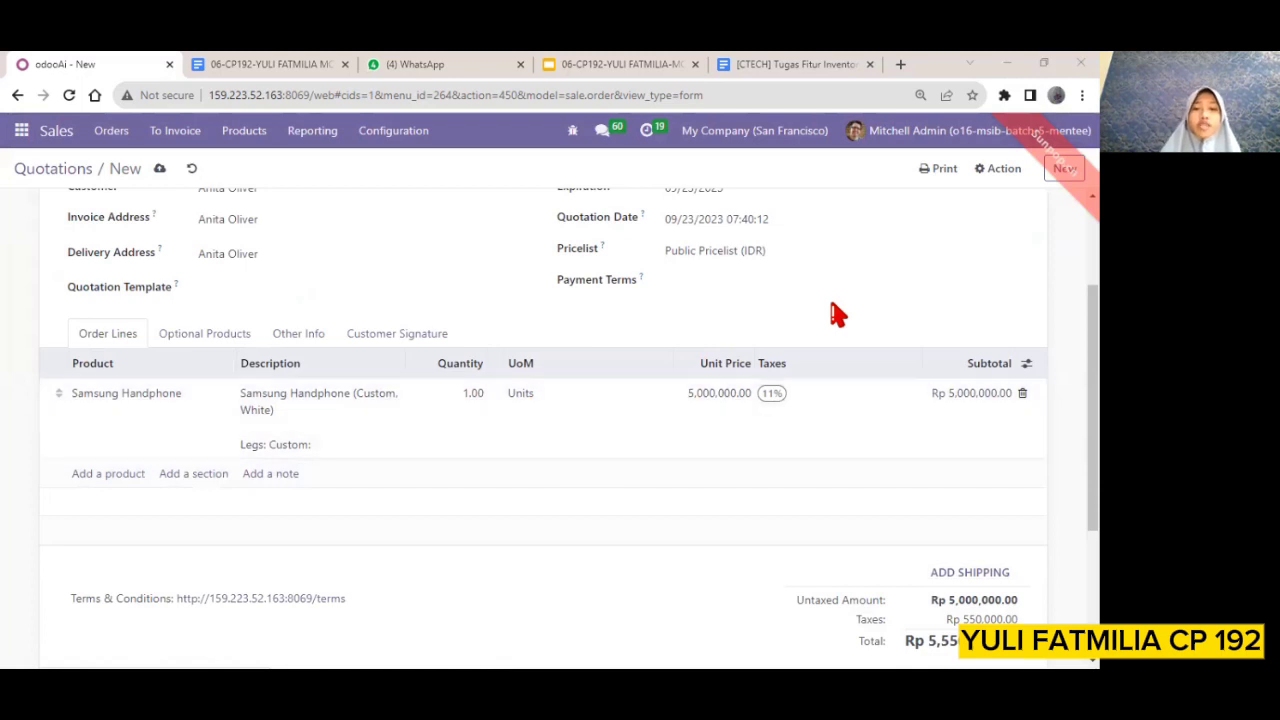
left_click(703, 398)
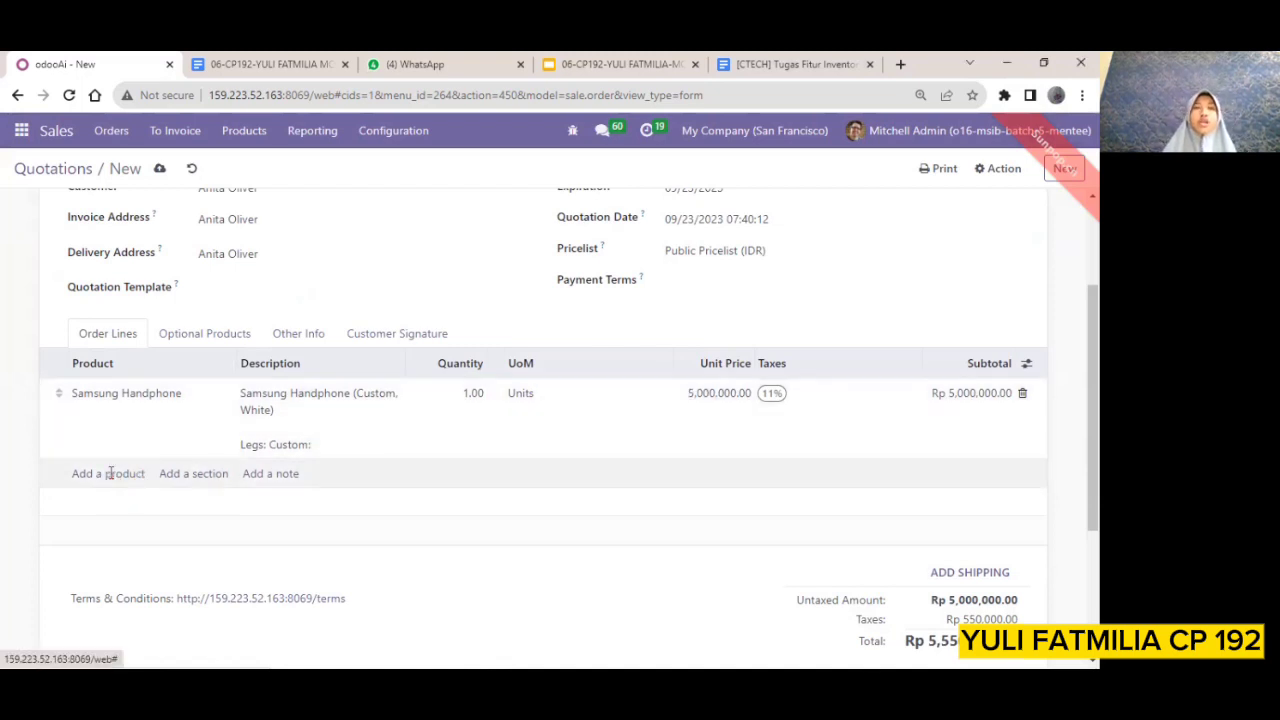
Find Samsung Handphone in the product search and add one unit as a second order line, configured with Steel legs and Black color
left_click(108, 474)
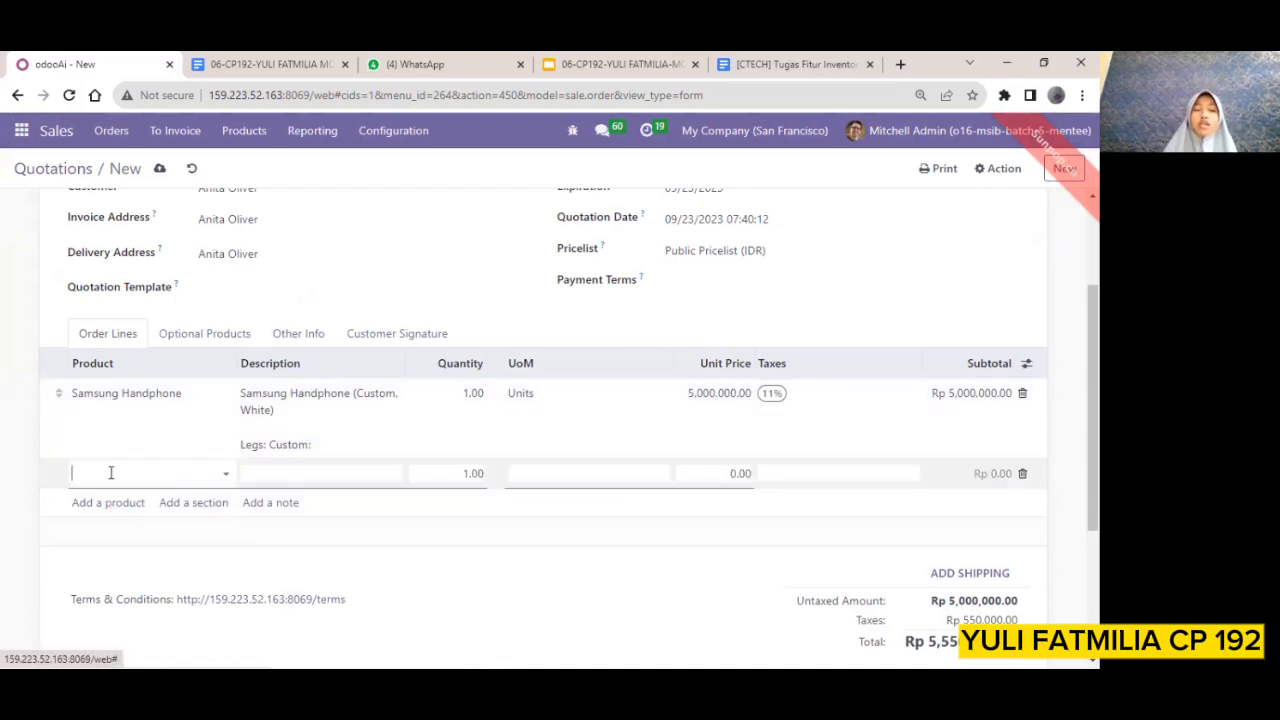
left_click(227, 475)
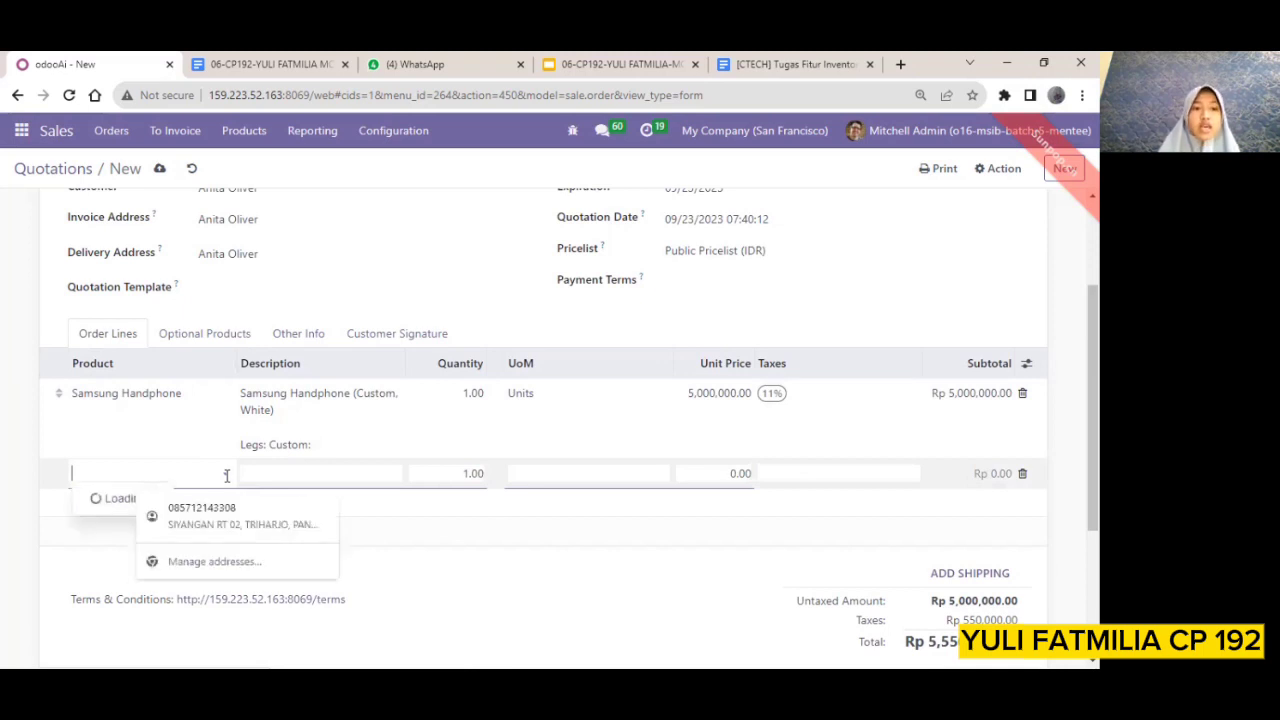
left_click(187, 432)
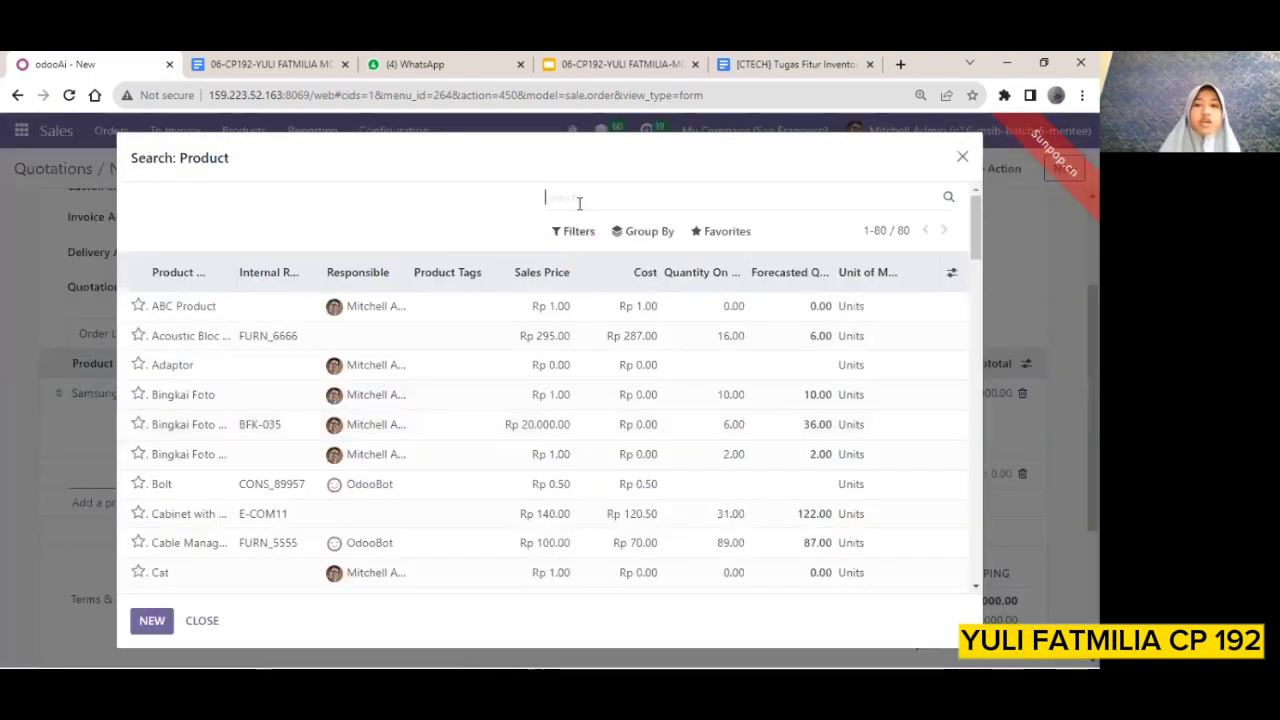
type("samsu")
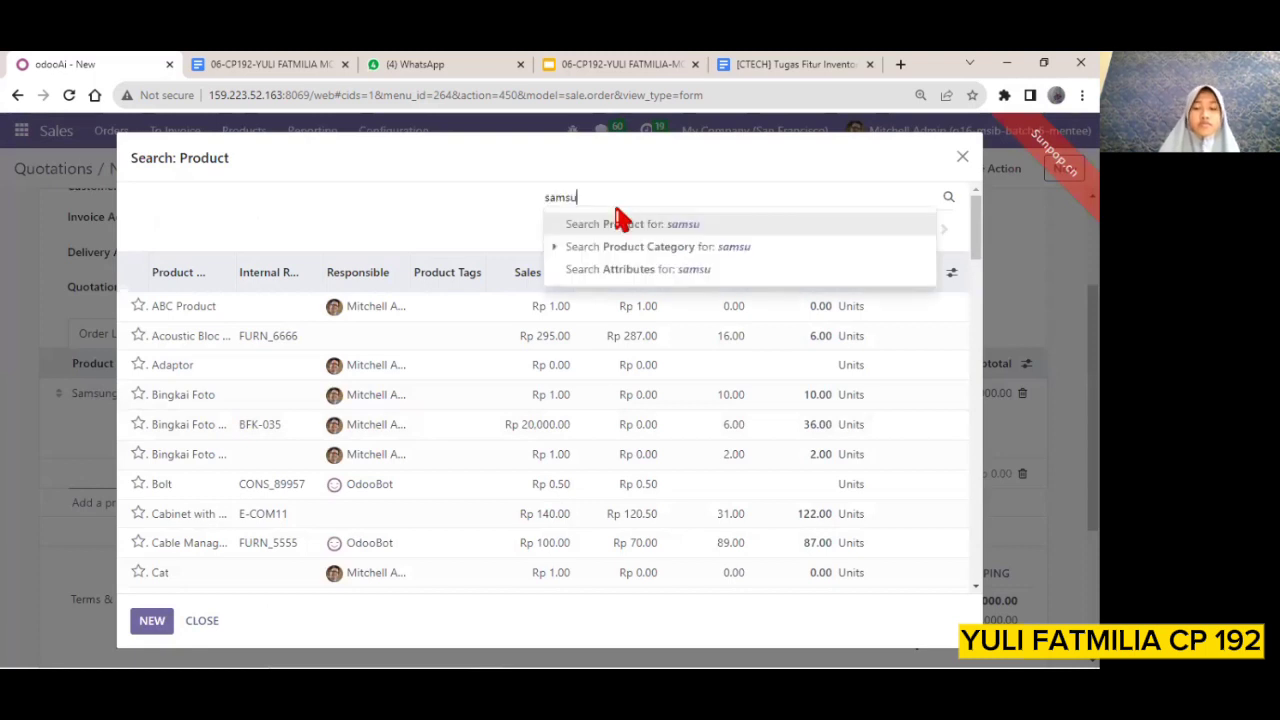
type("ng")
key("Return")
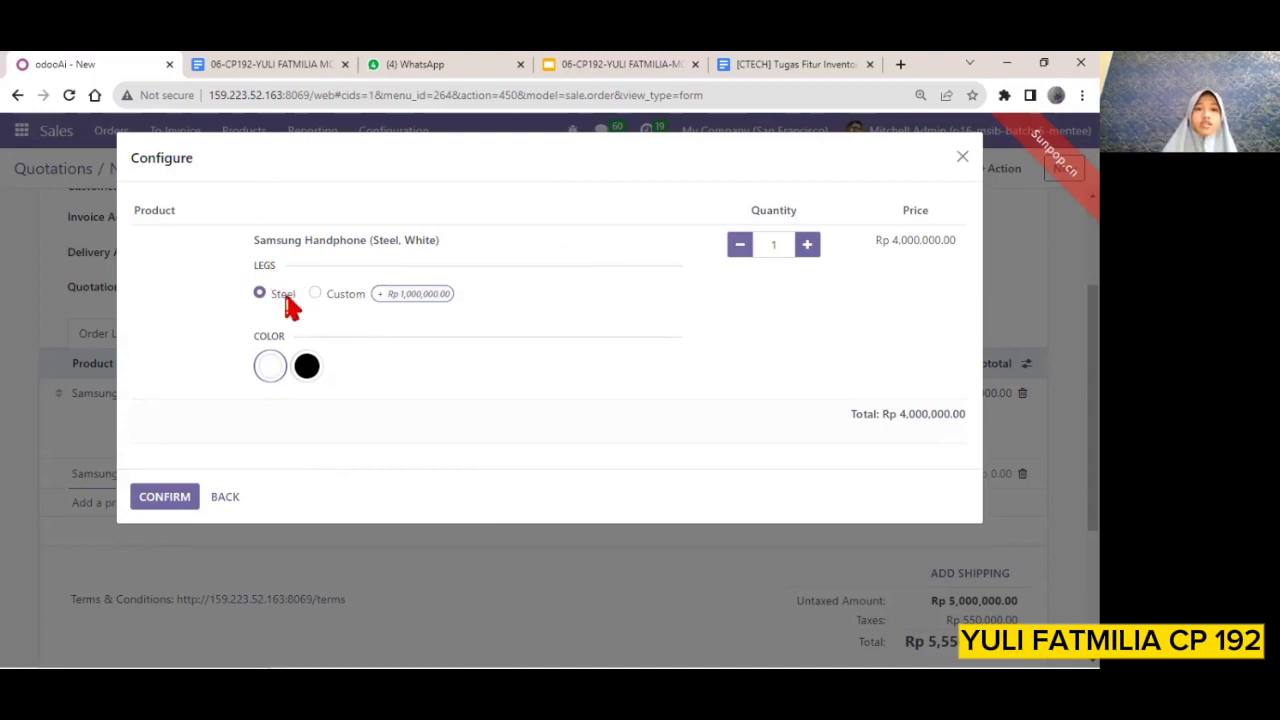
left_click(307, 368)
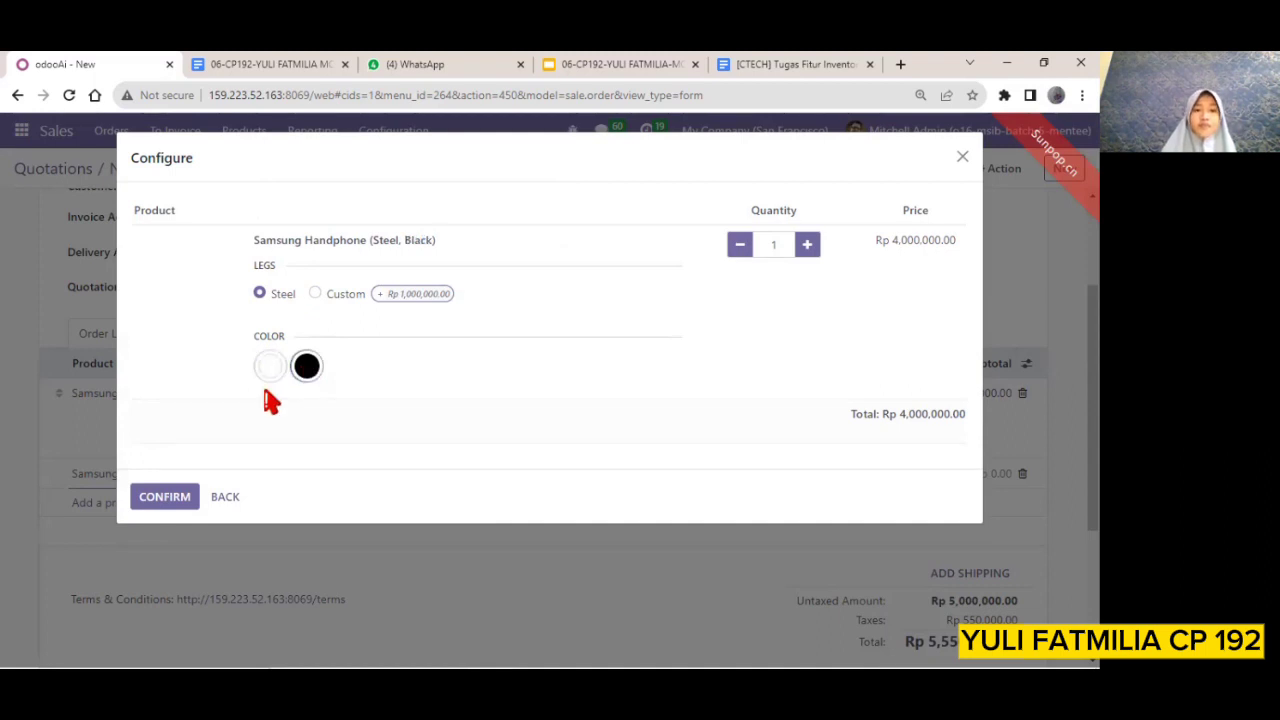
left_click(165, 497)
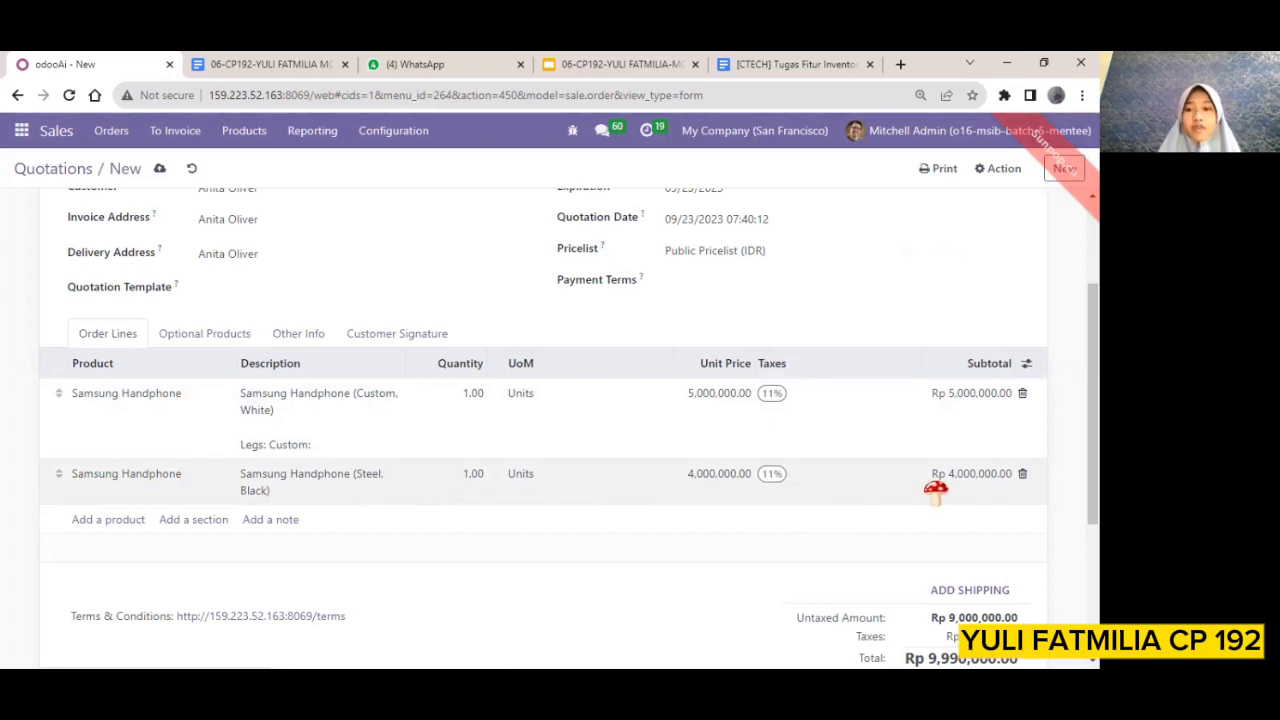
scroll(935, 490, "up", 3)
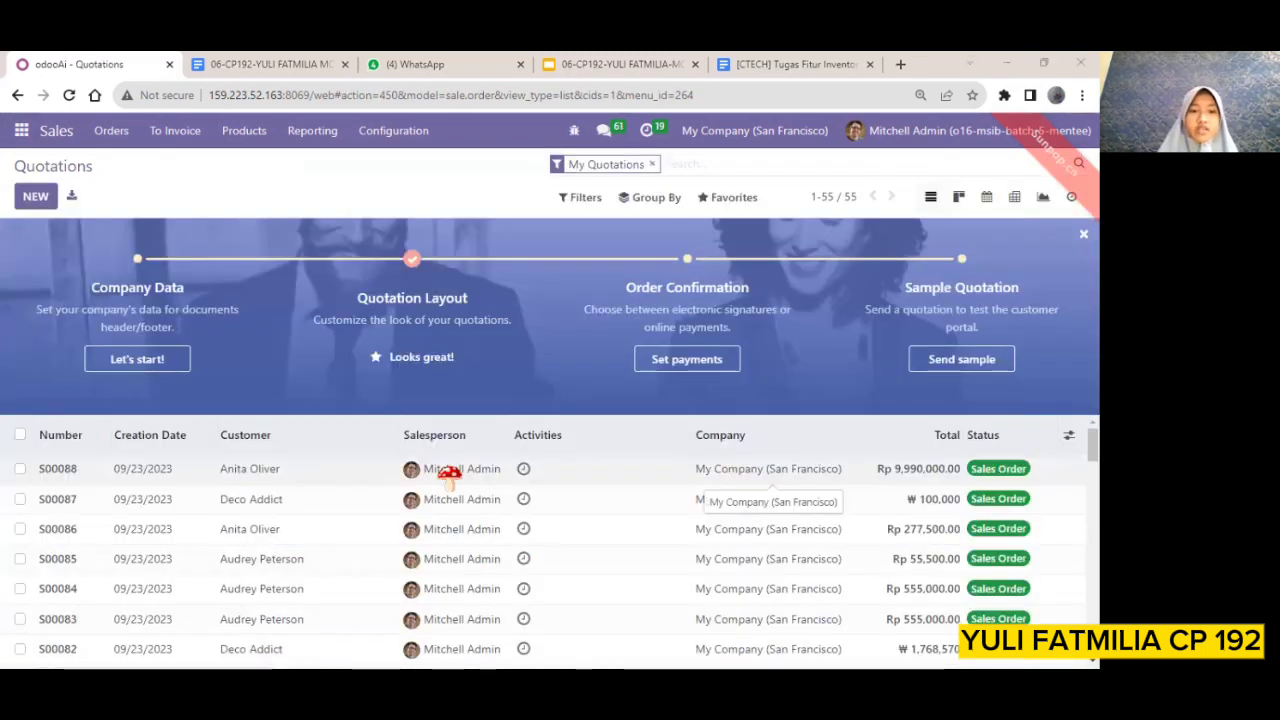